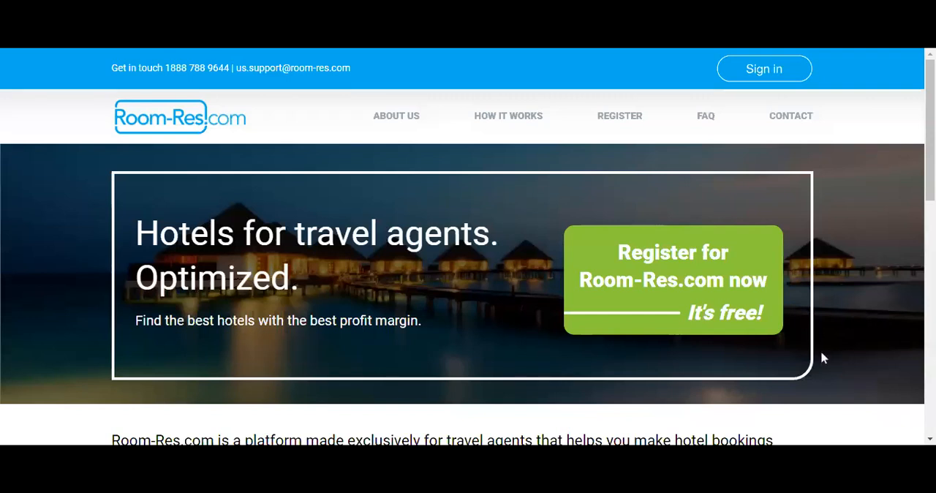
# Sign in to the travel agent account with the prefilled credentials.
pyautogui.click(785, 71)
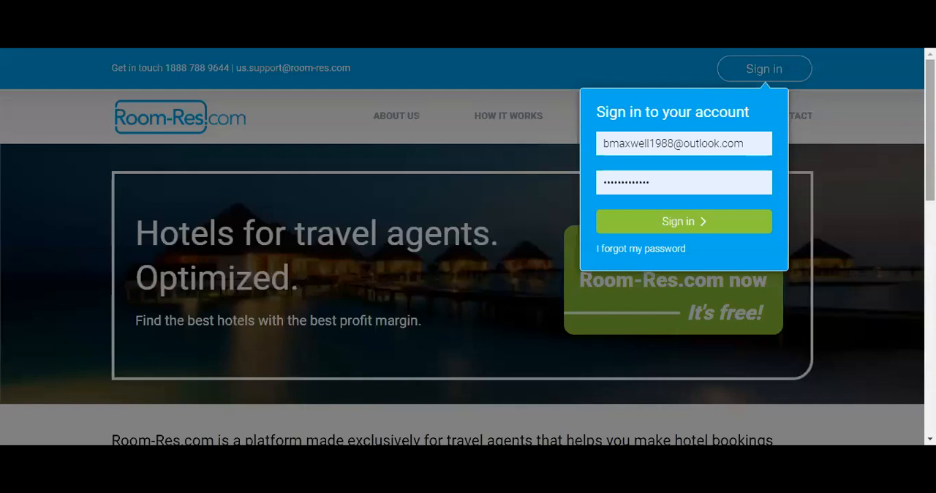
pyautogui.click(686, 231)
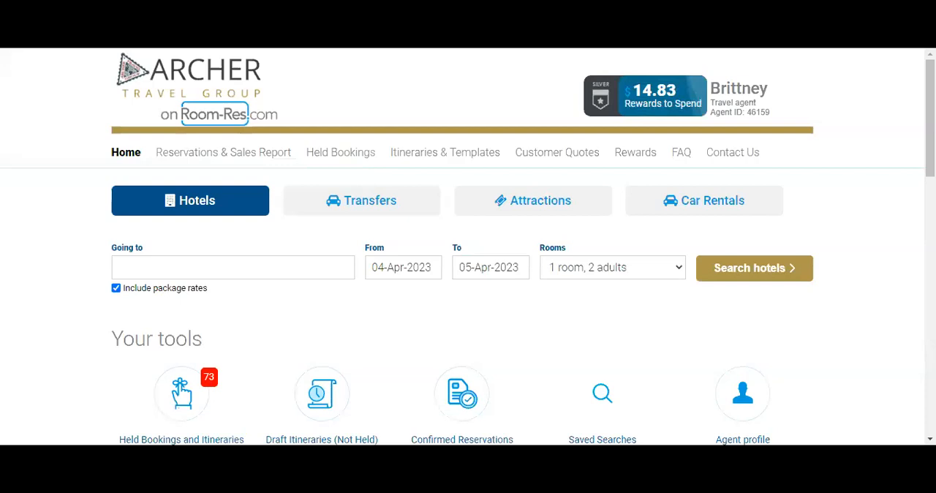
# Exclude package rates from the hotel search and set the destination to Panama City Beach, Bay County, United States of America.
pyautogui.click(116, 289)
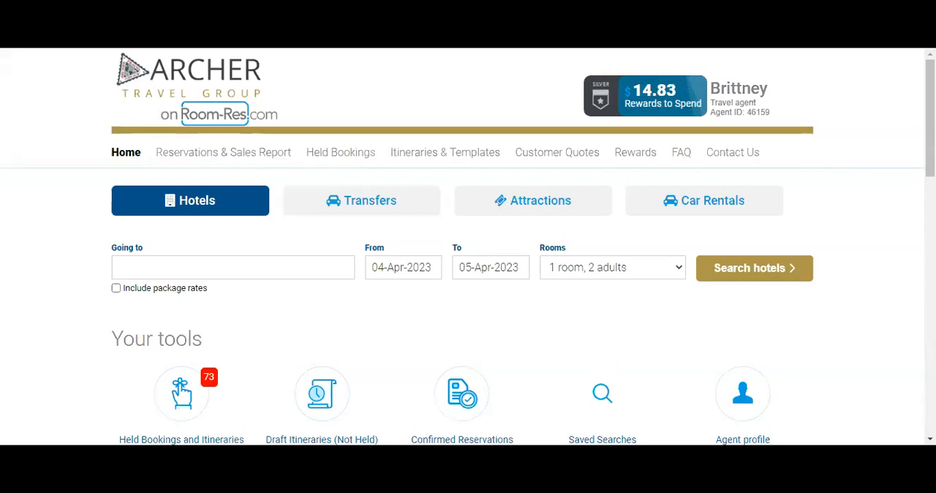
pyautogui.write('Pana')
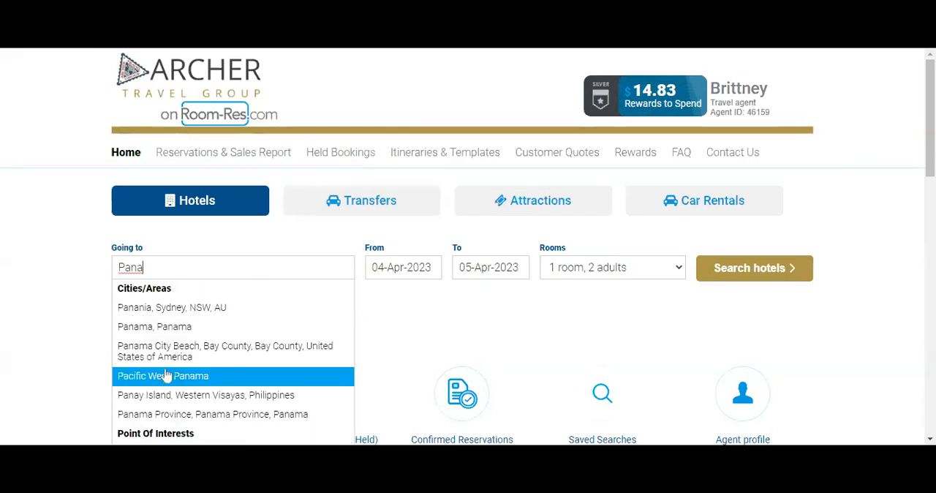
pyautogui.click(193, 350)
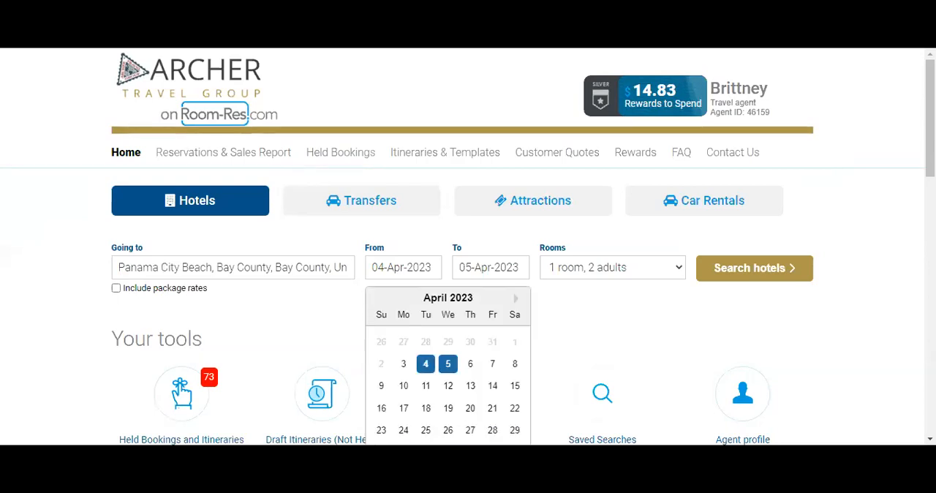
# Set the hotel stay from 16-Apr-2023 to 21-Apr-2023.
pyautogui.click(932, 151)
pyautogui.moveTo(931, 151); pyautogui.dragTo(931, 170)
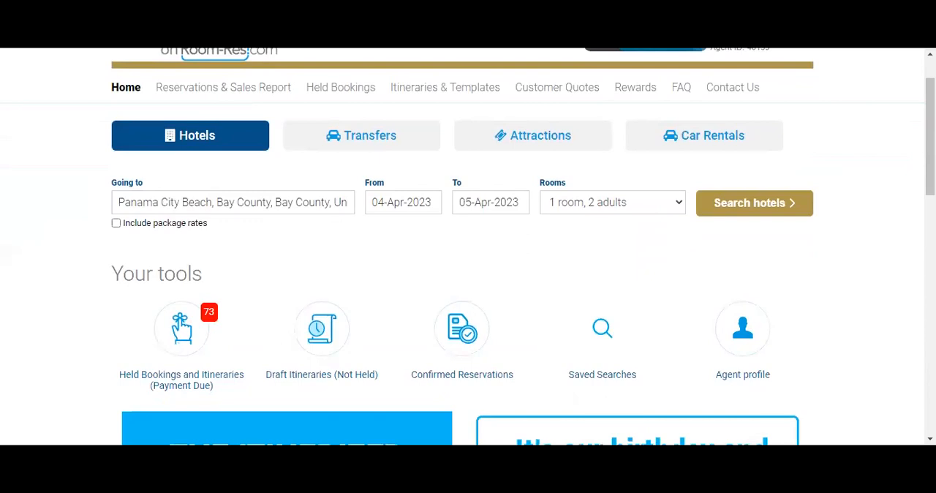
pyautogui.click(403, 204)
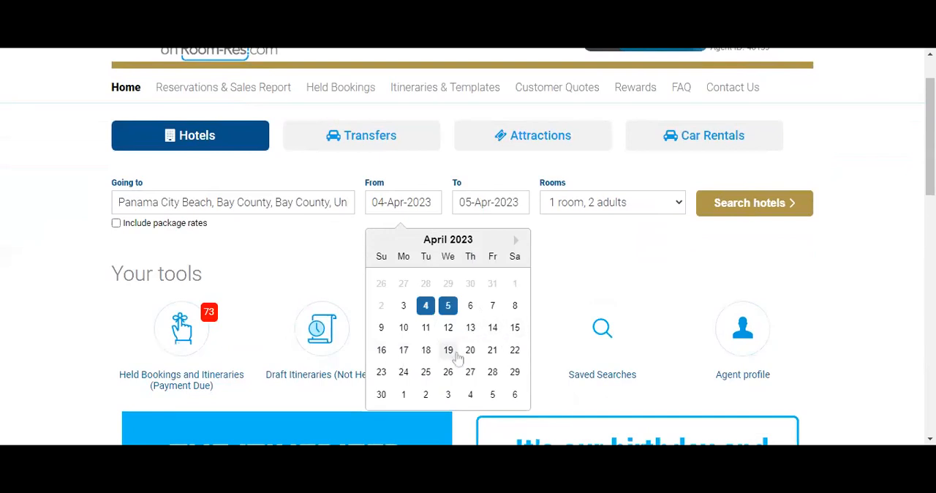
pyautogui.click(383, 352)
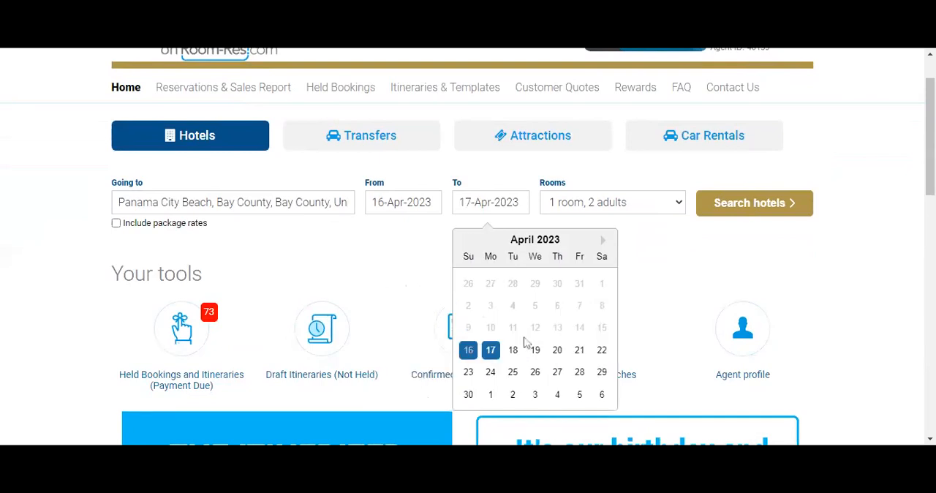
pyautogui.click(580, 351)
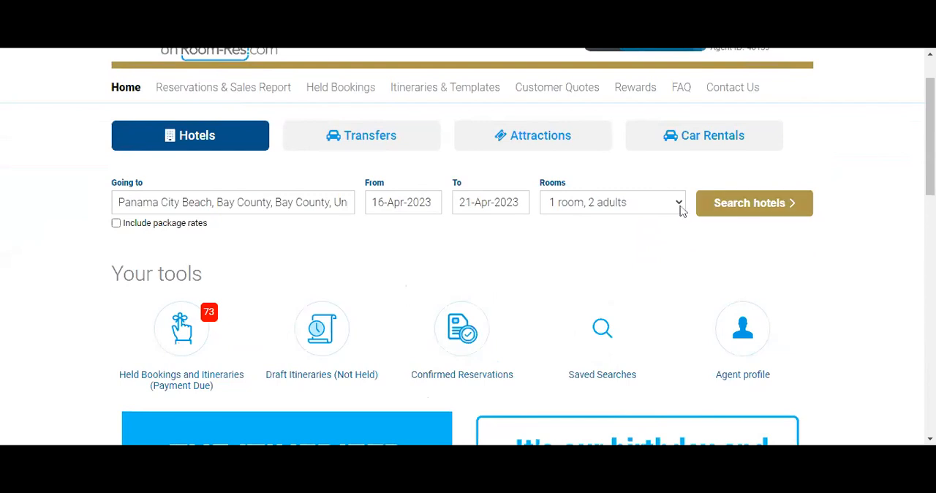
# Set one room for 2 adults and 2 children aged 6 and 17, and search for hotels.
pyautogui.click(658, 259)
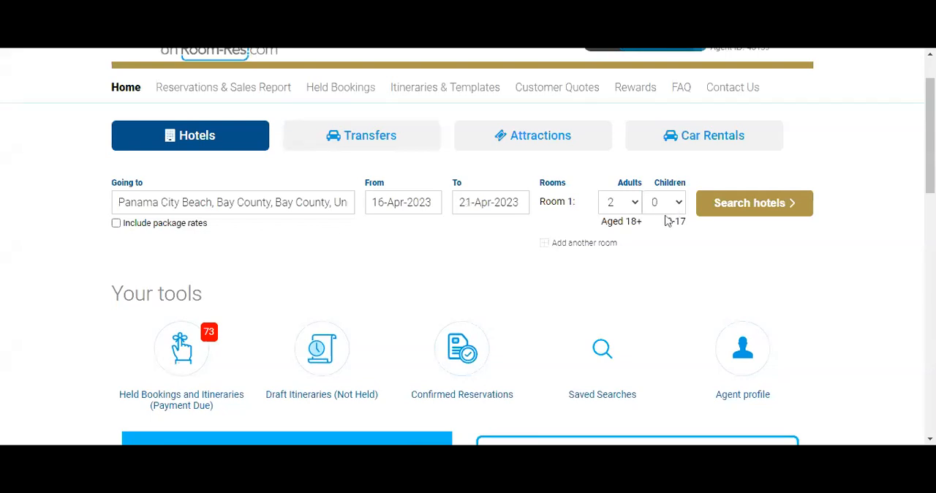
pyautogui.click(663, 248)
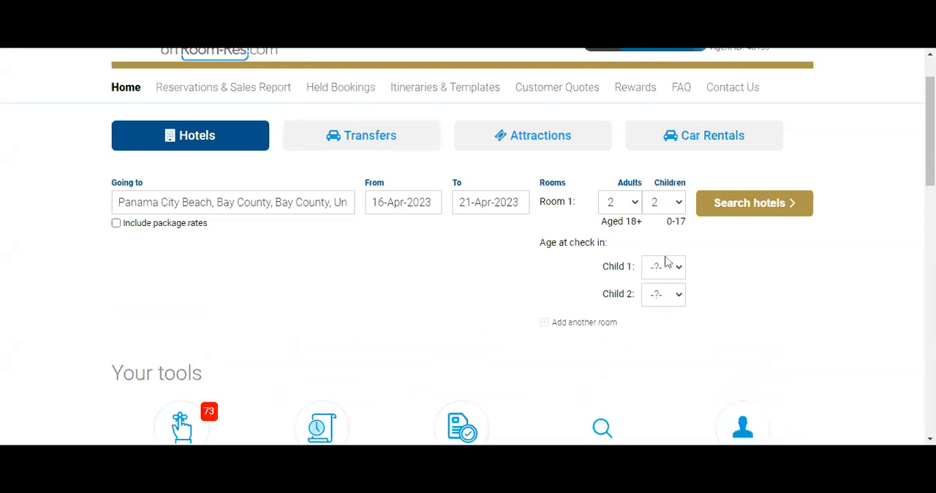
pyautogui.click(673, 91)
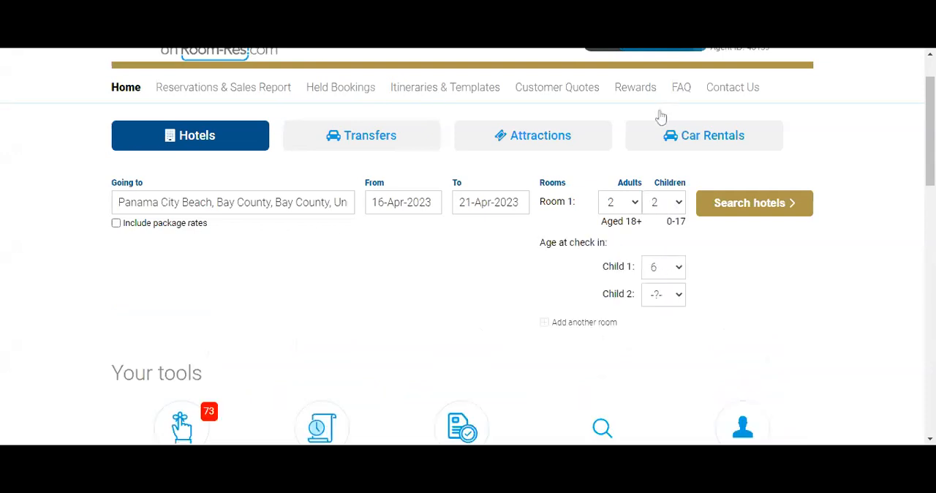
pyautogui.click(666, 278)
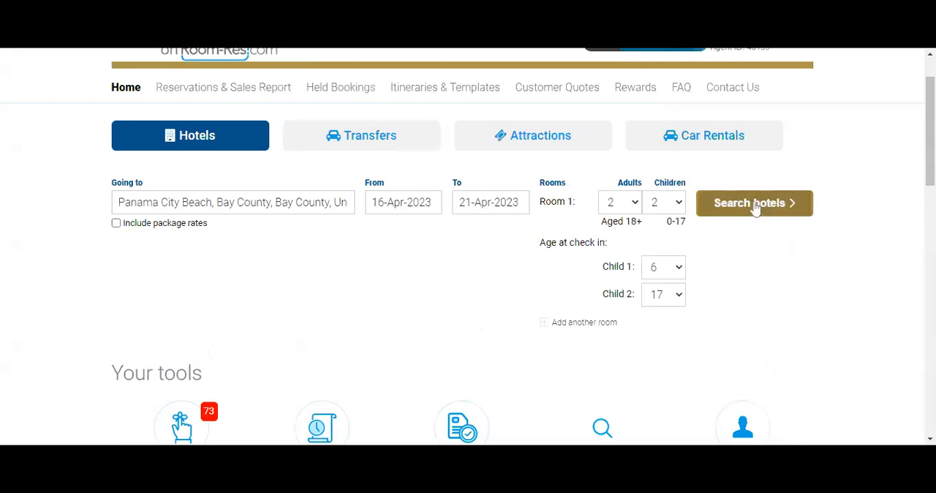
pyautogui.scroll(1, 761, 206)
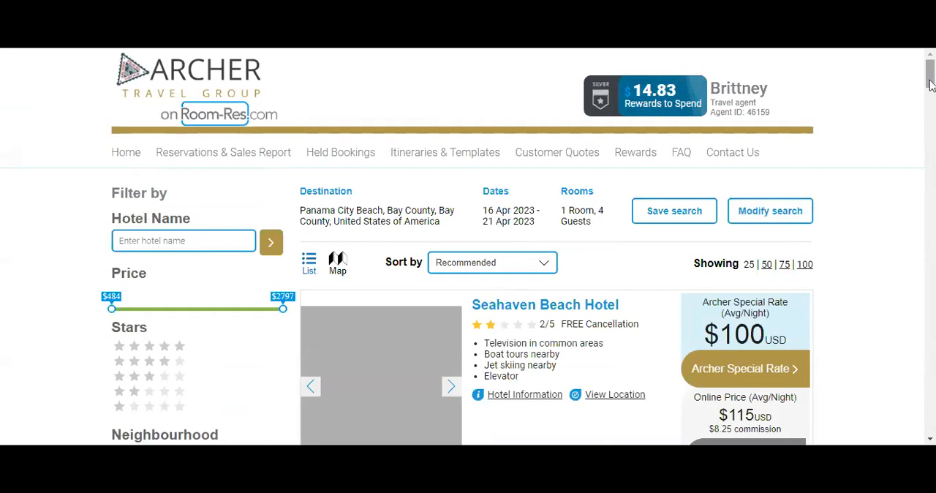
# Review the full list of facilities filters for the hotel results and collapse it again.
pyautogui.moveTo(930, 81); pyautogui.dragTo(930, 103)
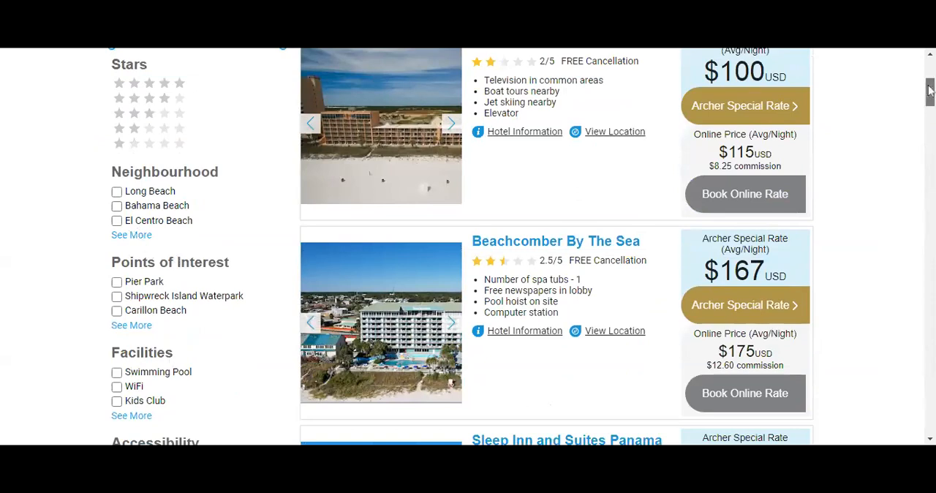
pyautogui.scroll(-2, 556, 246)
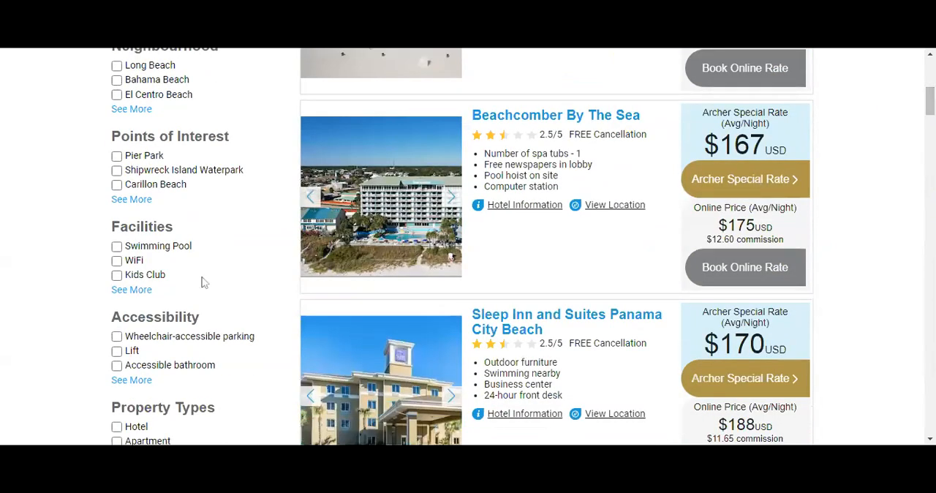
pyautogui.click(135, 290)
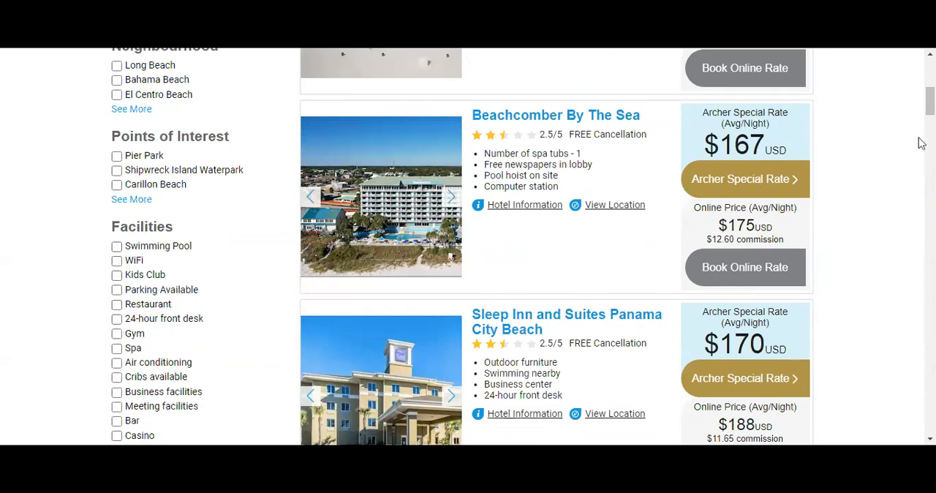
pyautogui.moveTo(932, 97); pyautogui.dragTo(932, 104)
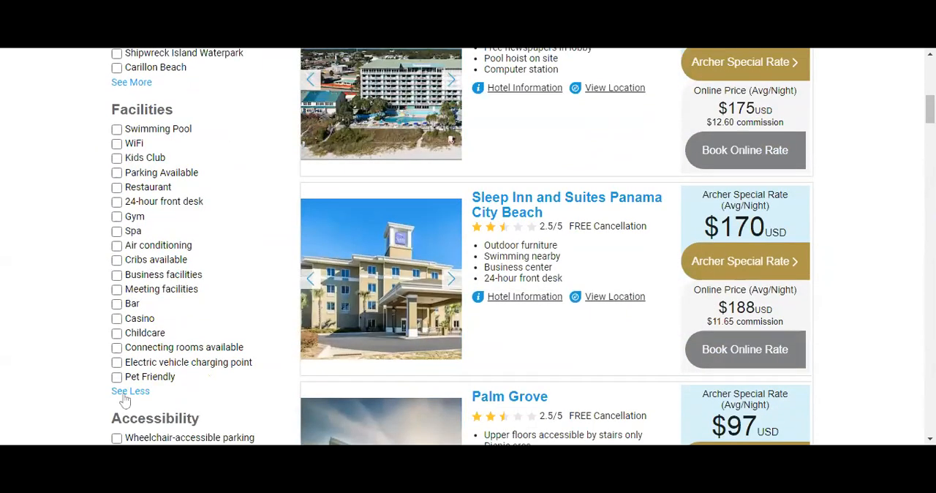
pyautogui.click(121, 392)
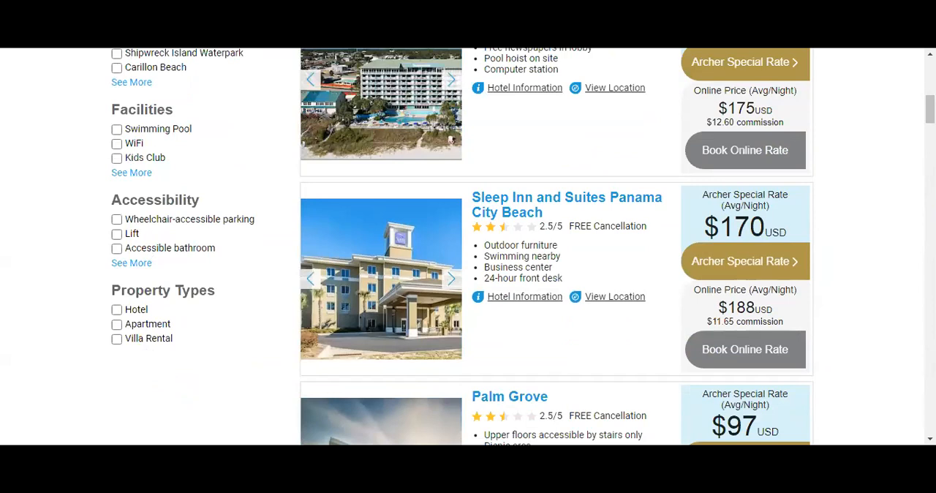
# Review the full list of accessibility filters and the property type options, including Villa Rental.
pyautogui.click(135, 265)
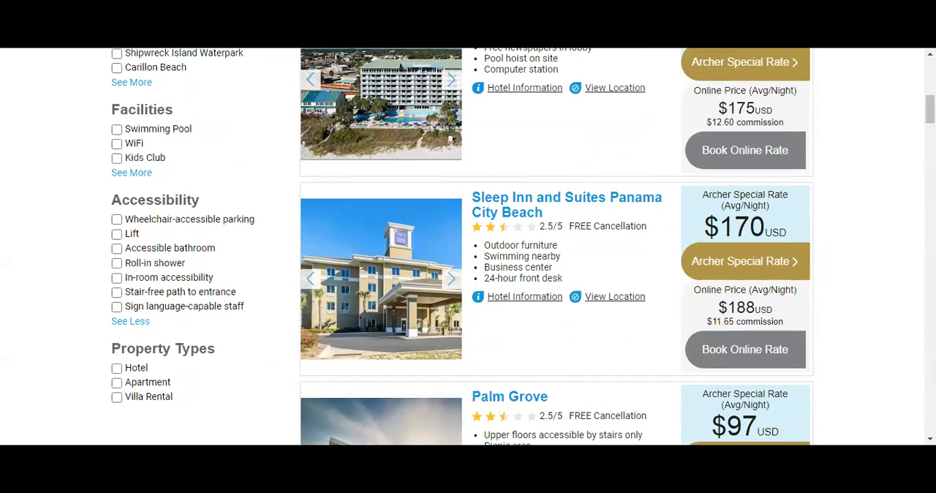
pyautogui.click(133, 321)
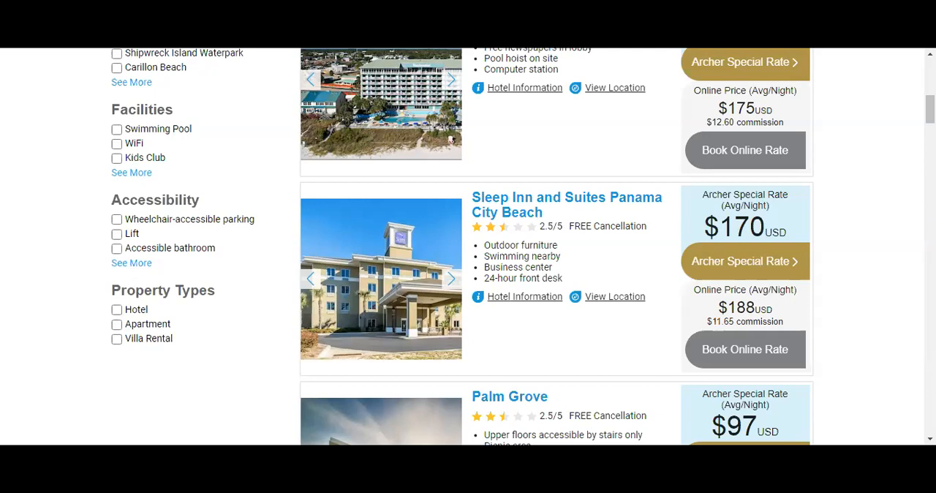
pyautogui.click(116, 339)
pyautogui.click(116, 339)
pyautogui.moveTo(931, 110); pyautogui.dragTo(931, 76)
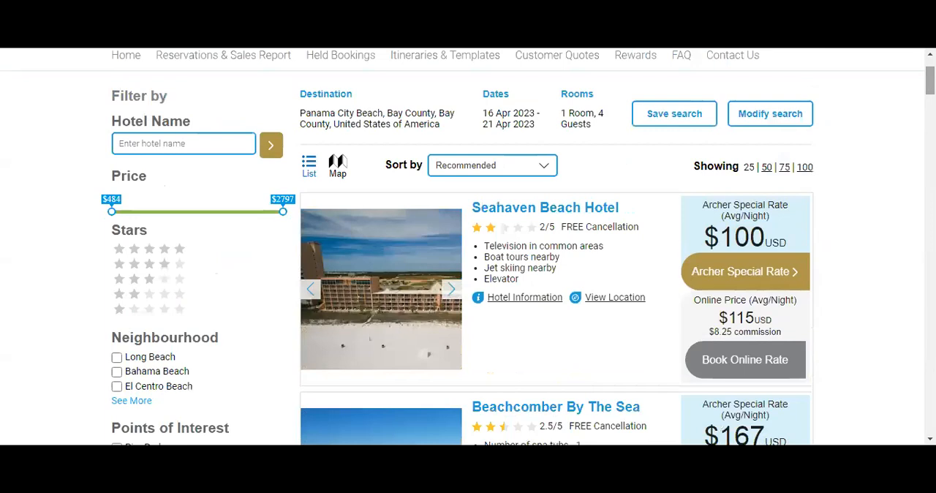
# Examine the hotel listings, comparing each property's Archer special rate with its online price and commission.
pyautogui.scroll(-1, 932, 212)
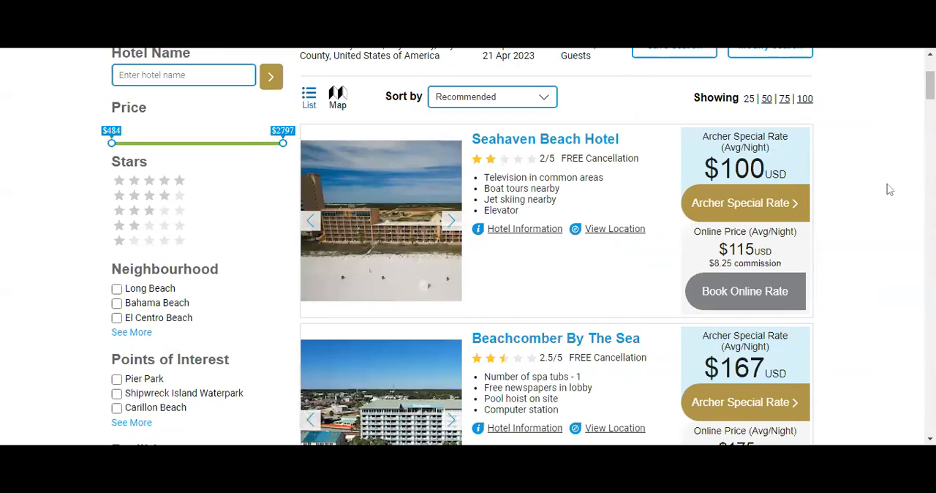
pyautogui.scroll(-1, 889, 189)
pyautogui.scroll(-7, 888, 193)
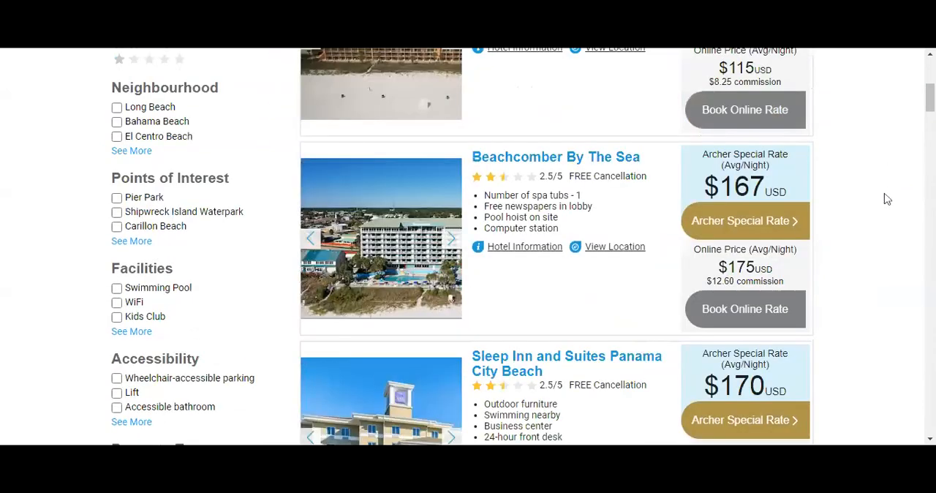
pyautogui.scroll(-2, 888, 215)
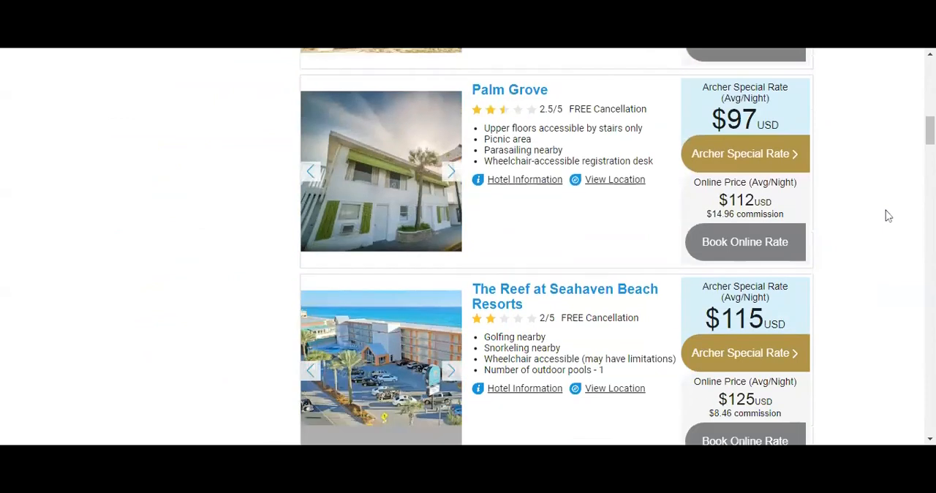
pyautogui.scroll(-1, 890, 228)
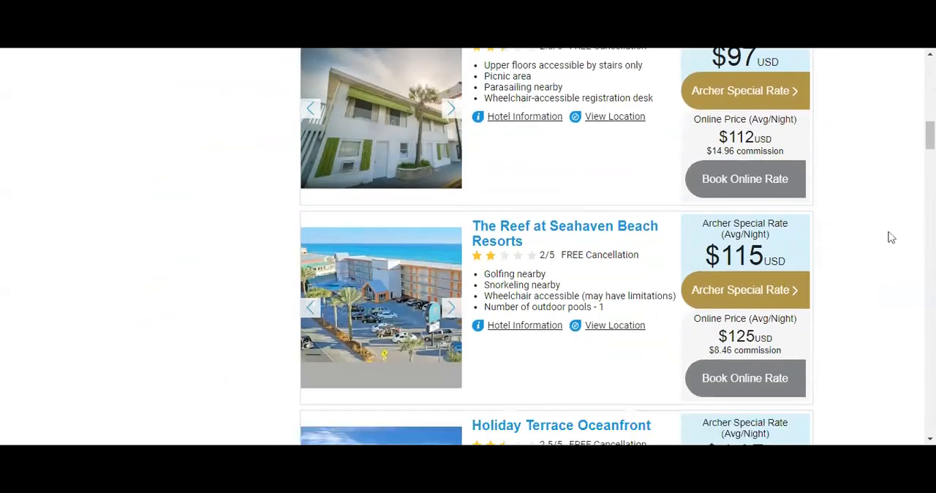
pyautogui.scroll(-4, 891, 238)
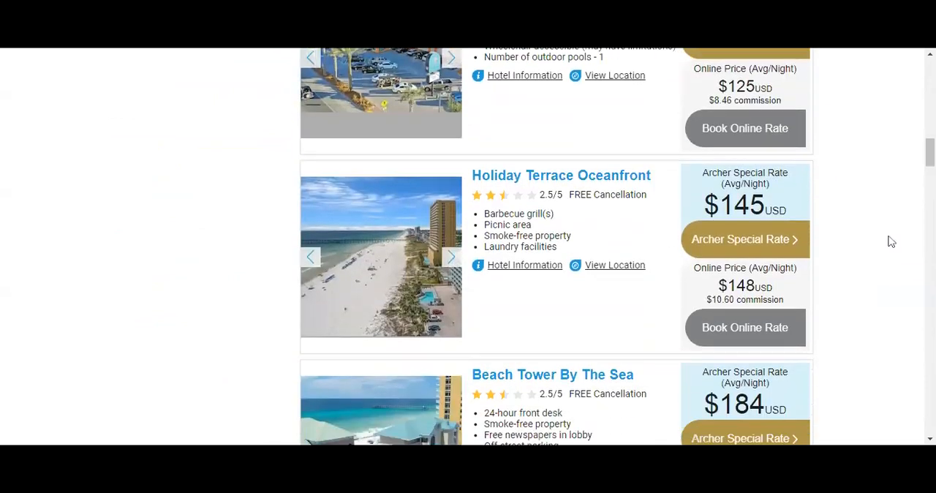
pyautogui.scroll(-2, 891, 244)
pyautogui.scroll(-3, 891, 243)
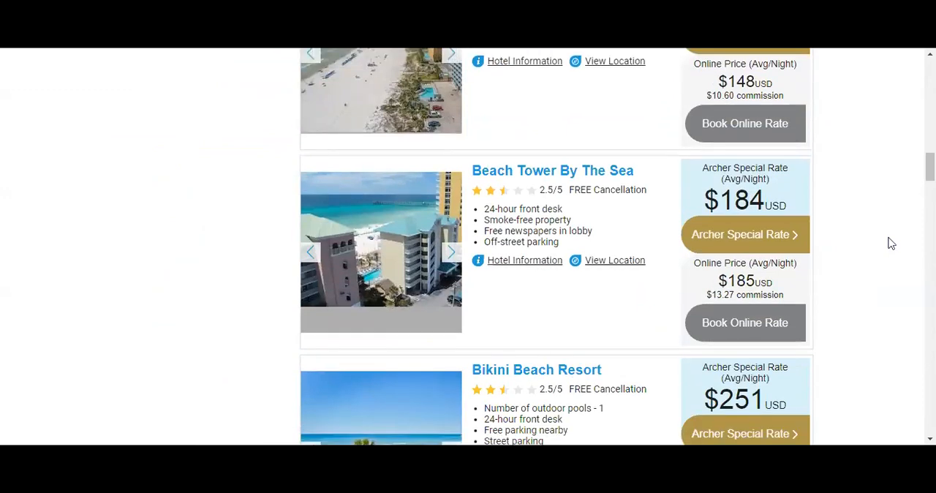
pyautogui.scroll(-2, 891, 244)
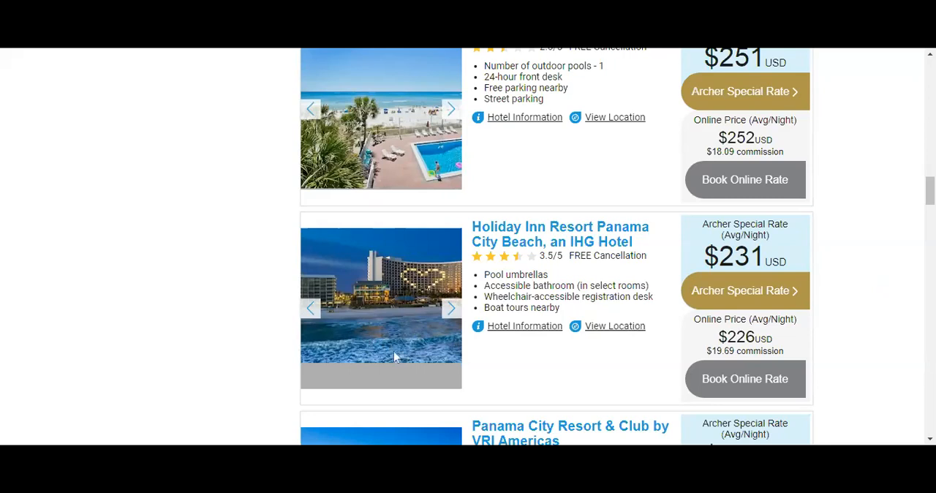
# Browse the photos of the Holiday Inn Resort Panama City Beach in its listing.
pyautogui.click(453, 310)
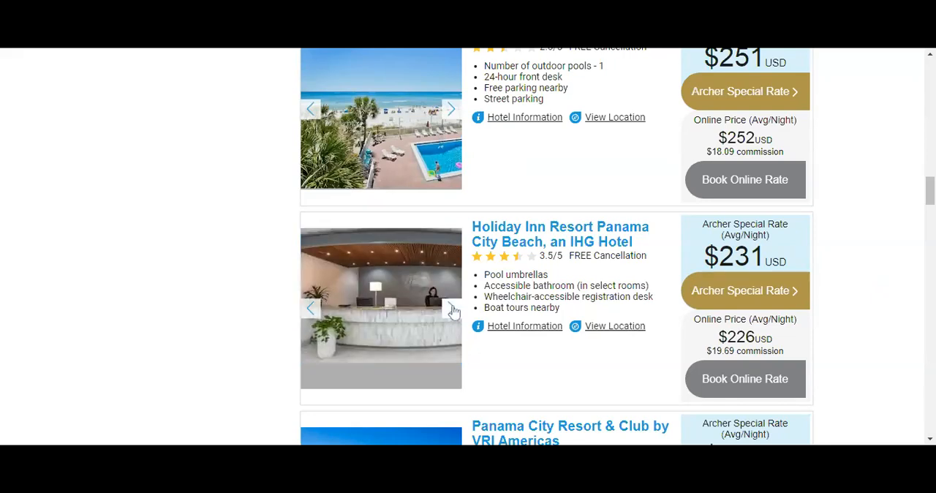
pyautogui.click(453, 310)
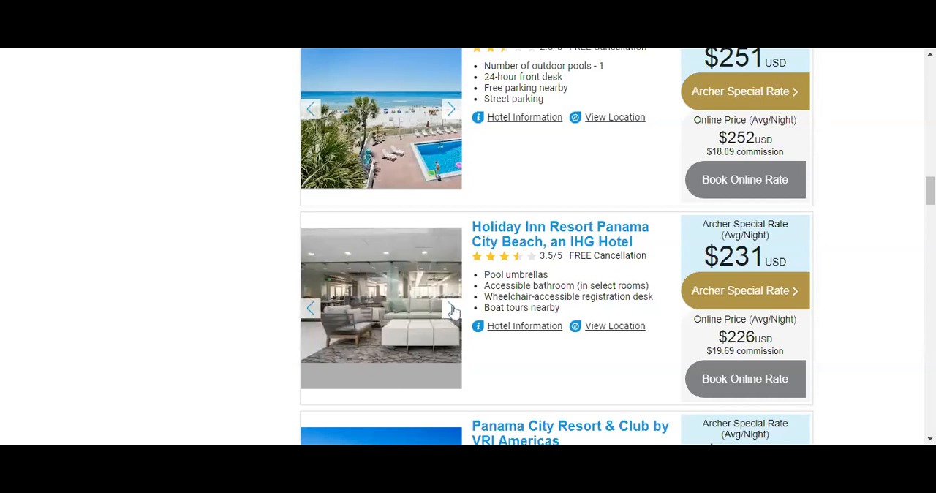
pyautogui.click(453, 310)
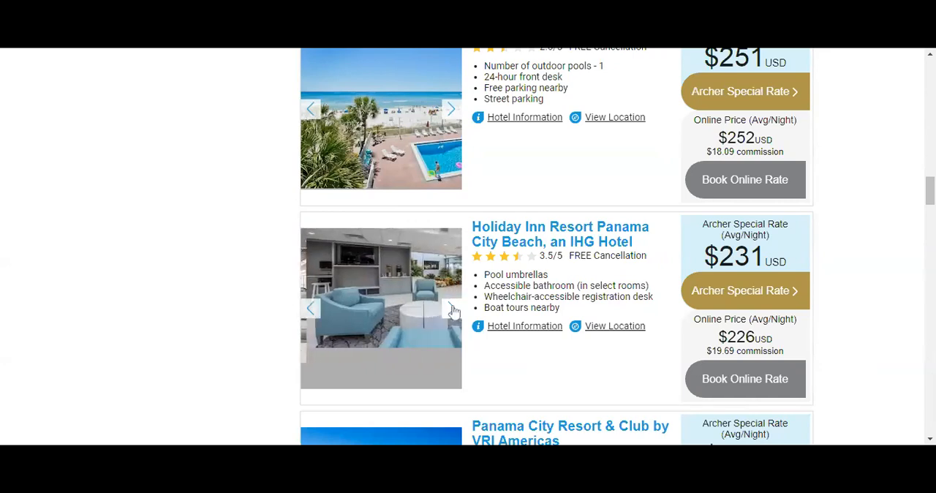
pyautogui.click(453, 310)
pyautogui.click(453, 310)
pyautogui.click(453, 310)
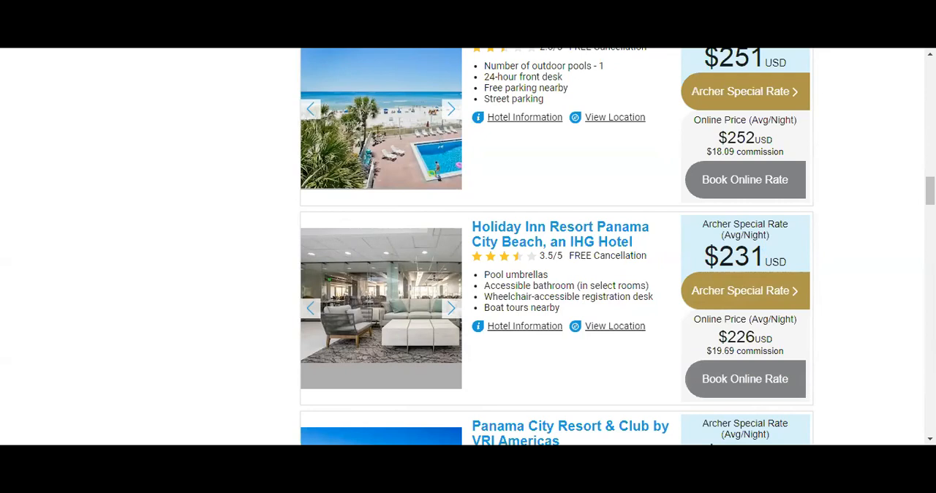
# Open the FAQ page explaining how the site works.
pyautogui.scroll(1, 920, 328)
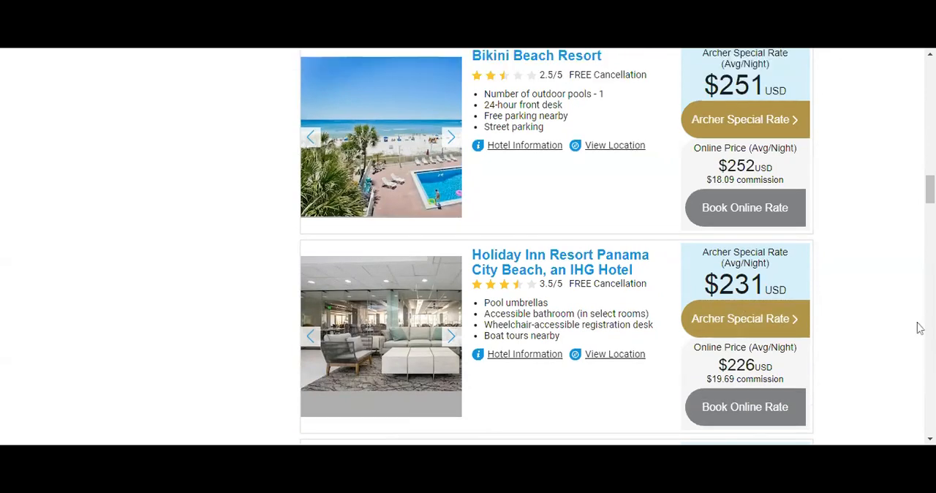
pyautogui.scroll(10, 920, 329)
pyautogui.scroll(4, 919, 329)
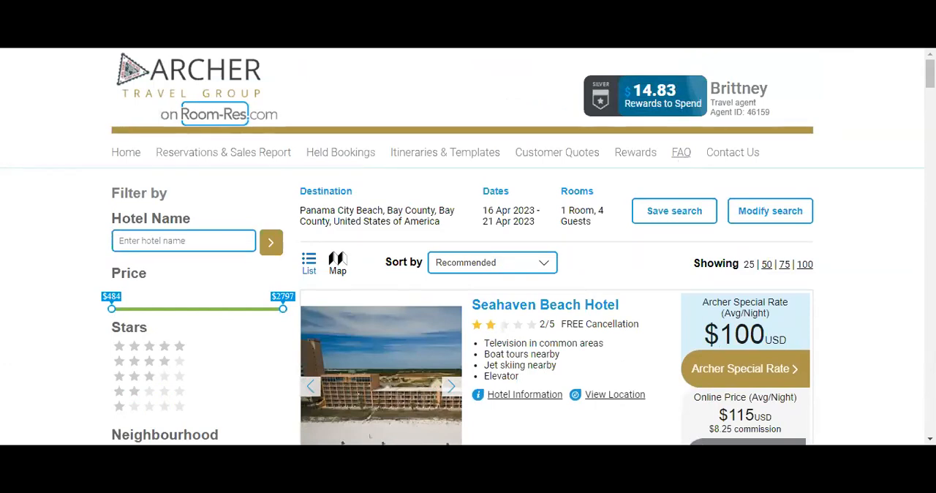
pyautogui.click(681, 155)
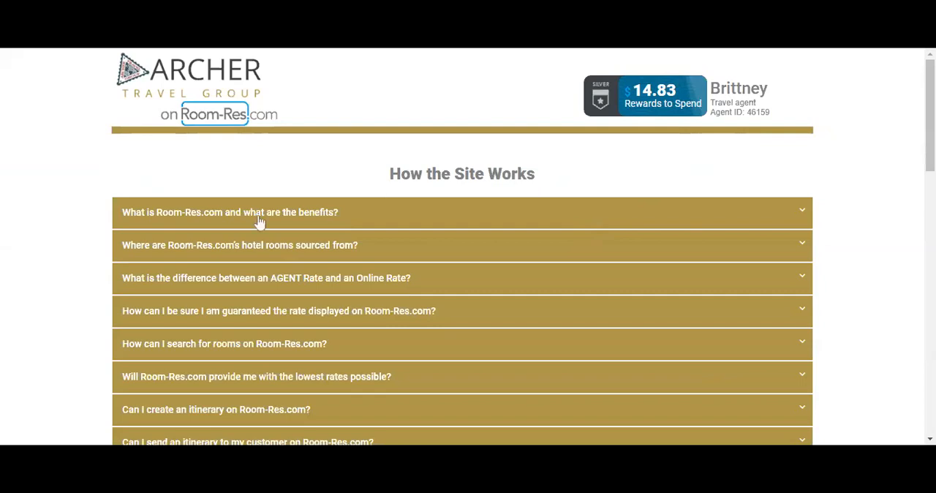
# Expand and read the FAQ answer on the difference between an AGENT Rate and an Online Rate.
pyautogui.scroll(-1, 459, 271)
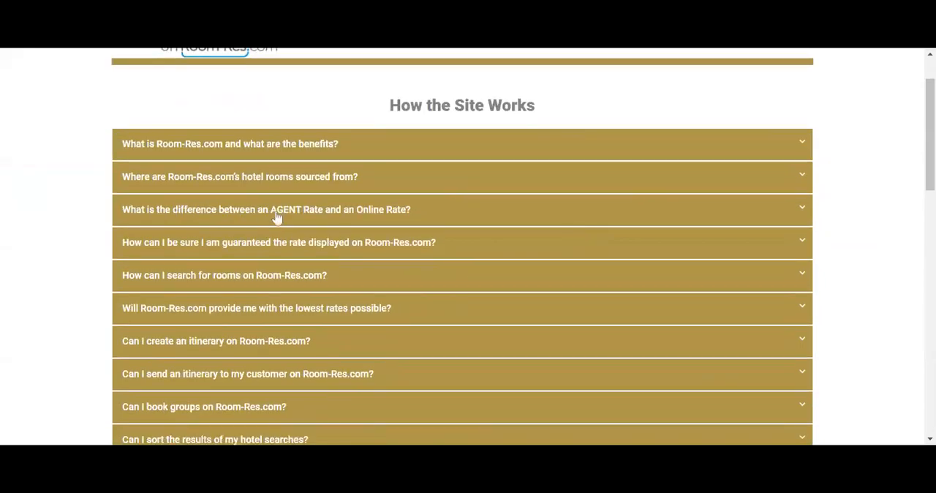
pyautogui.click(320, 218)
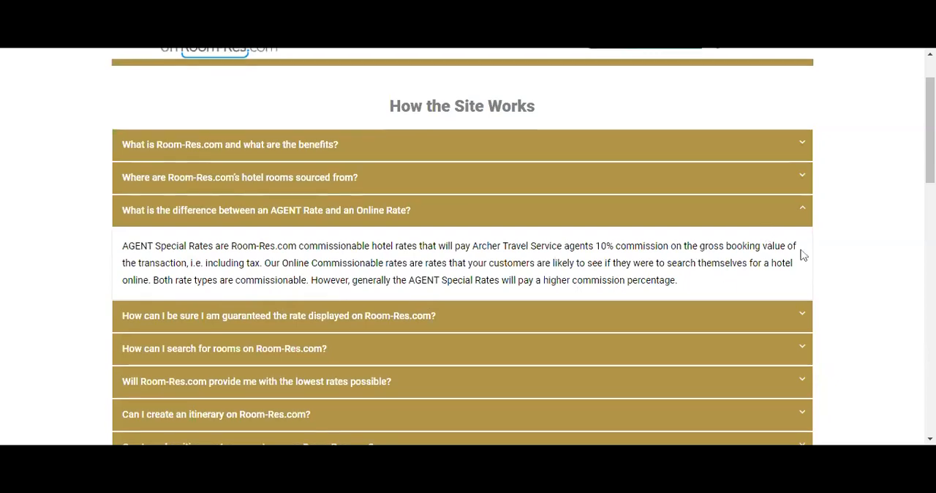
pyautogui.scroll(1, 802, 255)
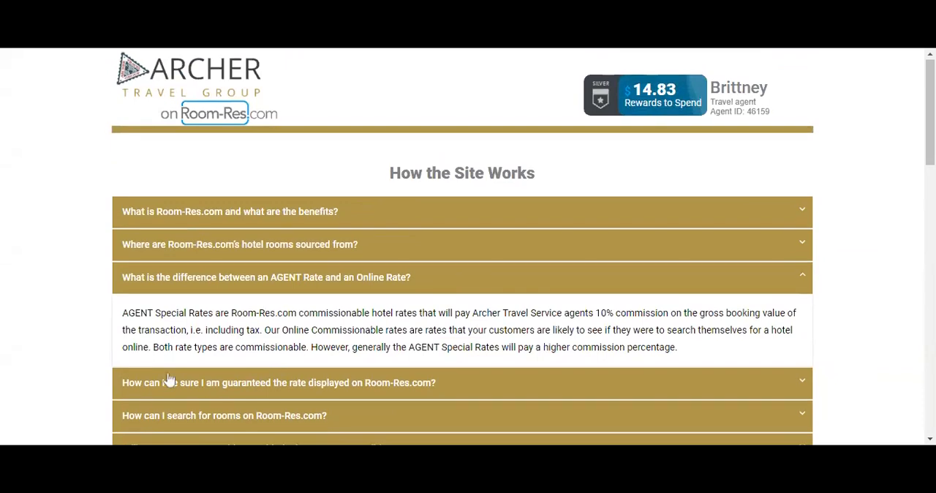
# Look through the remaining FAQ questions on itineraries, group bookings, sorting, all-inclusive properties and refundable rates.
pyautogui.scroll(-1, 168, 379)
pyautogui.scroll(-2, 168, 379)
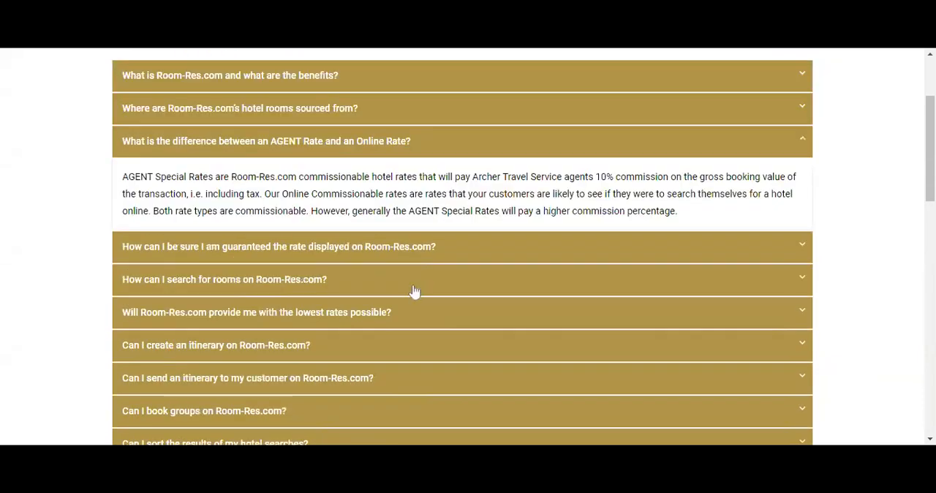
pyautogui.scroll(-3, 107, 362)
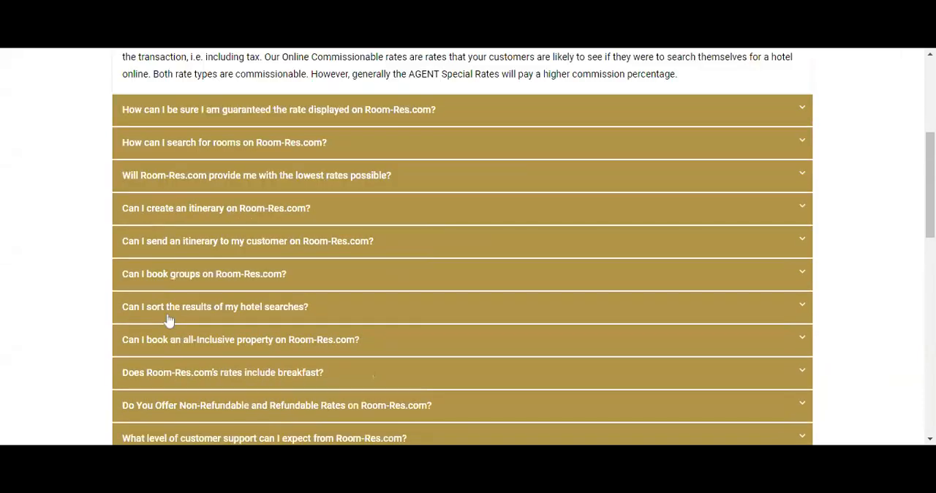
pyautogui.scroll(6, 680, 338)
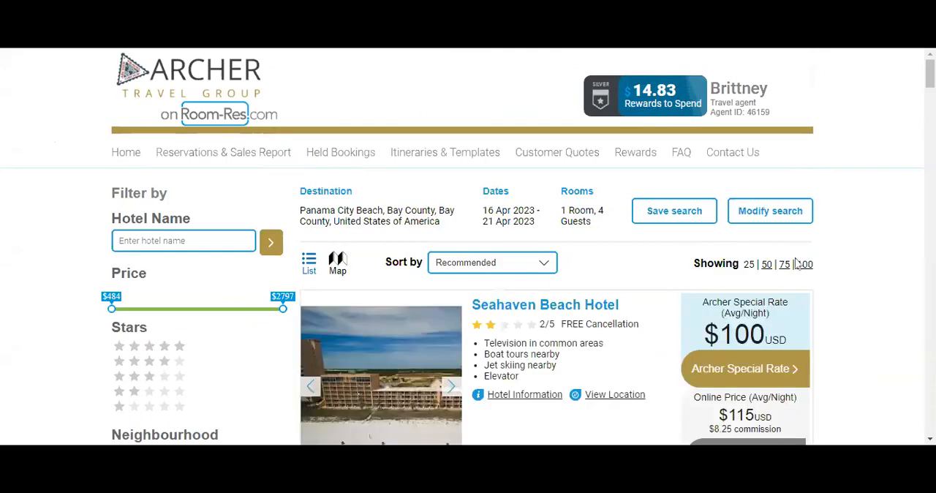
# Return to the Panama City Beach search results and compare the special rates, online prices and commissions across the first page of hotels.
pyautogui.scroll(-6, 890, 276)
pyautogui.scroll(-7, 890, 275)
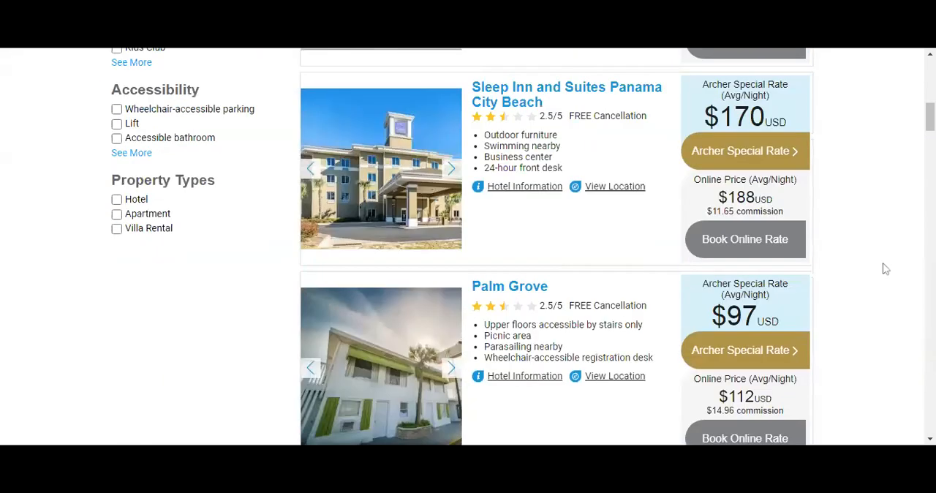
pyautogui.scroll(-17, 886, 269)
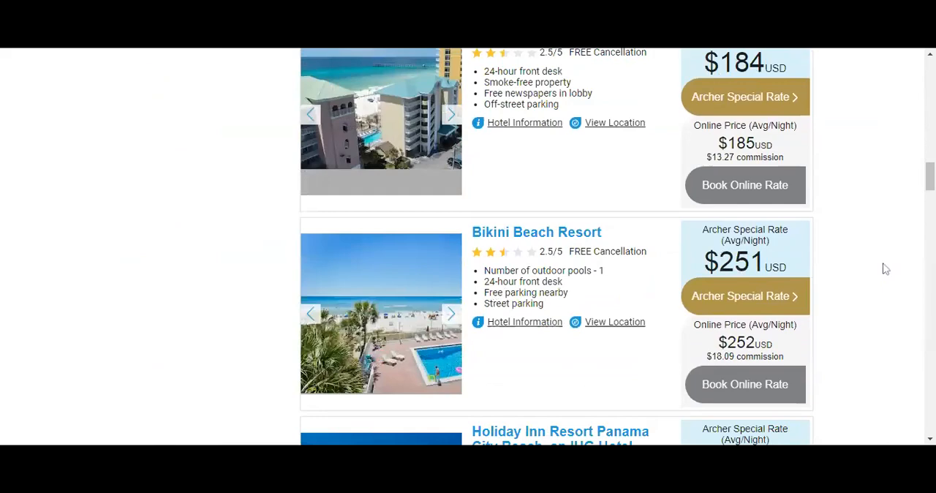
pyautogui.scroll(-8, 885, 269)
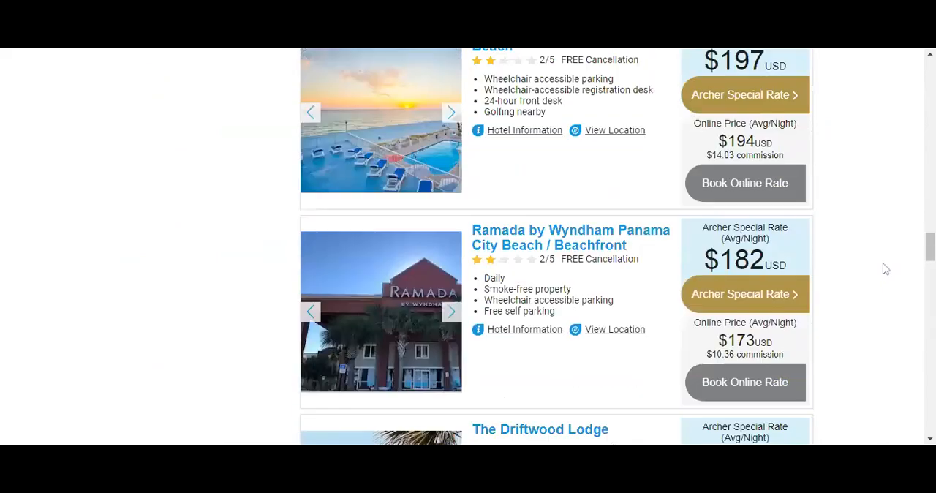
pyautogui.scroll(-8, 886, 269)
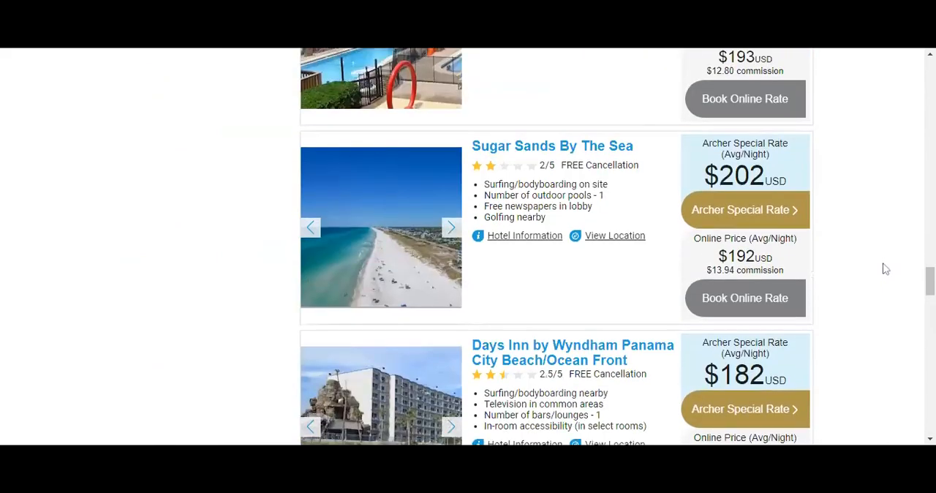
pyautogui.scroll(-8, 886, 270)
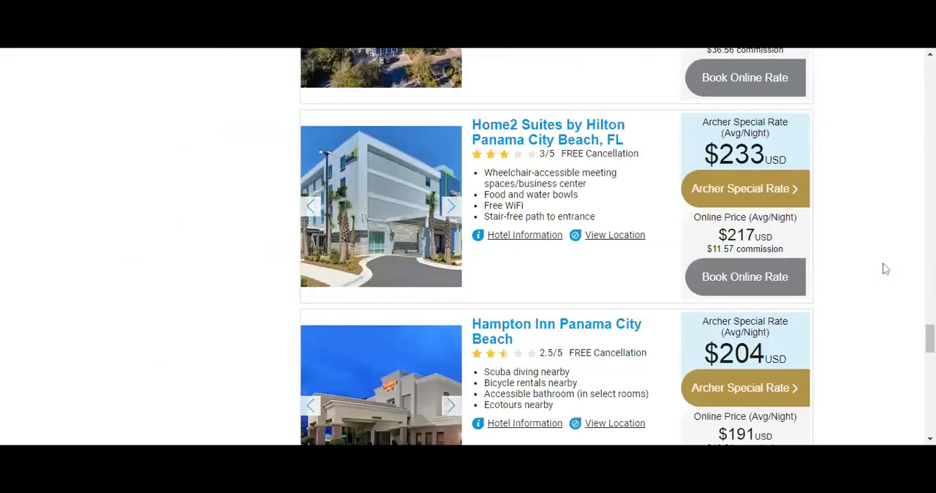
pyautogui.scroll(-9, 886, 269)
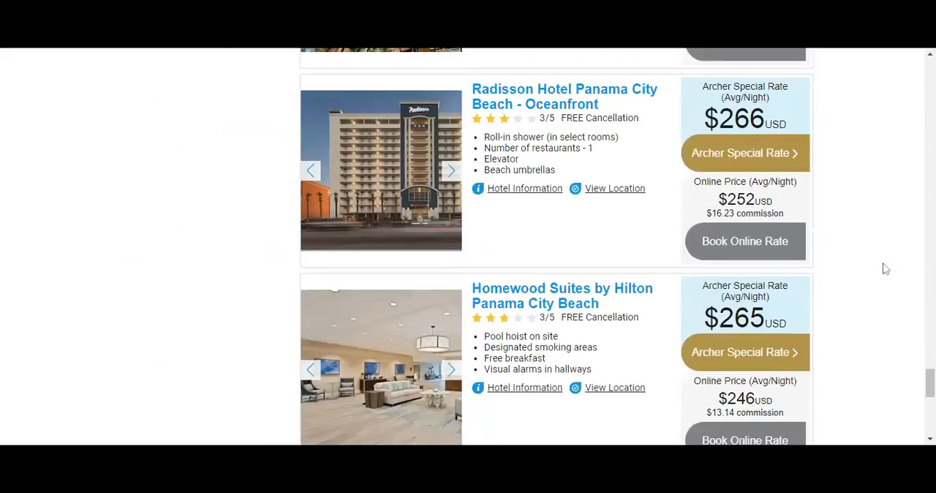
pyautogui.scroll(11, 886, 270)
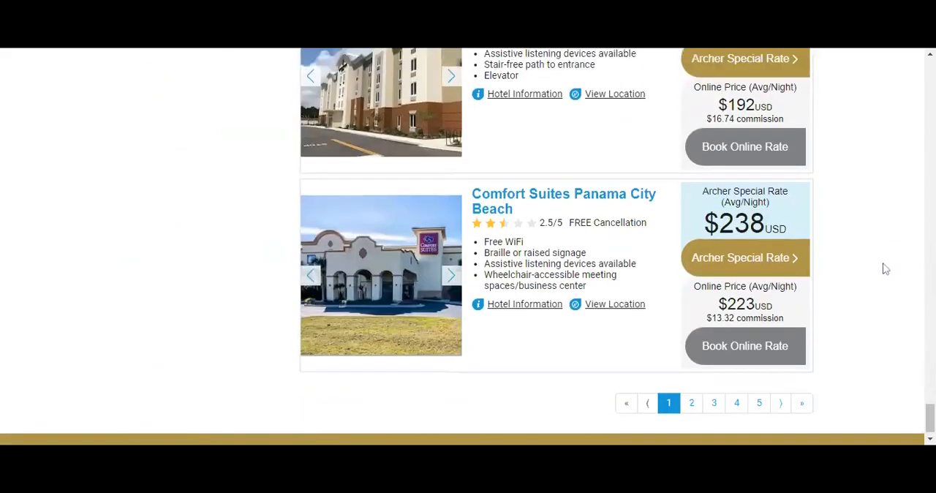
pyautogui.scroll(15, 886, 268)
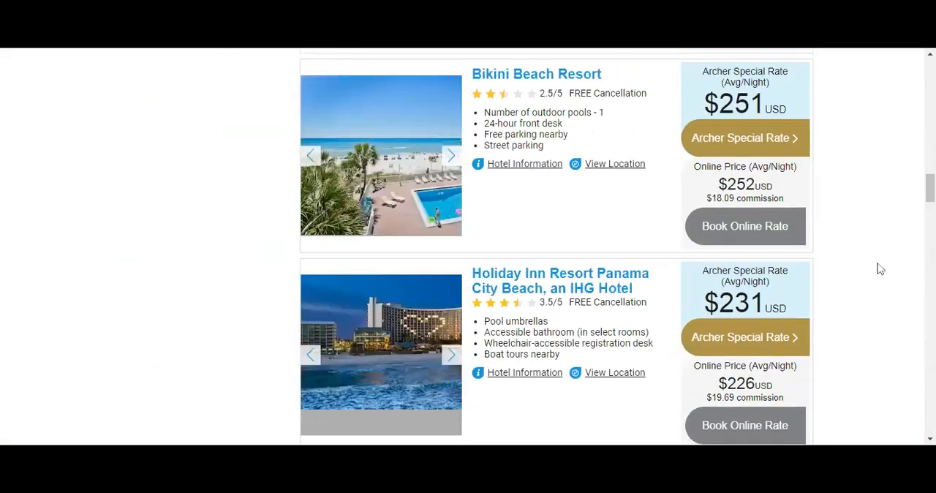
pyautogui.scroll(-3, 882, 268)
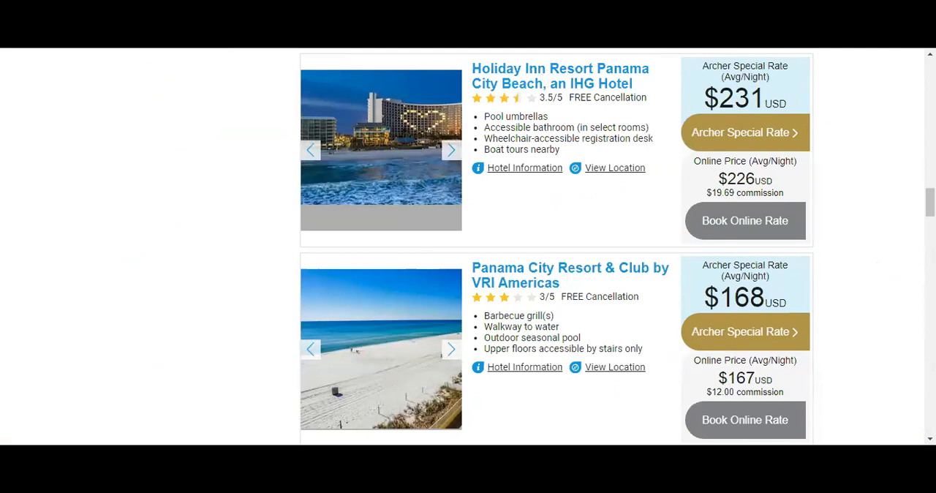
# Open the Holiday Inn Resort Panama City Beach page and examine its photos, property location and room description.
pyautogui.click(366, 36)
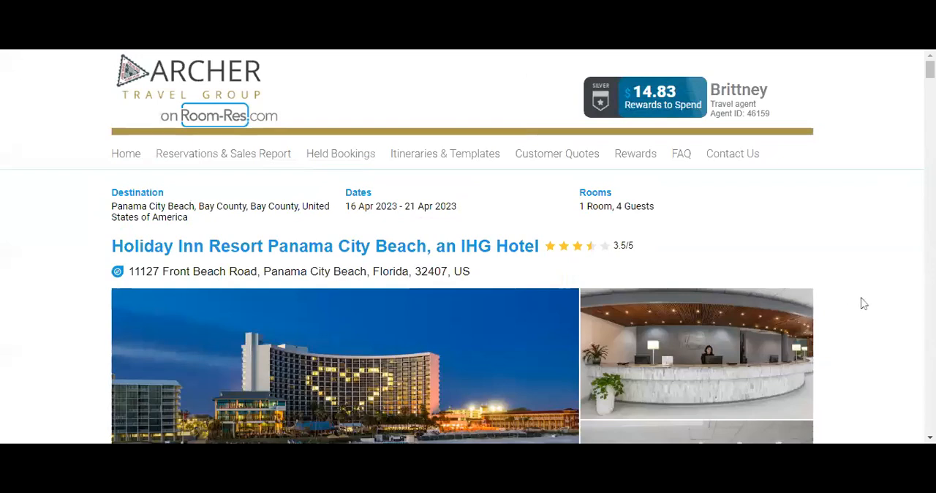
pyautogui.scroll(-1, 827, 273)
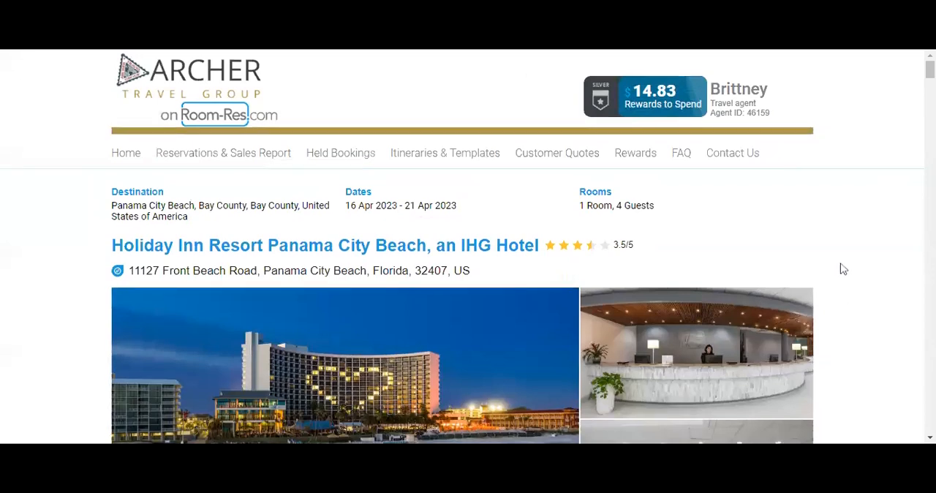
pyautogui.scroll(-3, 842, 269)
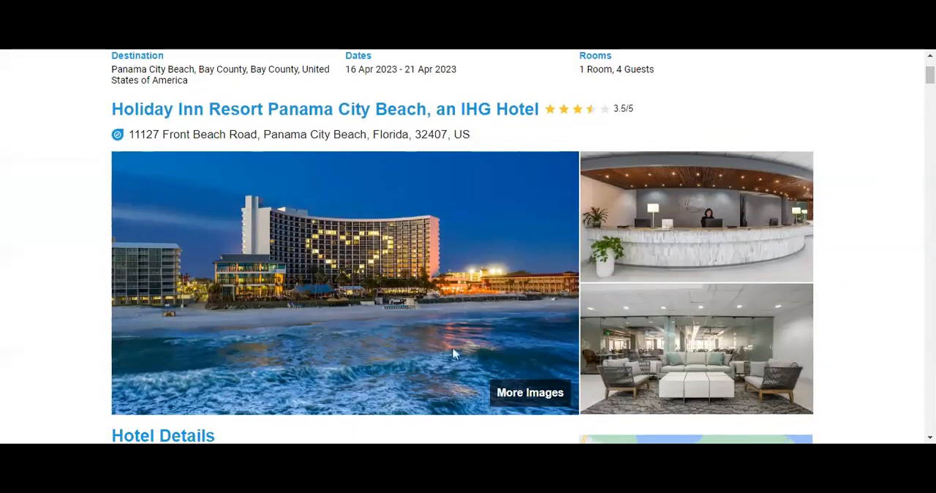
pyautogui.scroll(-2, 453, 355)
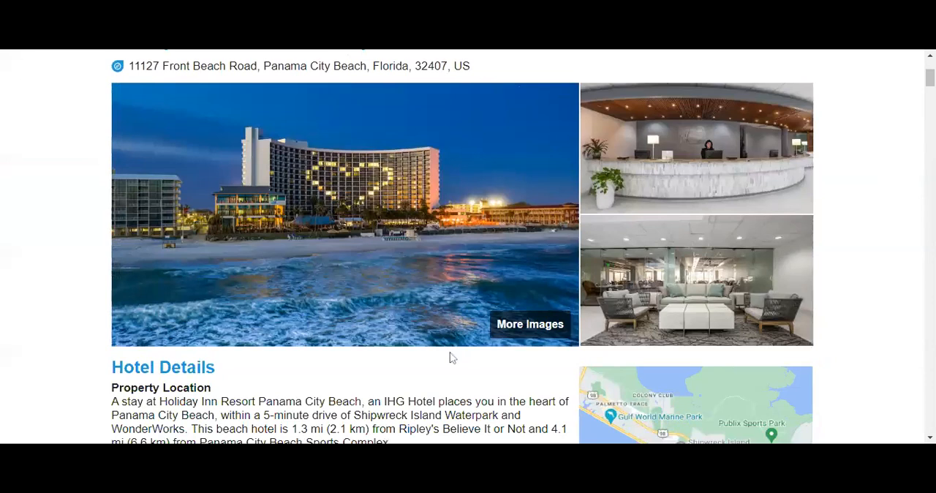
pyautogui.scroll(-2, 474, 439)
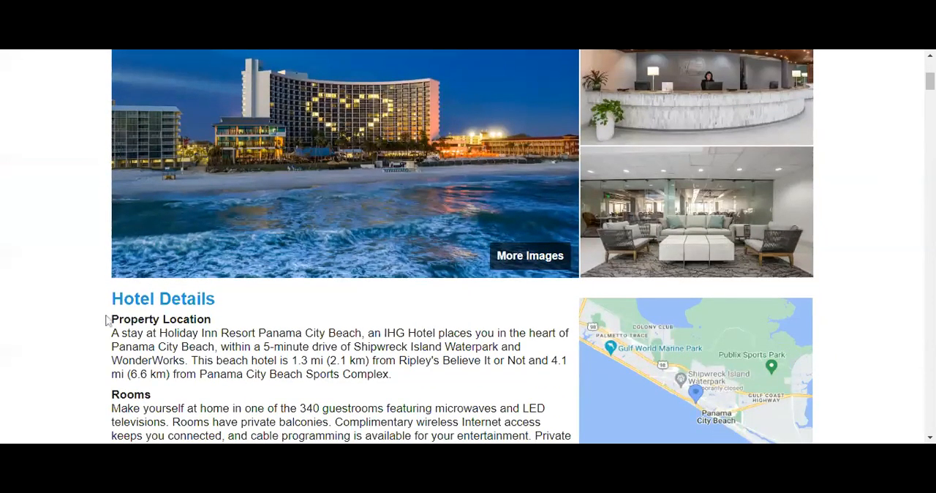
pyautogui.scroll(-2, 123, 317)
pyautogui.scroll(-2, 463, 246)
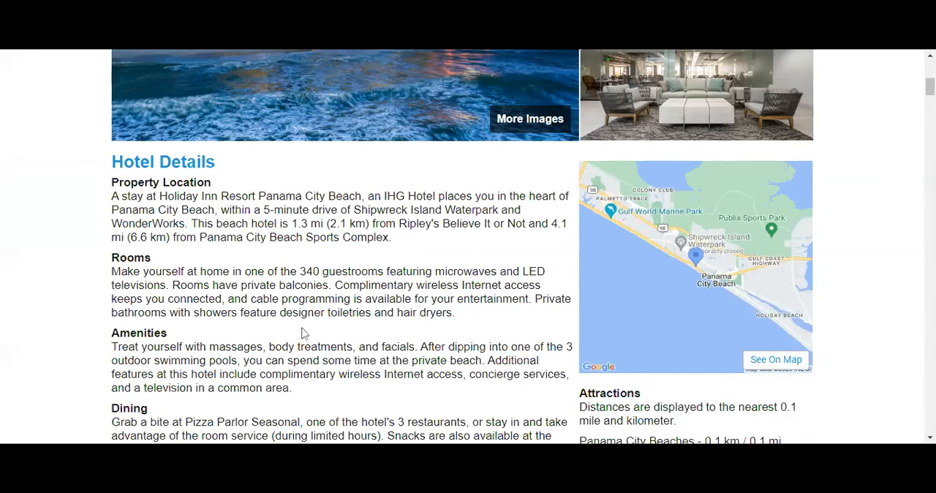
# Read the hotel's amenities, dining and business details, along with the distances to nearby attractions and the preferred airport.
pyautogui.scroll(4, 304, 333)
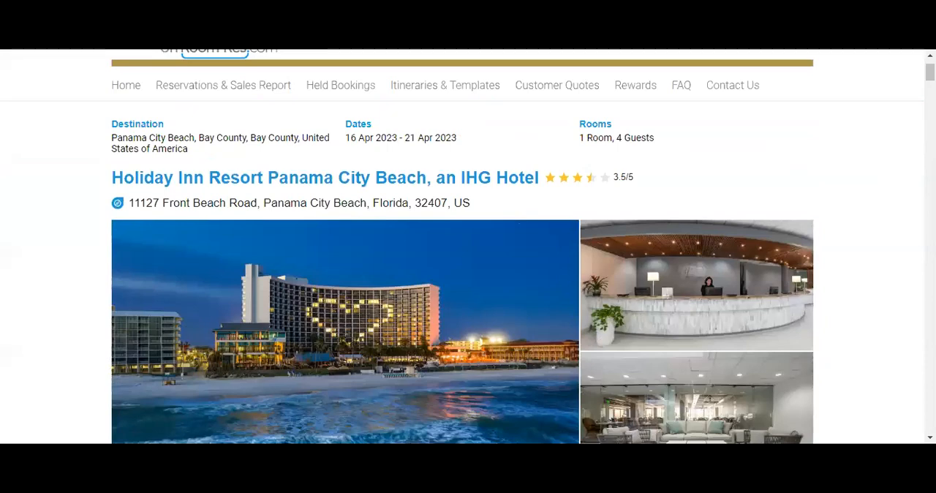
pyautogui.scroll(-1, 420, 331)
pyautogui.scroll(-5, 420, 331)
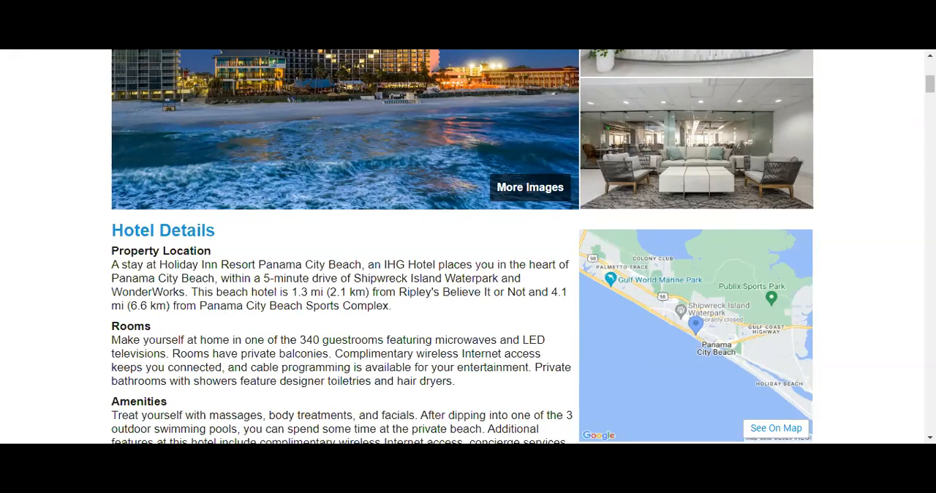
pyautogui.scroll(-3, 462, 246)
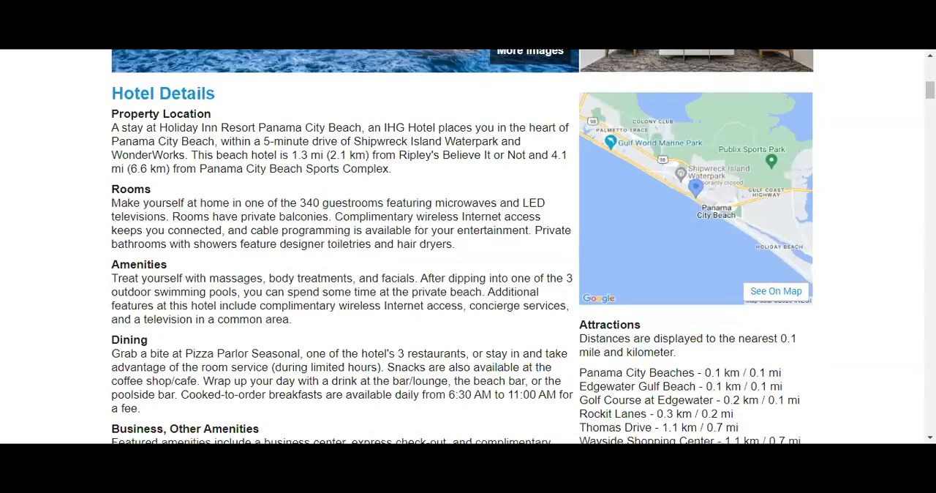
pyautogui.scroll(-4, 152, 344)
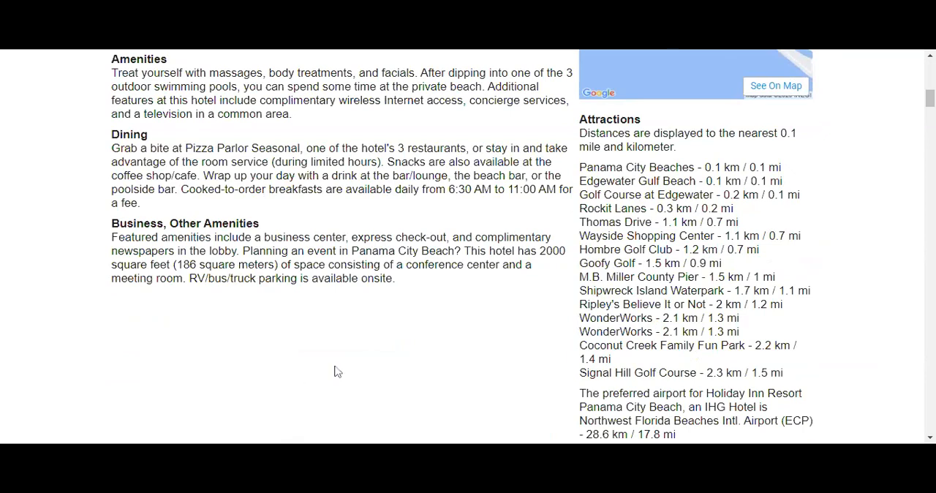
pyautogui.scroll(-2, 334, 373)
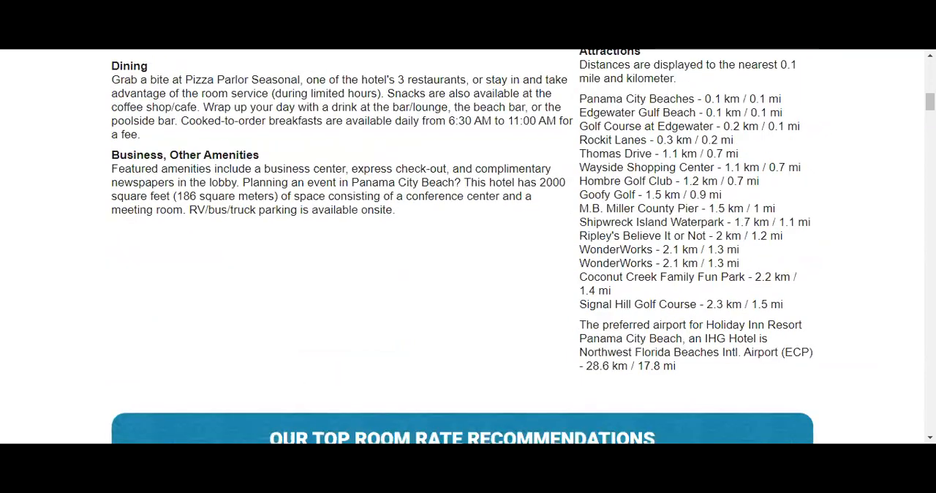
pyautogui.scroll(-2, 319, 371)
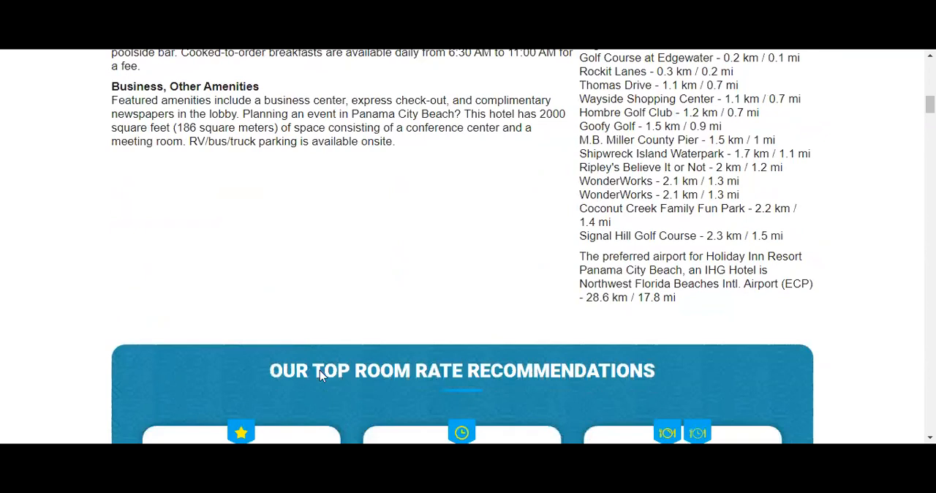
# Compare the hotel's top room rate recommendations by room type, cancellation terms and included meals.
pyautogui.scroll(-4, 368, 415)
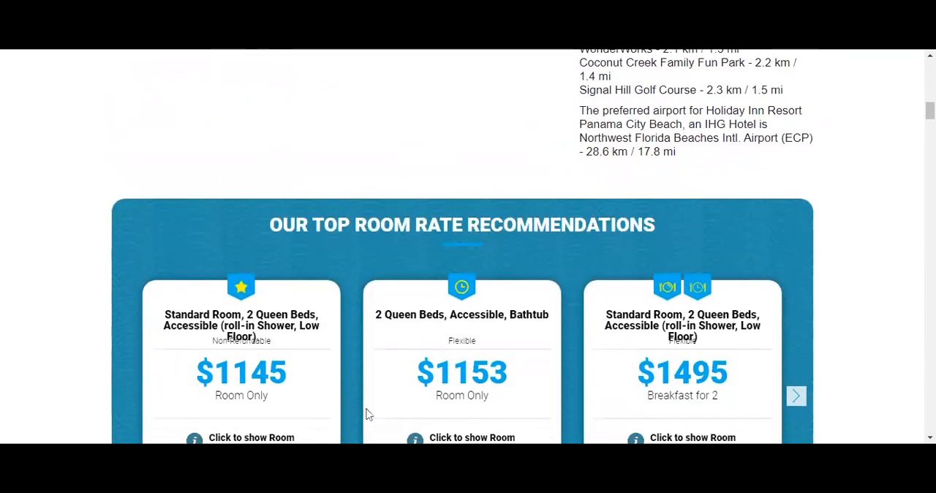
pyautogui.scroll(-2, 367, 413)
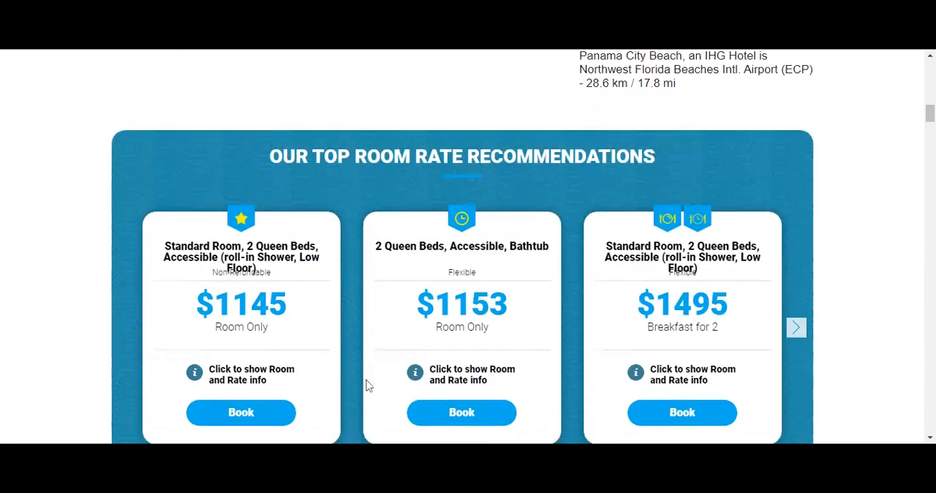
pyautogui.scroll(-4, 367, 386)
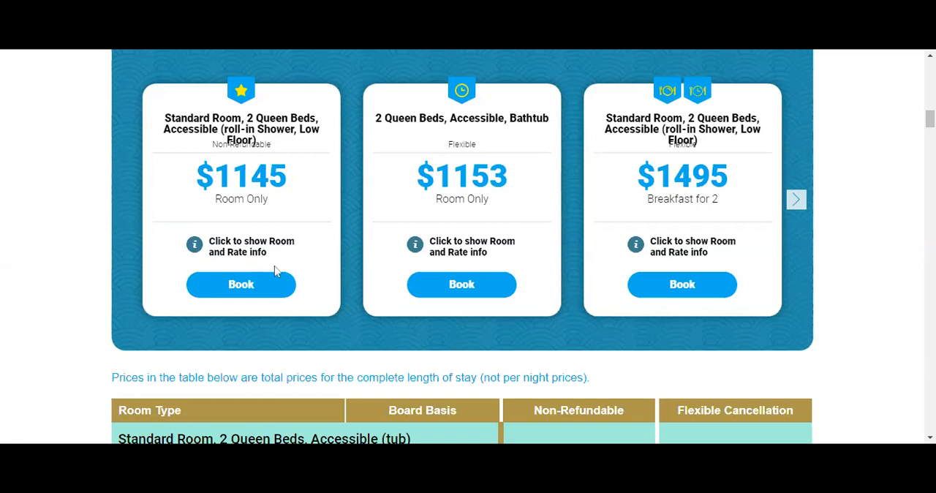
pyautogui.scroll(-1, 878, 370)
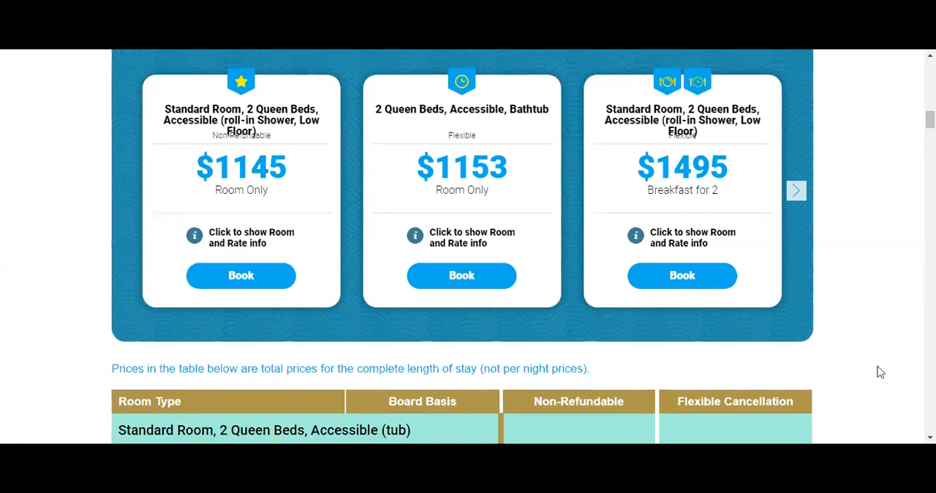
# Review the room type table, comparing board basis, non-refundable and flexible cancellation prices, and a flexible rate's cancellation policy.
pyautogui.scroll(-2, 881, 368)
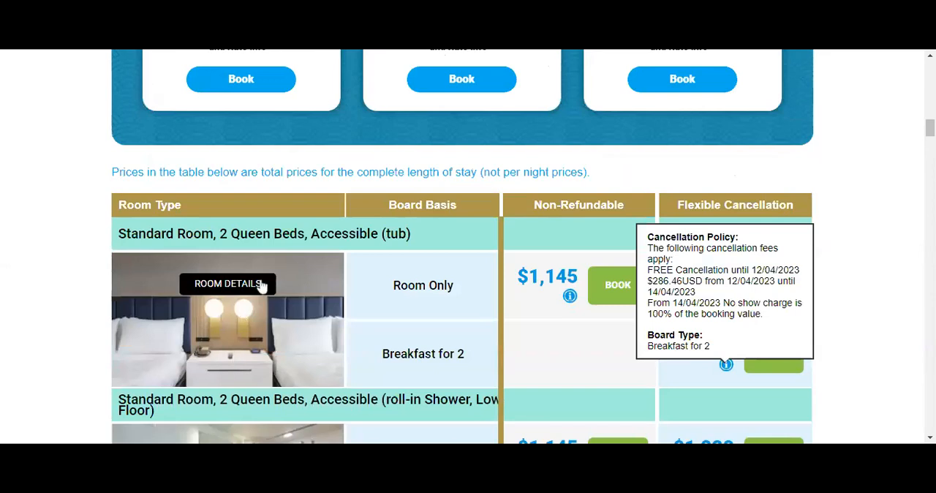
pyautogui.scroll(-1, 232, 361)
pyautogui.scroll(-2, 232, 361)
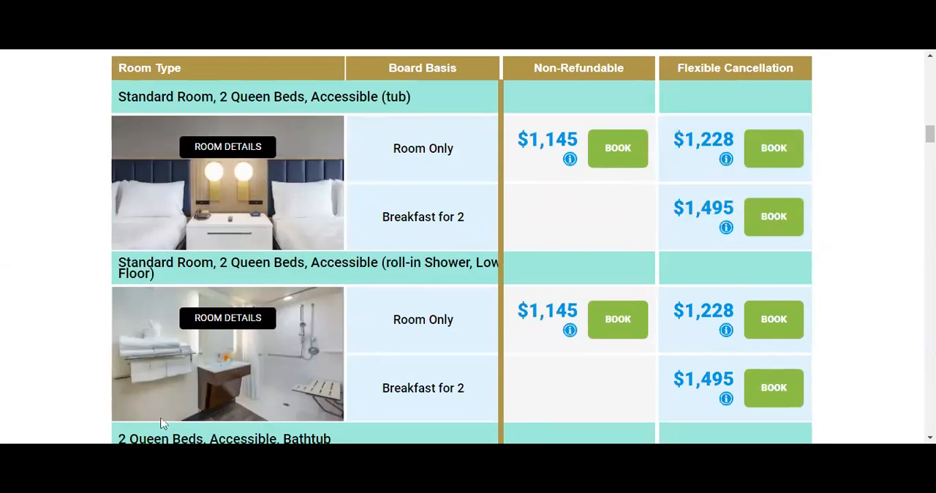
pyautogui.scroll(-5, 162, 423)
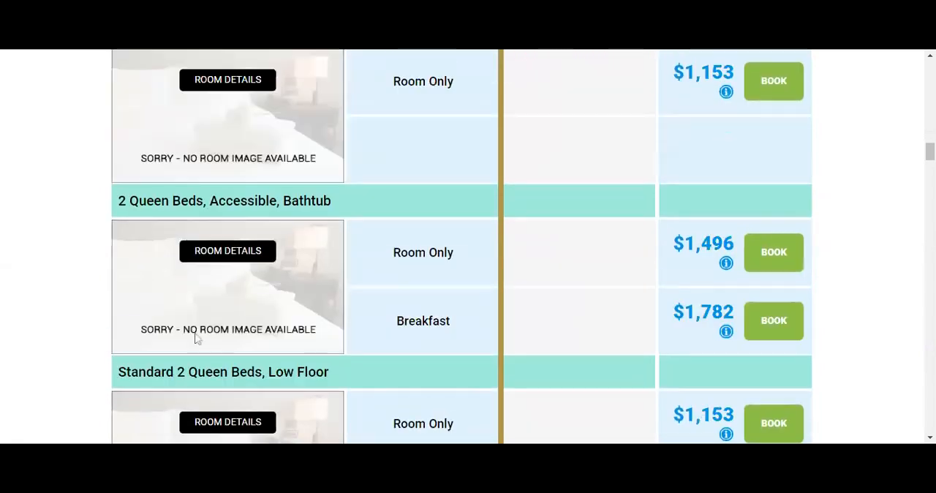
pyautogui.scroll(-2, 156, 353)
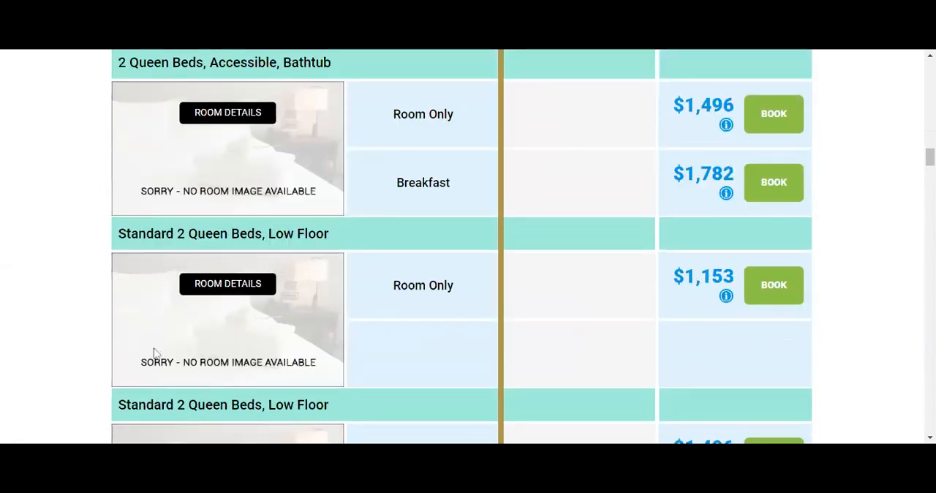
# Compare the accessible, low-floor, ocean view and oceanfront room types by board basis and by non-refundable and flexible prices.
pyautogui.scroll(-2, 250, 340)
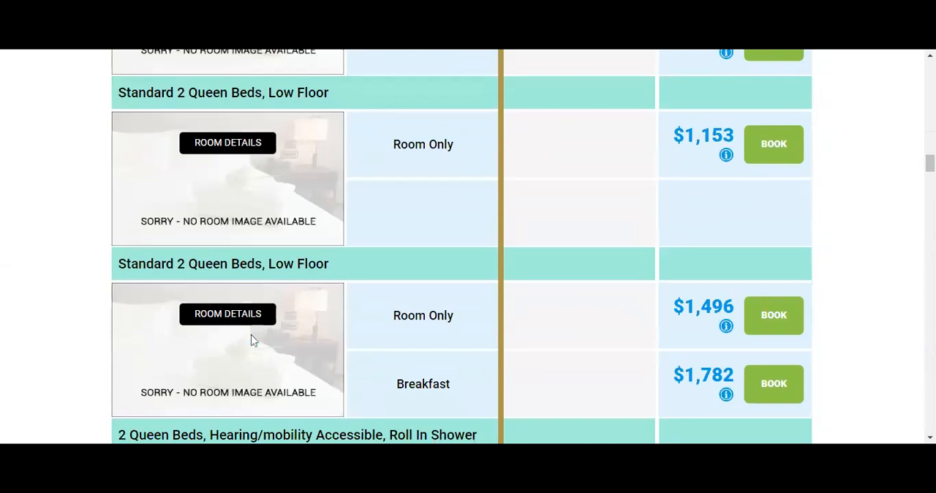
pyautogui.scroll(-5, 251, 340)
pyautogui.scroll(-3, 251, 341)
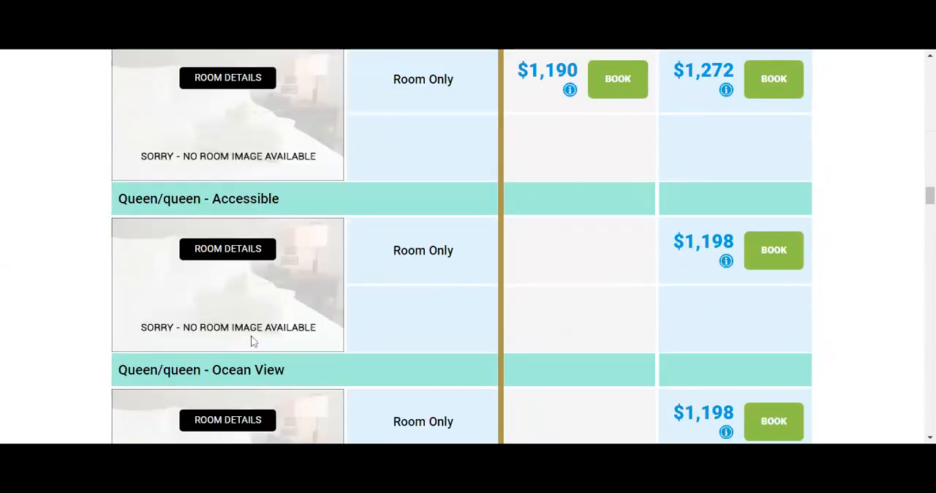
pyautogui.scroll(-5, 251, 340)
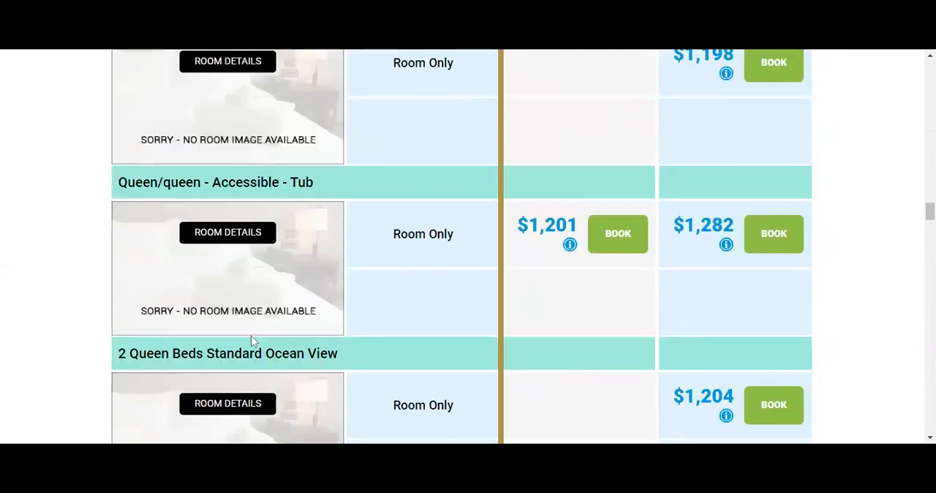
pyautogui.scroll(-5, 251, 340)
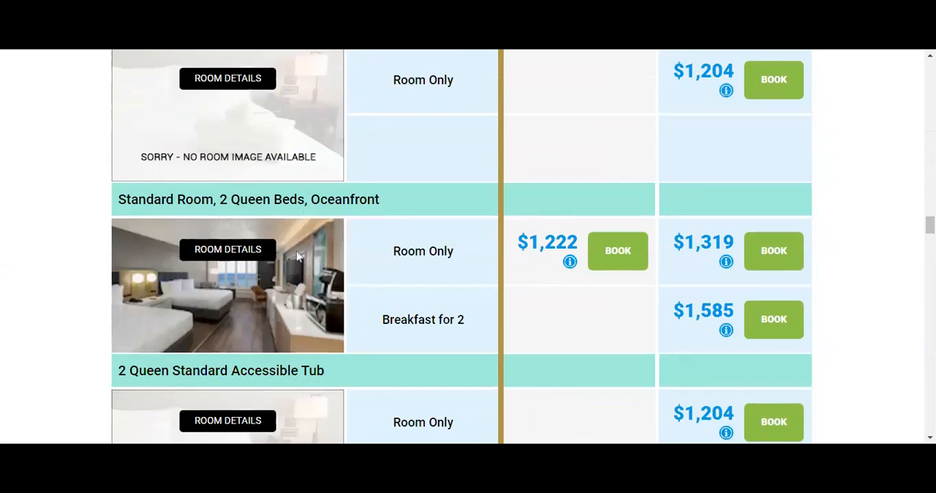
pyautogui.scroll(-10, 297, 255)
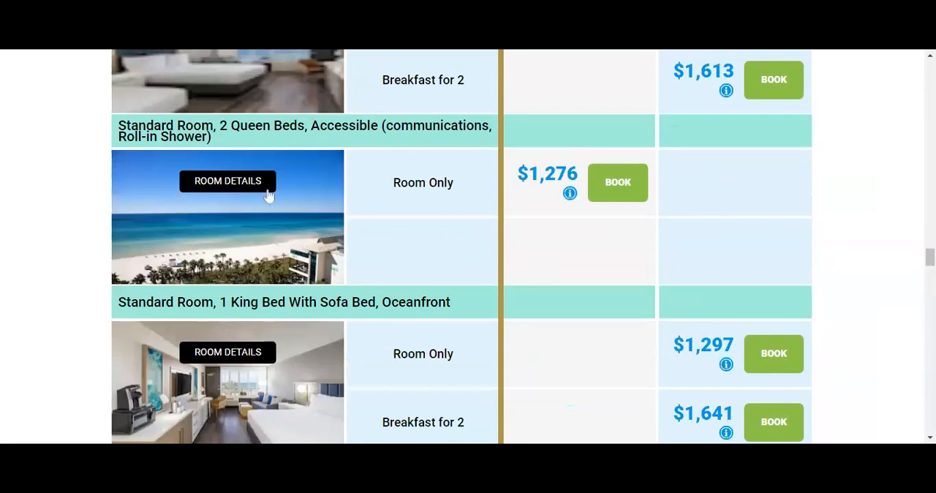
pyautogui.scroll(-2, 268, 192)
pyautogui.scroll(-4, 268, 192)
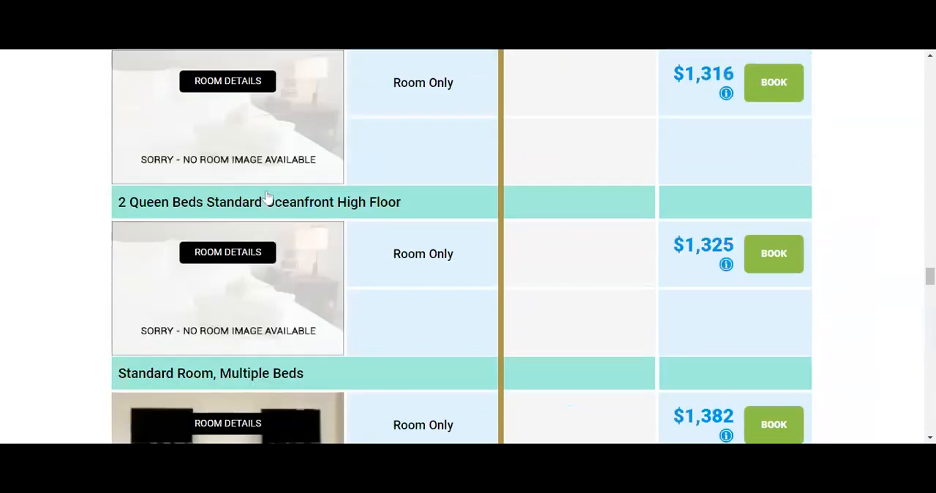
pyautogui.scroll(-4, 267, 192)
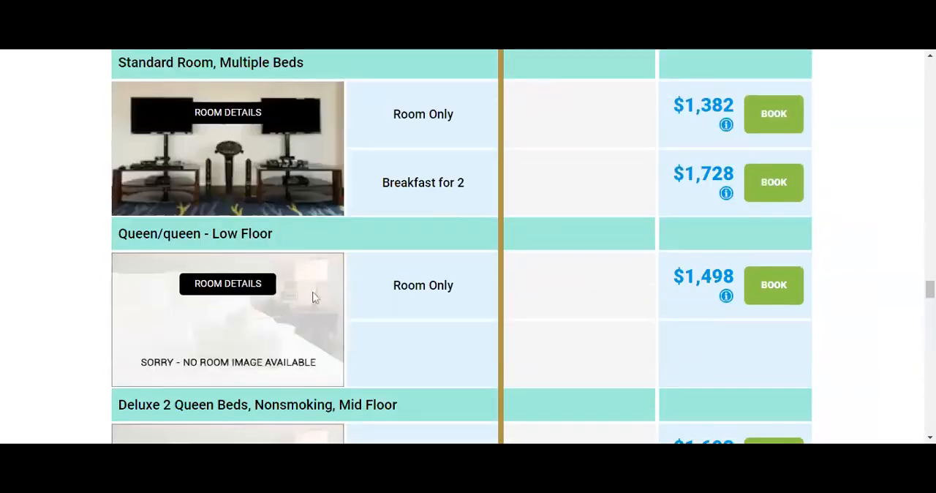
# Examine the higher-priced room types, from deluxe queen and king oceanfront rooms through to the suite and bunk bed options.
pyautogui.scroll(-5, 310, 286)
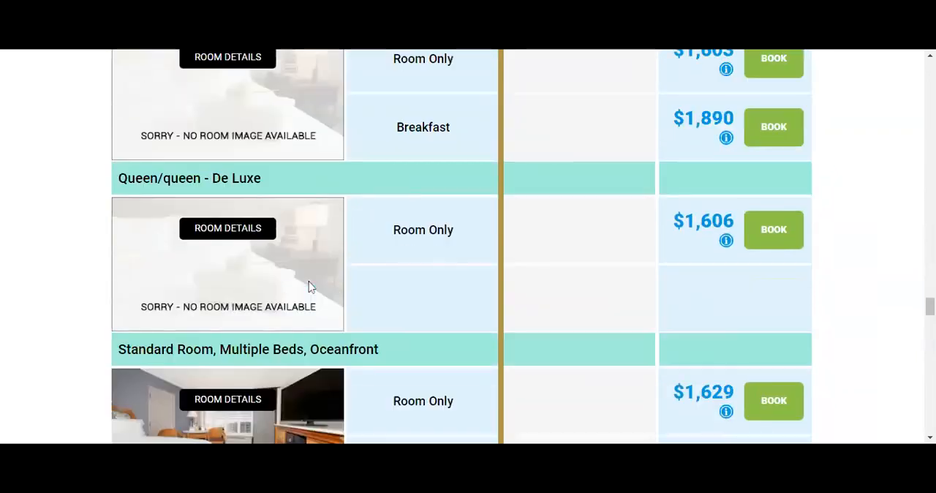
pyautogui.scroll(-6, 308, 286)
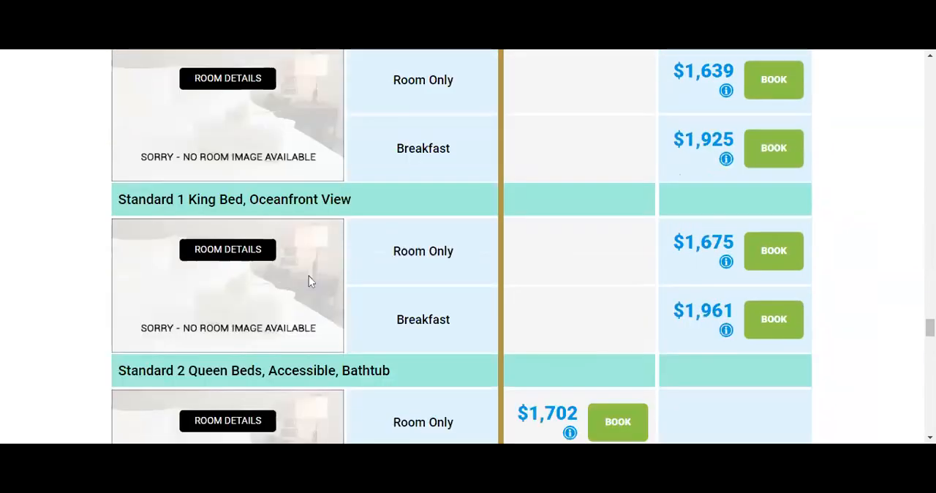
pyautogui.scroll(-2, 308, 276)
pyautogui.scroll(3, 308, 275)
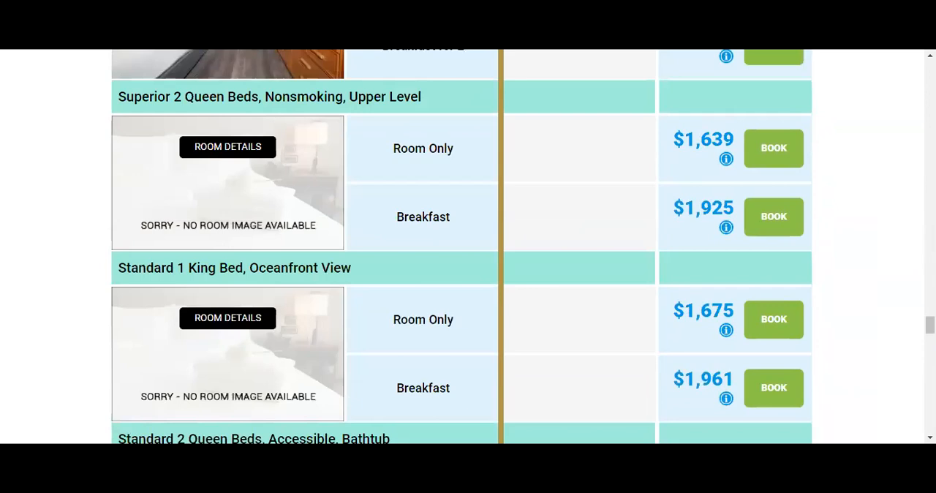
pyautogui.scroll(-9, 309, 272)
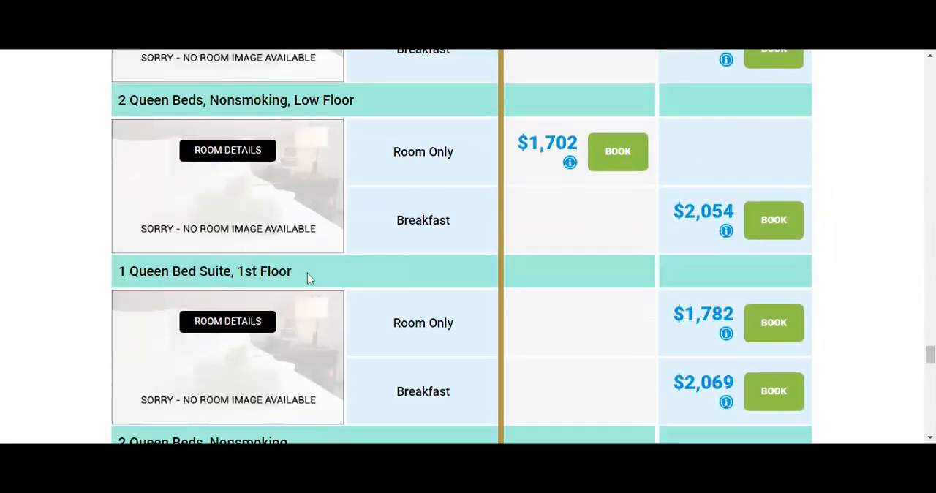
pyautogui.scroll(-8, 307, 276)
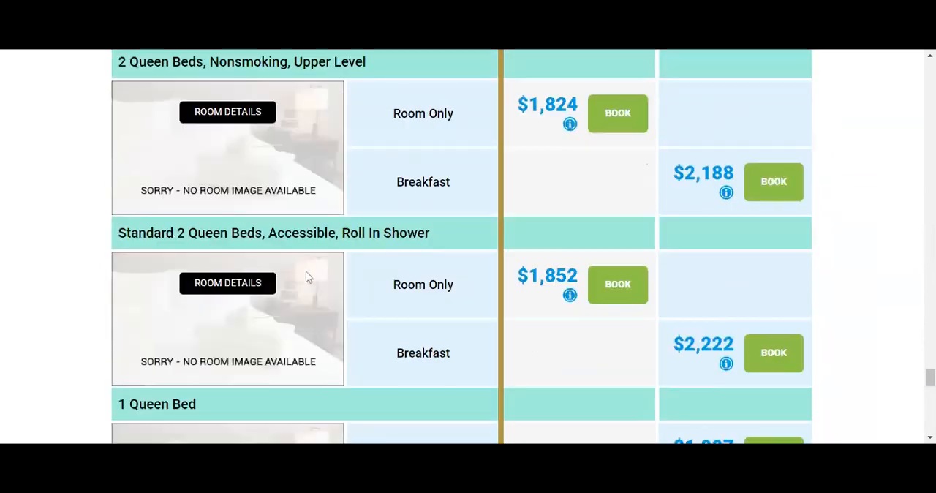
pyautogui.scroll(-5, 307, 276)
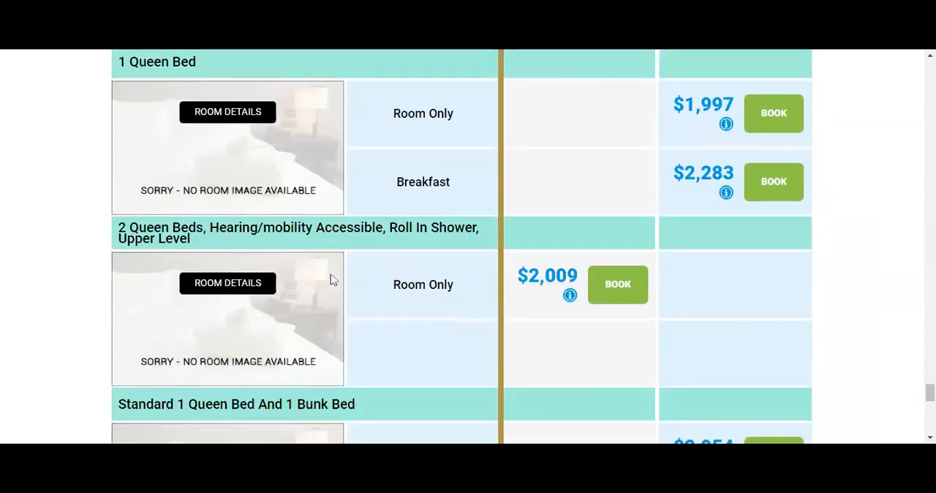
pyautogui.scroll(-3, 331, 279)
pyautogui.scroll(1, 331, 279)
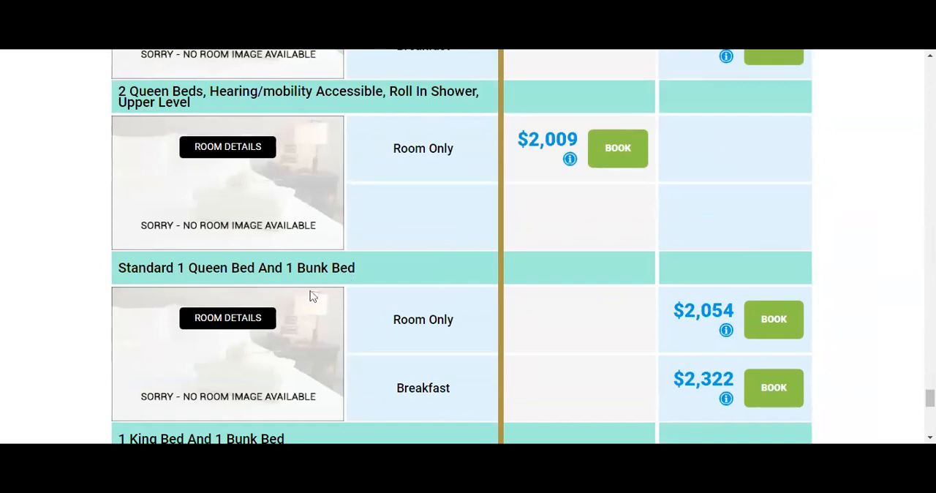
# Check the cancellation policy of the Breakfast rate for Standard 1 Queen Bed And 1 Bunk Bed and start booking it.
pyautogui.scroll(-1, 275, 286)
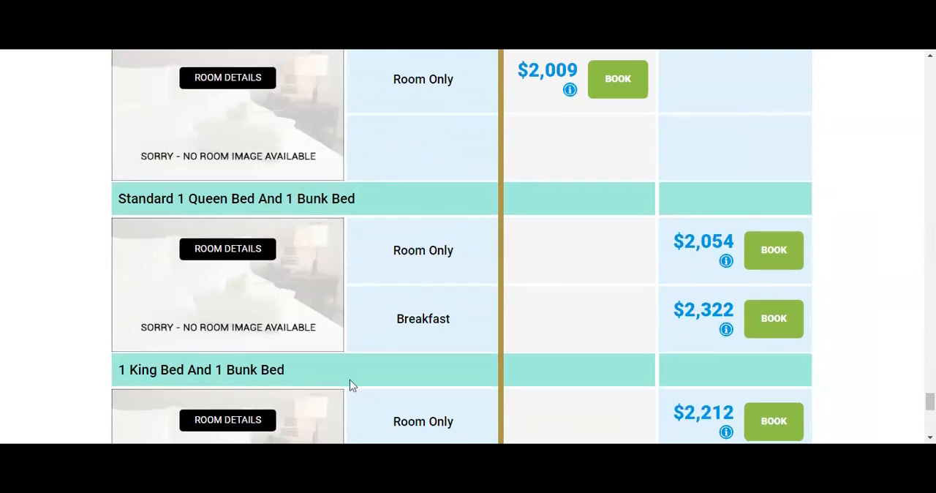
pyautogui.scroll(1, 350, 386)
pyautogui.scroll(-2, 349, 383)
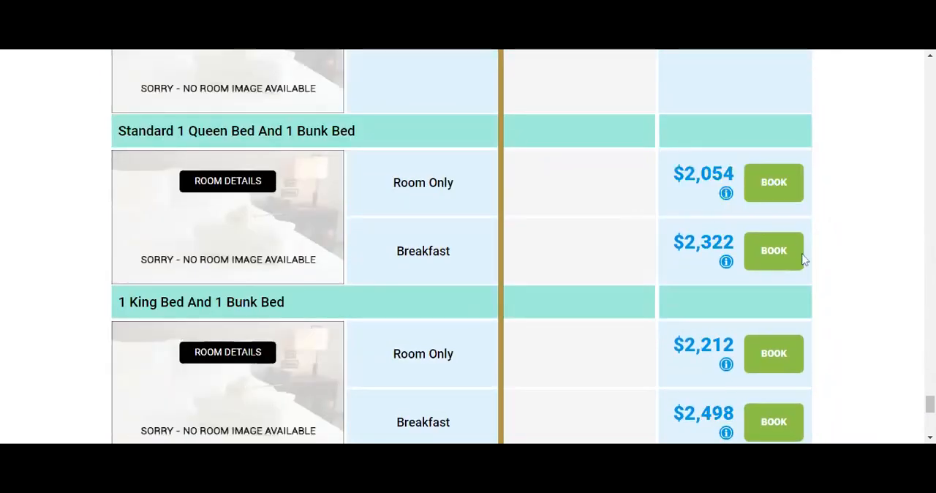
pyautogui.moveTo(725, 264)
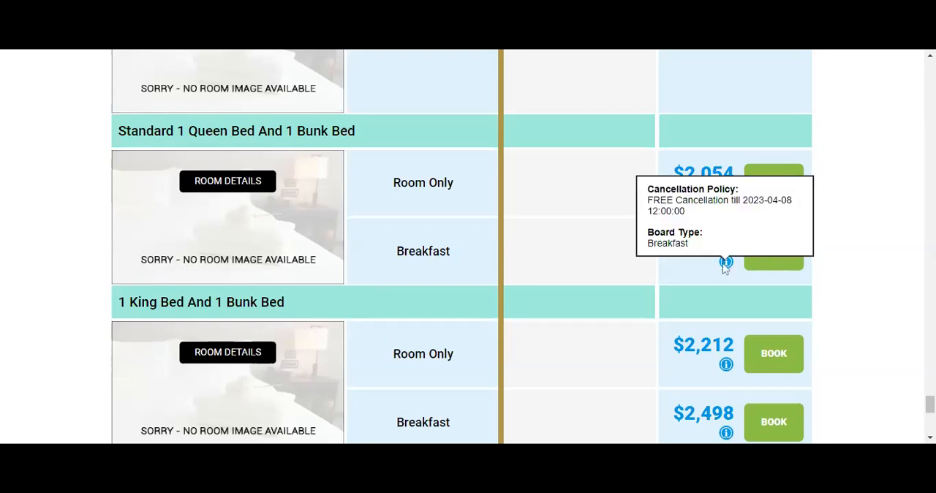
pyautogui.click(779, 269)
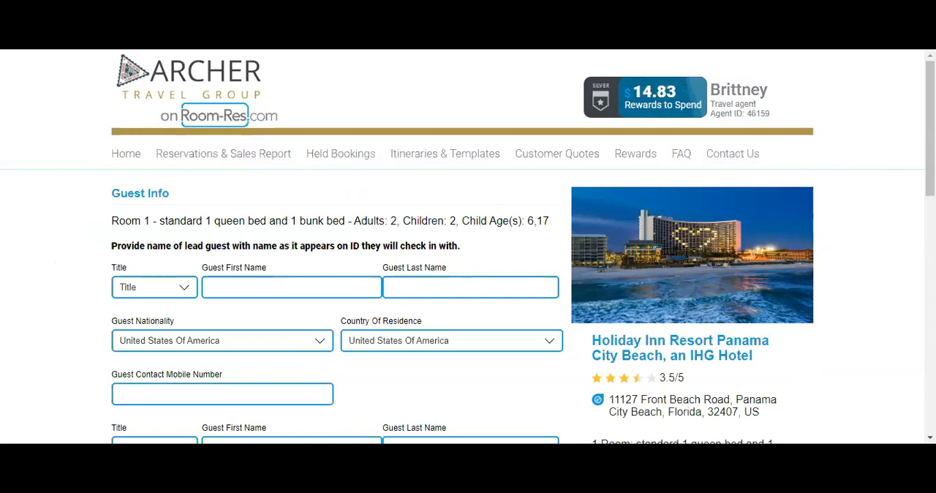
# Examine the booking form's guest detail fields and stay summary, and revisit the hotel page's dates, guest count and photos.
pyautogui.scroll(-3, 49, 256)
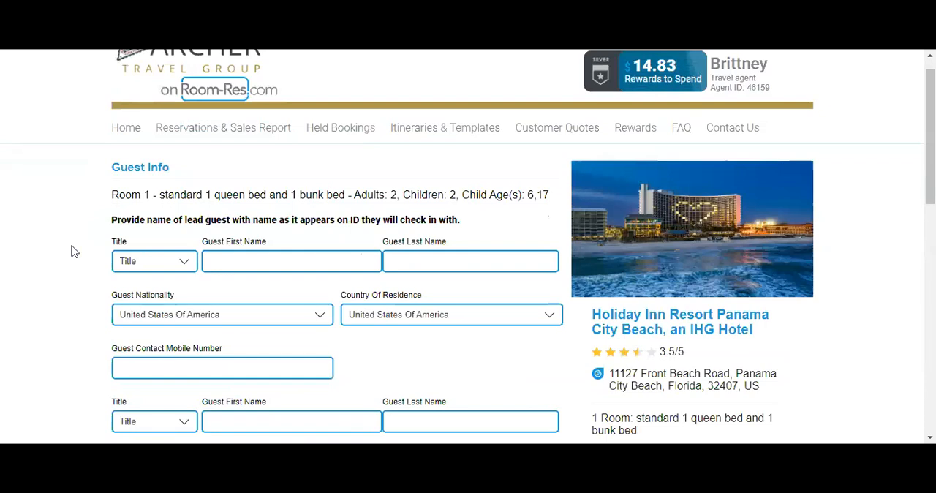
pyautogui.scroll(1, 48, 257)
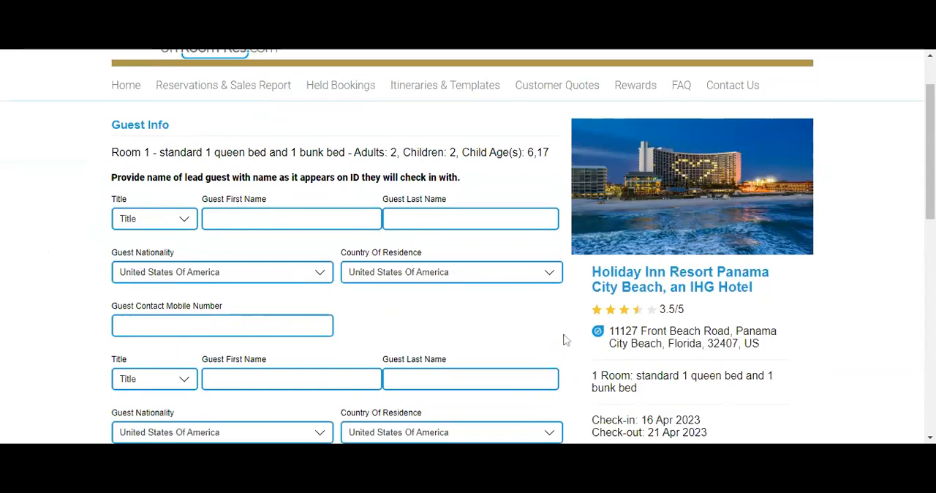
pyautogui.scroll(1, 564, 339)
pyautogui.scroll(-2, 565, 338)
pyautogui.scroll(-4, 565, 339)
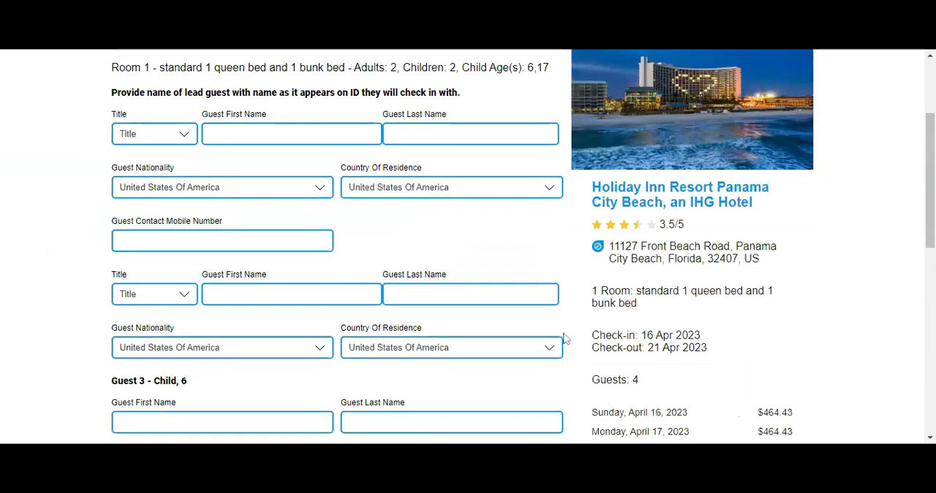
pyautogui.scroll(6, 565, 339)
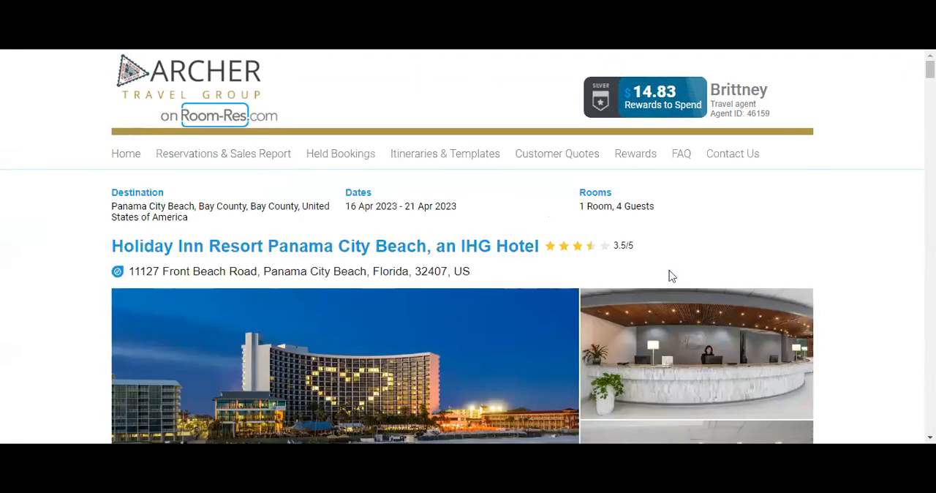
pyautogui.scroll(-3, 794, 263)
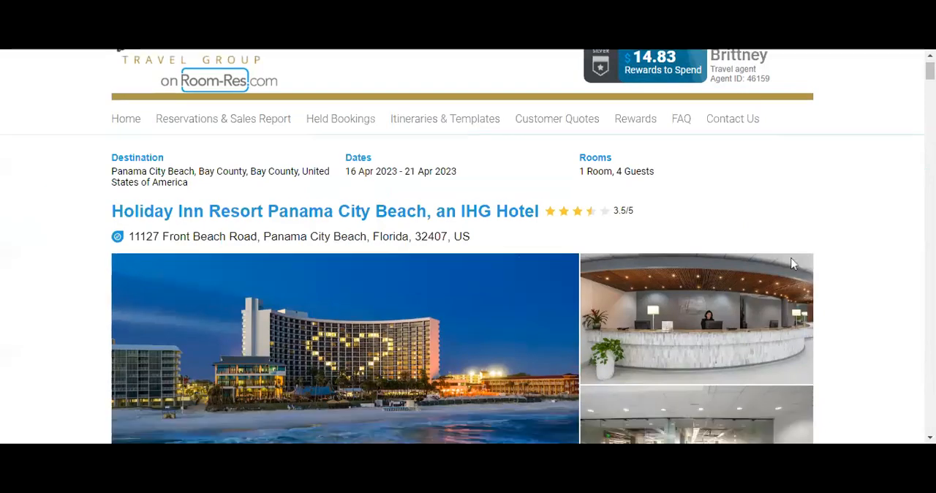
pyautogui.scroll(3, 395, 316)
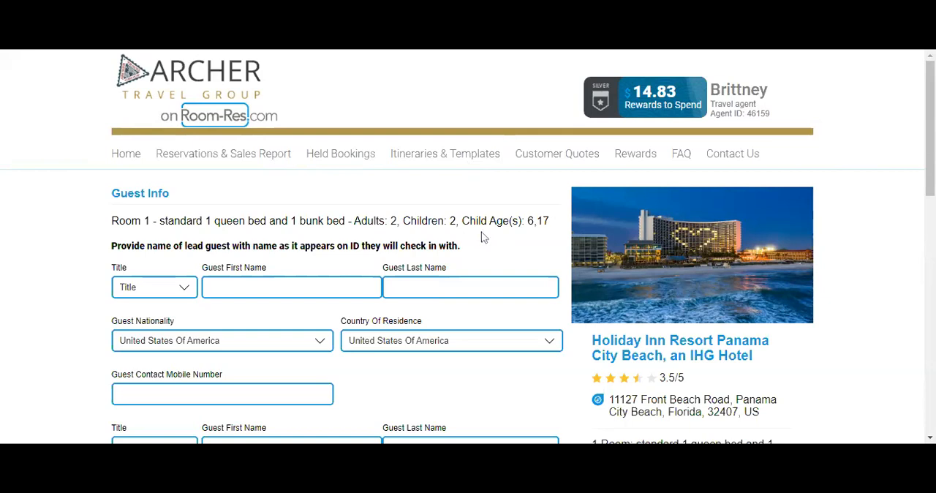
# Review the booking's nightly rates, cancellation policy and payment options, and mark it as a template for marketing purposes.
pyautogui.scroll(-4, 482, 236)
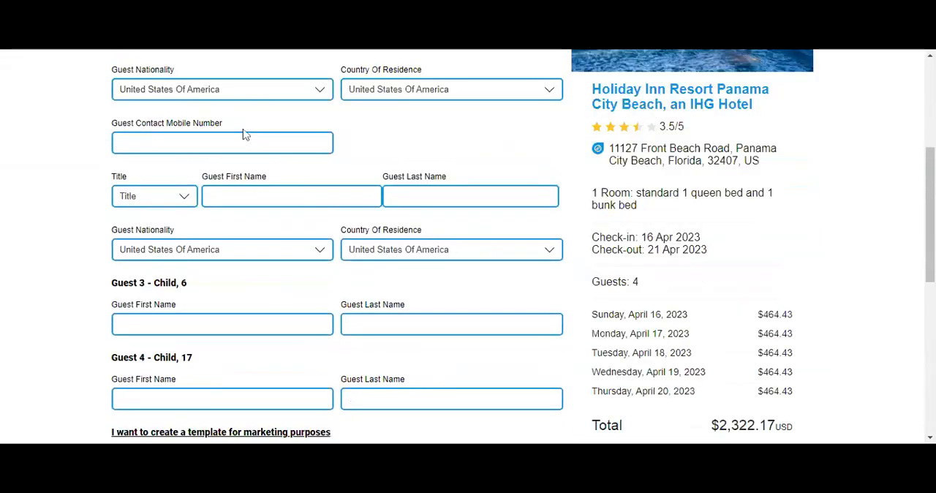
pyautogui.scroll(-5, 245, 134)
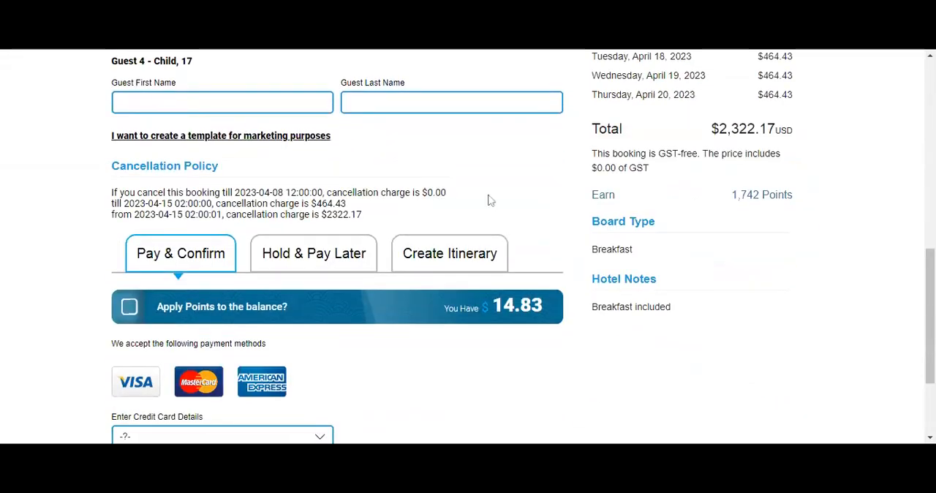
pyautogui.scroll(1, 492, 199)
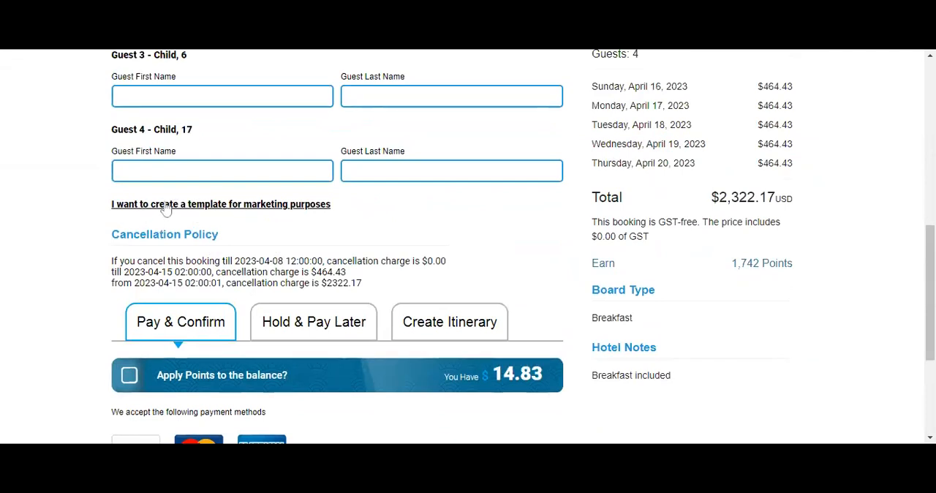
pyautogui.click(167, 207)
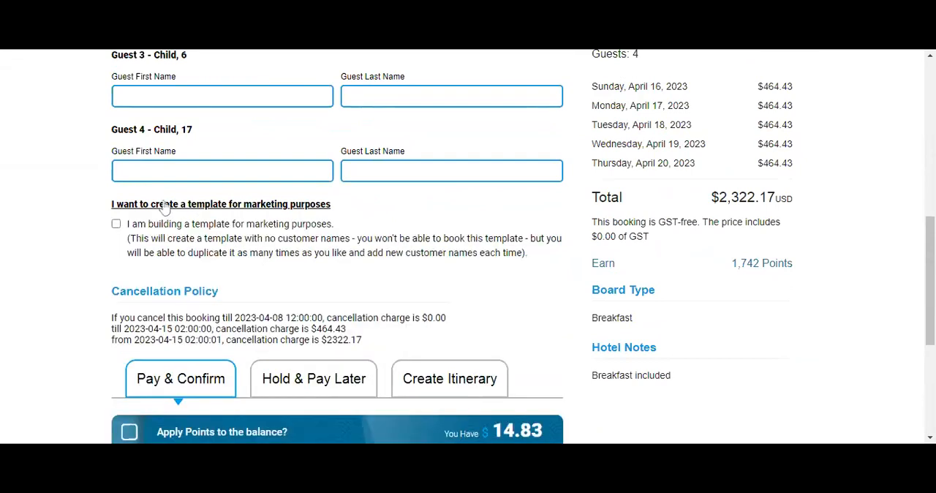
pyautogui.click(117, 225)
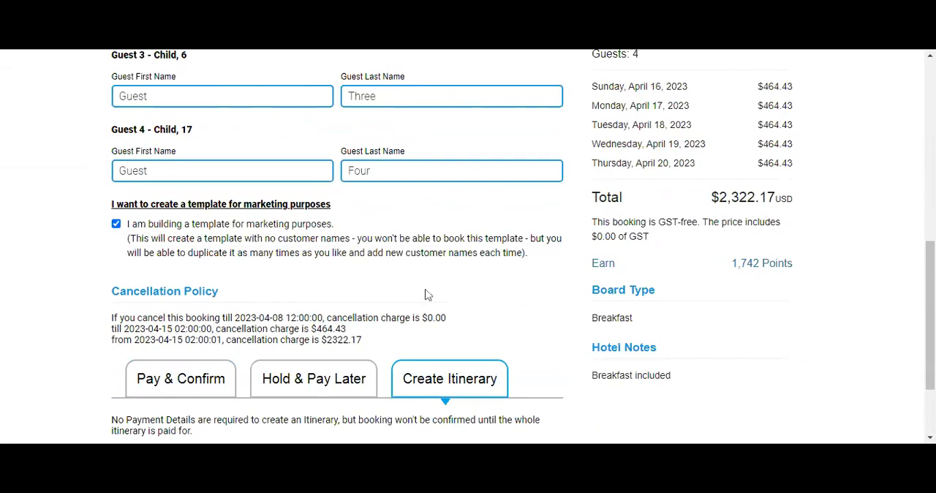
# Check the placeholder guest names and contact number in the template, along with the terms for creating an itinerary.
pyautogui.scroll(3, 429, 296)
pyautogui.scroll(3, 429, 295)
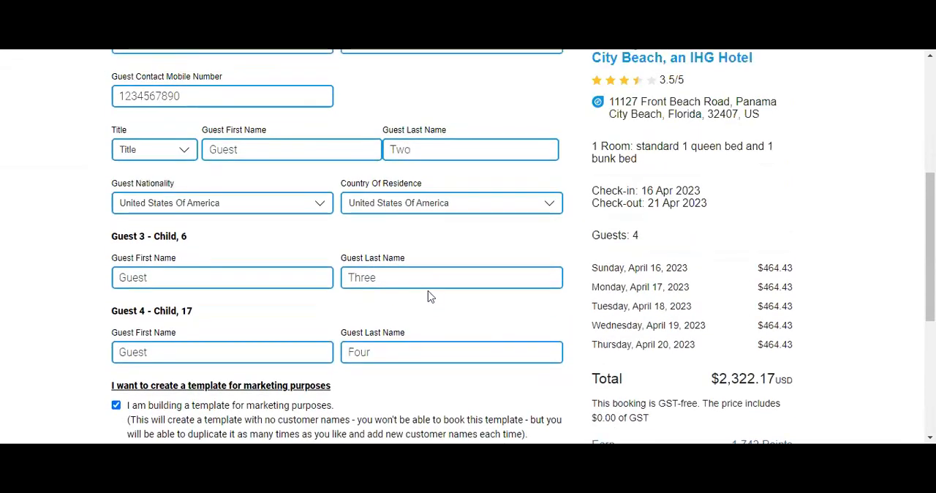
pyautogui.scroll(1, 468, 246)
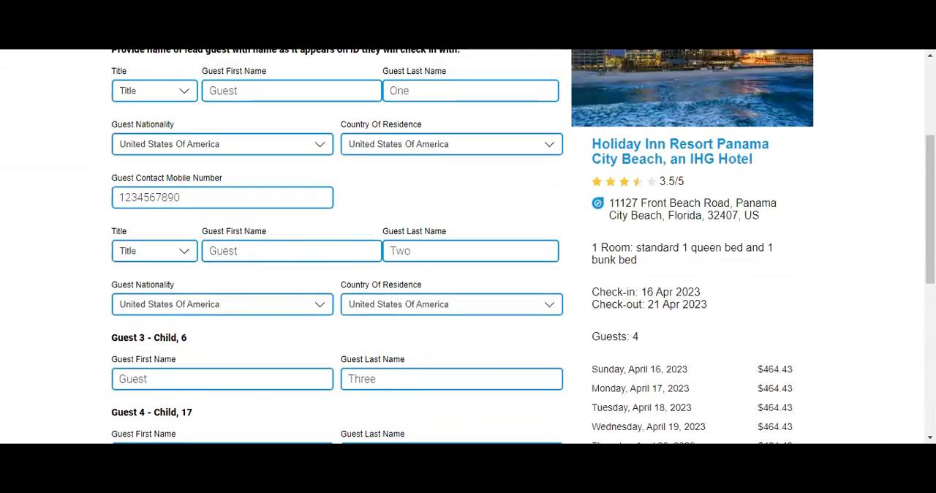
pyautogui.scroll(3, 410, 320)
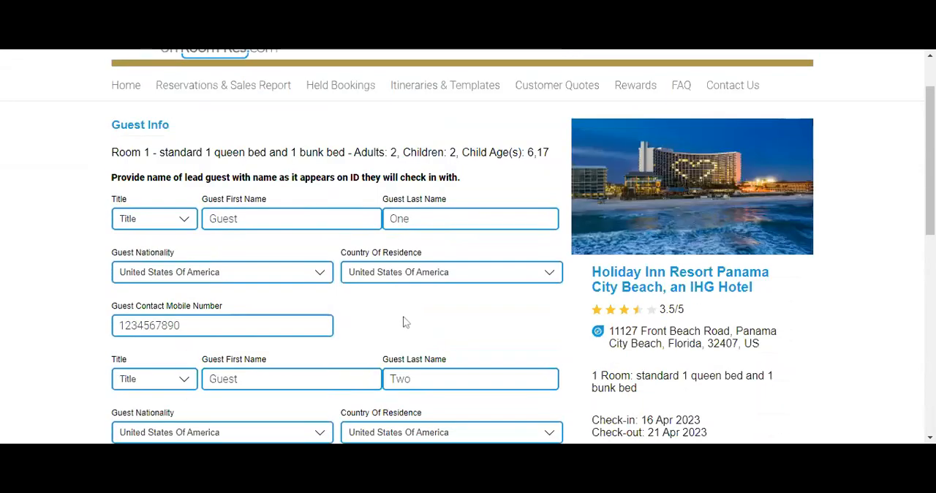
pyautogui.scroll(-3, 405, 322)
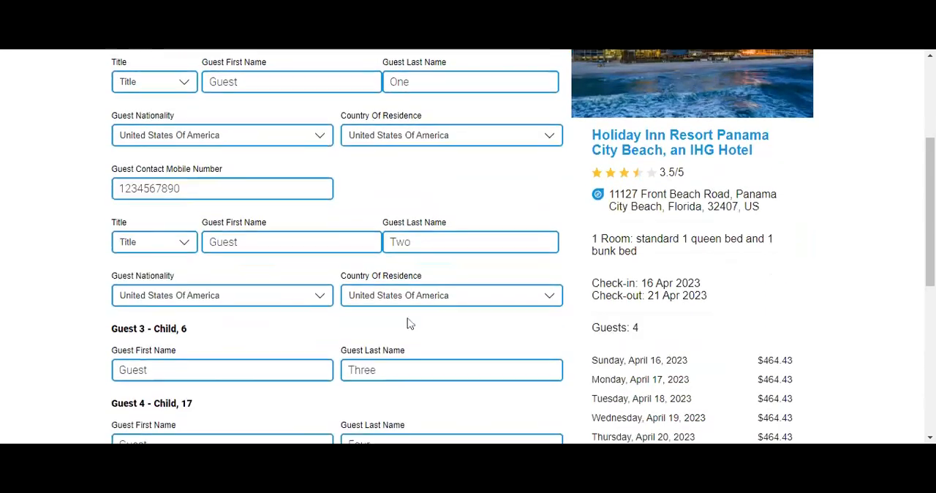
pyautogui.scroll(3, 409, 324)
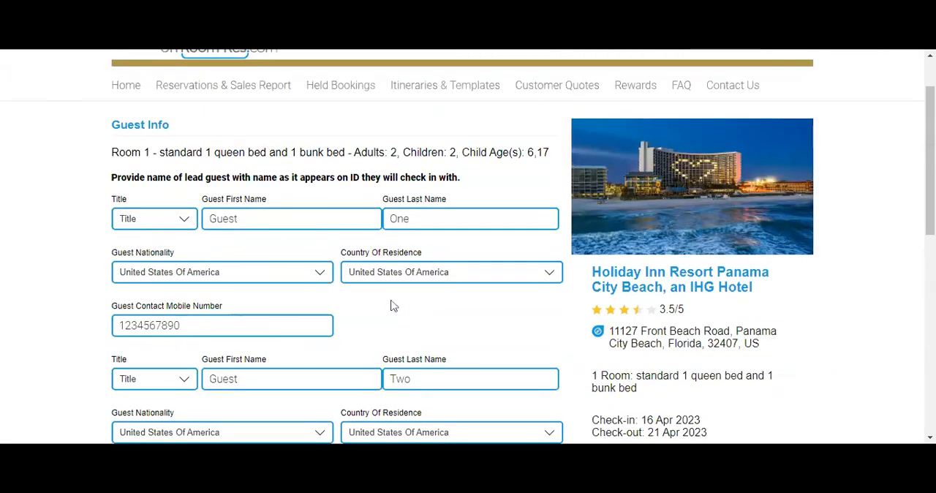
pyautogui.scroll(-10, 399, 307)
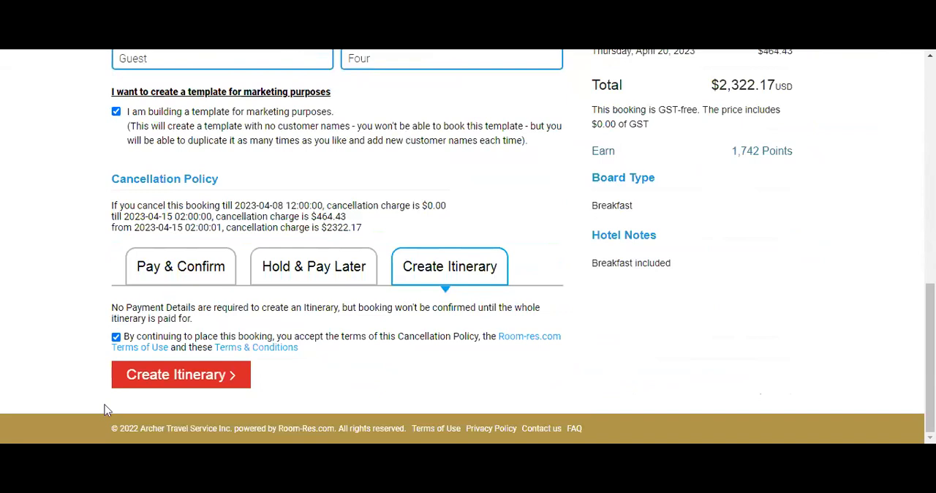
# Create the itinerary for the marketing template and review its room and price details.
pyautogui.click(179, 378)
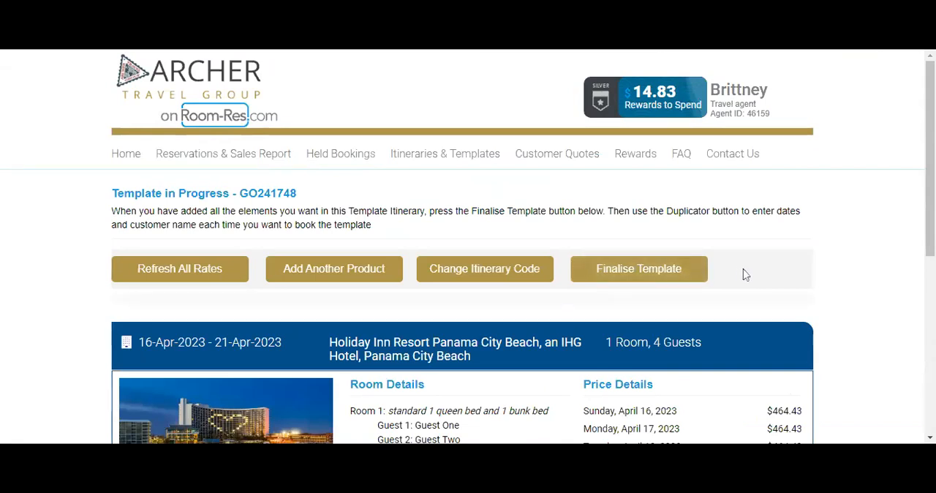
pyautogui.scroll(-1, 745, 274)
pyautogui.scroll(-2, 748, 271)
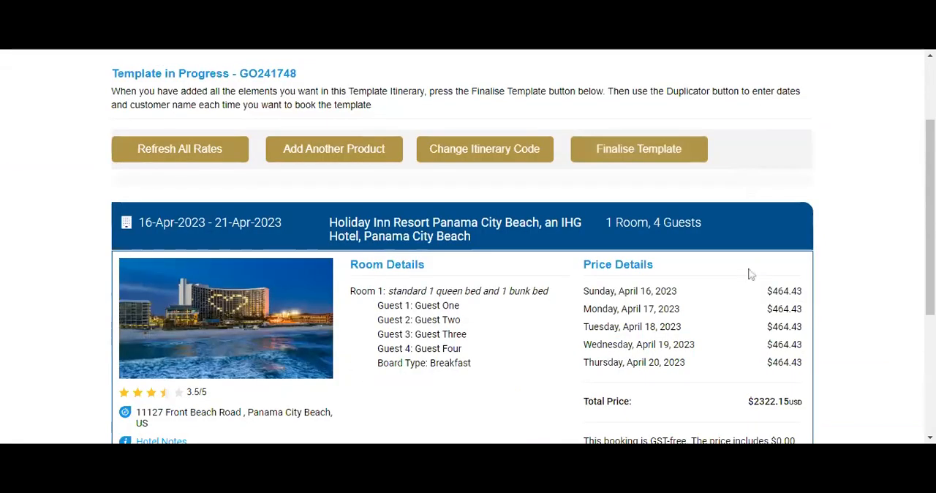
pyautogui.scroll(-2, 759, 274)
# Finalise the template under the name "Mock Booking Panama".
pyautogui.click(629, 186)
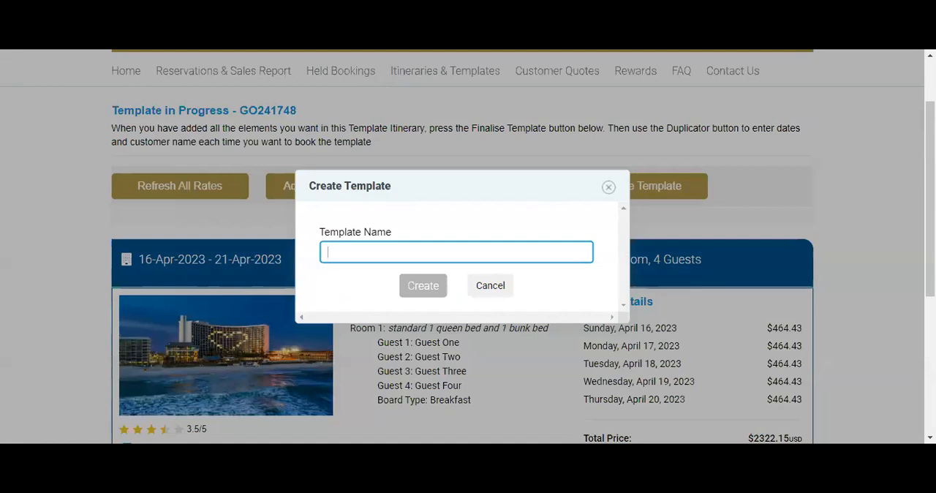
pyautogui.write('Mock B')
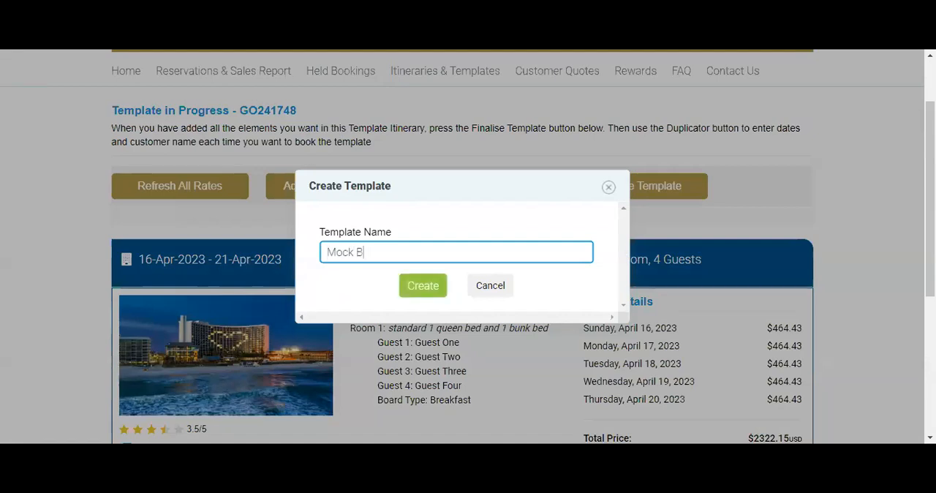
pyautogui.write('ooking Pa')
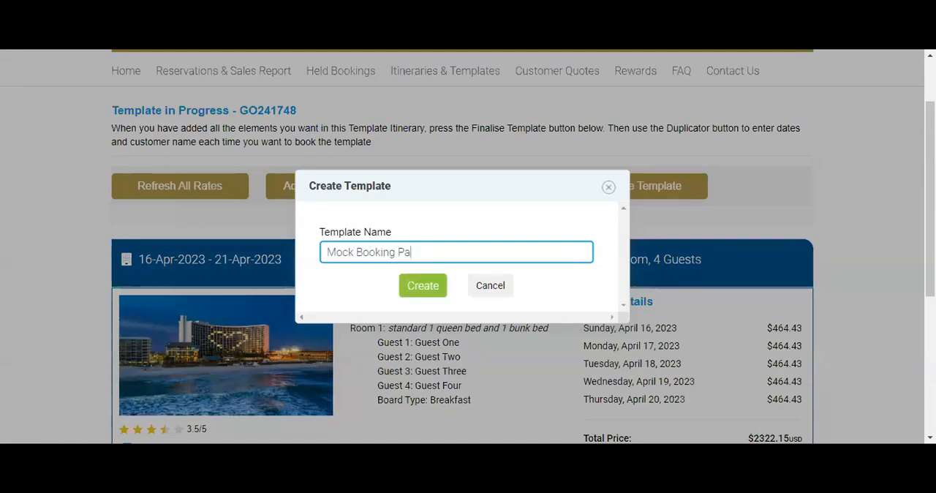
pyautogui.write('nama')
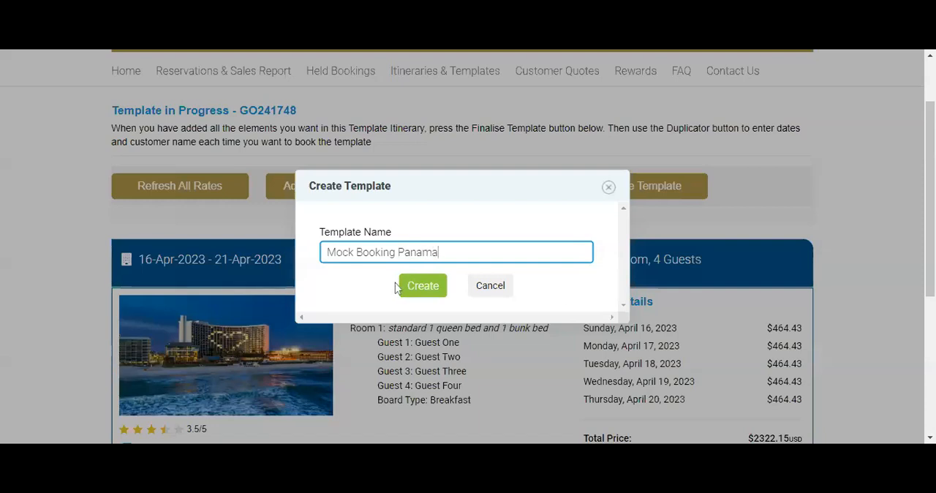
pyautogui.click(426, 292)
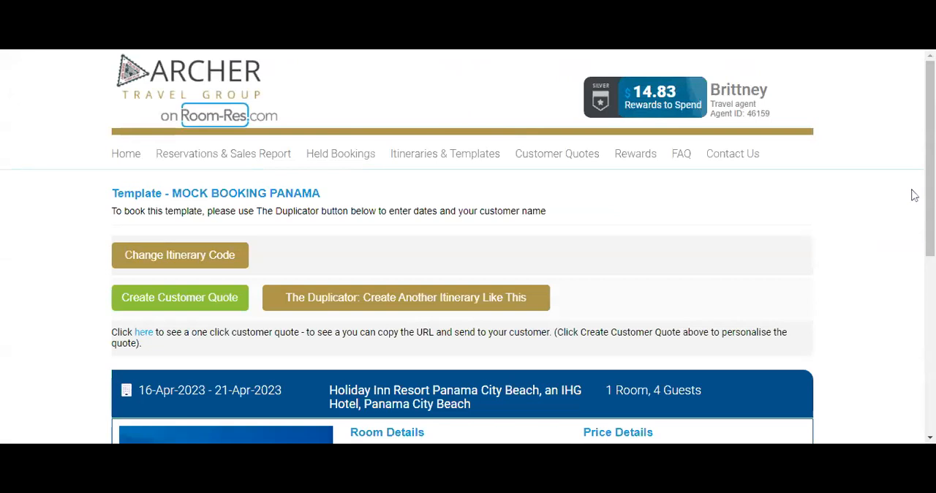
# Examine the finalised template's room details, nightly prices, cancellation policy, and quote and duplication options.
pyautogui.scroll(-3, 912, 198)
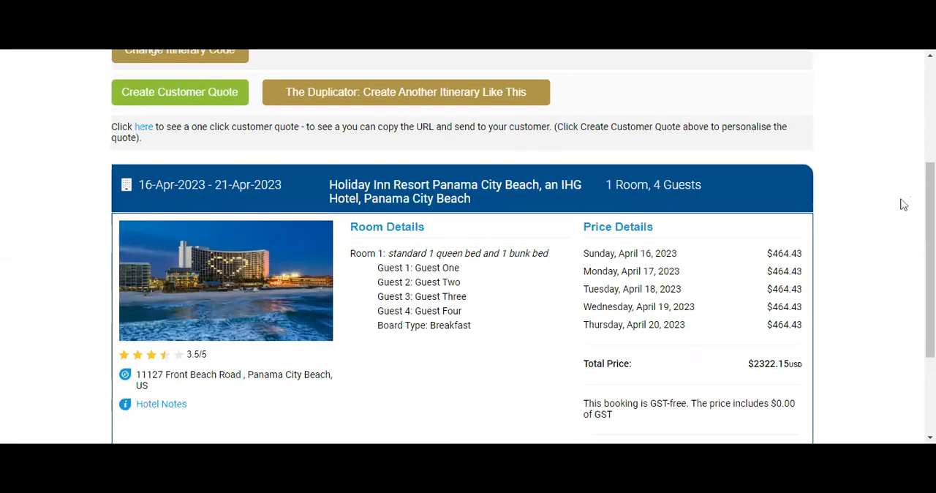
pyautogui.scroll(-1, 904, 205)
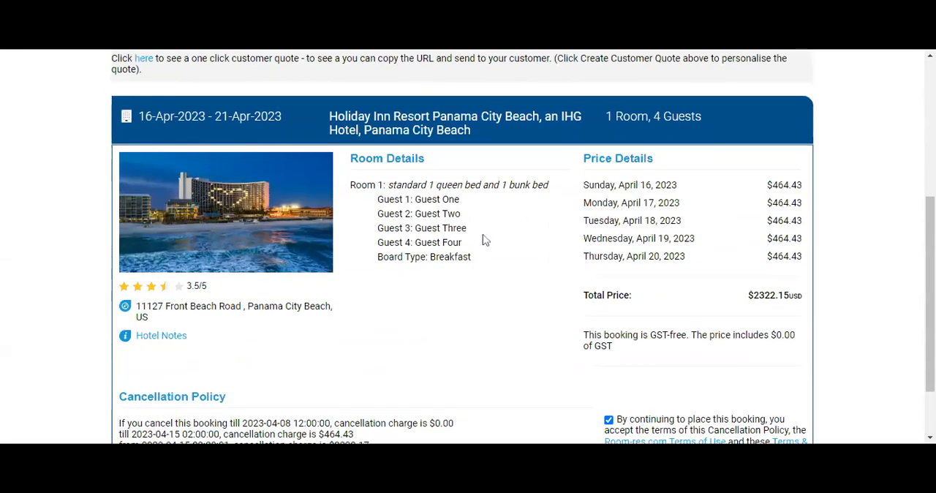
pyautogui.scroll(-1, 522, 306)
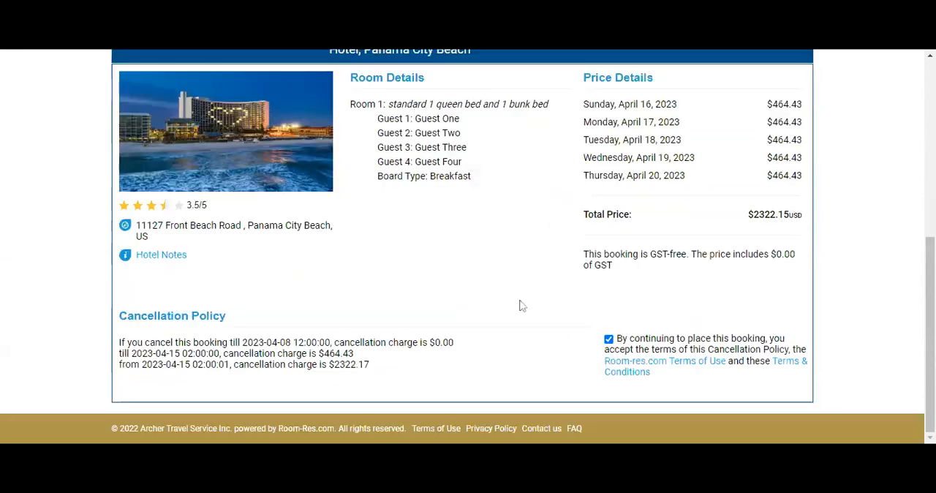
pyautogui.scroll(1, 521, 303)
pyautogui.scroll(1, 524, 301)
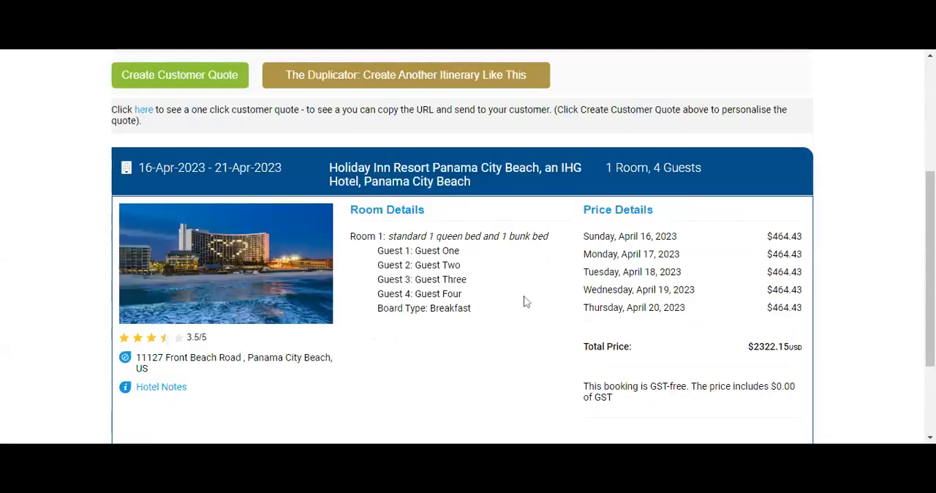
pyautogui.scroll(2, 524, 301)
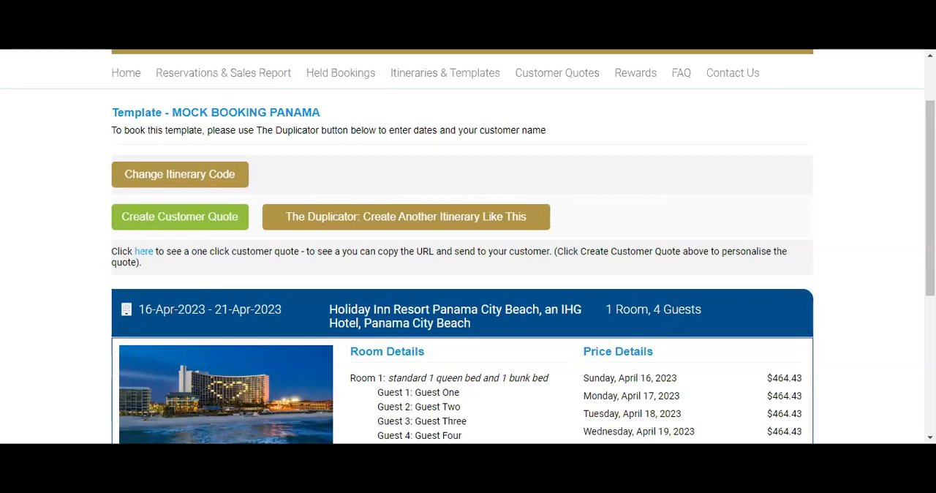
# Open the template's customer quote builder and remove "Holiday Inn" from the first package highlight.
pyautogui.click(403, 47)
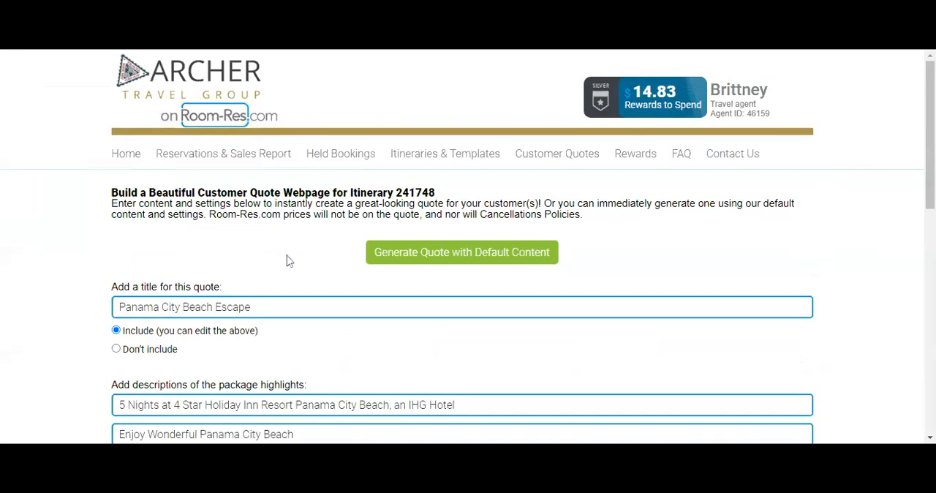
pyautogui.scroll(-3, 298, 267)
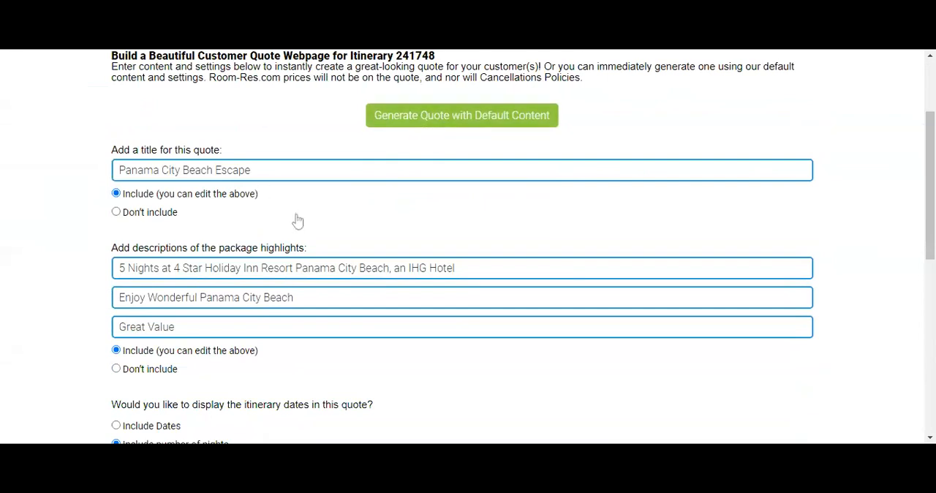
pyautogui.scroll(-1, 298, 220)
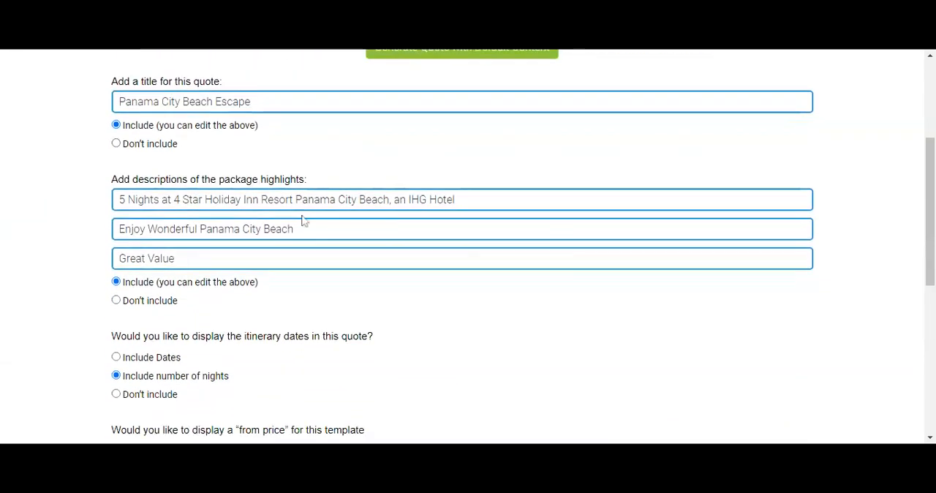
pyautogui.scroll(1, 302, 220)
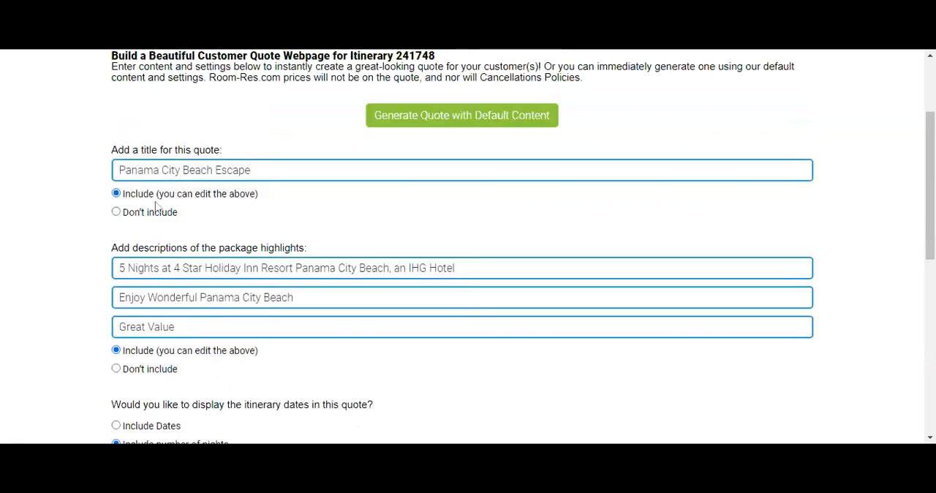
pyautogui.scroll(-1, 233, 204)
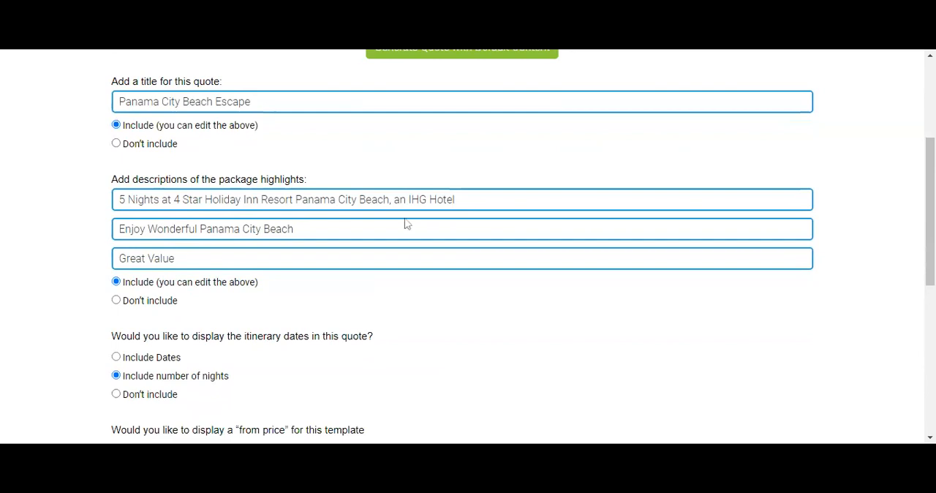
pyautogui.moveTo(260, 199); pyautogui.dragTo(205, 199)
pyautogui.press('BackSpace')
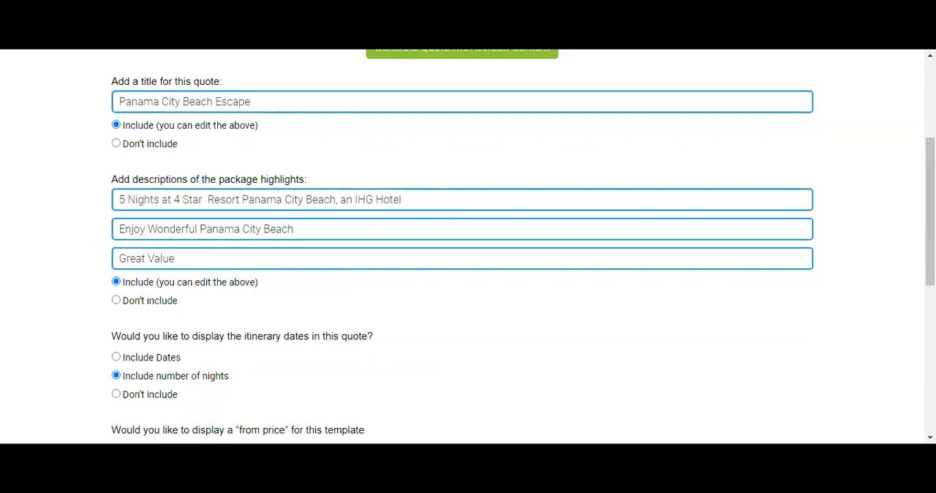
pyautogui.press('BackSpace')
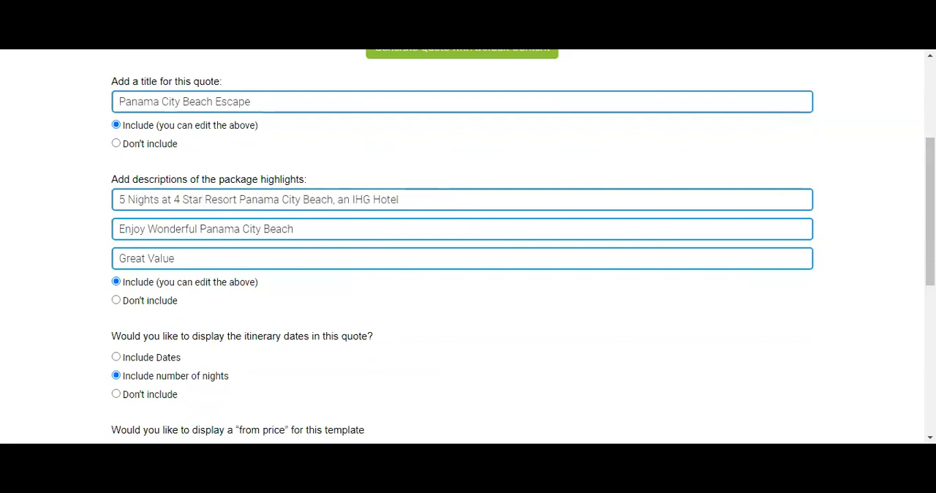
# Turn on the "from price" display for the quote and check the agent price and commission breakdown.
pyautogui.scroll(-2, 344, 247)
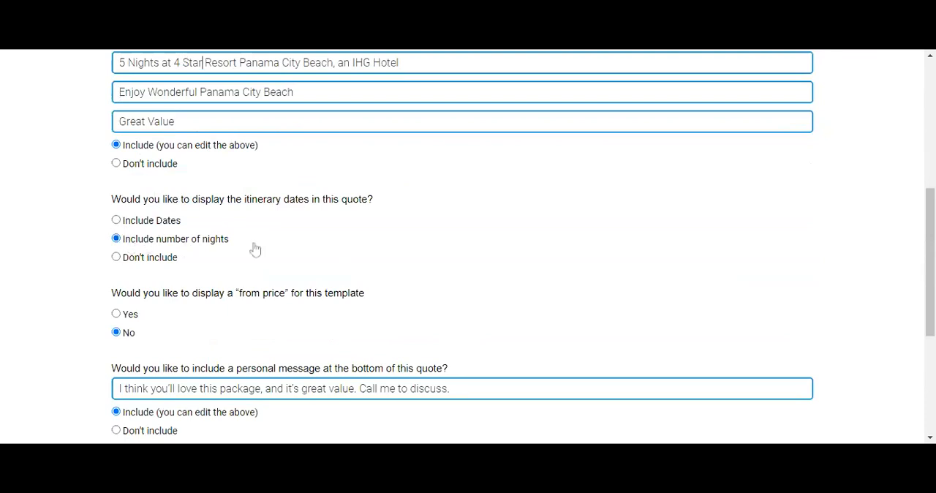
pyautogui.click(116, 315)
pyautogui.scroll(-2, 460, 314)
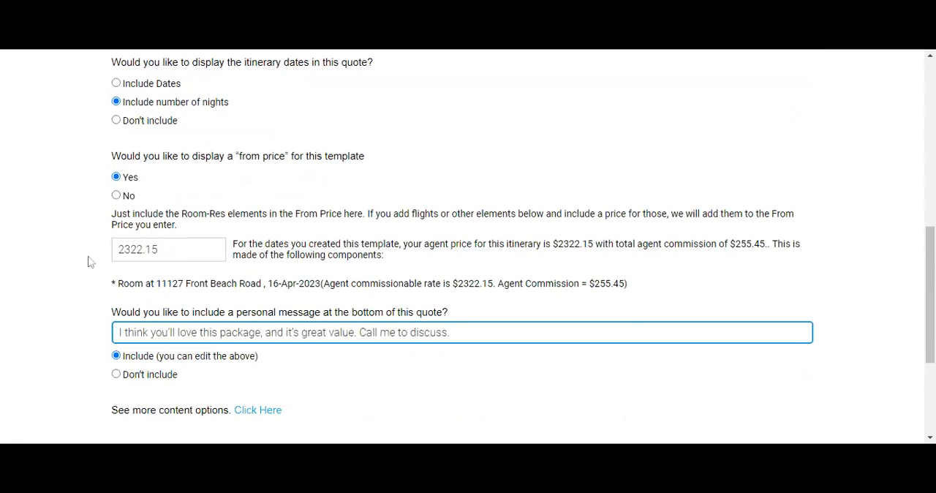
pyautogui.doubleClick(121, 250)
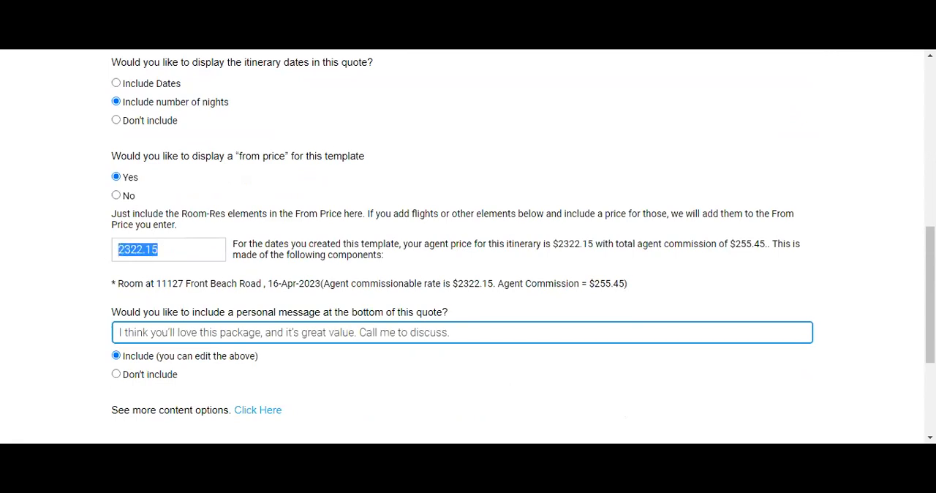
pyautogui.click(338, 302)
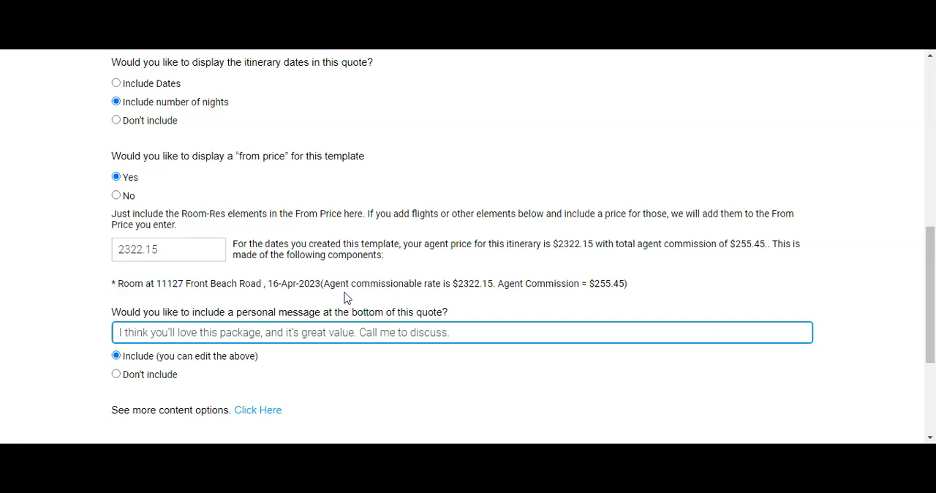
pyautogui.moveTo(324, 284); pyautogui.dragTo(632, 286)
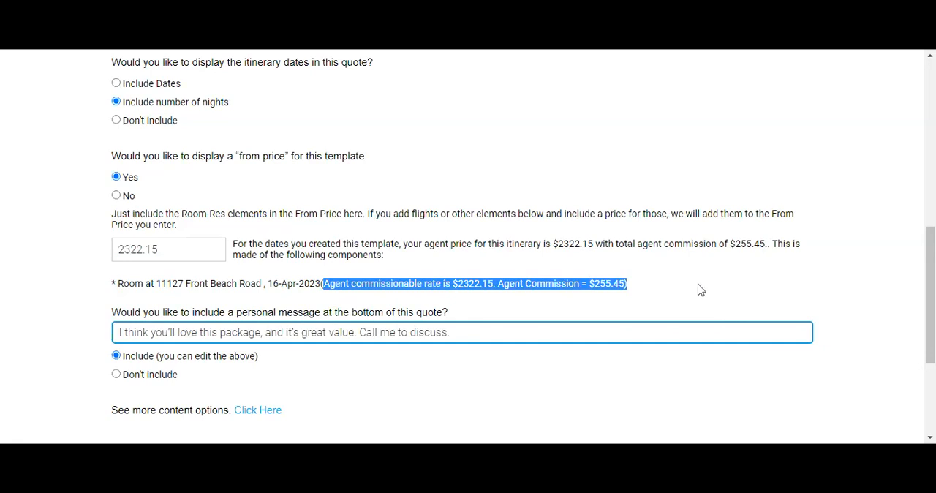
pyautogui.click(660, 300)
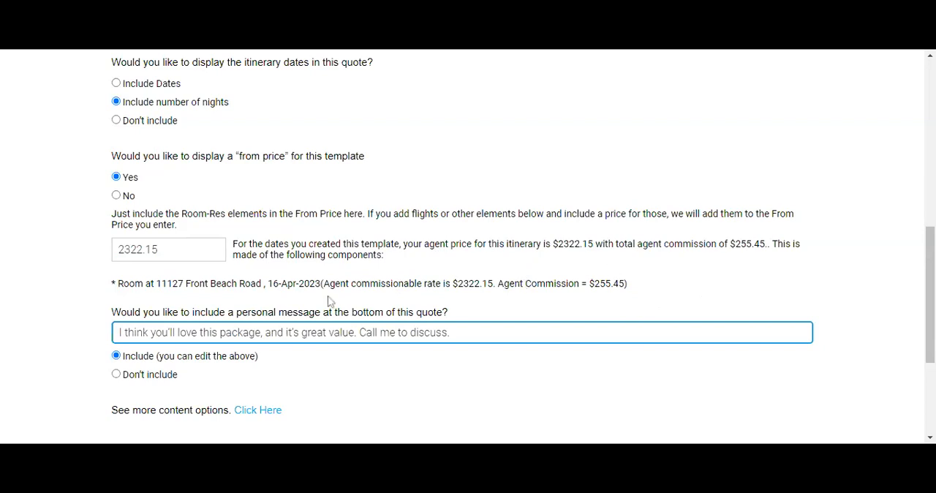
pyautogui.moveTo(543, 244); pyautogui.dragTo(594, 246)
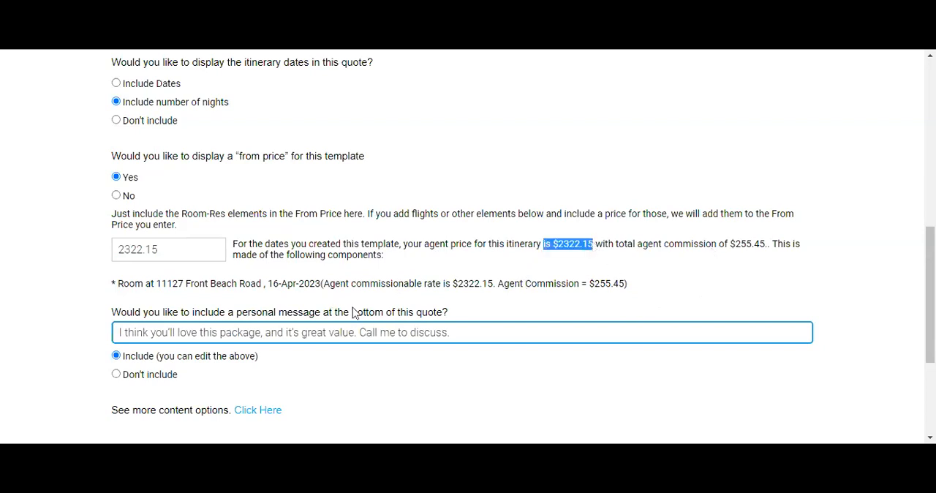
pyautogui.click(292, 372)
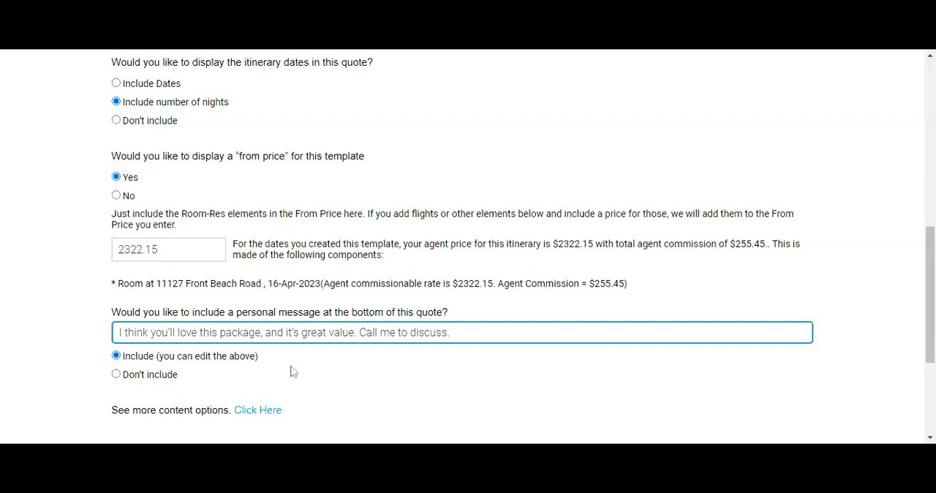
# Replace the quote's personal message with "Happy Times and Bright Sunshine!".
pyautogui.scroll(-1, 184, 302)
pyautogui.moveTo(450, 264); pyautogui.dragTo(119, 263)
pyautogui.press('BackSpace')
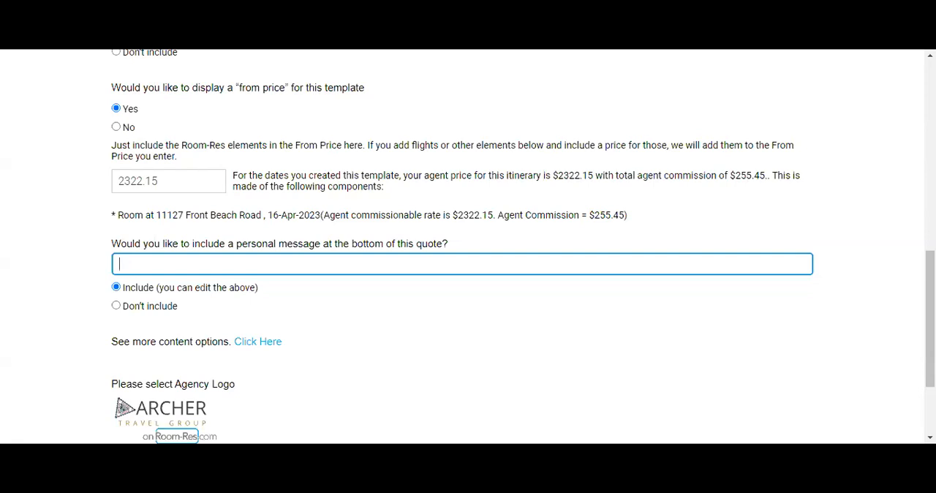
pyautogui.write('Happy Times and Bright Suns')
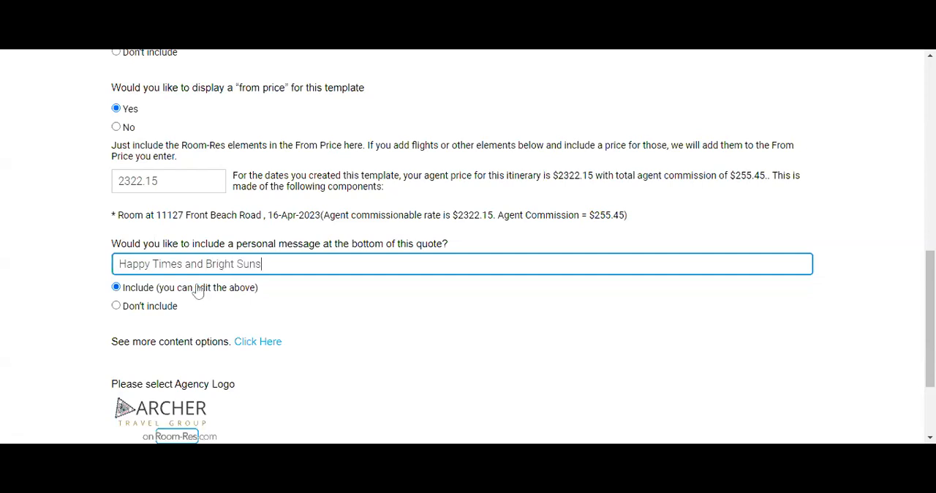
pyautogui.write('hine!')
# Recheck the quote settings, generate the customer quote and open its webpage.
pyautogui.scroll(-2, 327, 325)
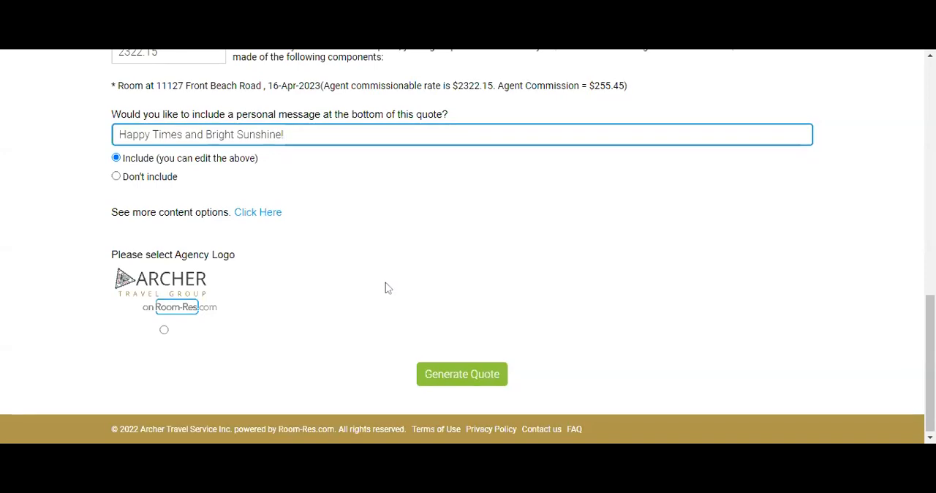
pyautogui.scroll(5, 388, 288)
pyautogui.scroll(1, 388, 287)
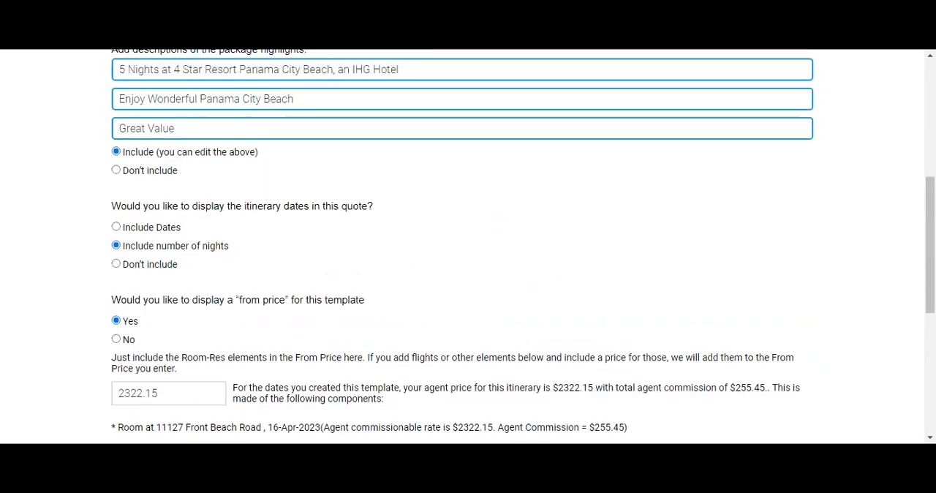
pyautogui.scroll(-4, 512, 330)
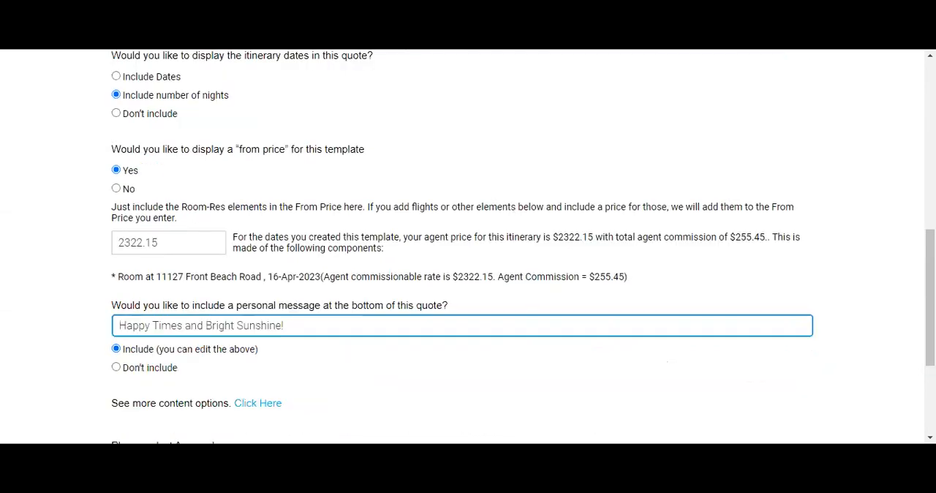
pyautogui.scroll(-2, 529, 318)
pyautogui.click(470, 381)
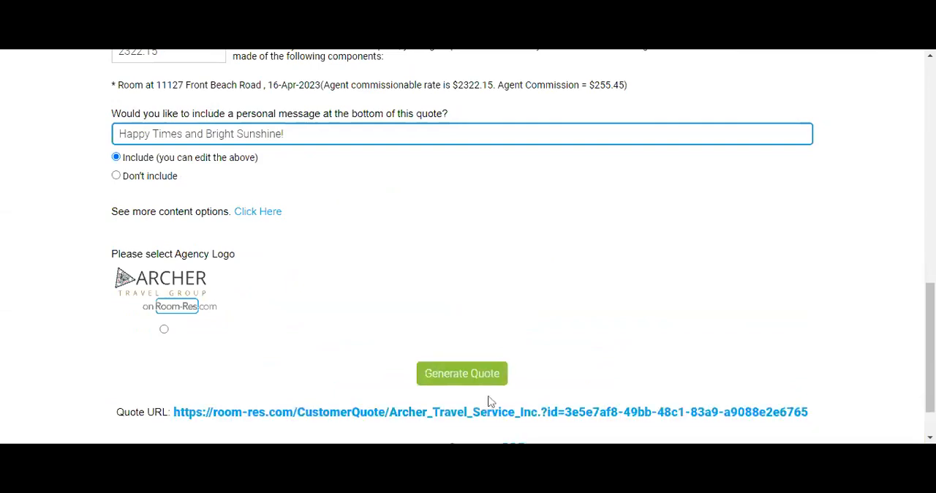
pyautogui.scroll(-1, 592, 397)
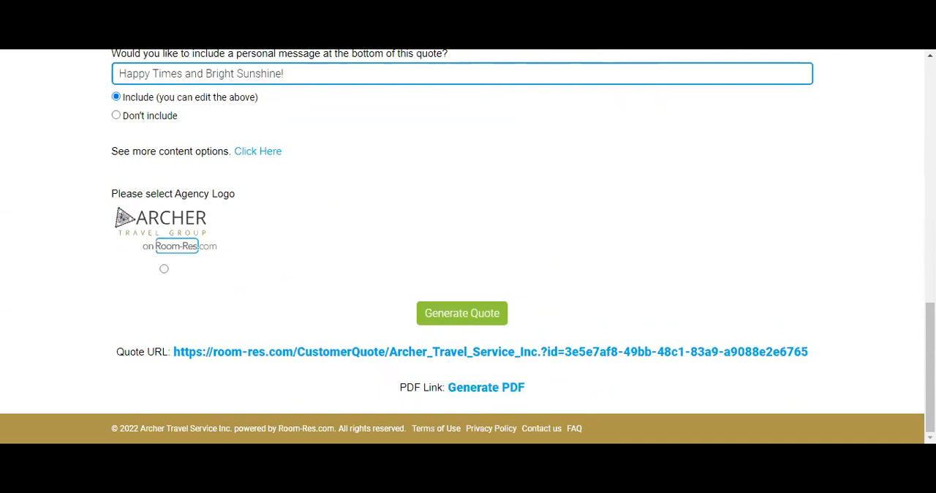
pyautogui.click(398, 45)
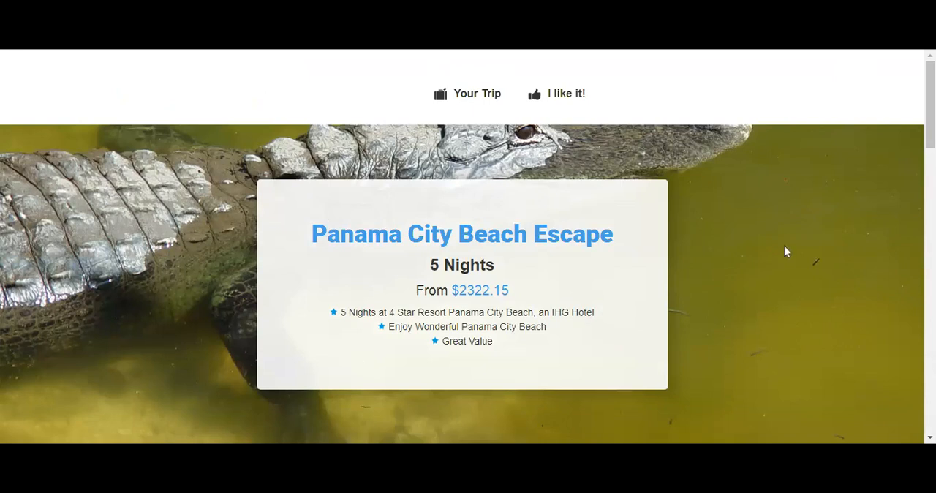
# Review the customer quote webpage, checking the package title, nights, from price and highlights, and the hotel entry in the trip section.
pyautogui.scroll(-2, 785, 247)
pyautogui.scroll(2, 784, 247)
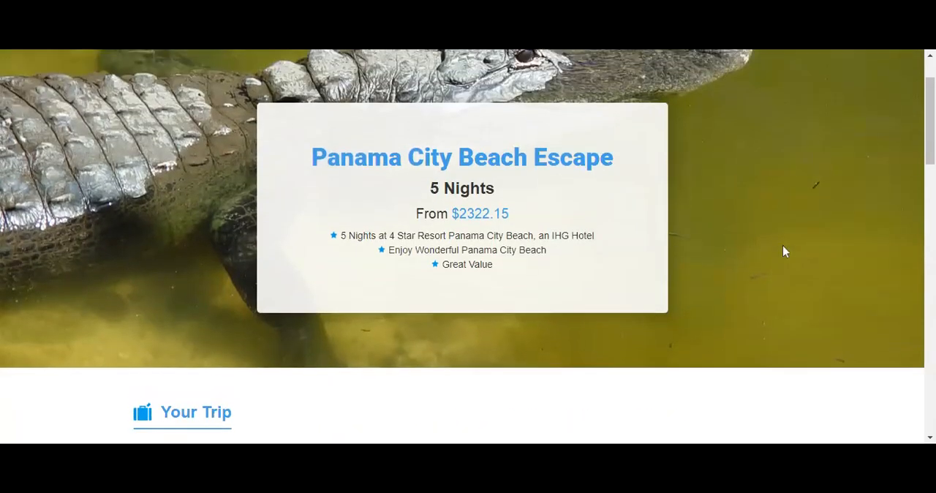
pyautogui.scroll(-1, 783, 247)
pyautogui.scroll(-1, 783, 246)
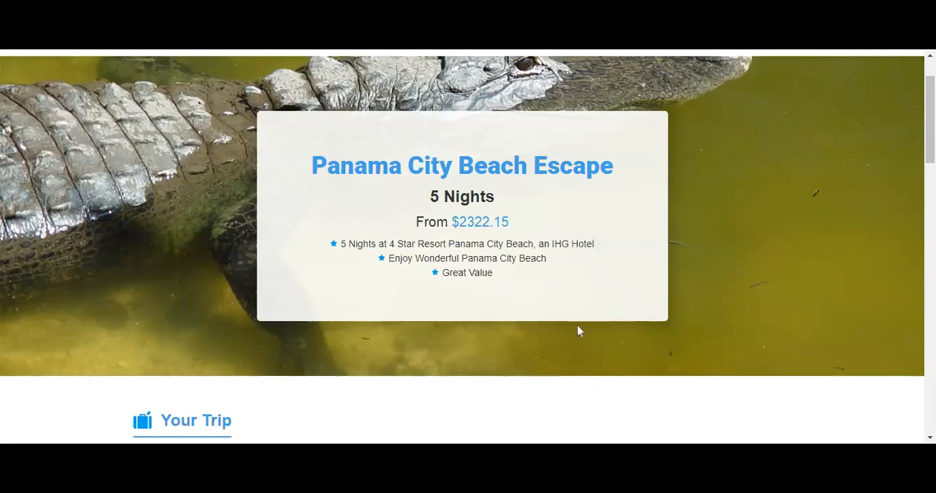
pyautogui.scroll(-3, 577, 325)
pyautogui.scroll(-1, 577, 325)
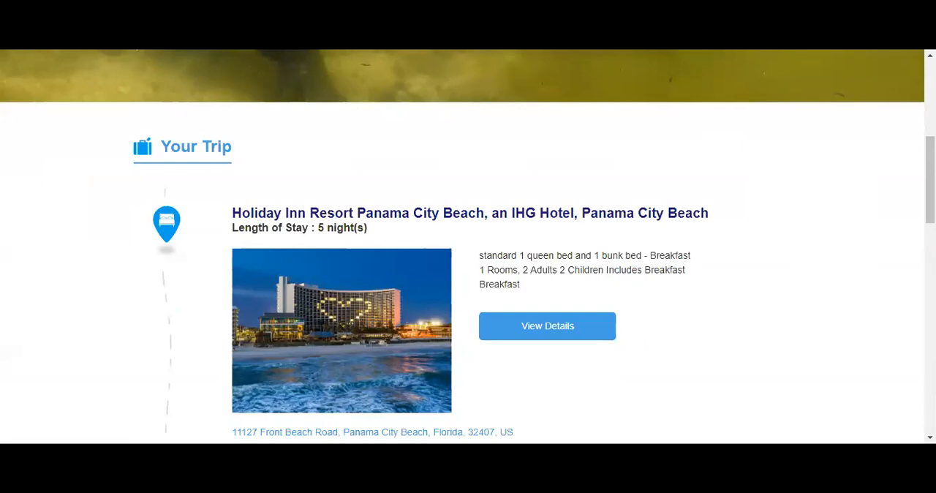
pyautogui.scroll(-2, 170, 285)
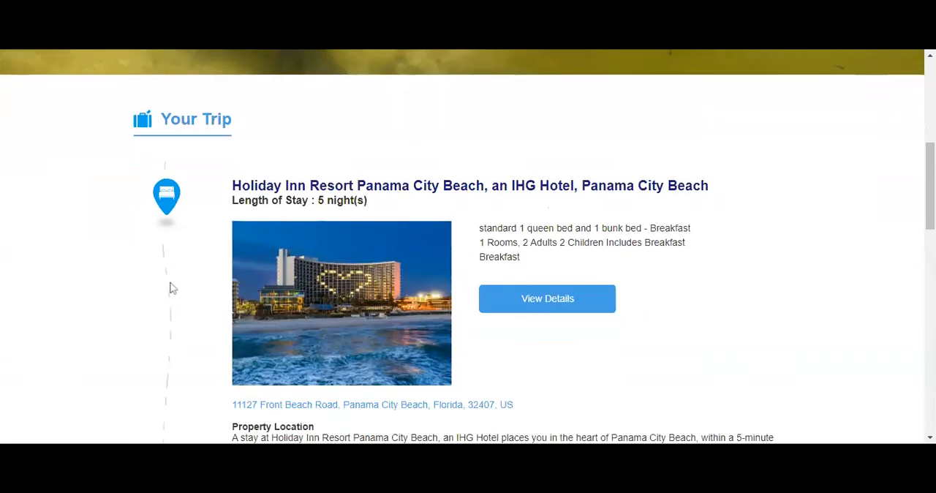
pyautogui.scroll(3, 175, 287)
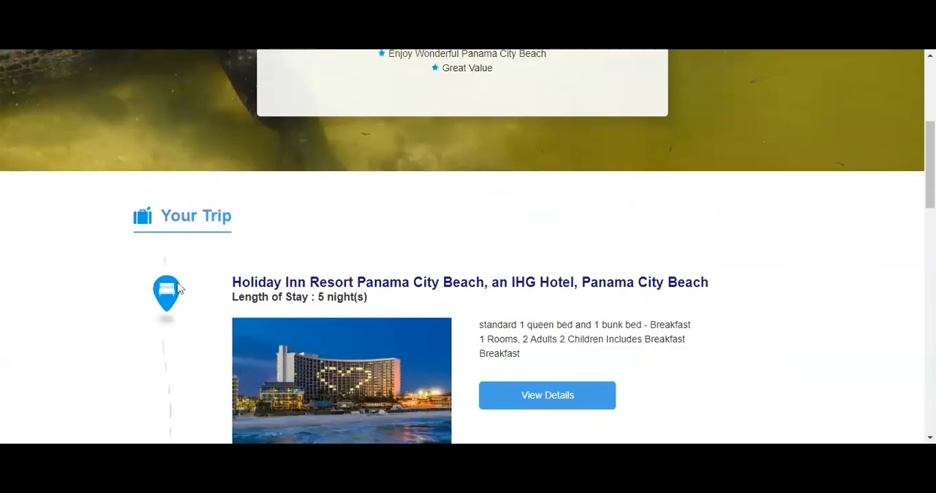
pyautogui.scroll(3, 178, 288)
pyautogui.moveTo(313, 166); pyautogui.dragTo(521, 280)
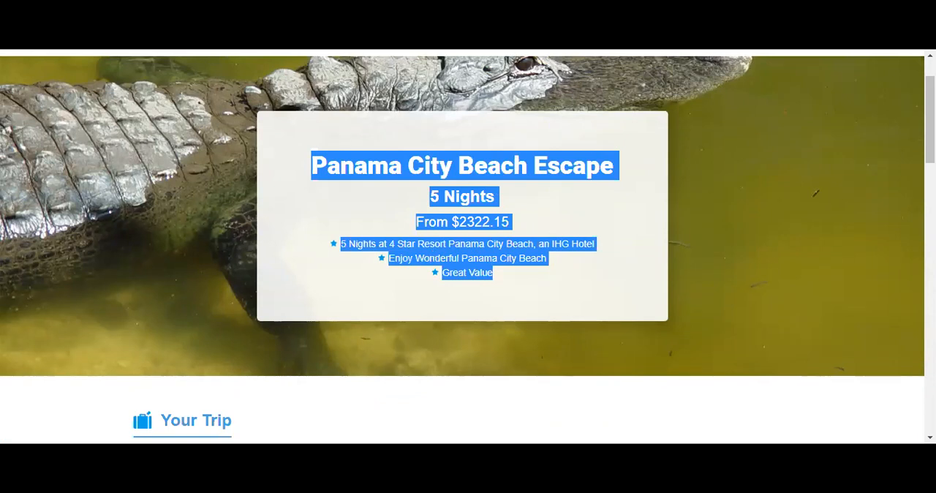
pyautogui.click(392, 303)
# Open the details of the Holiday Inn Resort Panama City Beach stay in the quote's trip section.
pyautogui.scroll(-4, 388, 304)
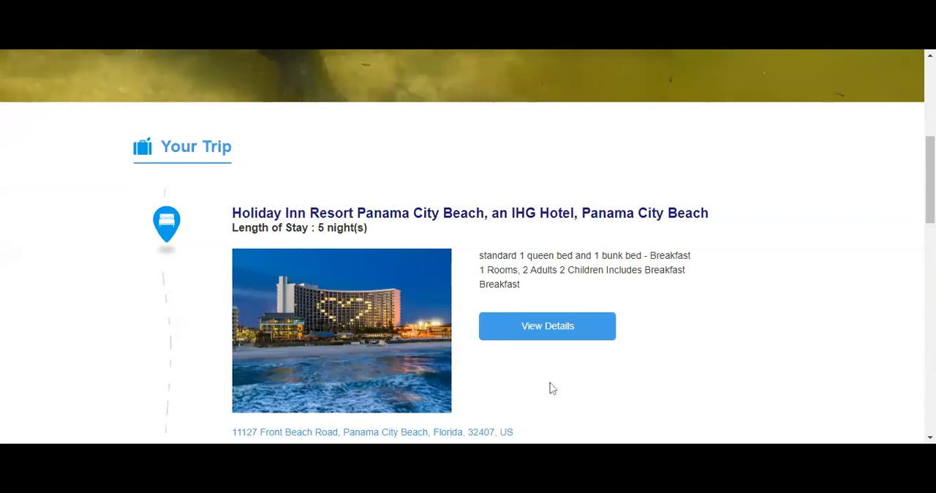
pyautogui.scroll(-2, 553, 386)
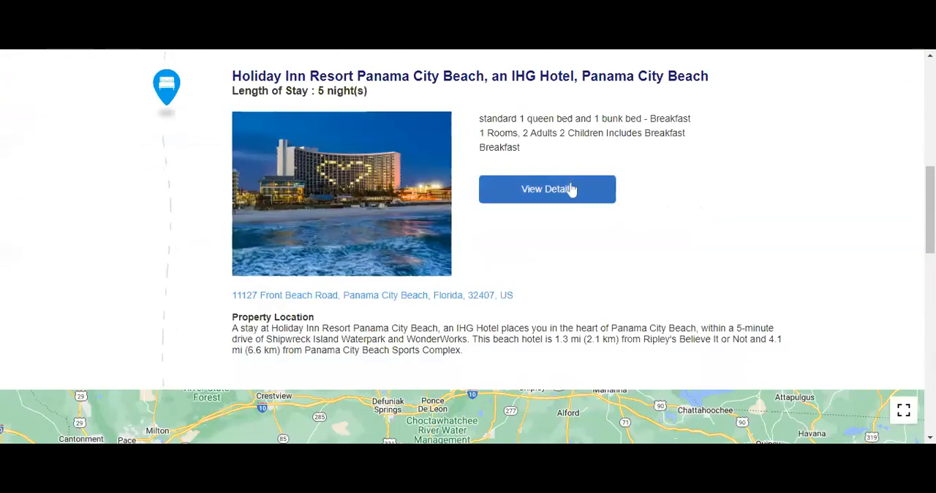
pyautogui.click(571, 190)
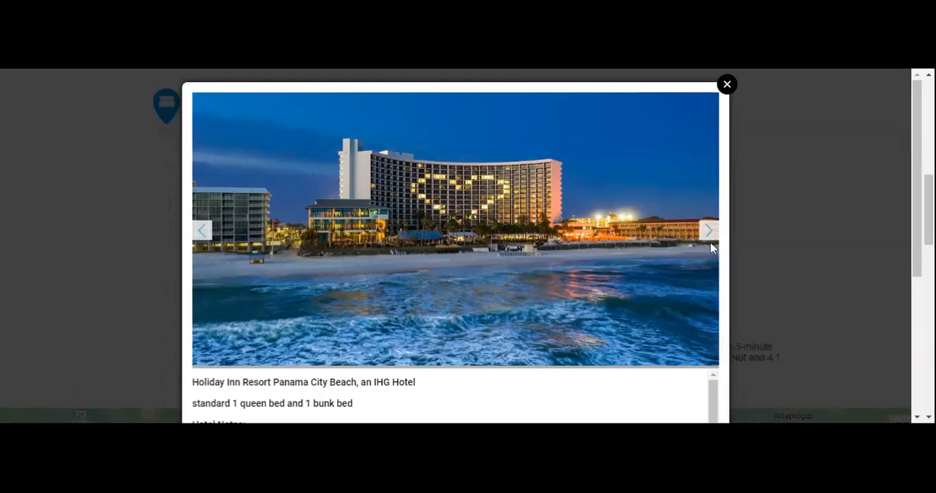
# Browse through the hotel's photo gallery, looking at the lobby, beach views, bunk-bed rooms and other guest rooms.
pyautogui.click(709, 233)
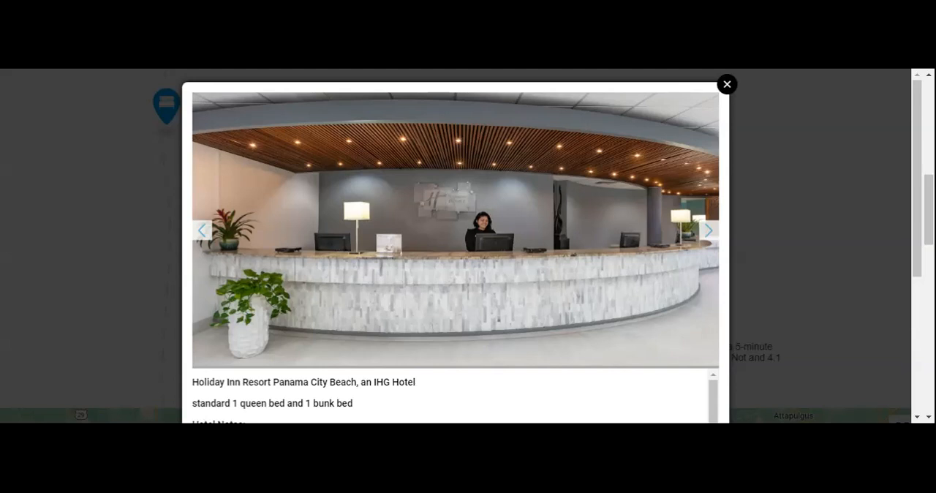
pyautogui.click(709, 231)
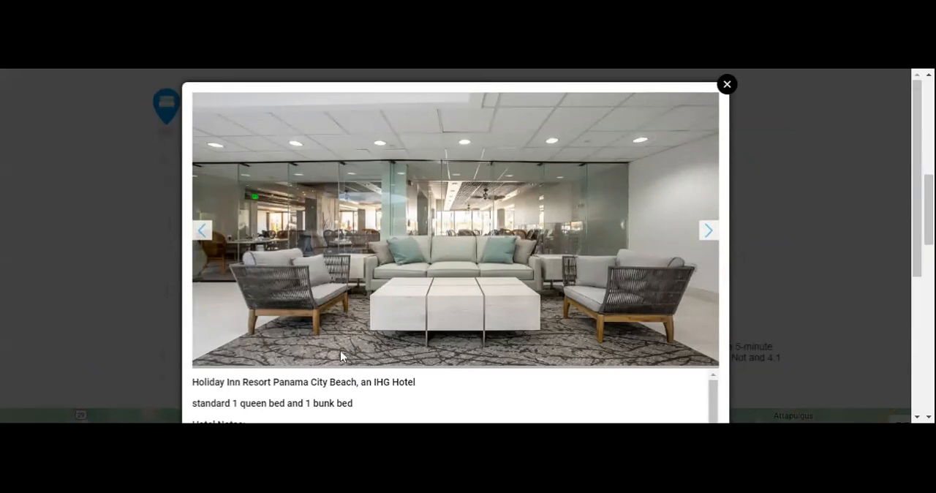
pyautogui.click(710, 233)
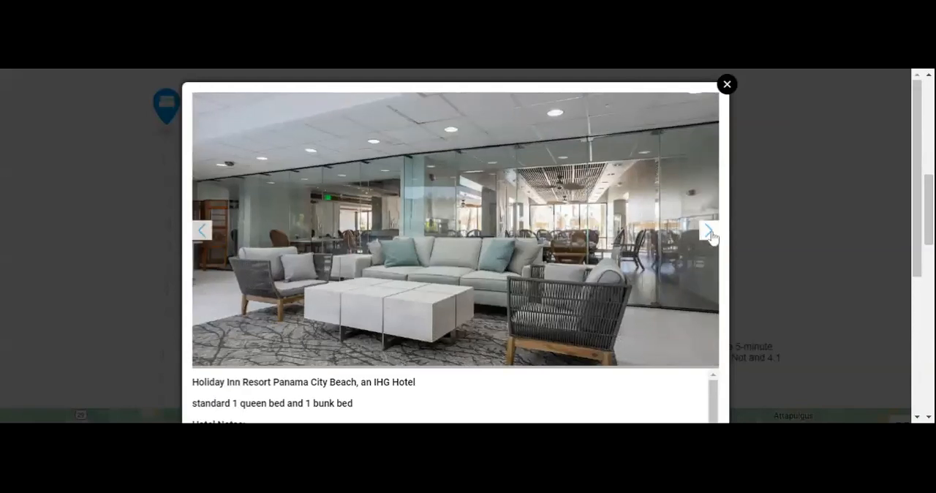
pyautogui.click(709, 233)
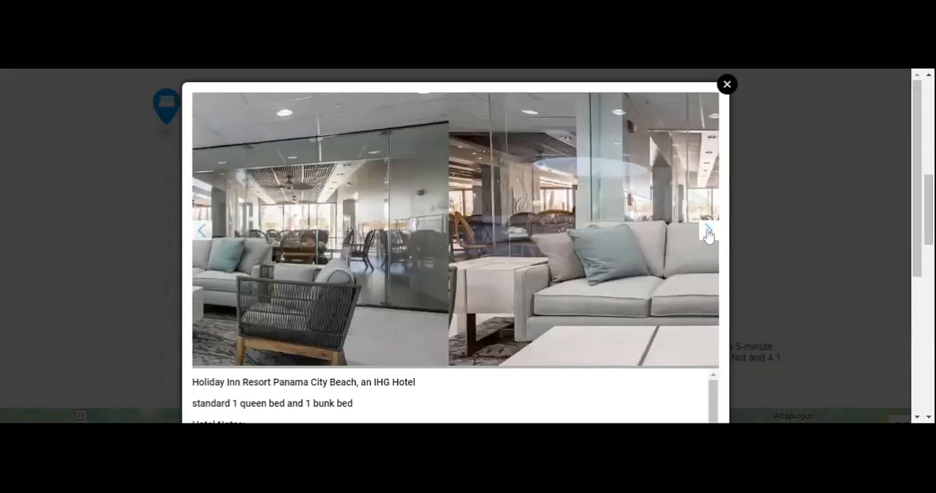
pyautogui.click(712, 237)
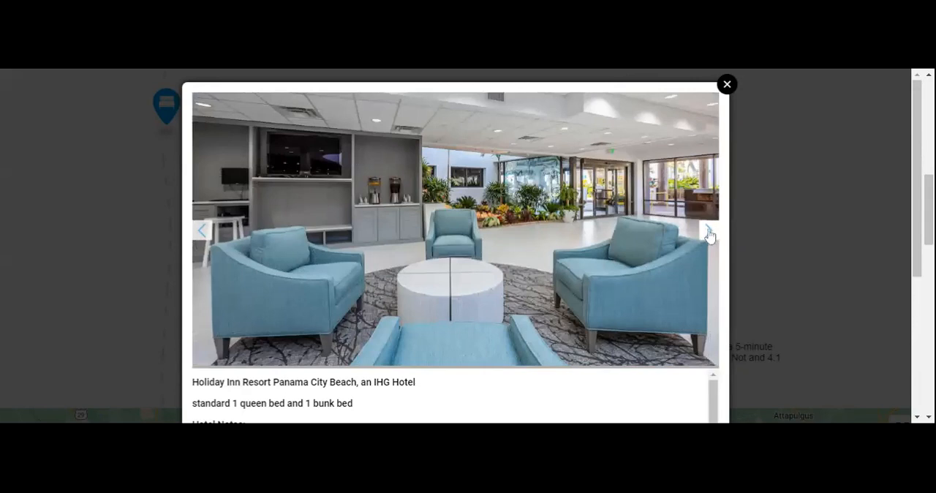
pyautogui.click(709, 233)
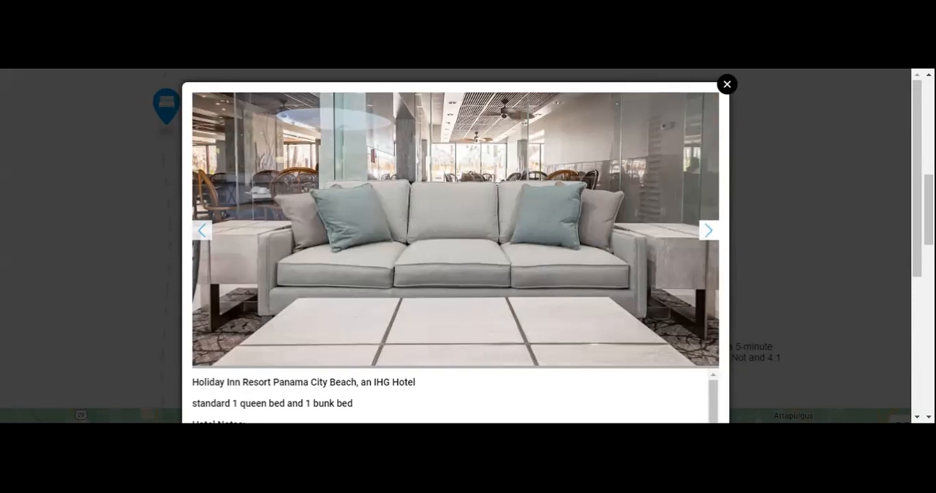
pyautogui.click(706, 232)
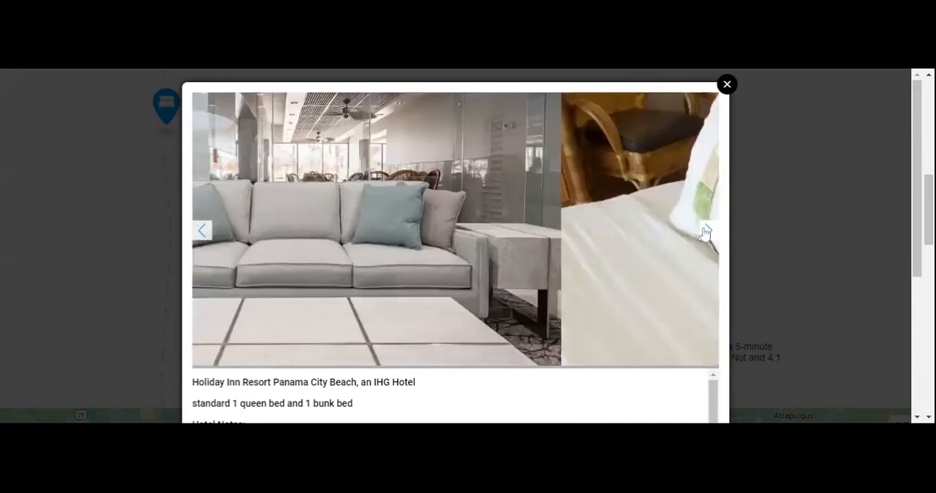
pyautogui.click(706, 232)
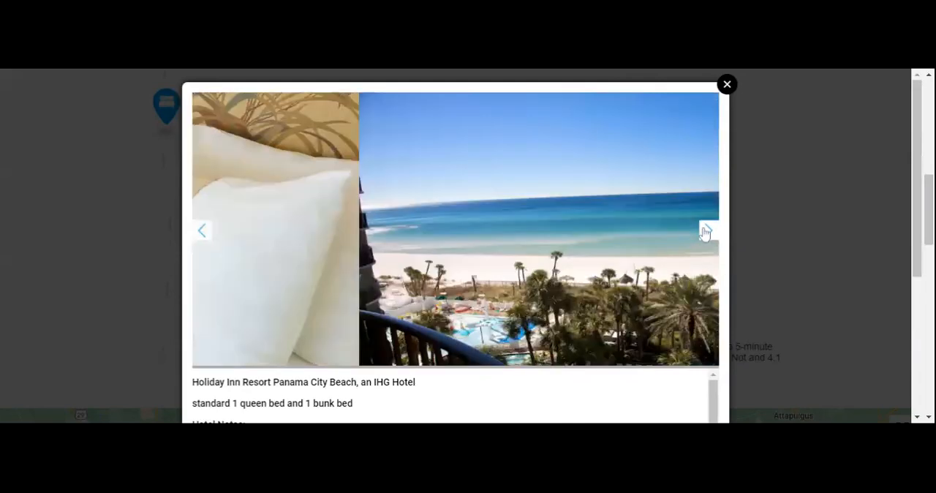
pyautogui.click(706, 232)
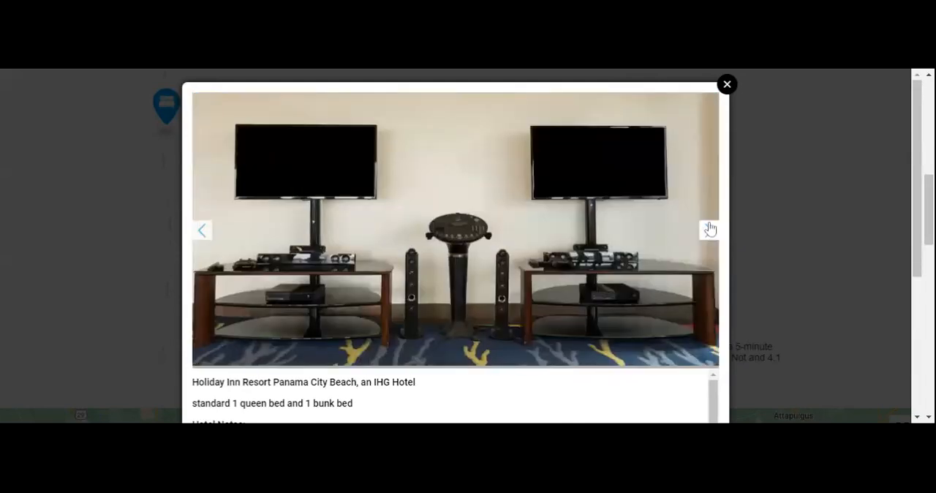
pyautogui.click(710, 229)
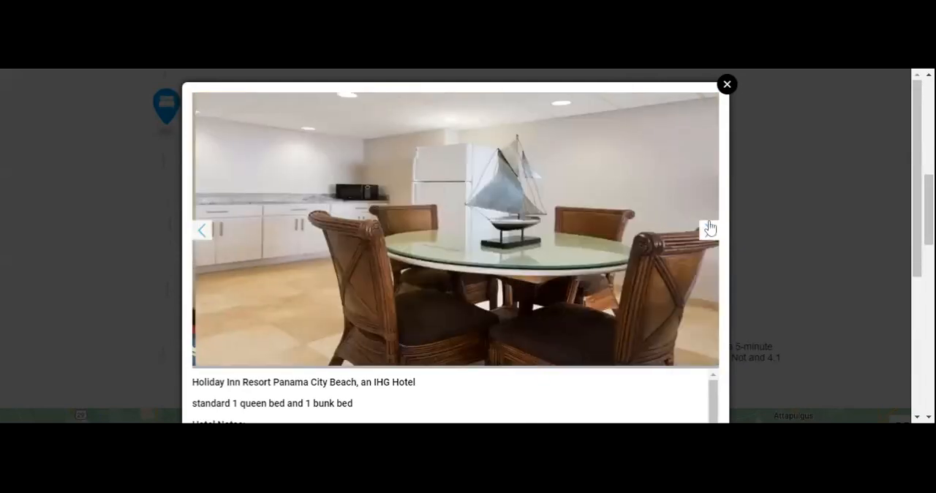
pyautogui.click(709, 228)
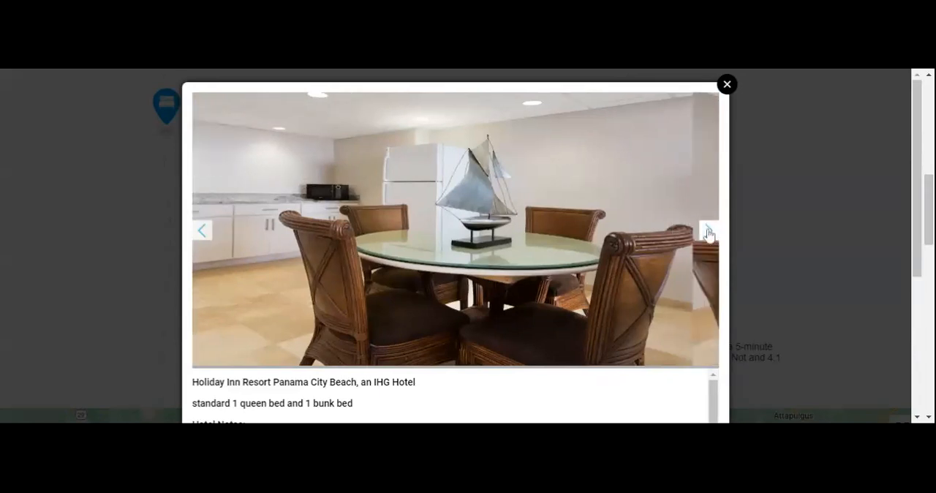
pyautogui.click(708, 233)
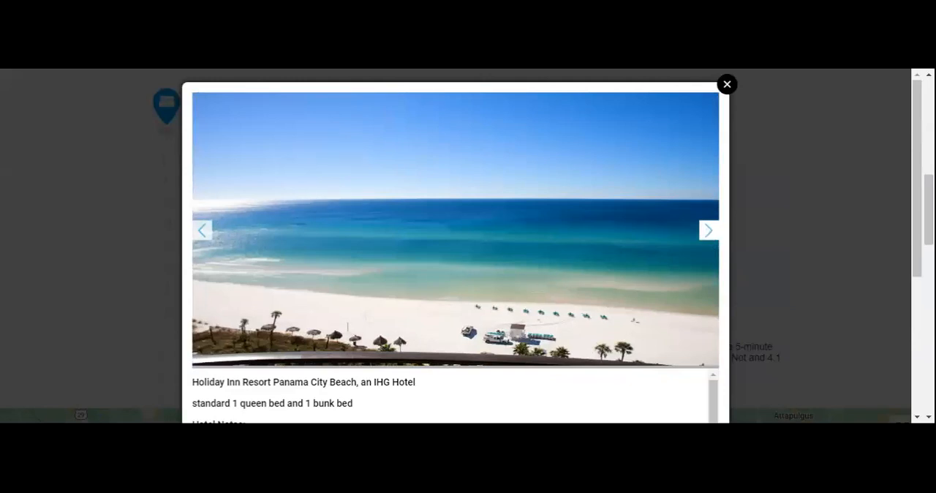
pyautogui.click(710, 231)
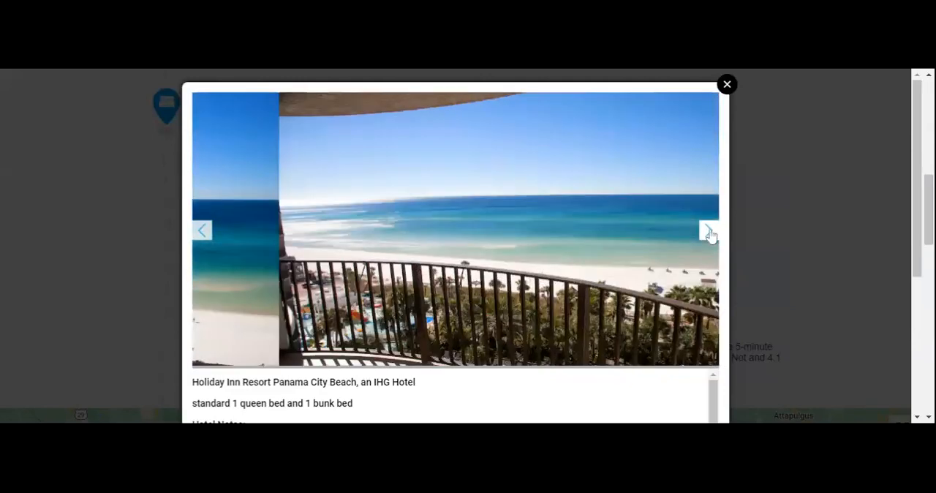
pyautogui.click(709, 232)
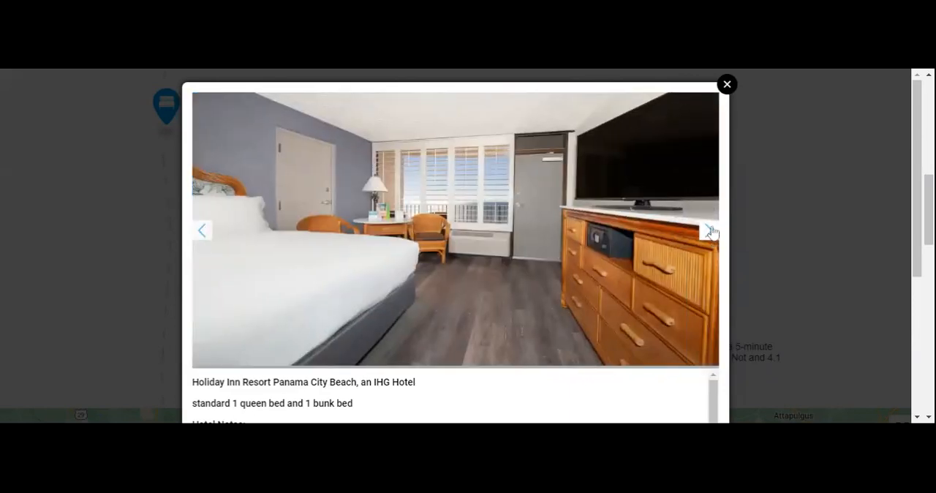
pyautogui.click(711, 231)
pyautogui.click(711, 232)
pyautogui.click(709, 234)
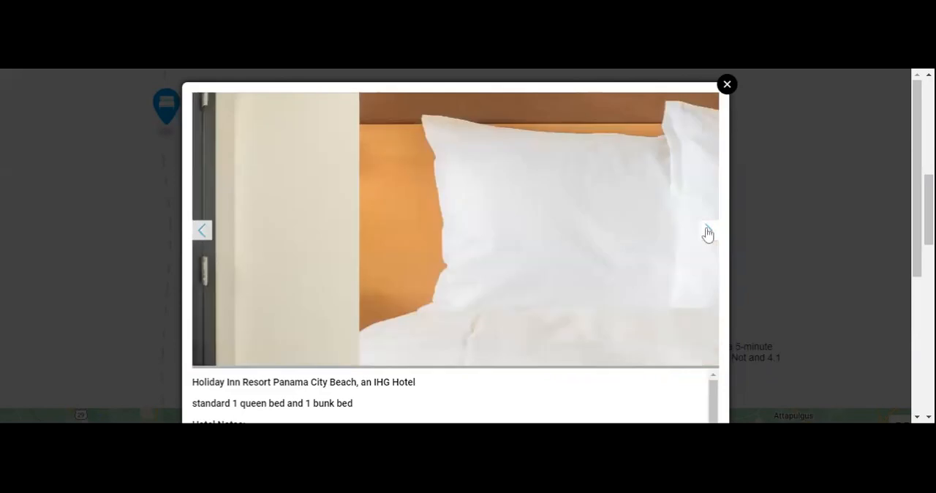
pyautogui.click(710, 234)
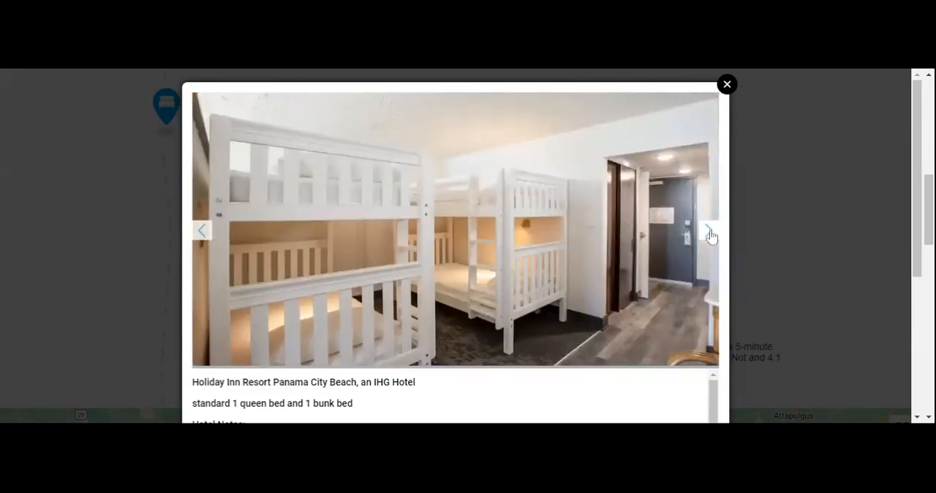
pyautogui.click(710, 233)
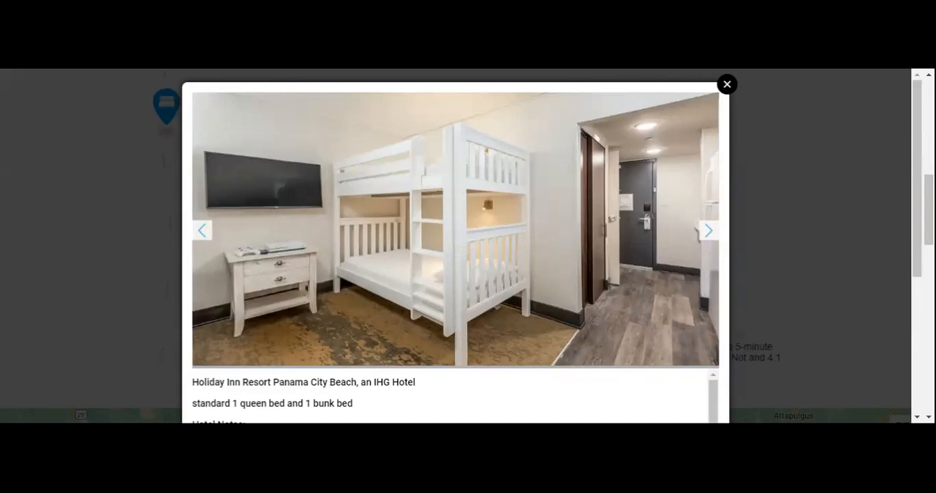
pyautogui.click(708, 233)
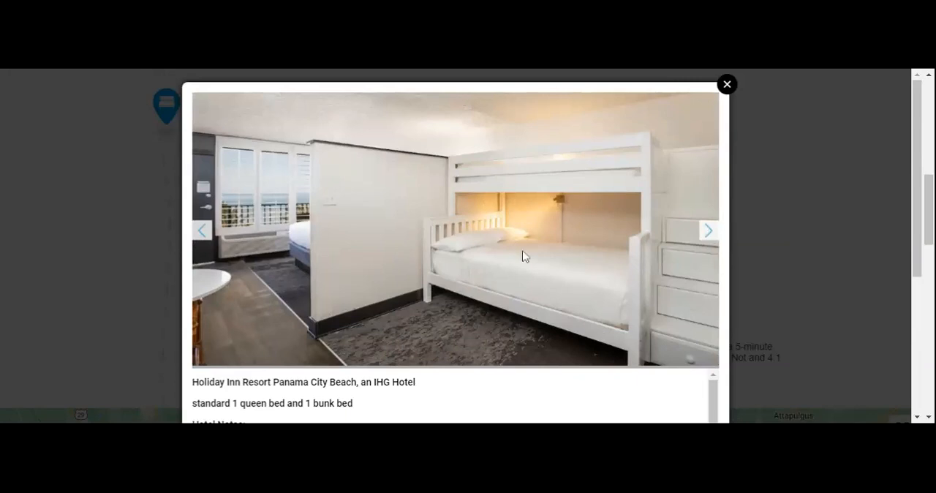
pyautogui.click(707, 241)
pyautogui.click(709, 242)
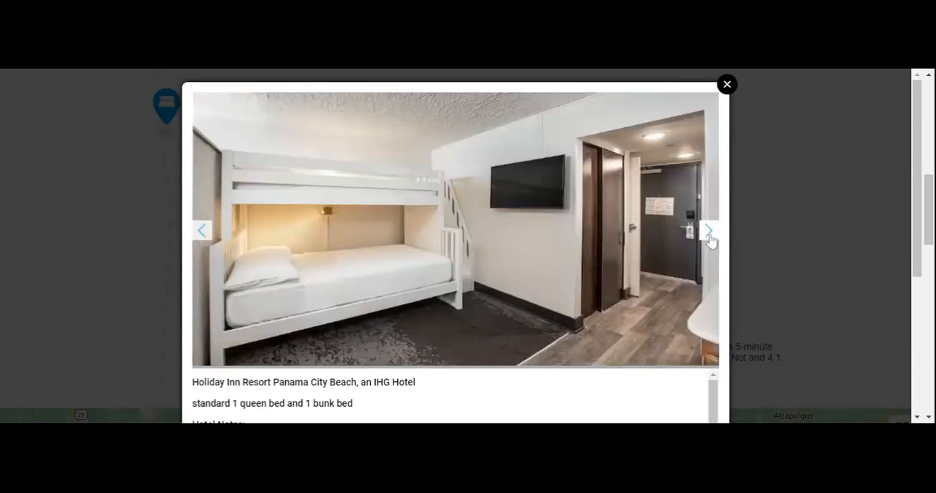
pyautogui.click(708, 240)
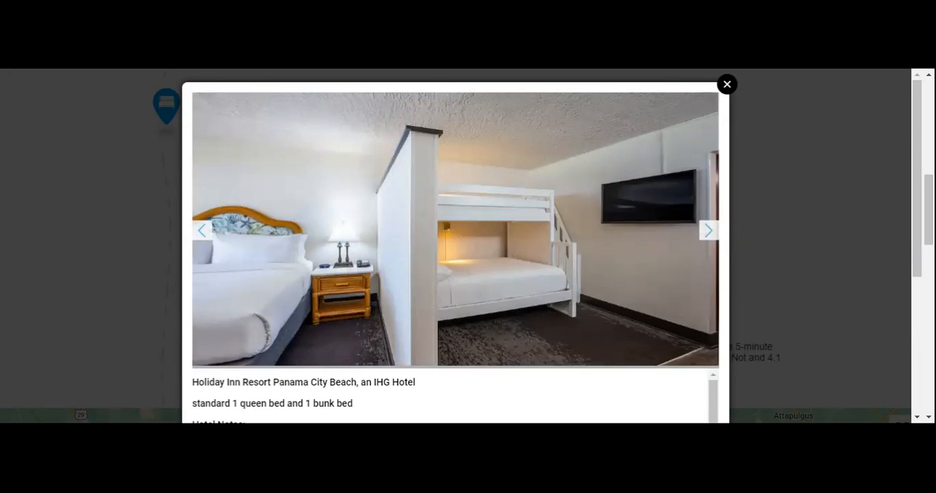
pyautogui.click(708, 231)
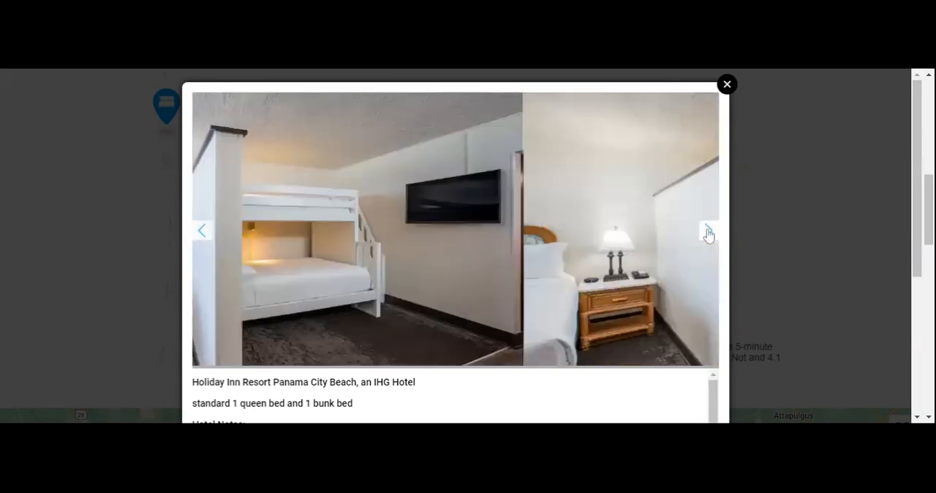
pyautogui.click(708, 231)
pyautogui.click(708, 231)
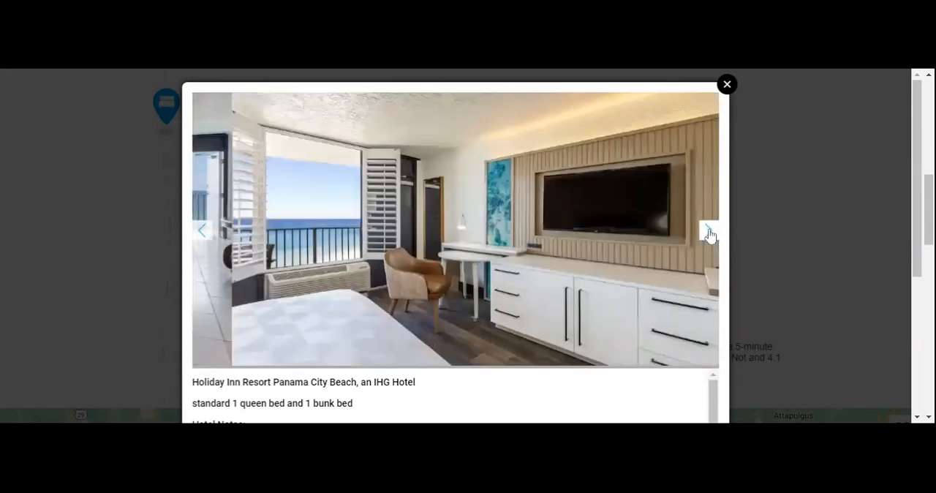
pyautogui.click(708, 231)
pyautogui.click(708, 231)
pyautogui.click(708, 231)
pyautogui.click(708, 231)
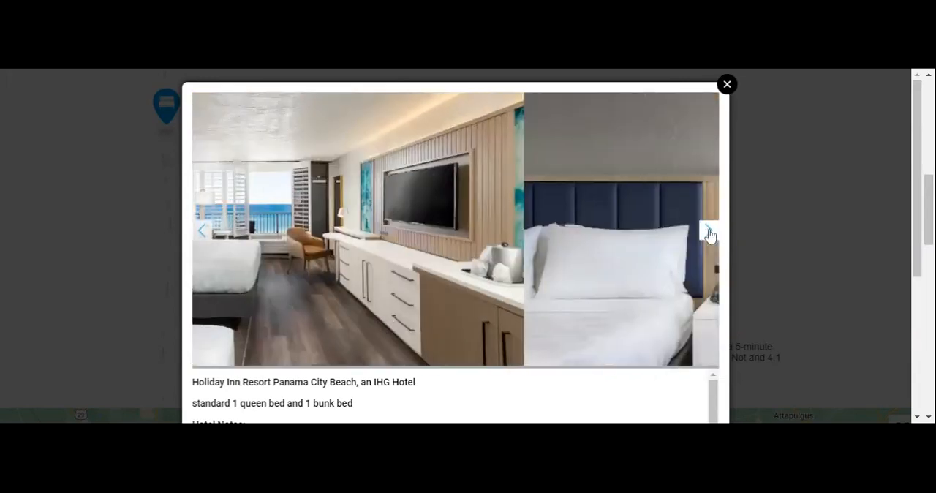
pyautogui.click(708, 232)
pyautogui.click(708, 231)
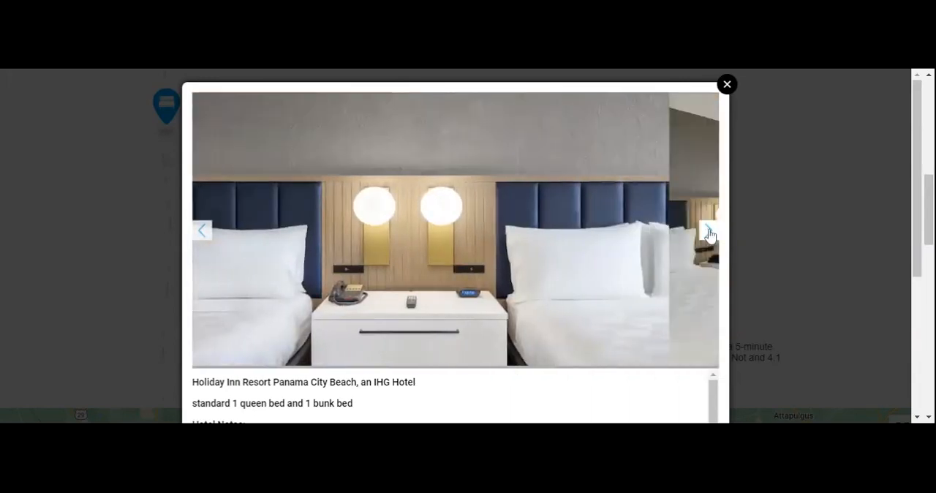
pyautogui.click(708, 231)
pyautogui.click(708, 231)
pyautogui.click(709, 231)
pyautogui.click(708, 231)
pyautogui.click(709, 231)
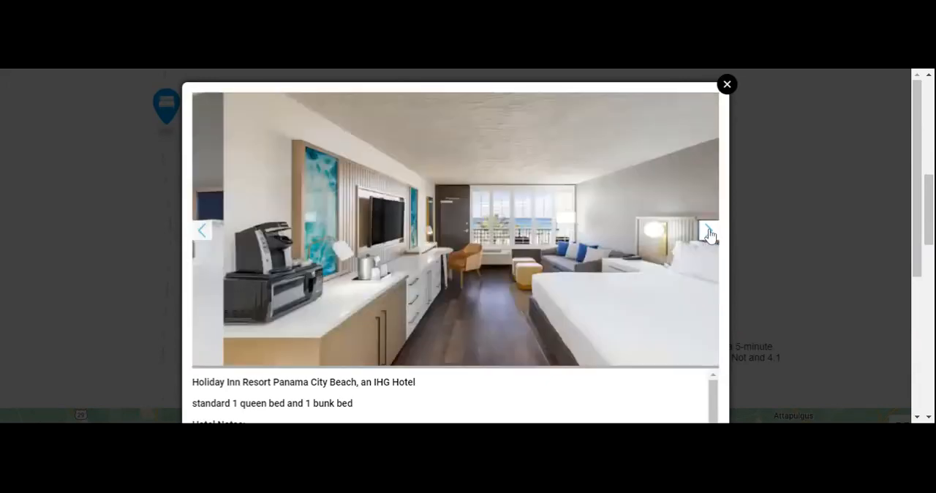
pyautogui.click(708, 232)
pyautogui.click(709, 231)
pyautogui.click(709, 231)
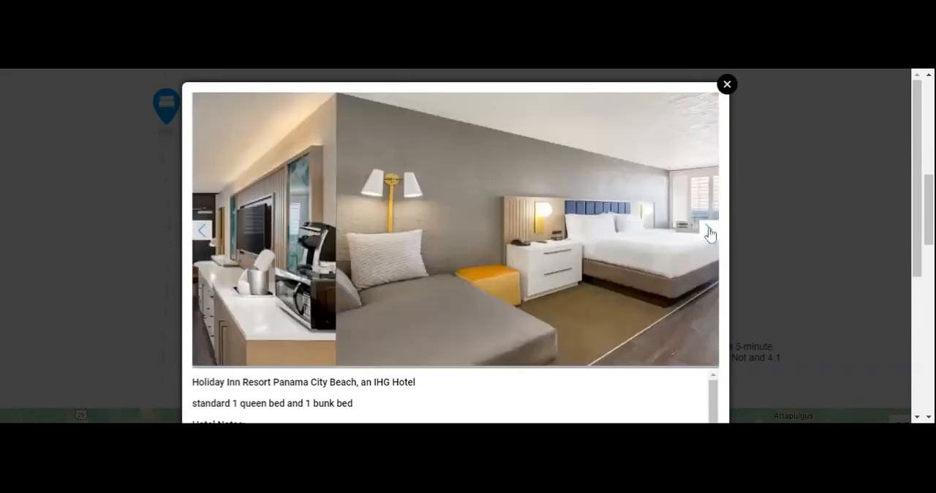
# Examine the remaining guest room photos in the hotel gallery, including the bunk-bed rooms and the ocean-view bedrooms.
pyautogui.click(708, 231)
pyautogui.click(709, 231)
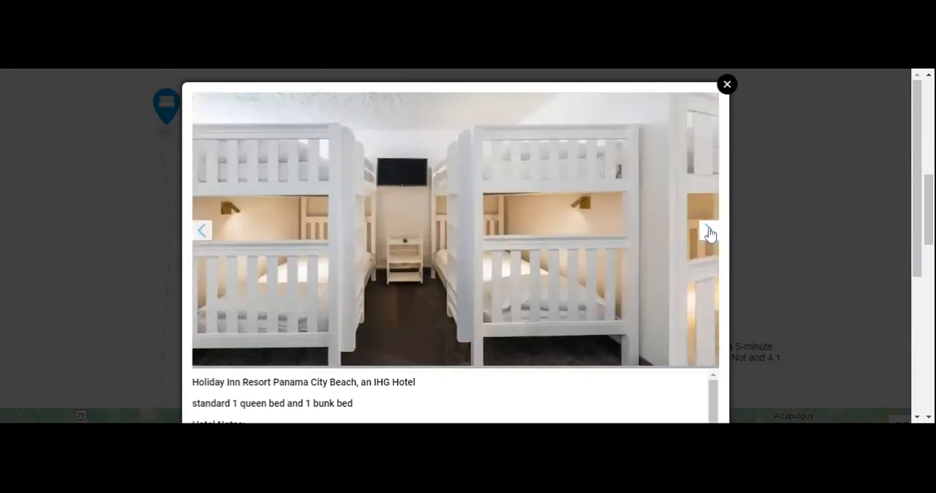
pyautogui.click(708, 231)
pyautogui.click(708, 231)
pyautogui.click(708, 231)
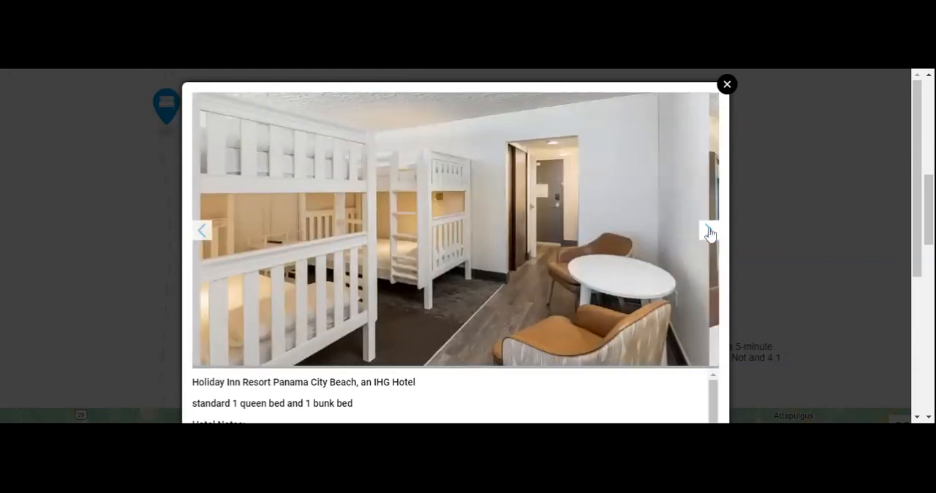
pyautogui.click(709, 232)
pyautogui.click(707, 232)
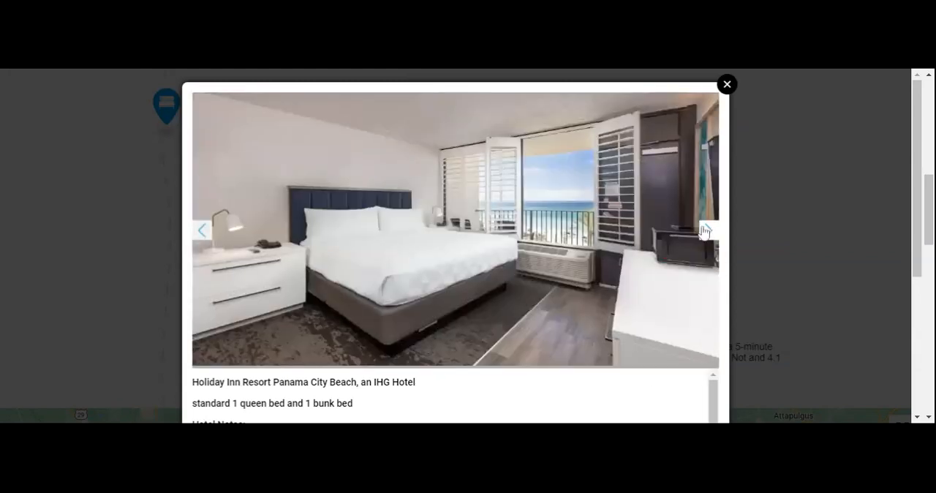
pyautogui.click(707, 232)
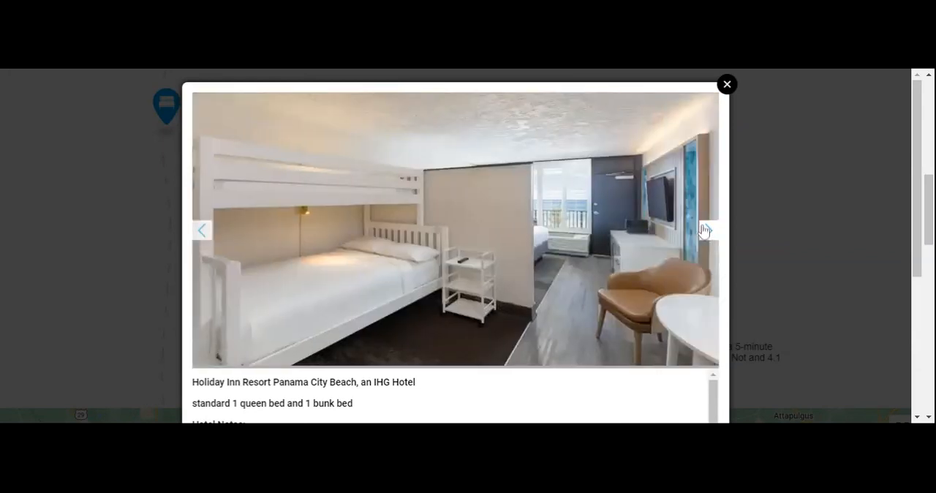
pyautogui.click(706, 231)
pyautogui.click(707, 232)
pyautogui.click(707, 231)
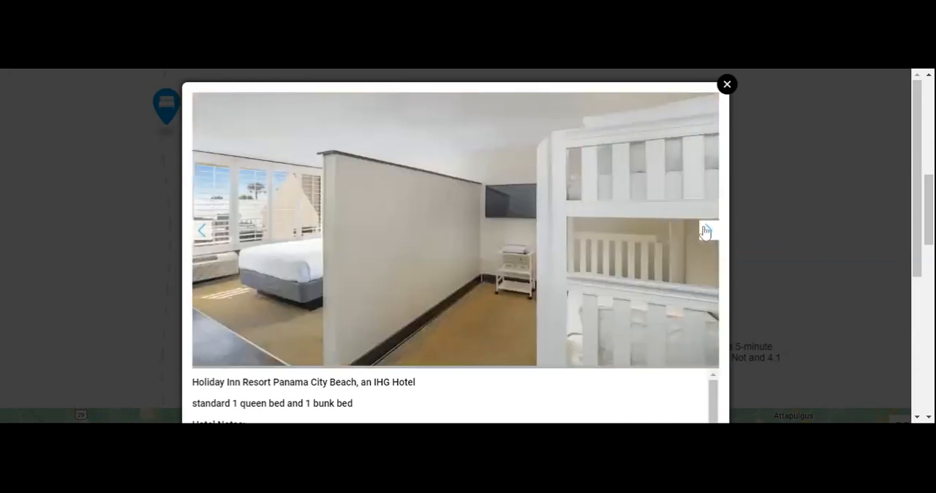
pyautogui.click(706, 231)
pyautogui.click(707, 231)
pyautogui.click(707, 231)
pyautogui.click(707, 231)
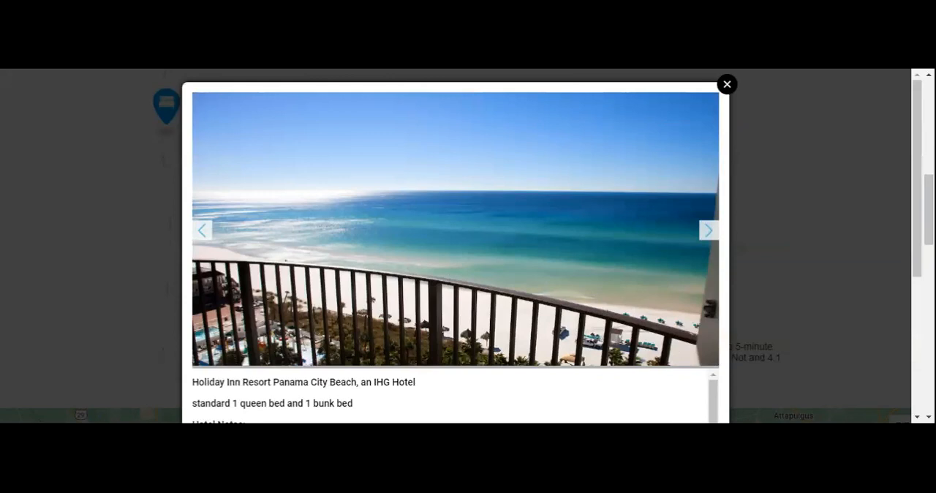
# Look through the gallery's balcony, beach and palm-garden view photos of the Holiday Inn Resort.
pyautogui.click(709, 231)
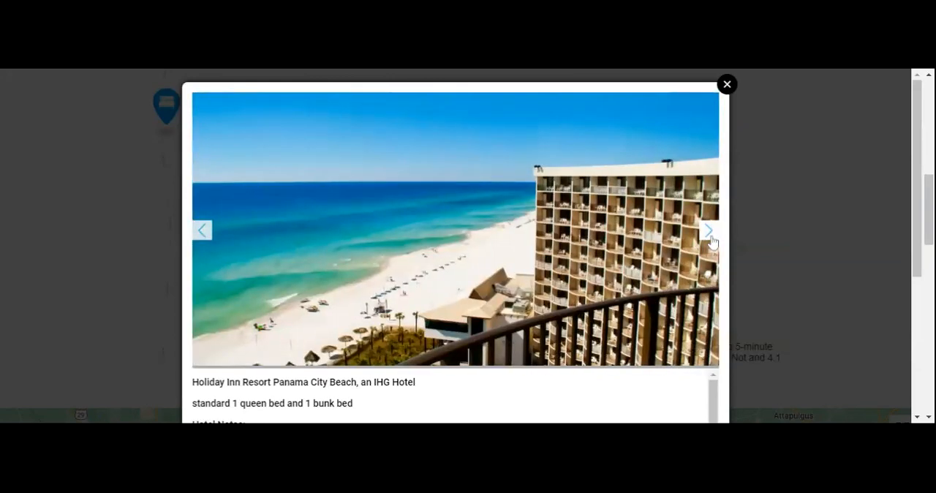
pyautogui.click(711, 241)
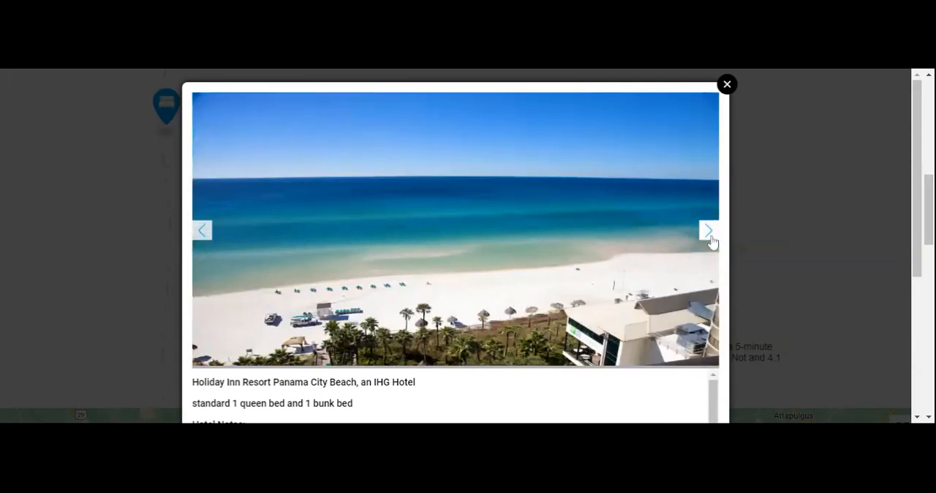
pyautogui.click(711, 241)
pyautogui.click(711, 240)
pyautogui.click(711, 241)
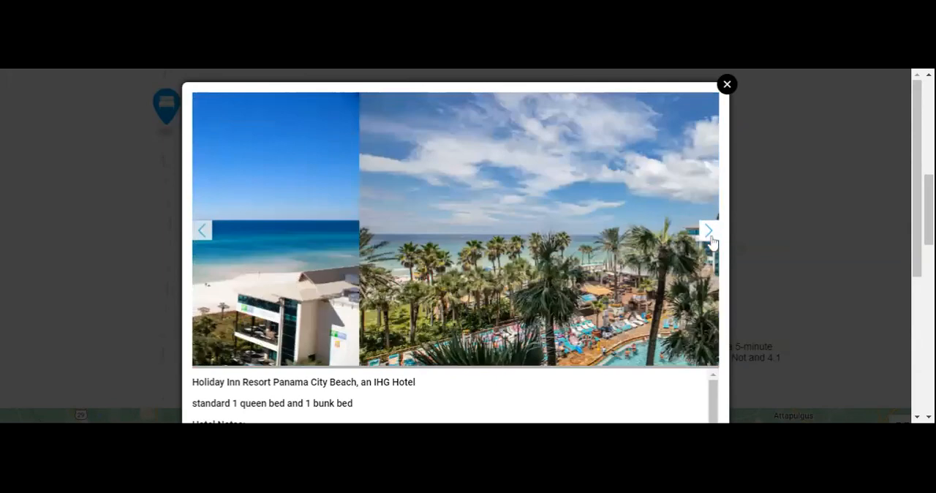
pyautogui.click(711, 241)
pyautogui.click(711, 242)
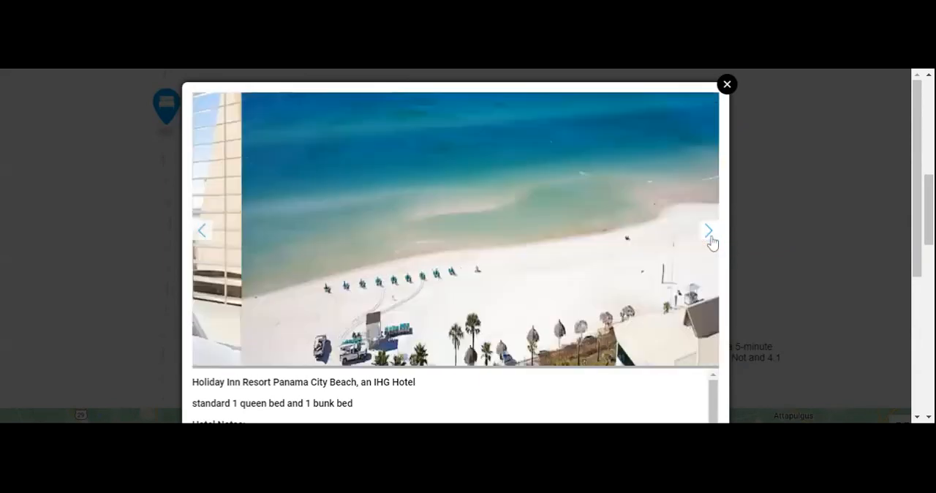
pyautogui.click(711, 242)
# Check the bathroom photos in the hotel gallery, covering the showers, vanity and accessible bathroom.
pyautogui.click(711, 241)
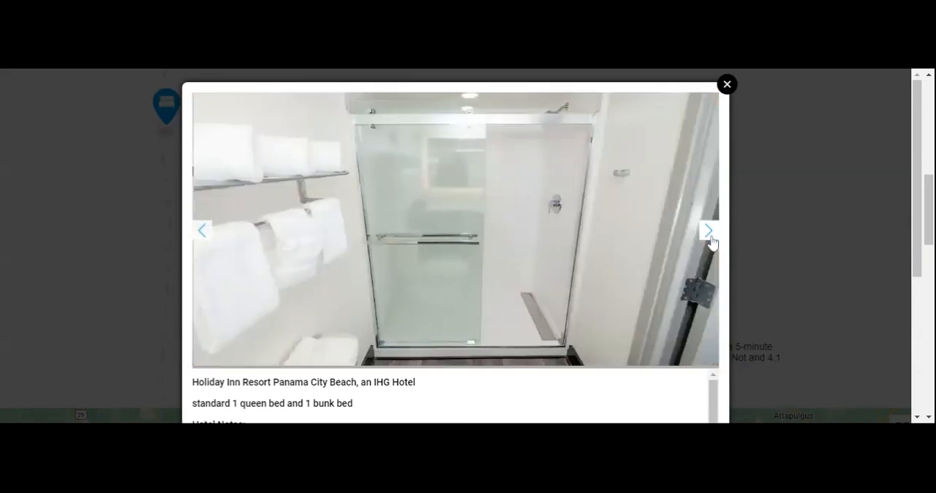
pyautogui.click(711, 241)
pyautogui.click(711, 241)
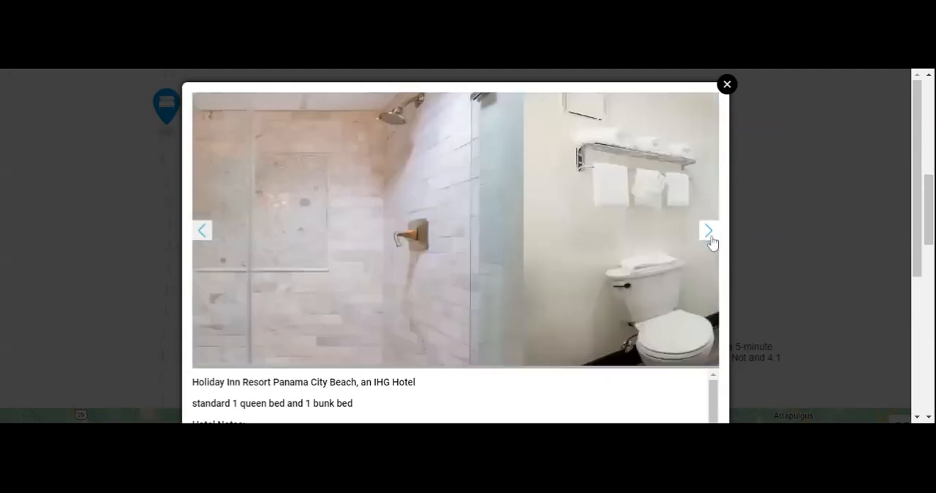
pyautogui.click(712, 242)
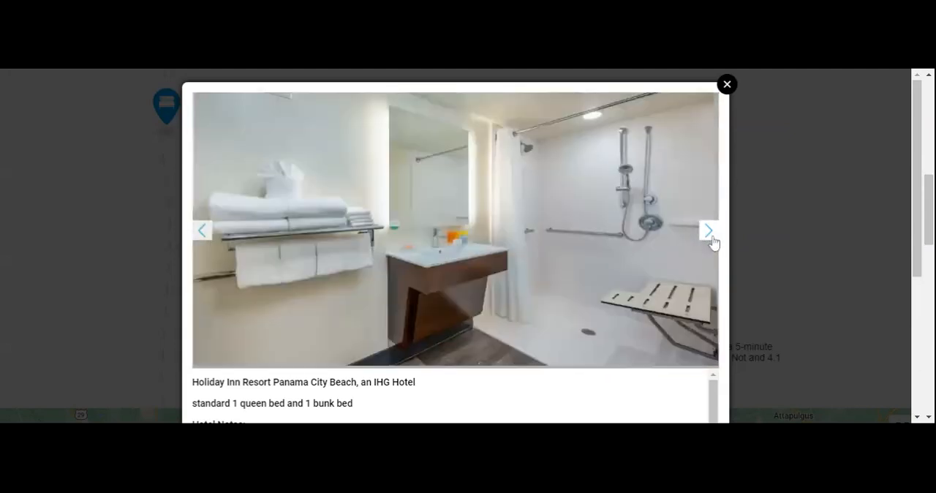
pyautogui.click(711, 241)
pyautogui.click(710, 241)
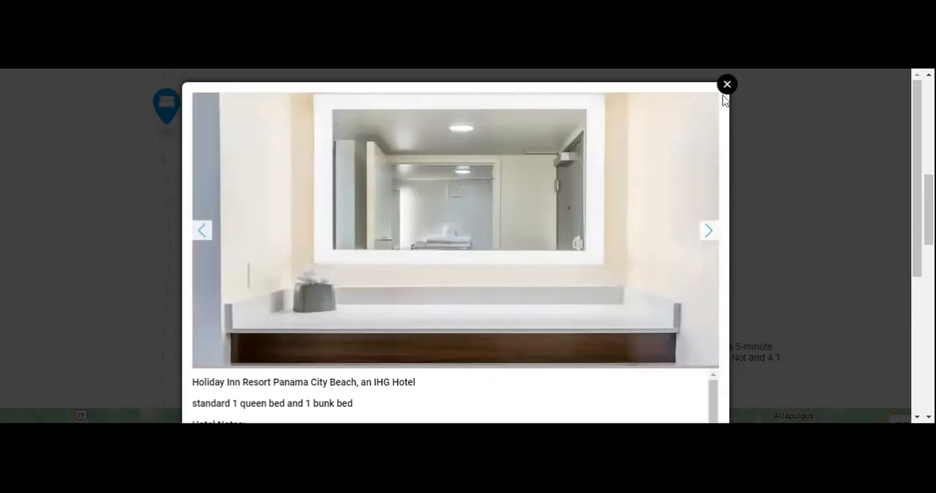
# Browse the hotel's pool, children's splash park, sun-lounger and aerial resort photos, going back to the pirate-ship slide for another look.
pyautogui.click(703, 239)
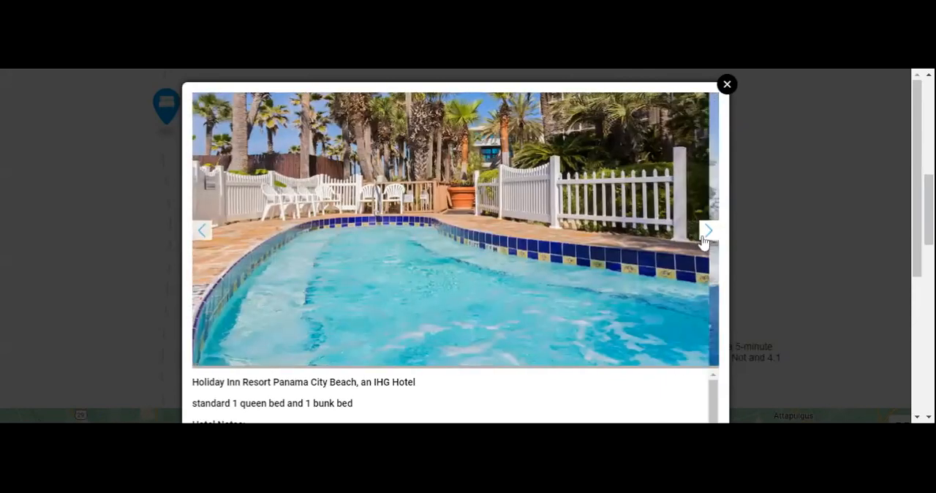
pyautogui.click(703, 239)
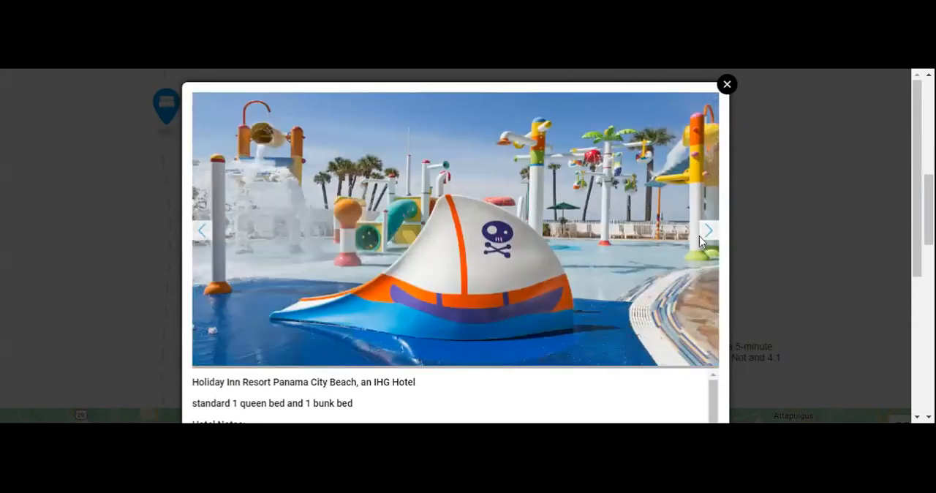
pyautogui.click(703, 239)
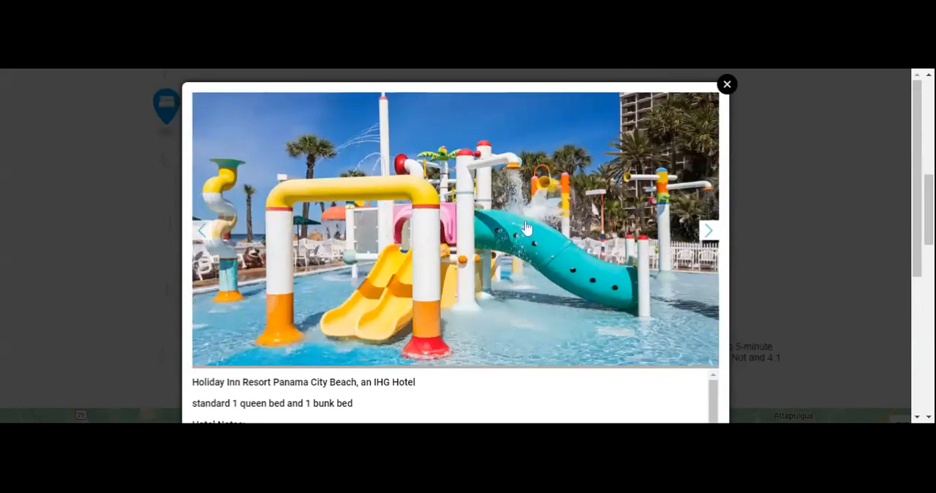
pyautogui.click(719, 228)
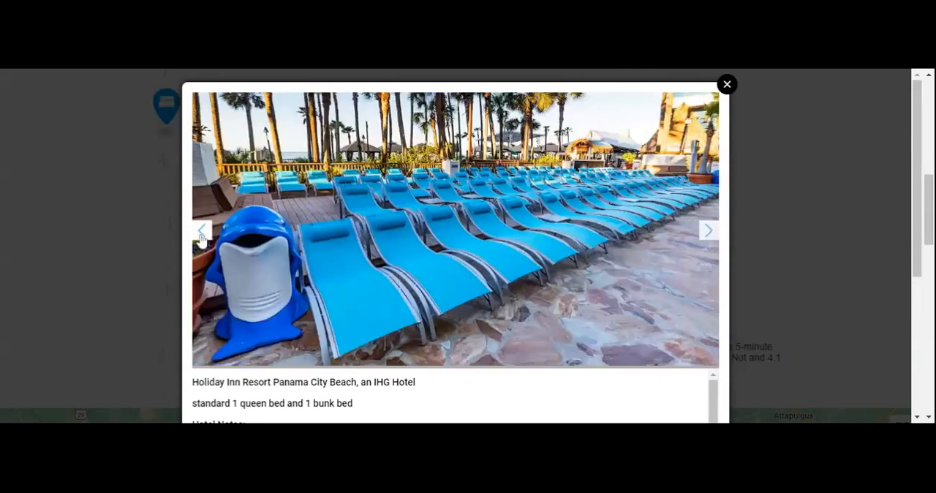
pyautogui.click(202, 233)
pyautogui.click(203, 233)
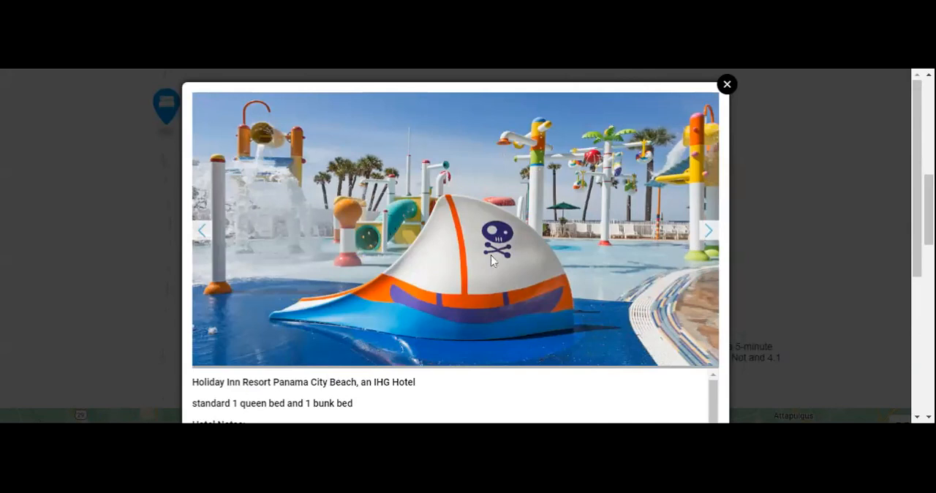
pyautogui.click(706, 231)
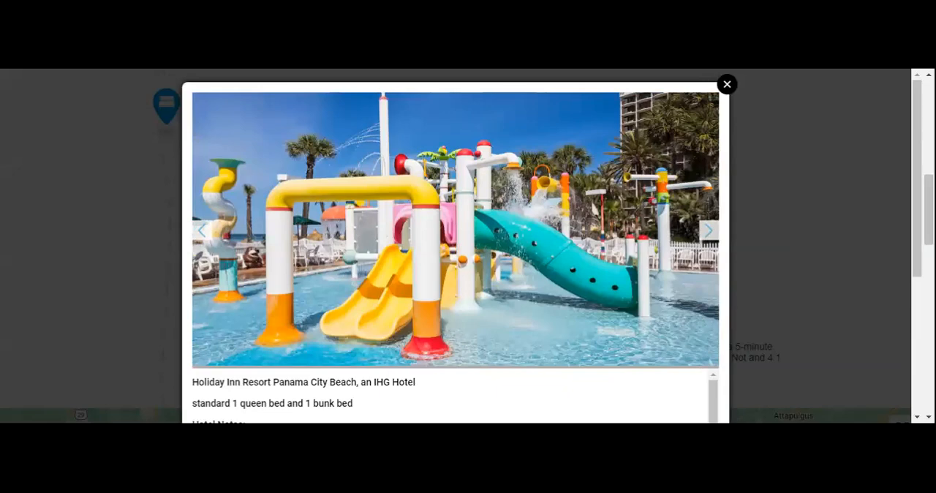
pyautogui.click(714, 239)
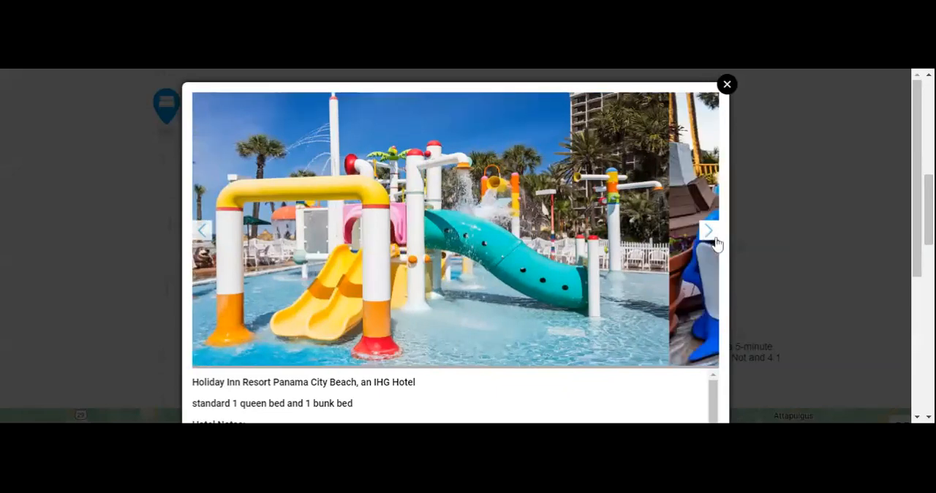
pyautogui.click(714, 243)
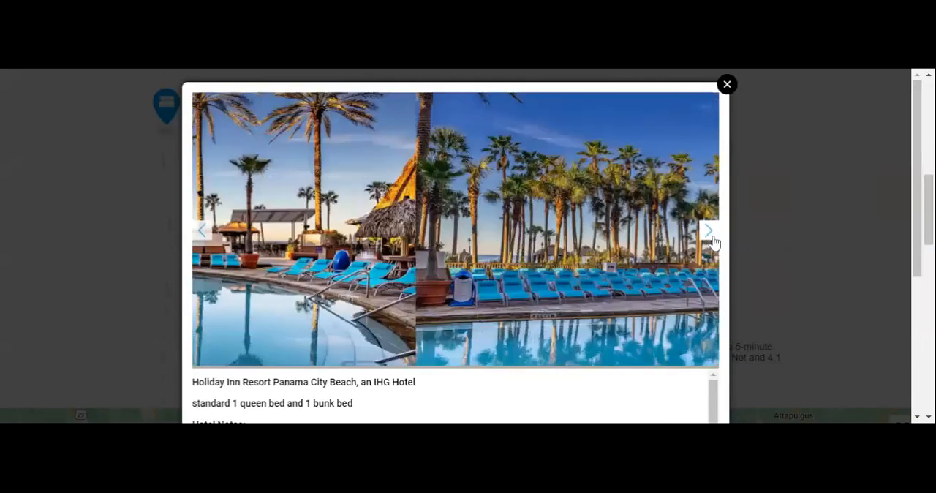
pyautogui.click(714, 242)
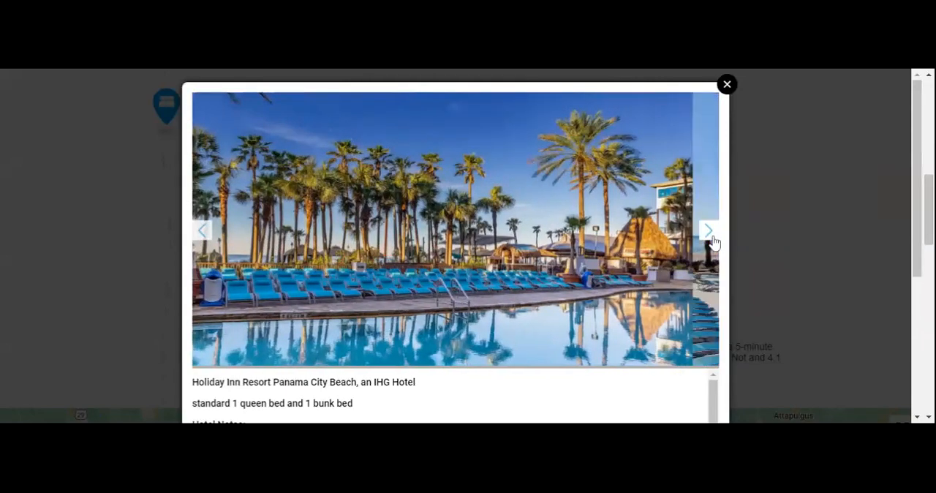
pyautogui.click(715, 241)
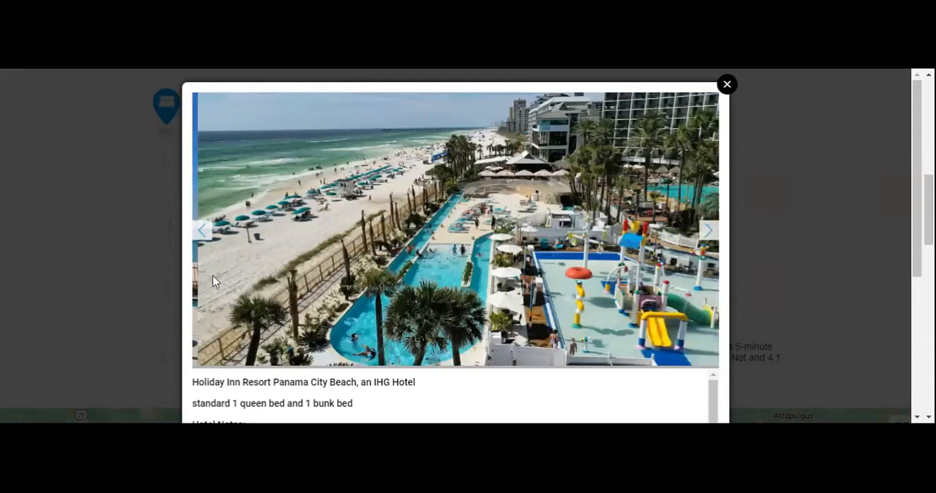
pyautogui.click(712, 241)
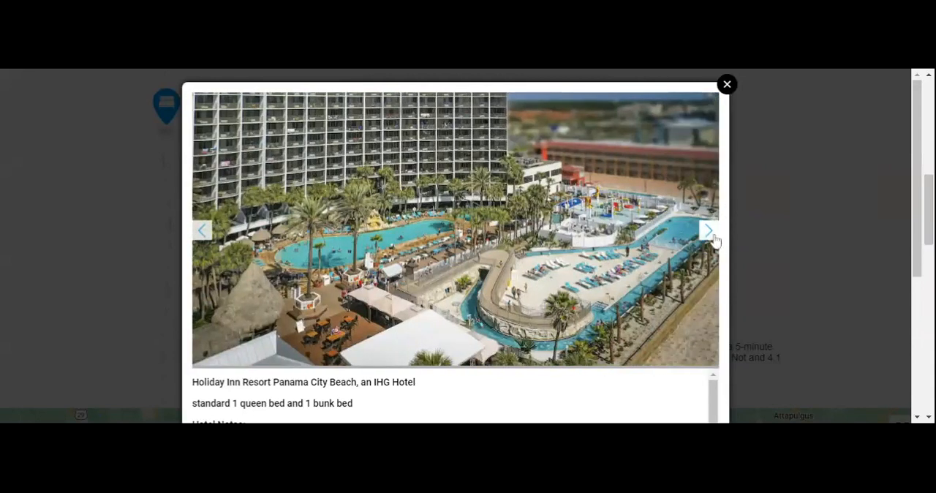
pyautogui.click(715, 242)
pyautogui.click(204, 232)
# Close the hotel details and review the quote's Panama City Beach Escape summary with its nights, from price and highlights.
pyautogui.click(727, 85)
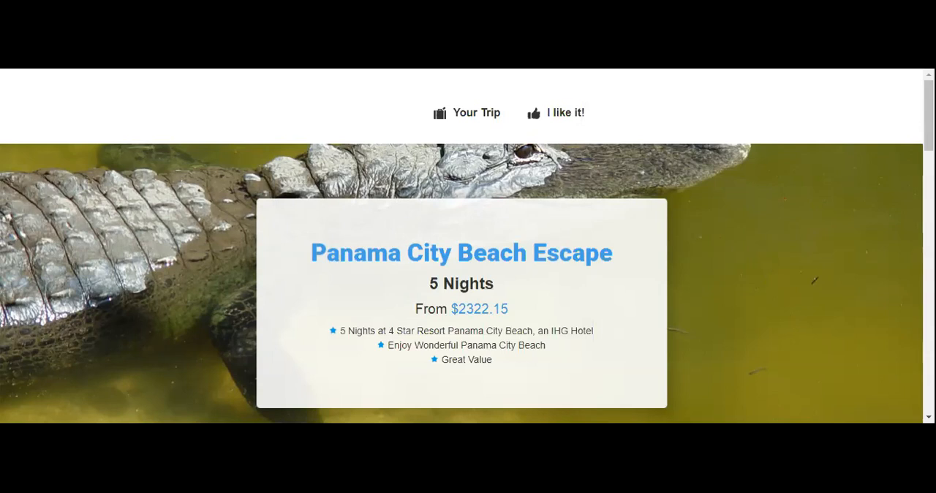
pyautogui.scroll(-4, 505, 334)
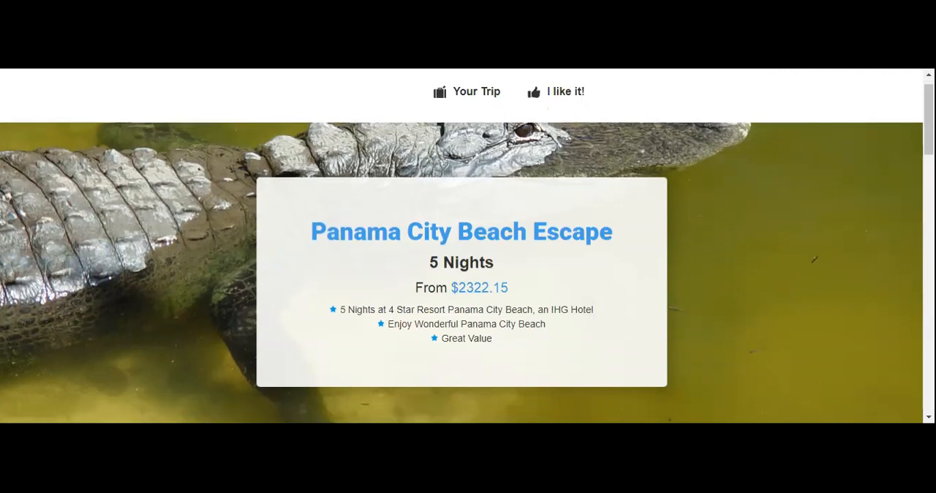
pyautogui.scroll(4, 505, 335)
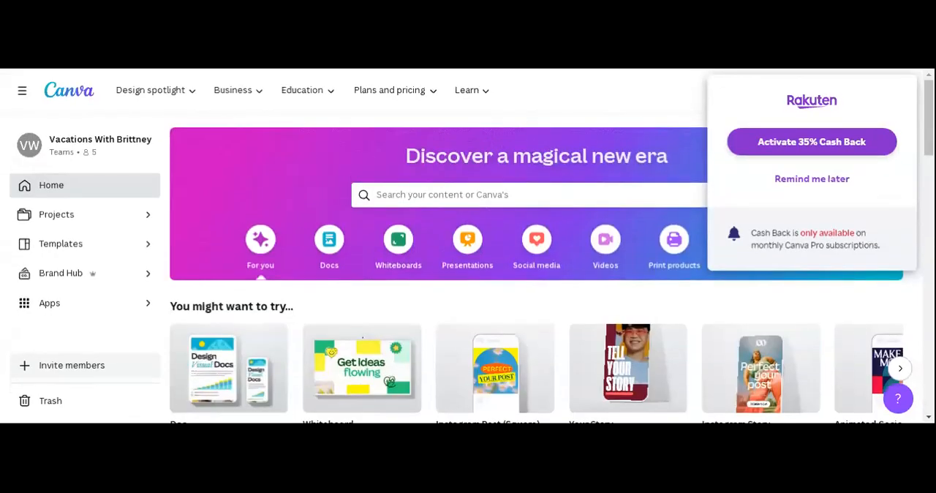
# Switch to Canva, dismiss the cash-back offer and create a blank Instagram Post (Square) from the popular social media designs.
pyautogui.click(819, 183)
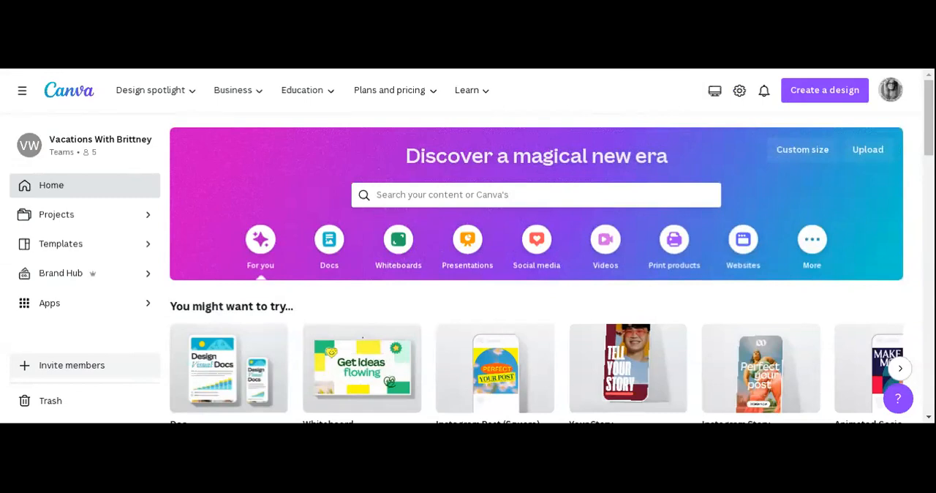
pyautogui.click(442, 195)
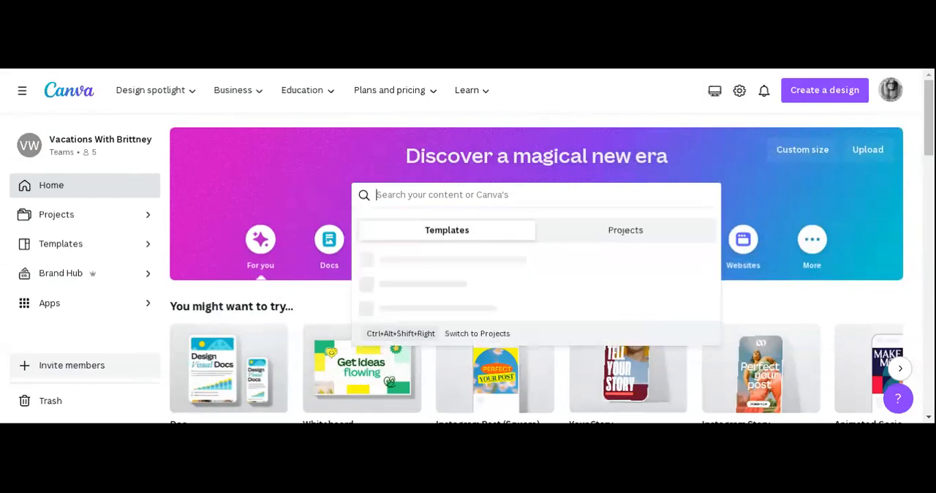
pyautogui.click(812, 174)
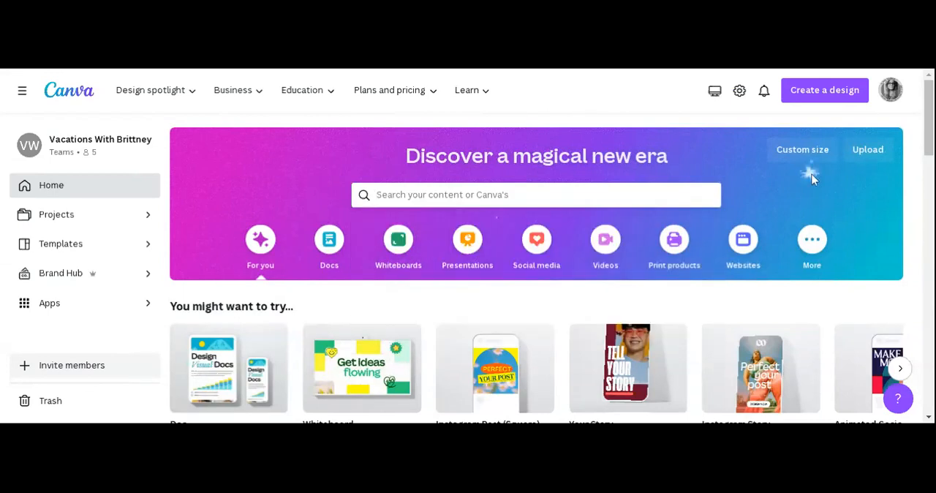
pyautogui.click(538, 247)
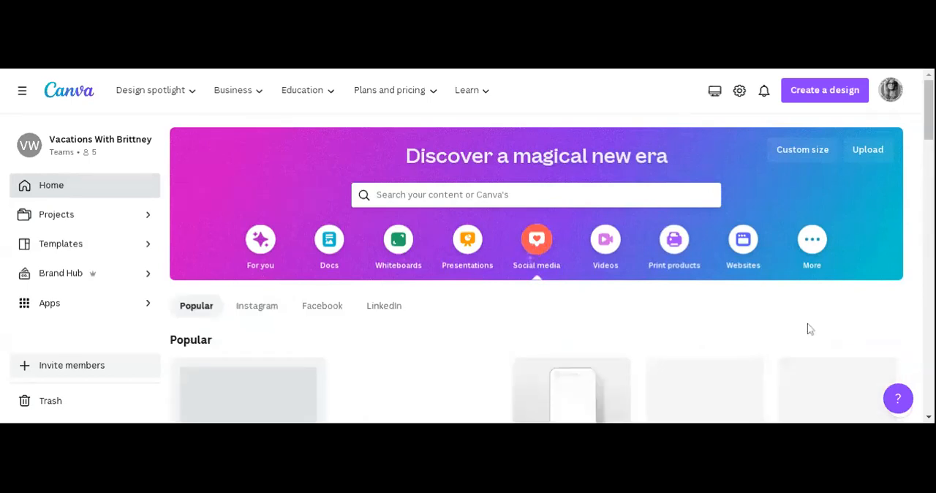
pyautogui.moveTo(927, 116)
pyautogui.mouseDown()
pyautogui.moveTo(931, 142)
pyautogui.moveTo(932, 123)
pyautogui.mouseUp()
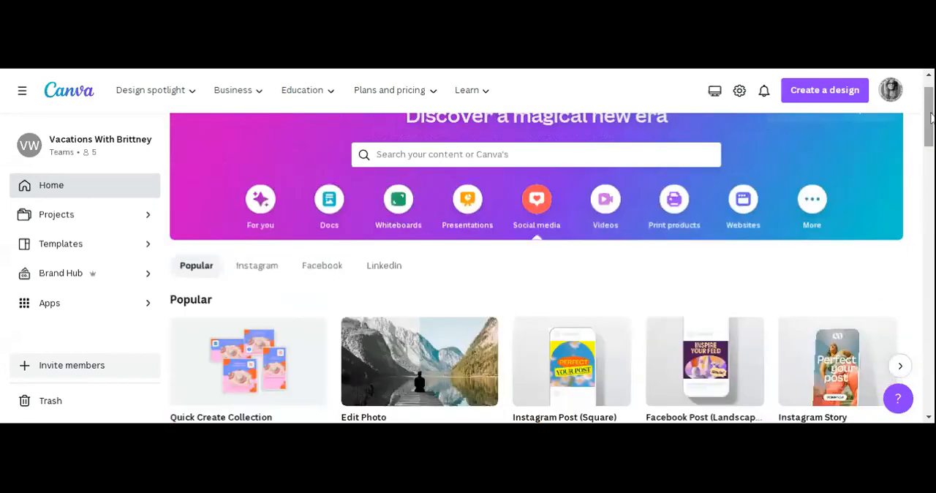
pyautogui.moveTo(570, 382)
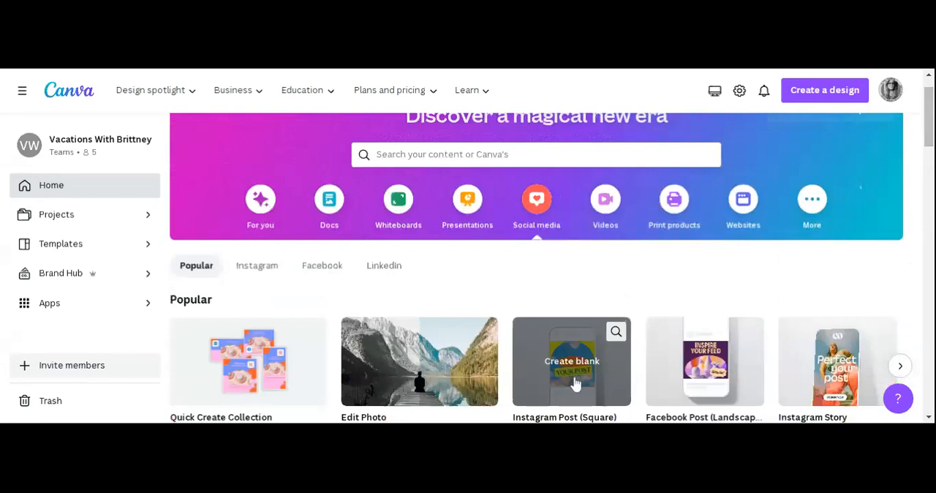
pyautogui.click(580, 381)
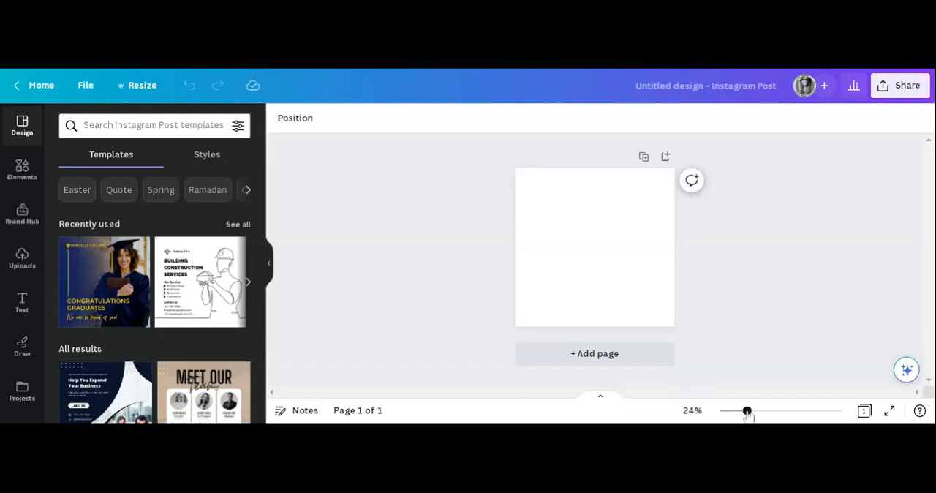
# Enlarge the blank post to 34% and start uploading a file to the design's uploads library.
pyautogui.moveTo(746, 411); pyautogui.dragTo(758, 417)
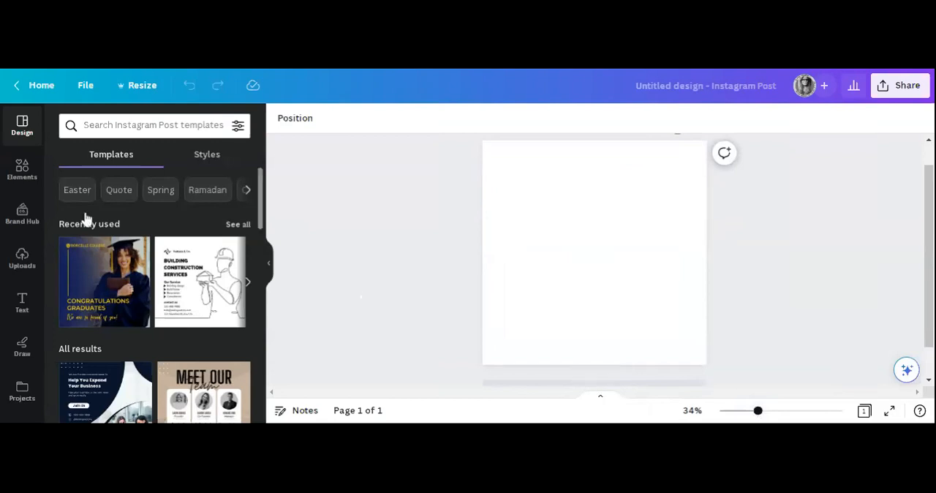
pyautogui.click(22, 258)
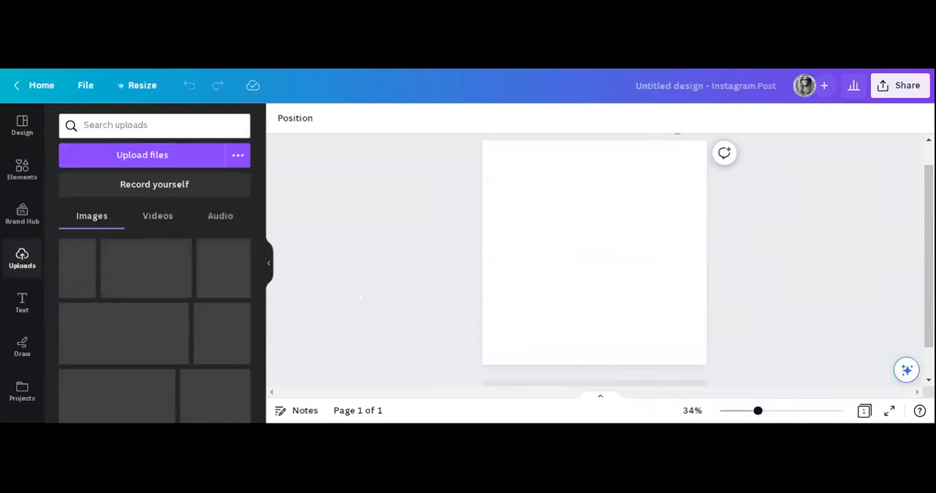
pyautogui.click(149, 158)
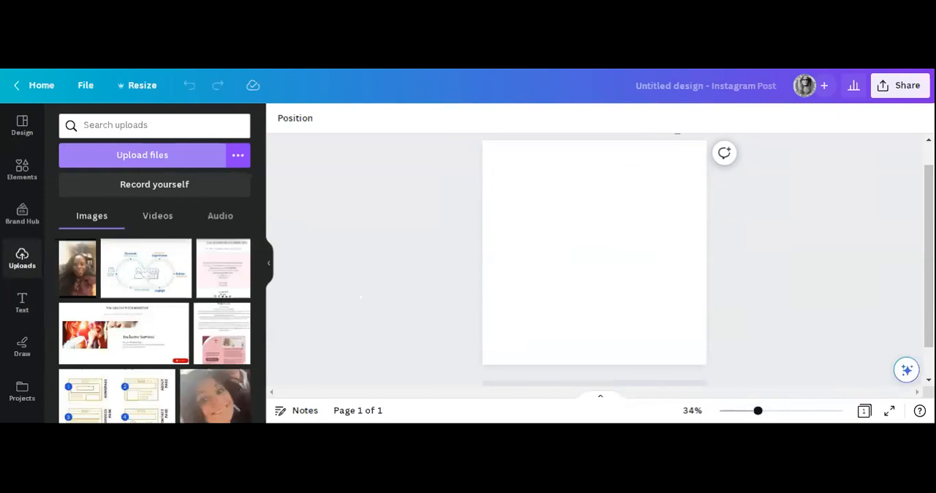
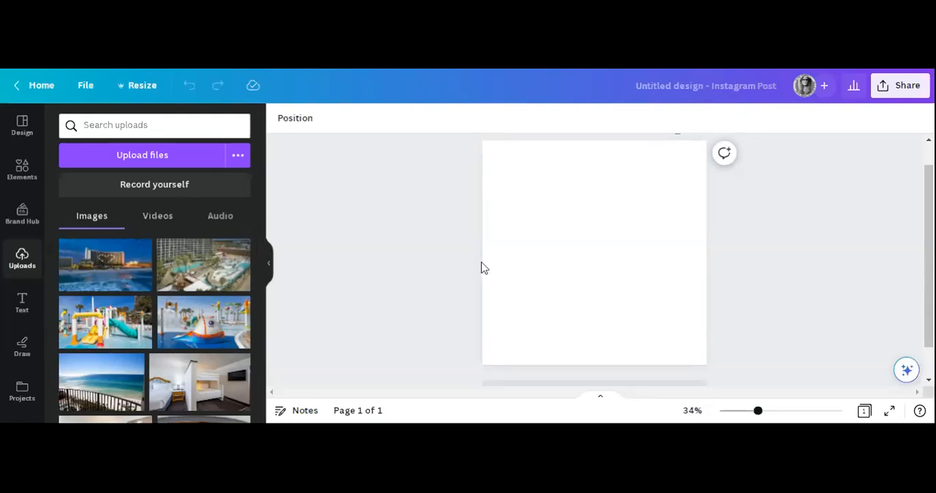
# Fill the blank first page with the uploaded night photo of the hotel with the heart-shaped window lights.
pyautogui.scroll(-1, 453, 263)
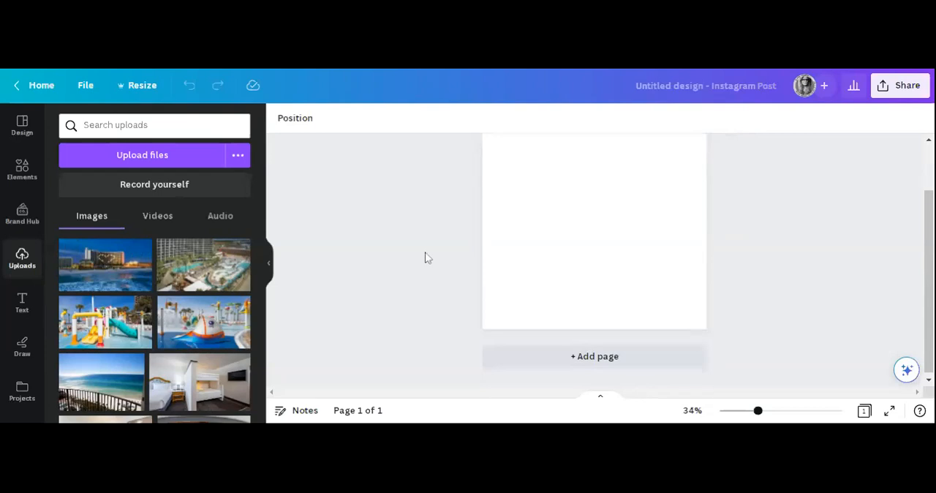
pyautogui.scroll(-2, 202, 313)
pyautogui.scroll(-1, 203, 313)
pyautogui.scroll(2, 203, 313)
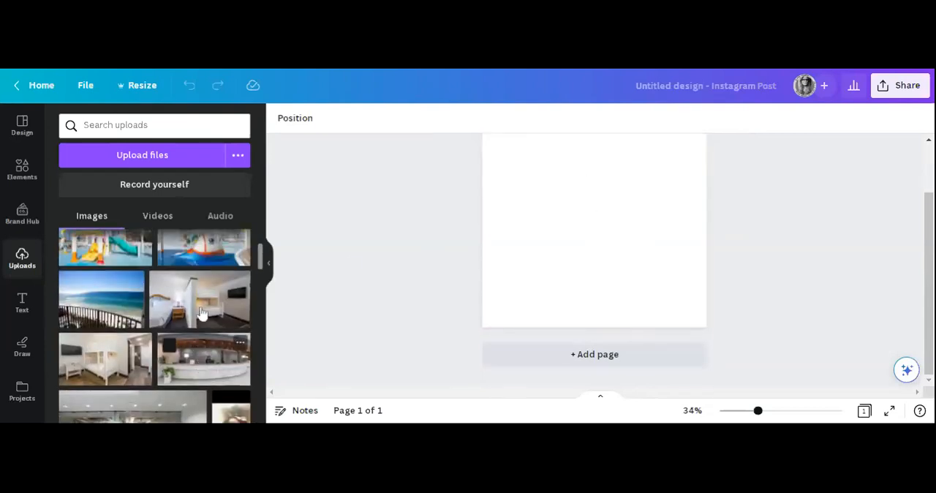
pyautogui.scroll(2, 203, 313)
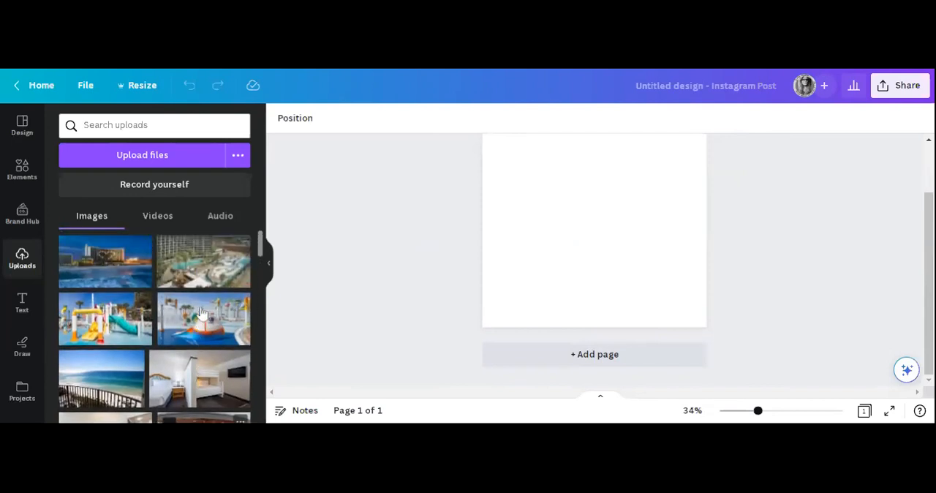
pyautogui.moveTo(125, 280); pyautogui.dragTo(534, 226)
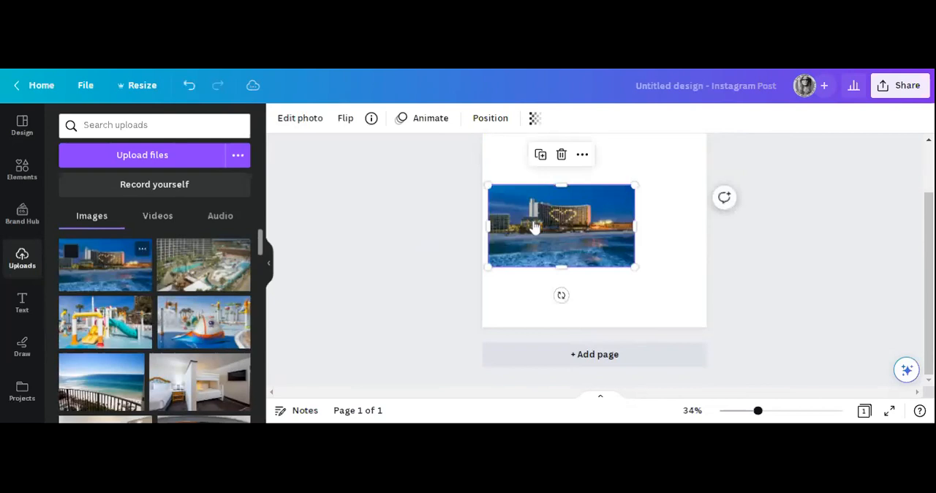
pyautogui.scroll(1, 539, 226)
pyautogui.moveTo(563, 285); pyautogui.dragTo(441, 278)
pyautogui.moveTo(114, 275)
pyautogui.mouseDown()
pyautogui.moveTo(202, 287)
pyautogui.moveTo(429, 260)
pyautogui.moveTo(483, 239)
pyautogui.mouseUp()
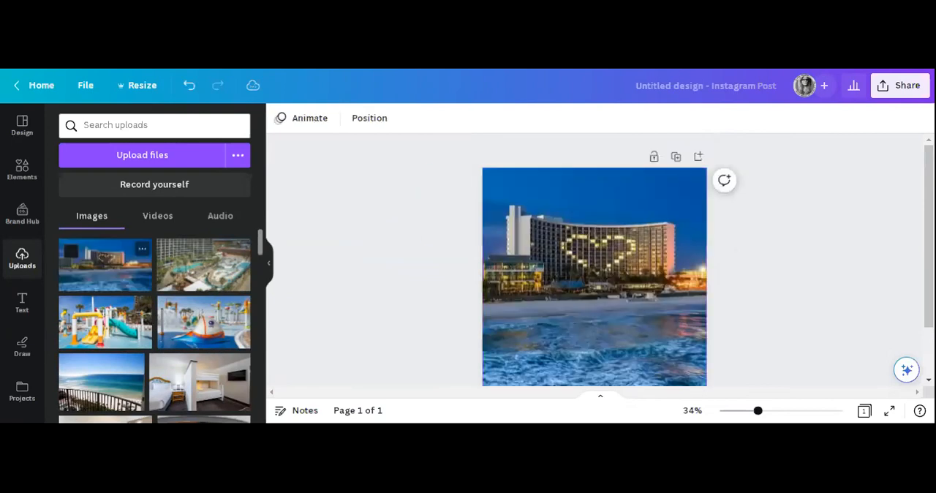
# Add a second page and fill it with the uploaded lobby lounge photo showing the sofa and white tables.
pyautogui.scroll(-1, 329, 324)
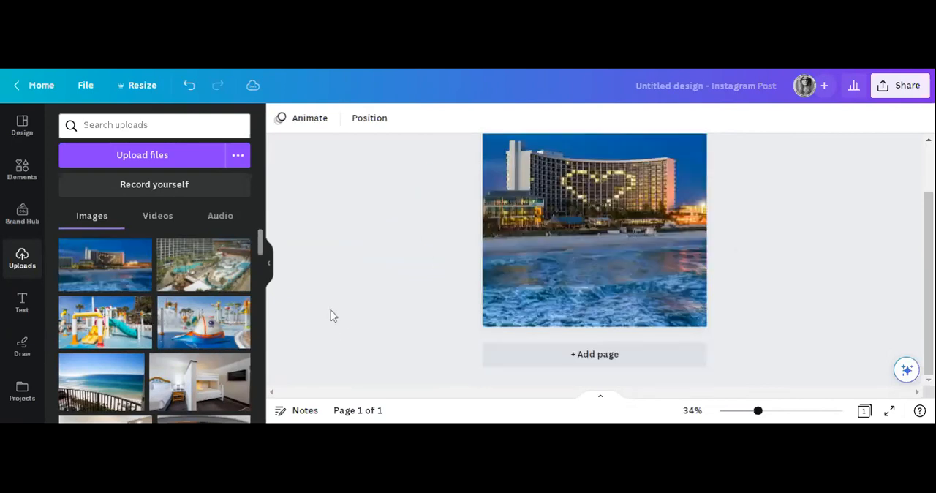
pyautogui.click(575, 359)
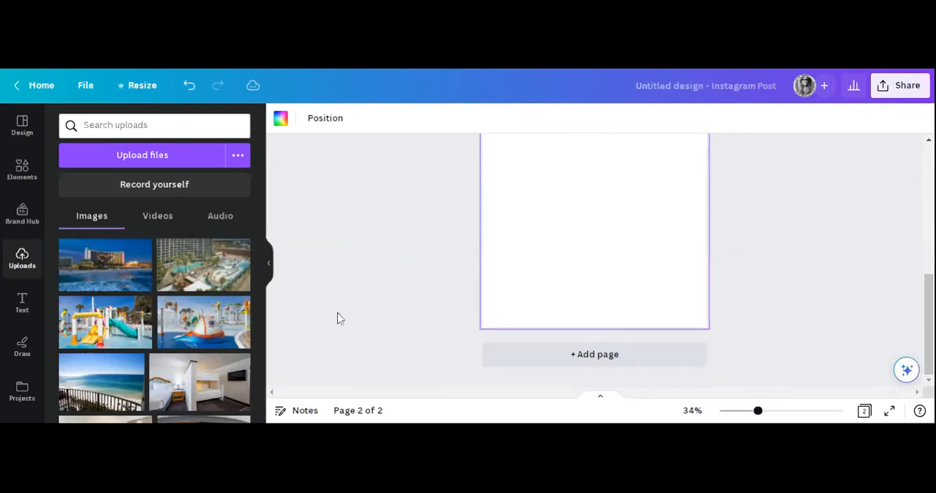
pyautogui.scroll(-4, 192, 351)
pyautogui.scroll(2, 192, 351)
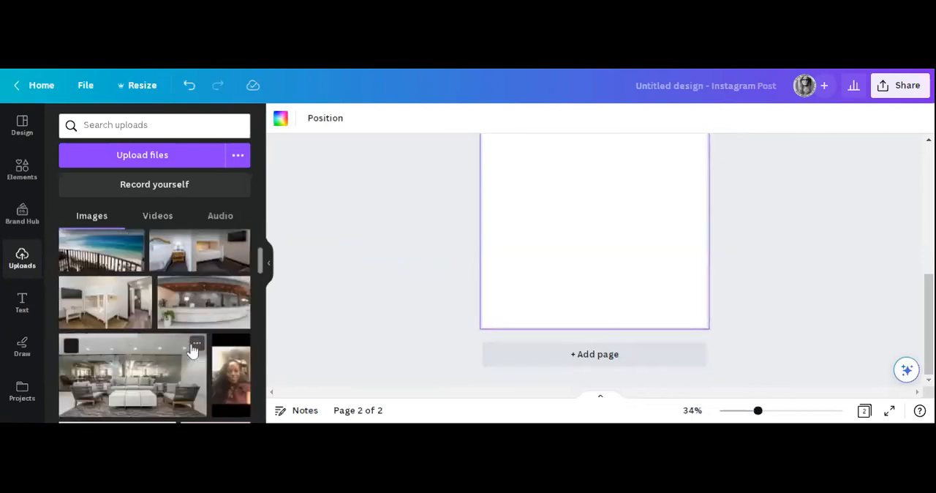
pyautogui.moveTo(161, 388); pyautogui.dragTo(594, 231)
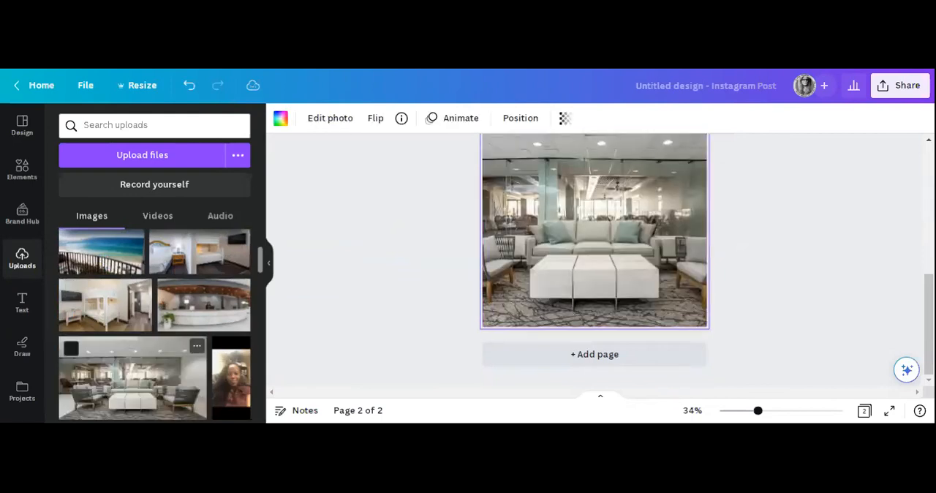
# Add a third page and fill it with the uploaded hotel reception desk photo.
pyautogui.click(584, 362)
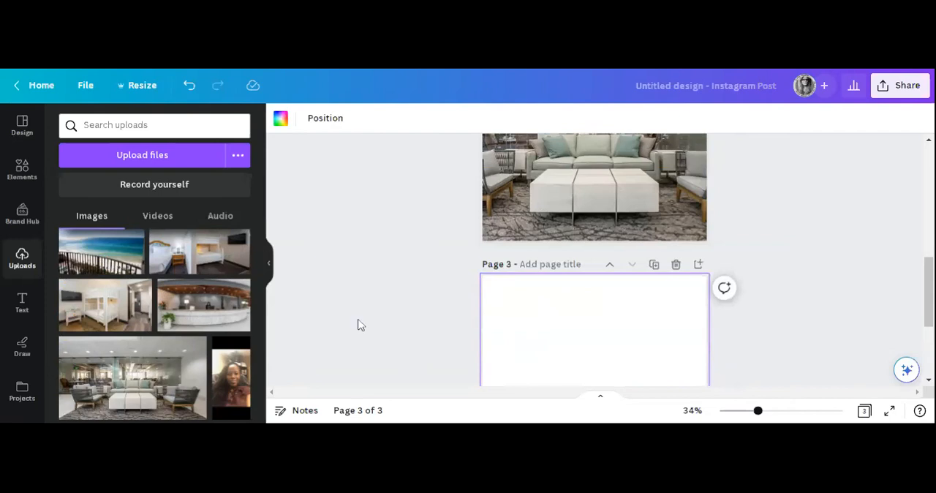
pyautogui.scroll(-2, 350, 295)
pyautogui.scroll(-2, 350, 295)
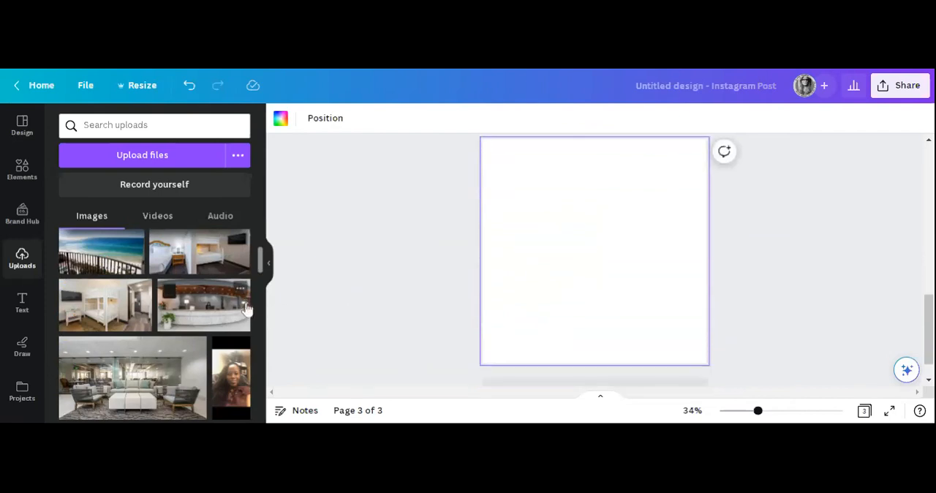
pyautogui.scroll(-2, 246, 309)
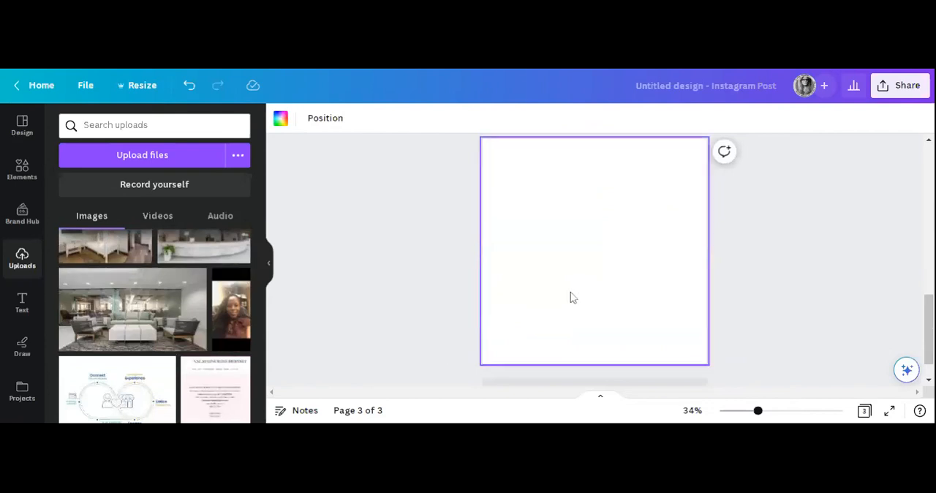
pyautogui.scroll(5, 577, 296)
pyautogui.scroll(-3, 585, 295)
pyautogui.scroll(4, 221, 293)
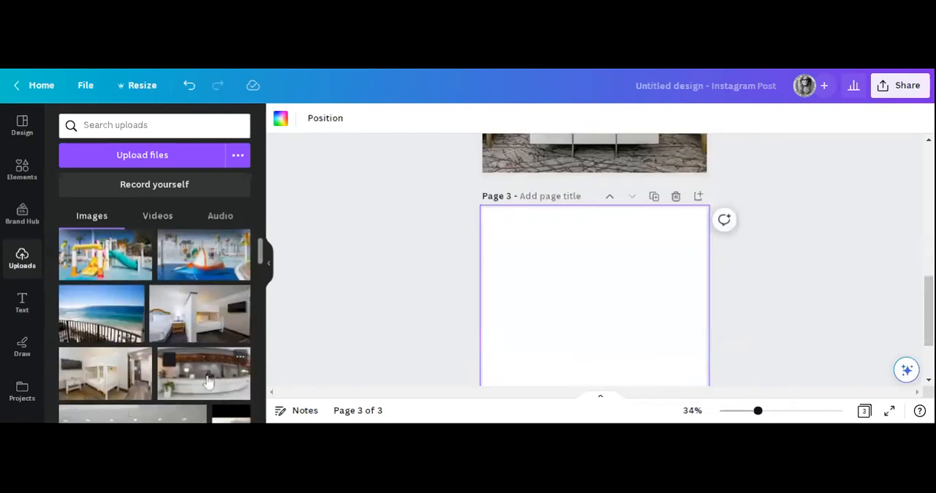
pyautogui.moveTo(210, 382); pyautogui.dragTo(490, 320)
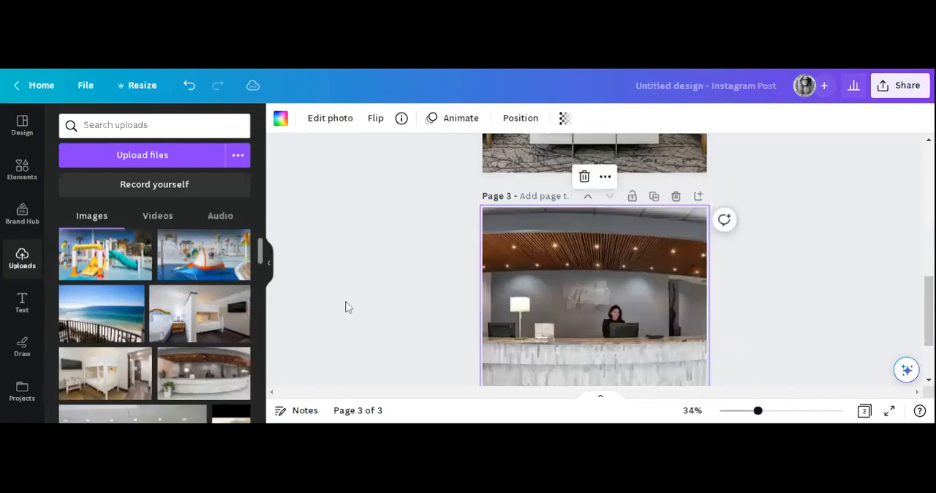
# Add a fourth page and fill it with the uploaded balcony ocean-view photo.
pyautogui.scroll(-2, 348, 307)
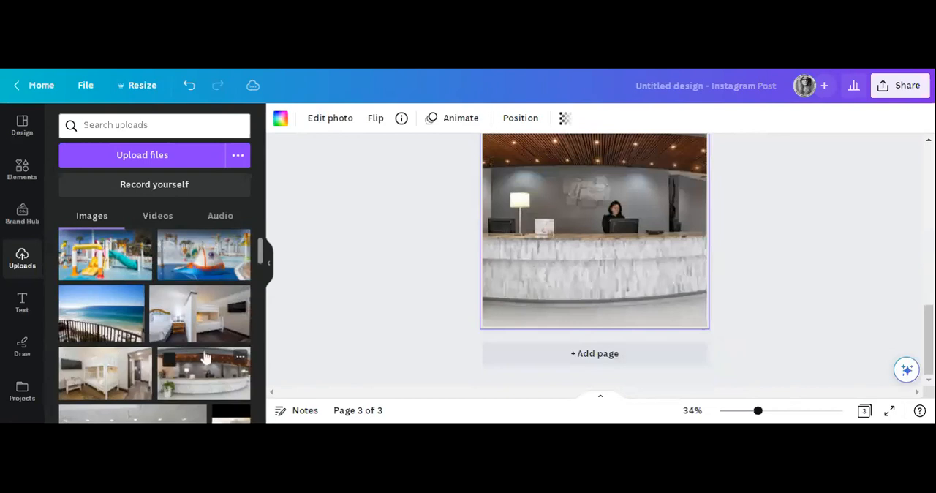
pyautogui.scroll(1, 154, 329)
pyautogui.click(552, 359)
pyautogui.scroll(-2, 192, 293)
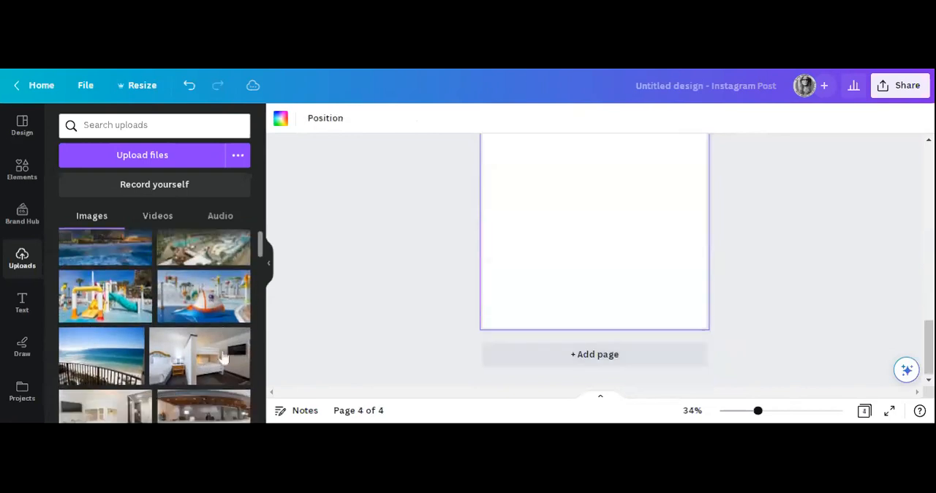
pyautogui.moveTo(205, 267); pyautogui.dragTo(220, 273)
pyautogui.moveTo(110, 261); pyautogui.dragTo(492, 245)
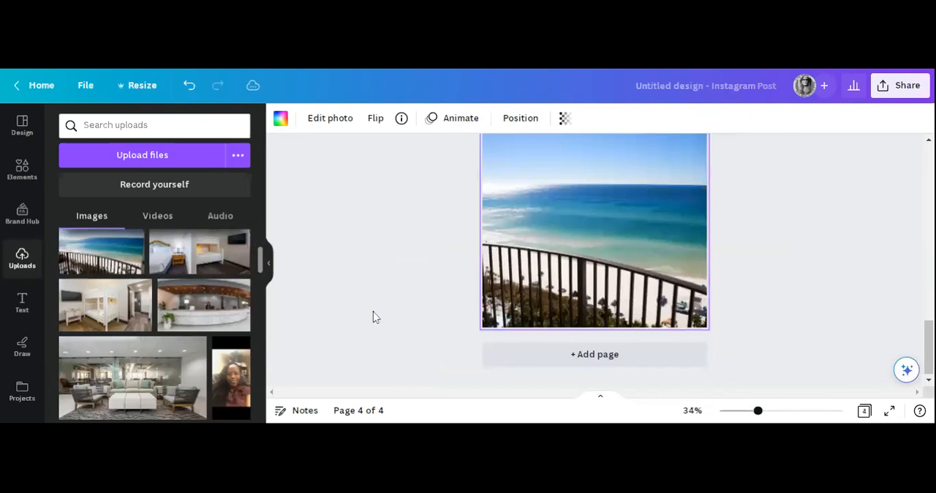
# Move the reception desk page up one place so it precedes the lobby lounge page, and check the page order.
pyautogui.scroll(5, 375, 317)
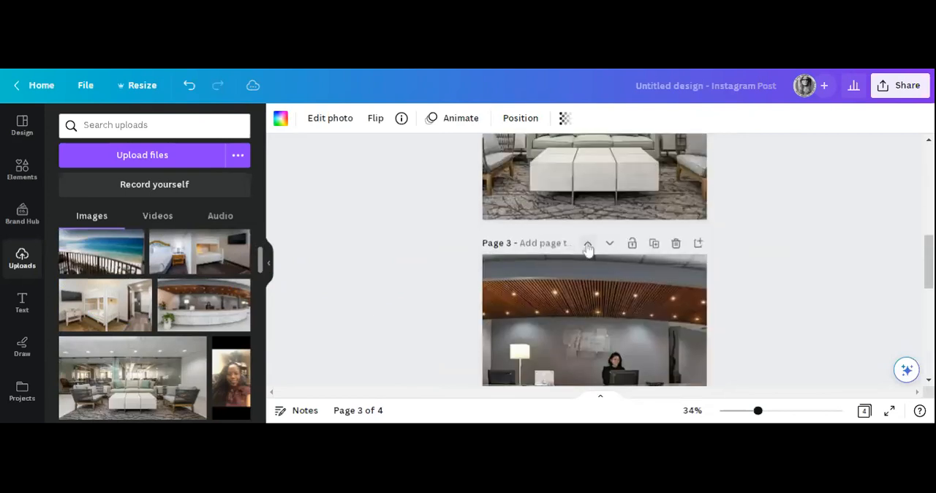
pyautogui.click(588, 243)
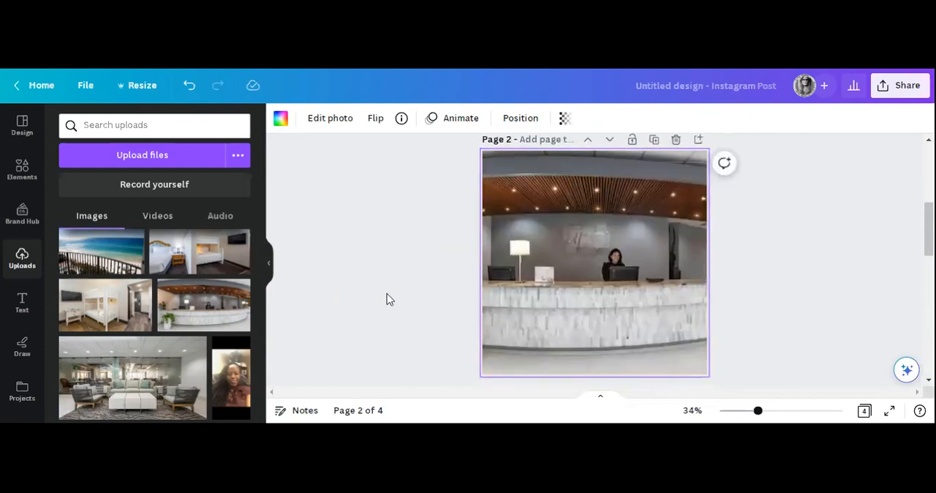
pyautogui.scroll(-4, 388, 296)
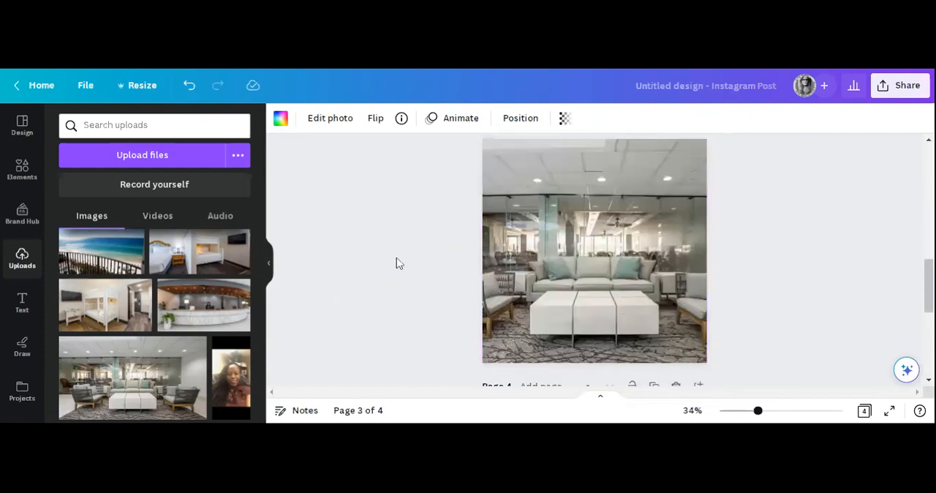
pyautogui.scroll(-2, 390, 264)
pyautogui.scroll(-5, 385, 251)
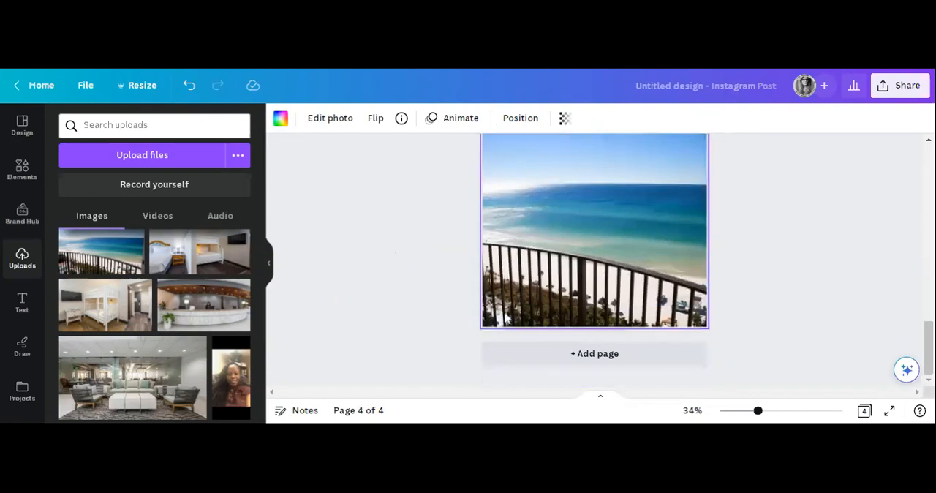
# Add a blank fifth page after the balcony ocean-view page.
pyautogui.click(600, 354)
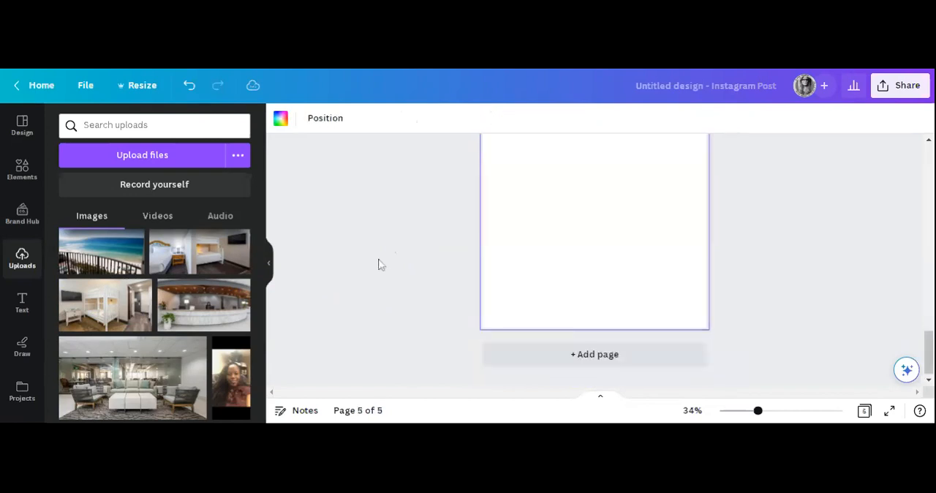
pyautogui.scroll(8, 439, 256)
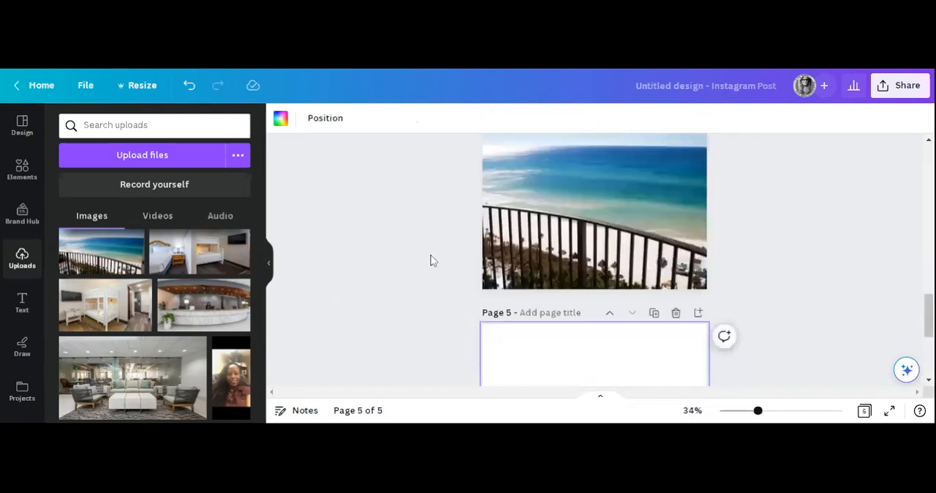
pyautogui.scroll(-5, 434, 261)
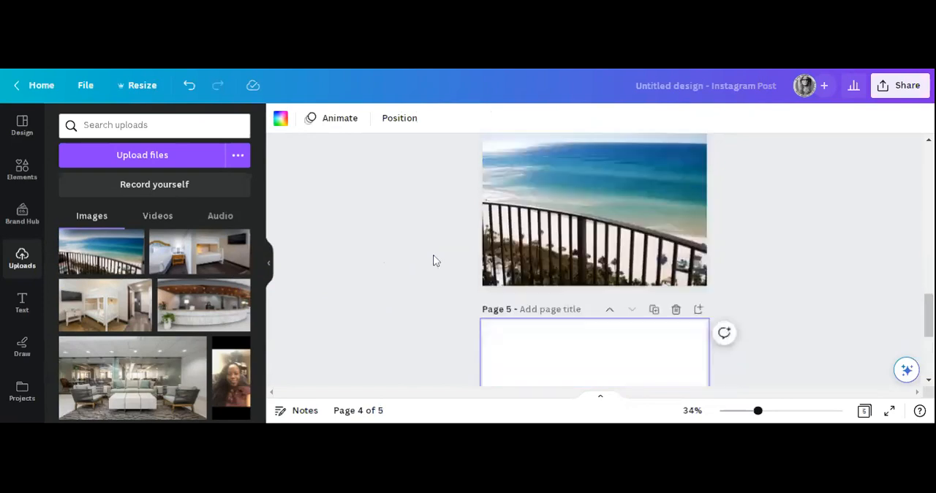
pyautogui.scroll(-3, 190, 339)
pyautogui.scroll(5, 192, 339)
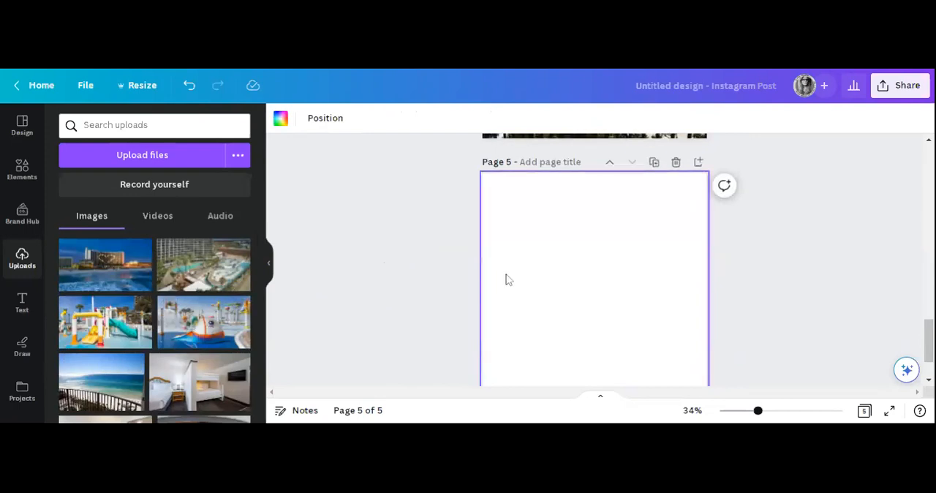
pyautogui.scroll(10, 505, 278)
pyautogui.scroll(-6, 509, 278)
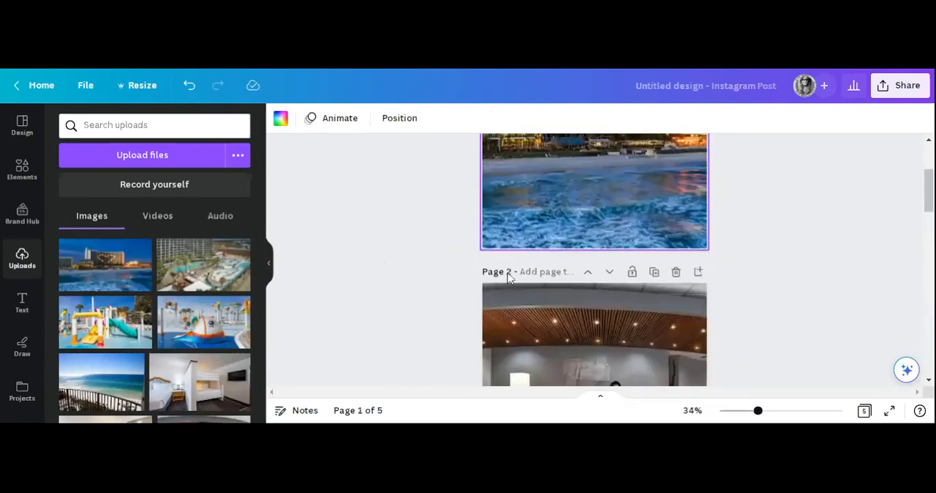
pyautogui.scroll(-3, 510, 278)
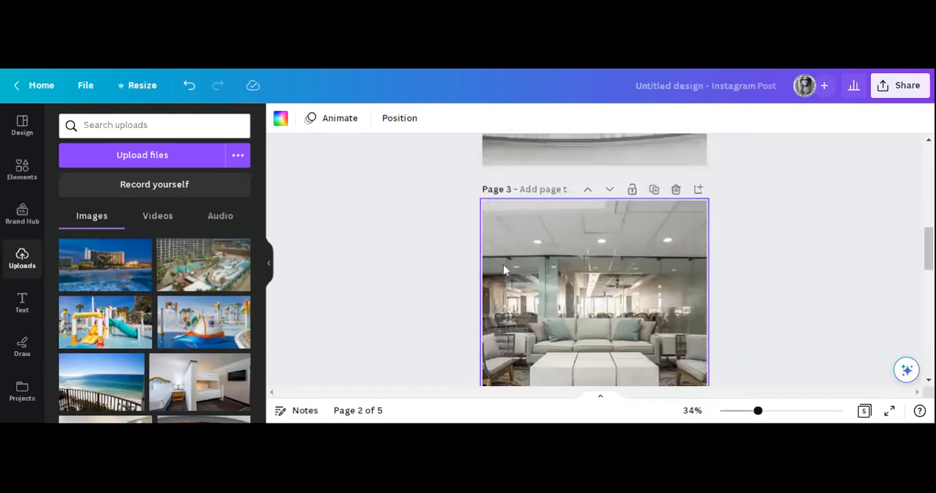
pyautogui.click(220, 271)
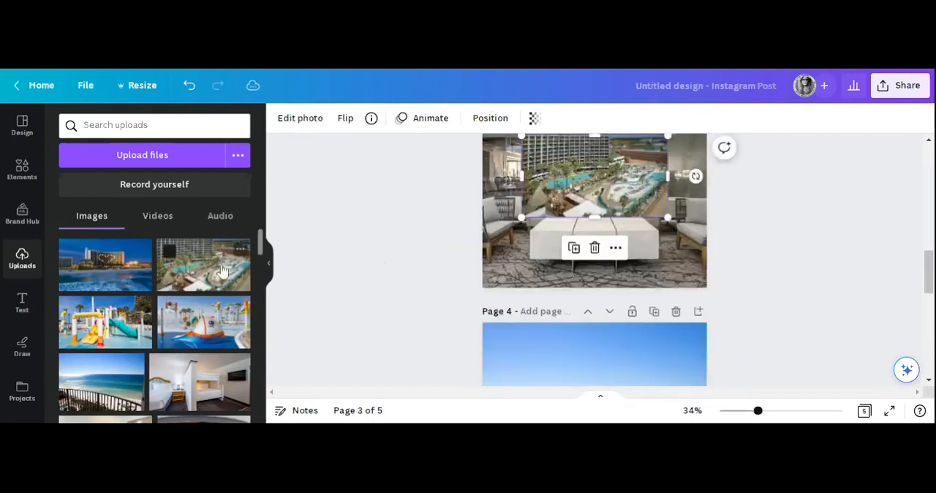
pyautogui.click(596, 248)
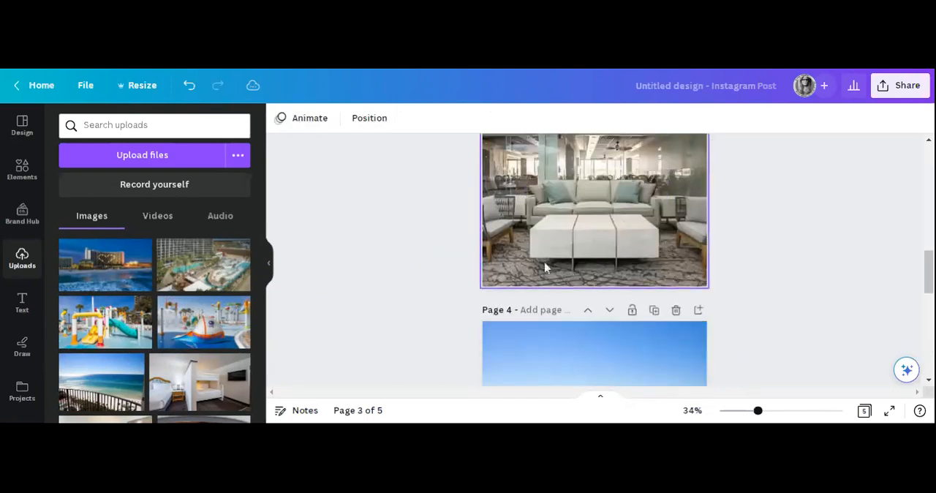
# Fill the fifth page with the aerial pool photo, and add a sixth page filled with the yellow-and-teal water slides photo.
pyautogui.scroll(-5, 526, 263)
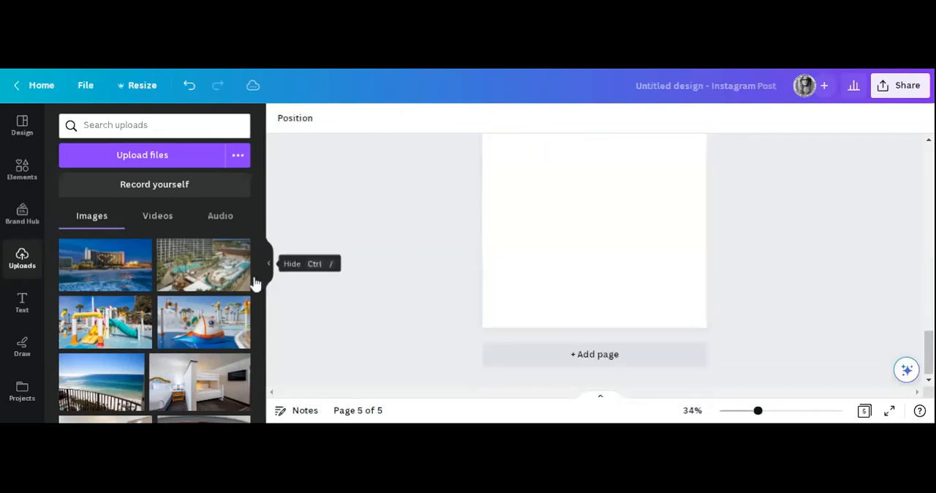
pyautogui.moveTo(205, 256); pyautogui.dragTo(430, 255)
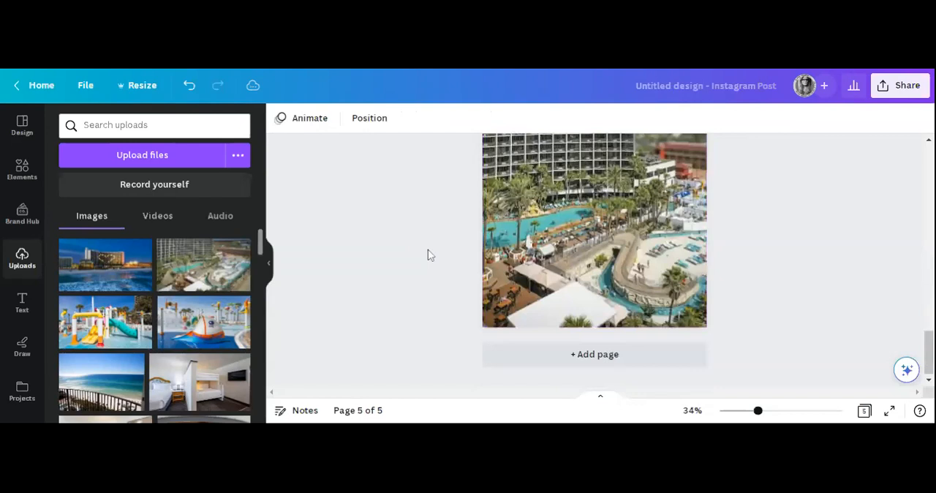
pyautogui.hotkey('ctrl', 'Return')
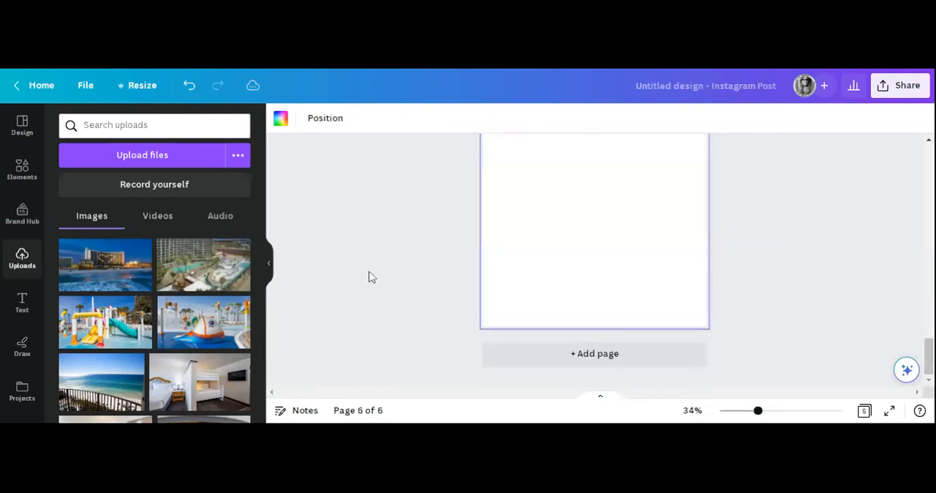
pyautogui.moveTo(124, 332); pyautogui.dragTo(501, 226)
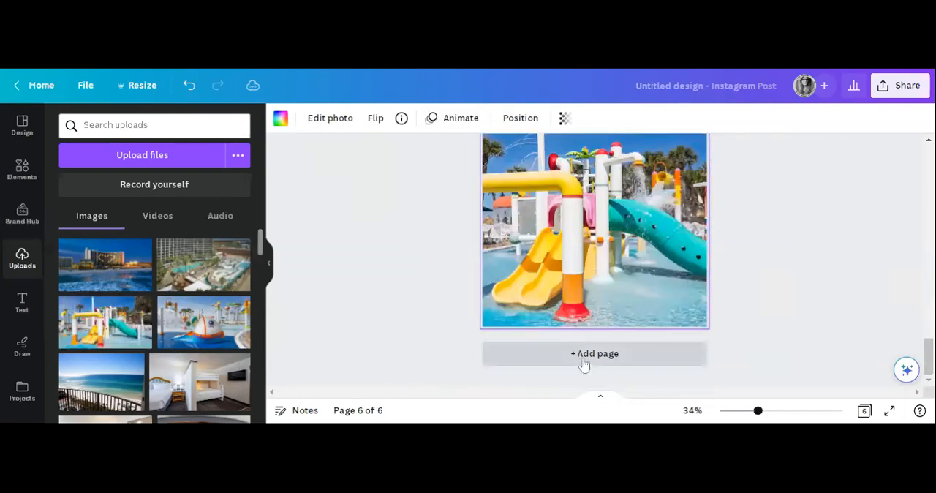
# Add a seventh page and fill it with the uploaded pirate-ship slide photo.
pyautogui.click(585, 354)
pyautogui.moveTo(179, 338); pyautogui.dragTo(489, 237)
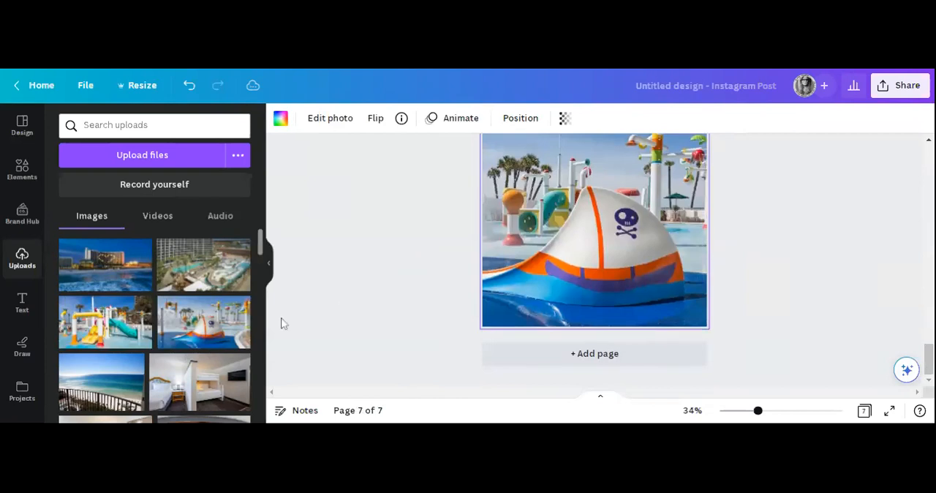
pyautogui.scroll(-1, 196, 358)
pyautogui.scroll(-1, 196, 359)
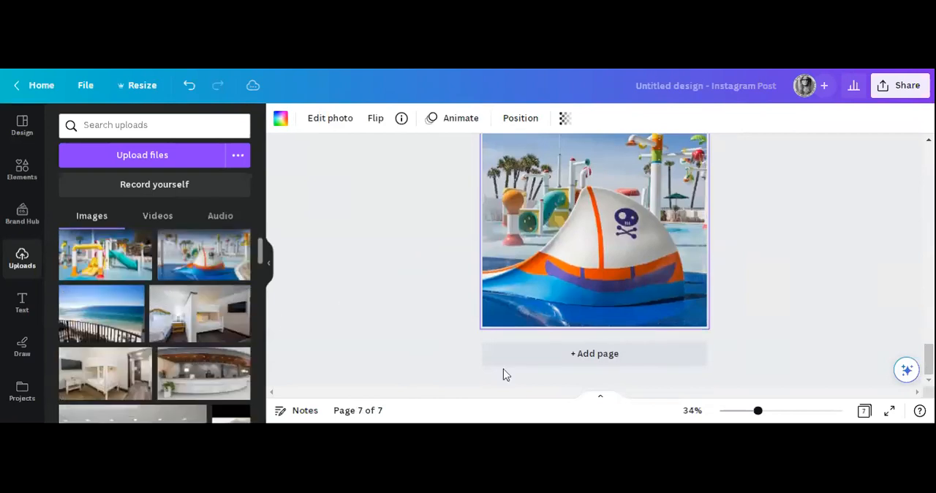
# Add an eighth page and fill it with the uploaded photo of the room with a partition wall and bunk bed.
pyautogui.click(545, 355)
pyautogui.scroll(-3, 156, 311)
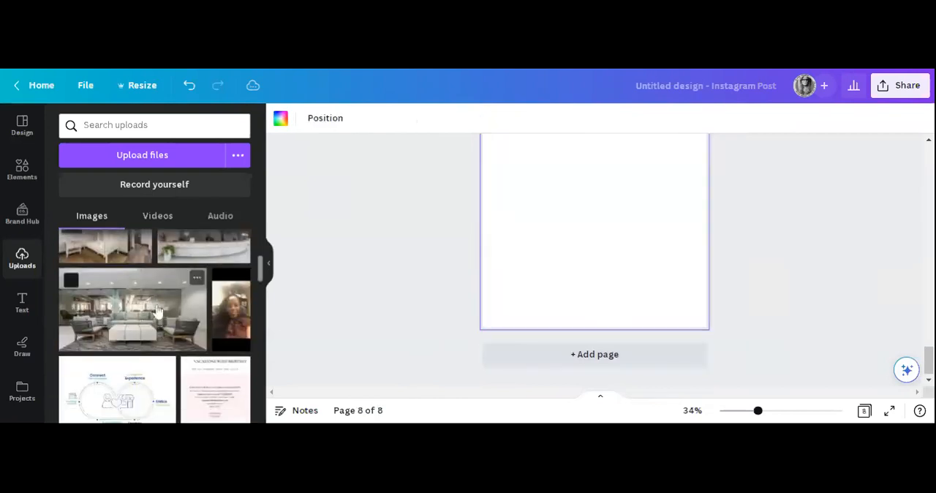
pyautogui.scroll(1, 169, 322)
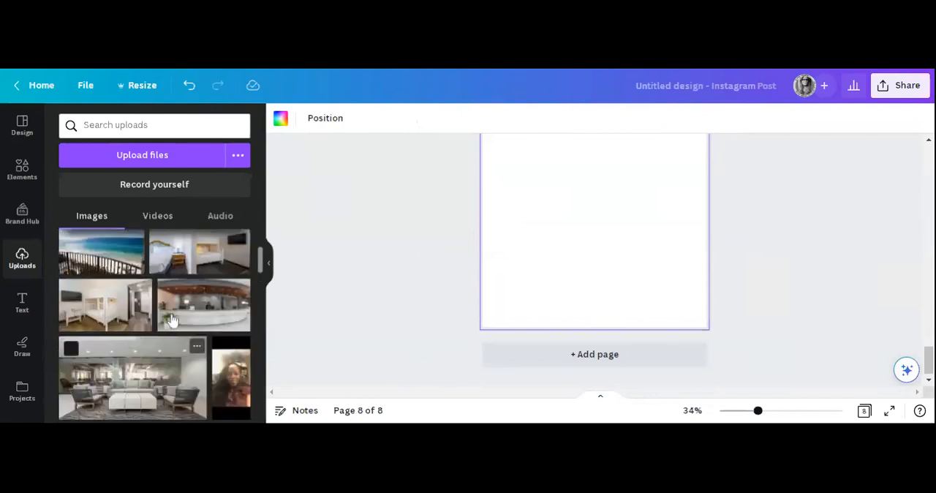
pyautogui.scroll(1, 176, 320)
pyautogui.click(237, 318)
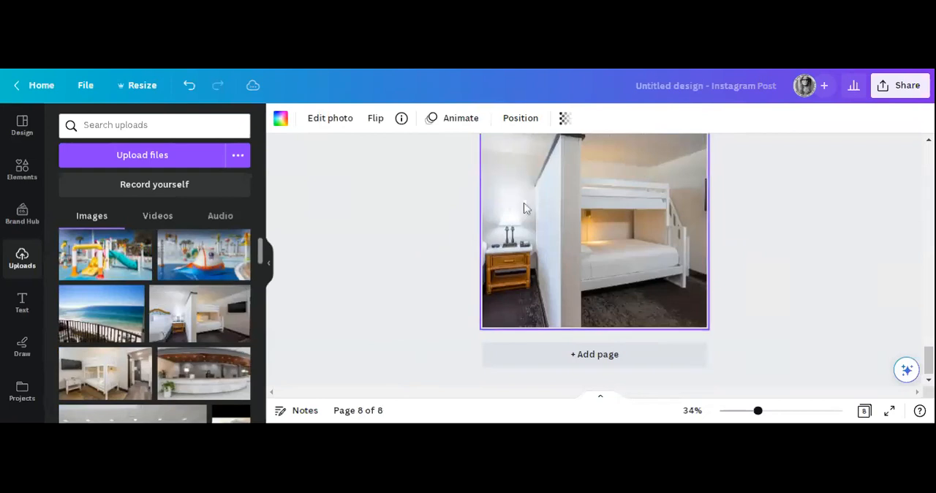
# Replace page 8's cropped photo with an uncropped copy of the same room photo, scaled to the page width and centred vertically.
pyautogui.scroll(1, 524, 207)
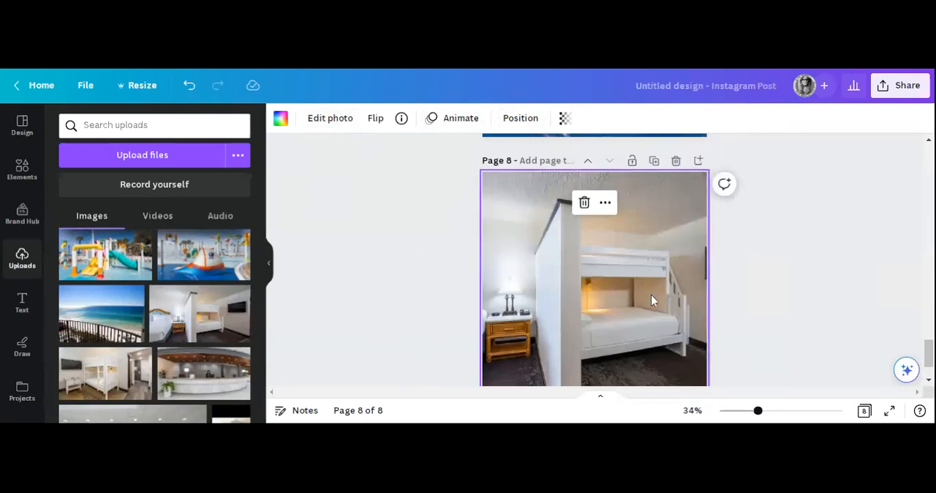
pyautogui.click(585, 203)
pyautogui.moveTo(184, 329); pyautogui.dragTo(215, 336)
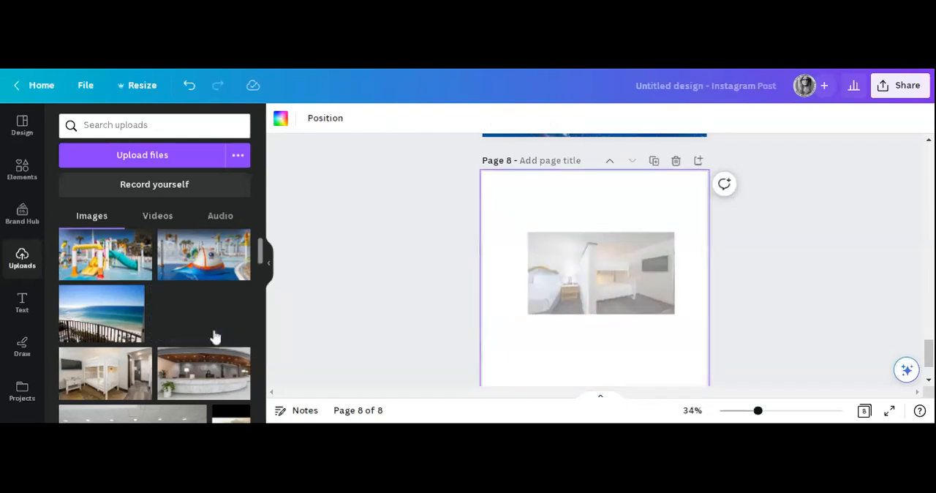
pyautogui.moveTo(523, 322); pyautogui.dragTo(494, 361)
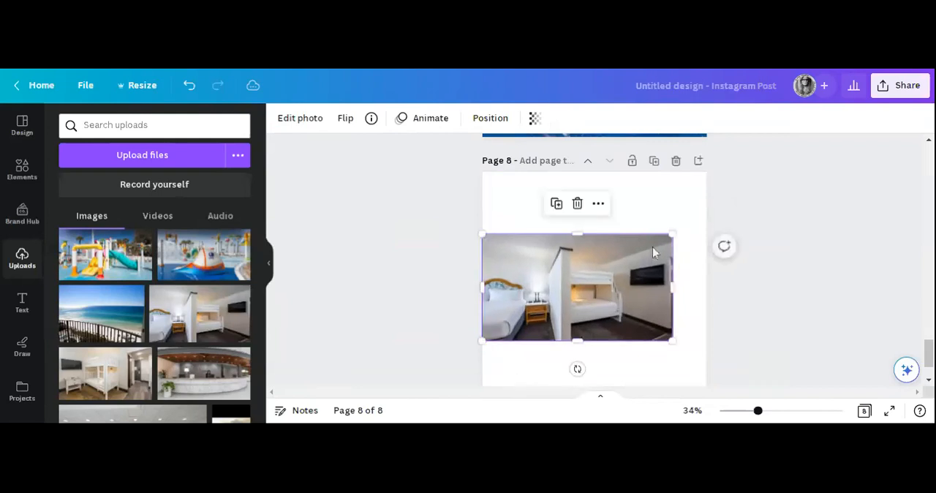
pyautogui.moveTo(674, 234); pyautogui.dragTo(706, 215)
pyautogui.click(787, 310)
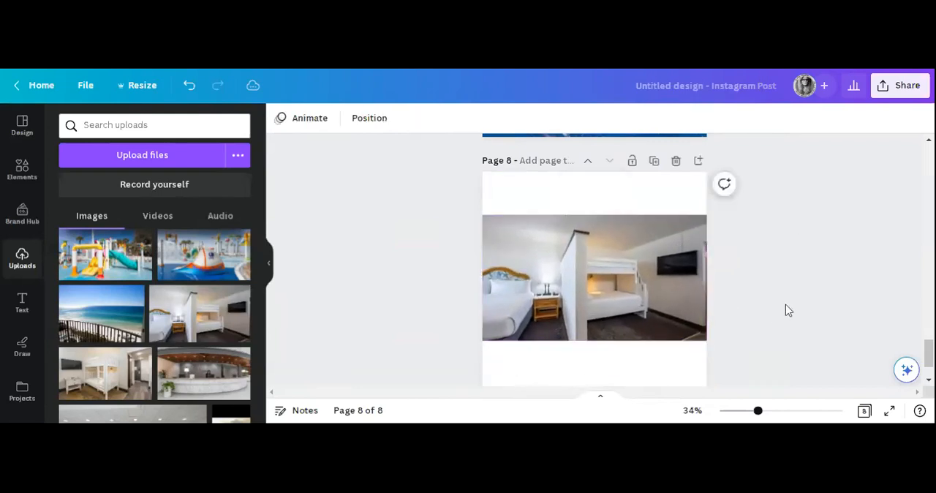
pyautogui.moveTo(603, 281); pyautogui.dragTo(603, 291)
# Set page 8's background to the light grey offered among the photo colors.
pyautogui.click(654, 197)
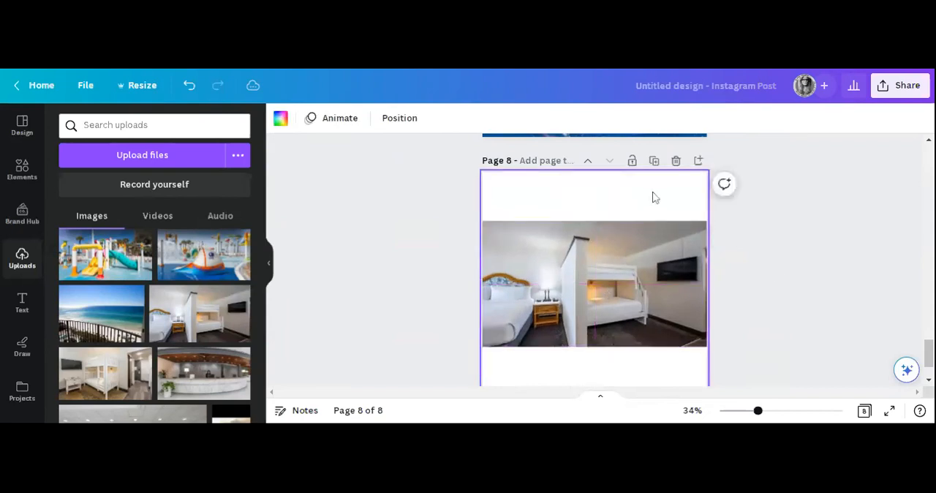
pyautogui.click(281, 119)
pyautogui.scroll(-4, 209, 292)
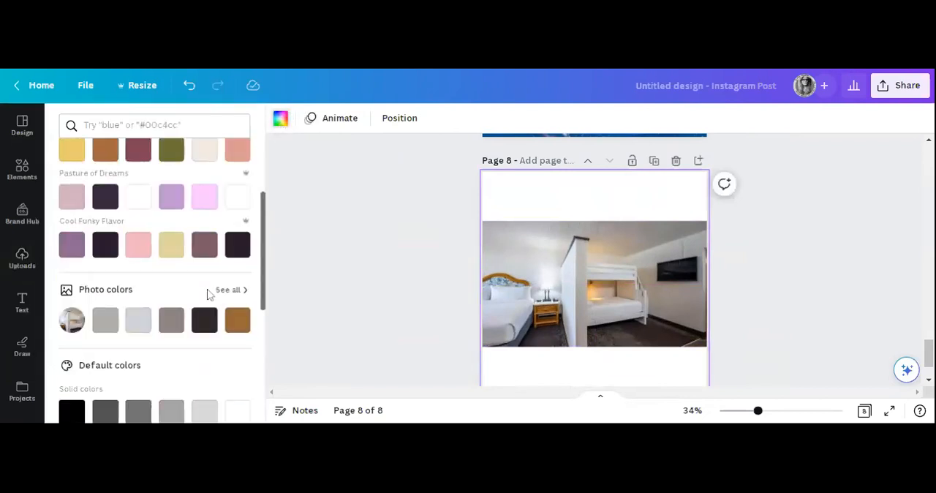
pyautogui.click(137, 256)
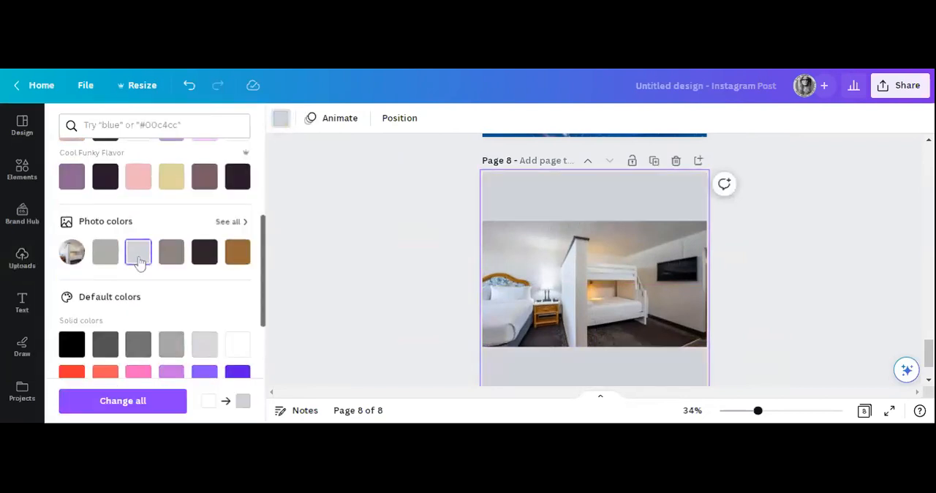
pyautogui.click(383, 309)
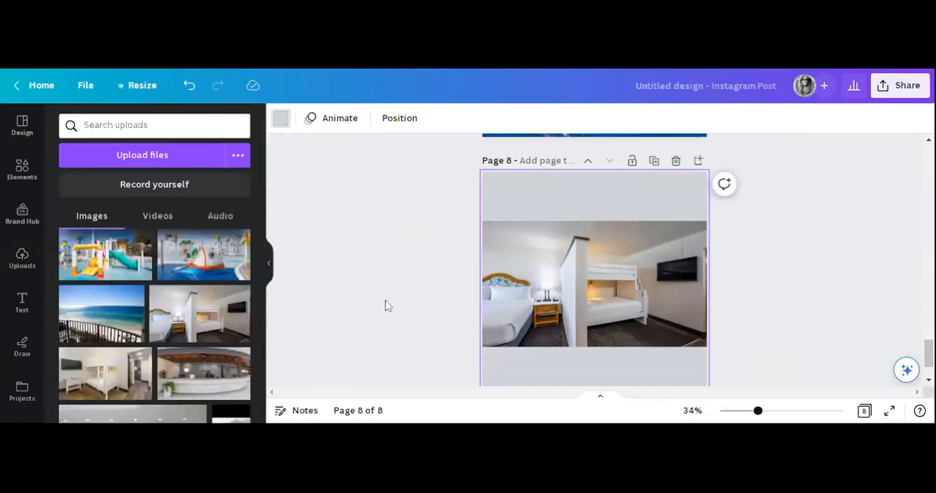
pyautogui.click(766, 290)
# Review all eight pages of the design from first to last, checking their order and photos.
pyautogui.scroll(-2, 765, 287)
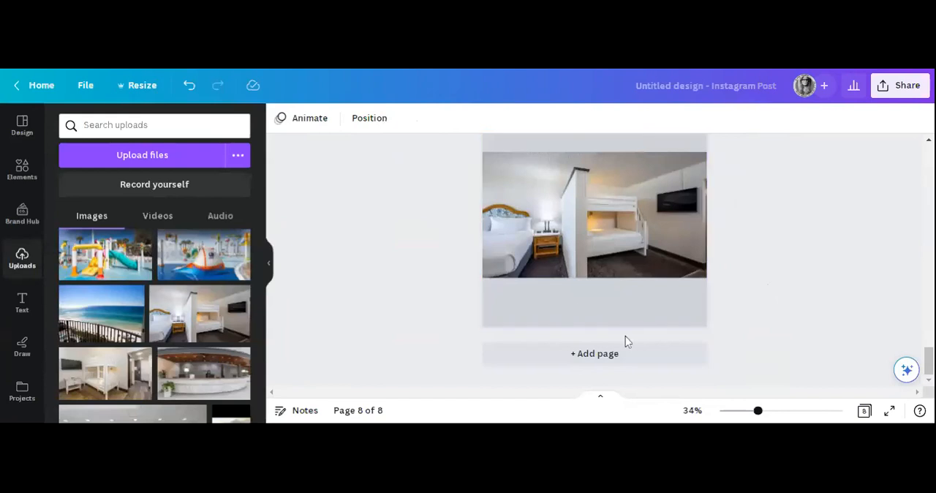
pyautogui.scroll(6, 629, 335)
pyautogui.scroll(12, 634, 326)
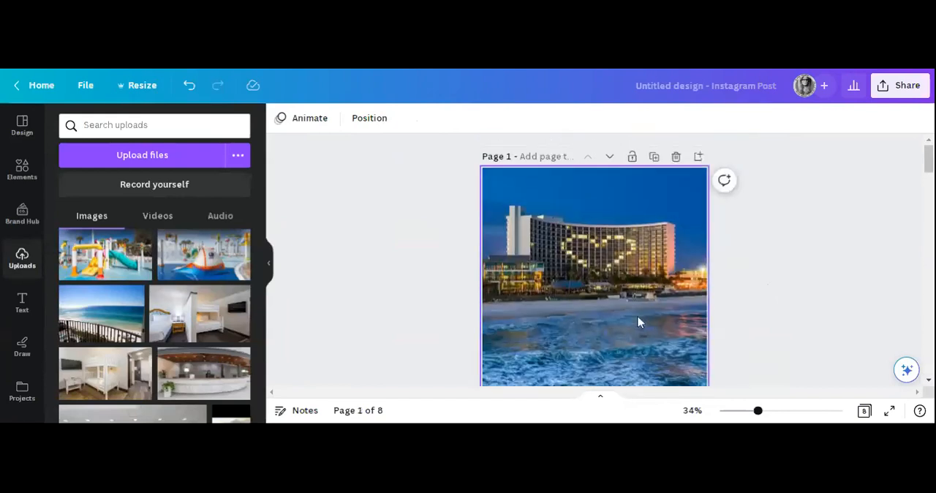
pyautogui.scroll(-1, 617, 303)
pyautogui.scroll(-8, 614, 302)
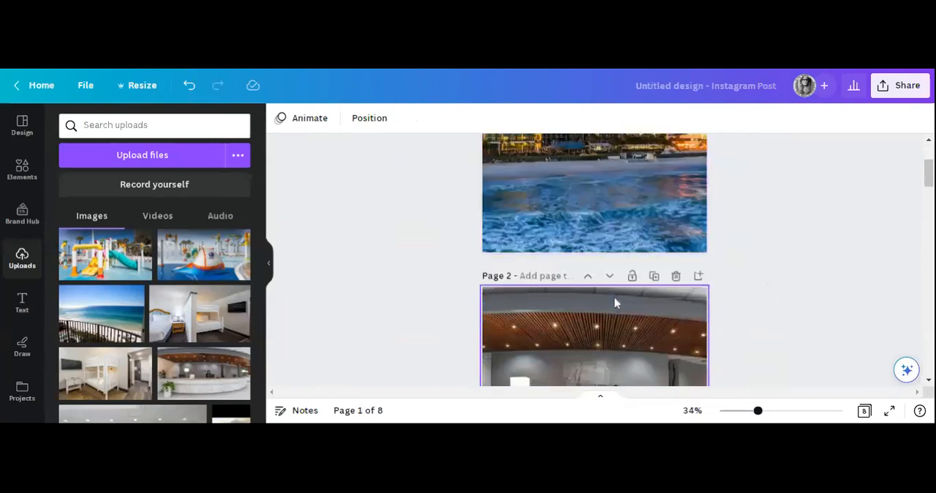
pyautogui.scroll(-8, 614, 302)
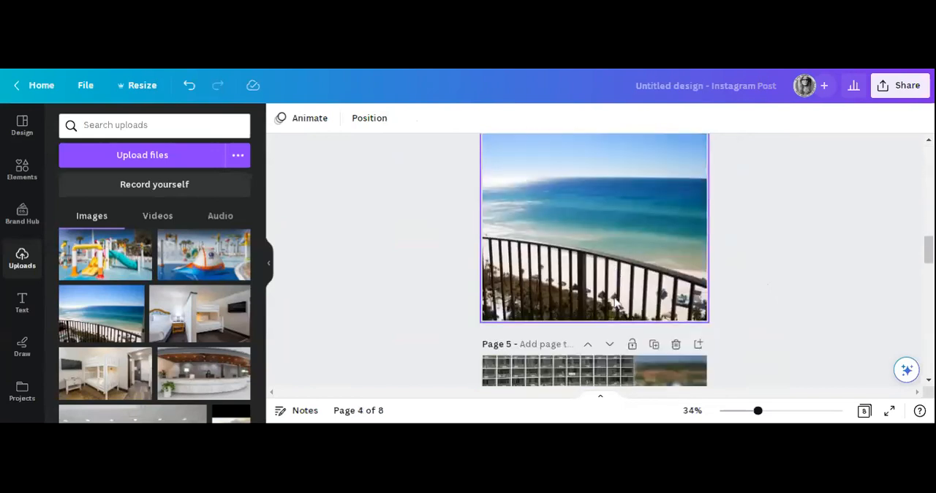
pyautogui.scroll(-8, 623, 272)
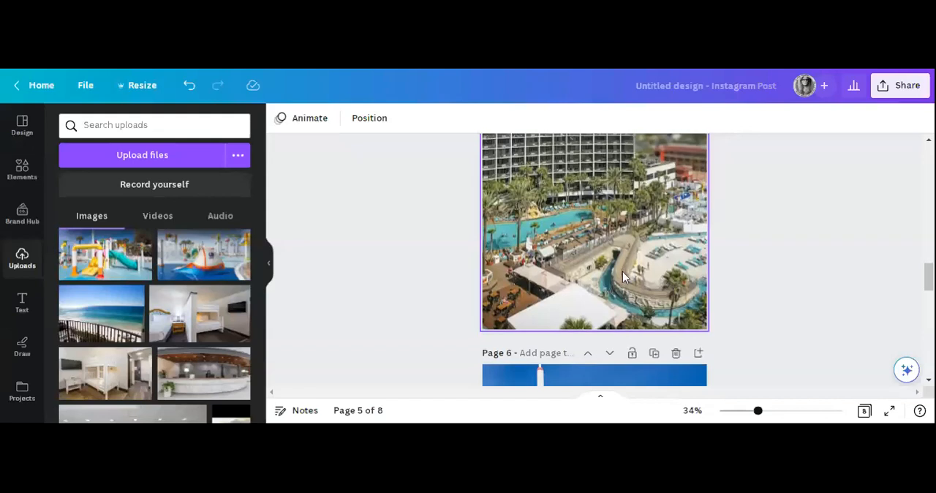
pyautogui.scroll(-6, 627, 278)
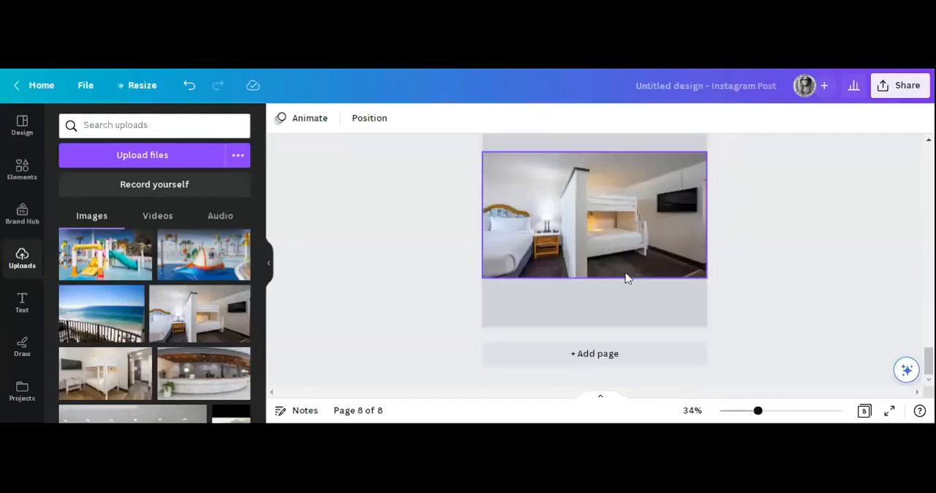
pyautogui.scroll(3, 386, 319)
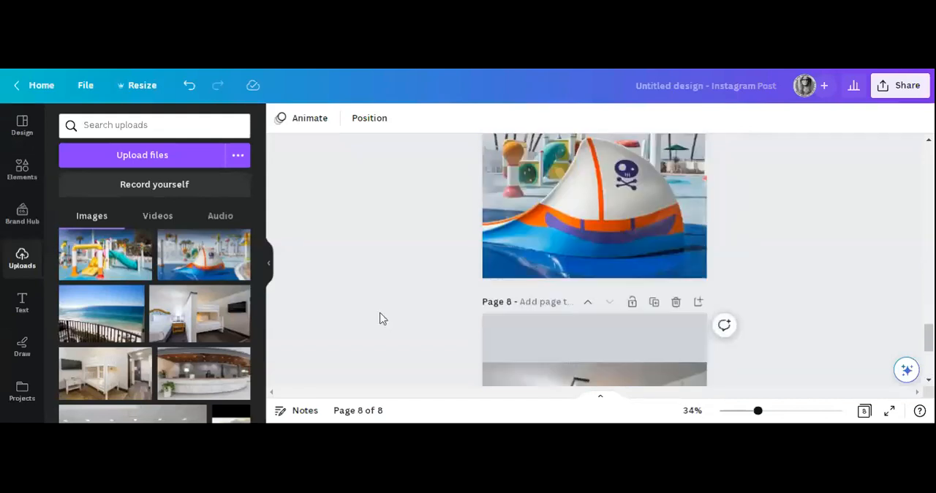
pyautogui.scroll(20, 380, 318)
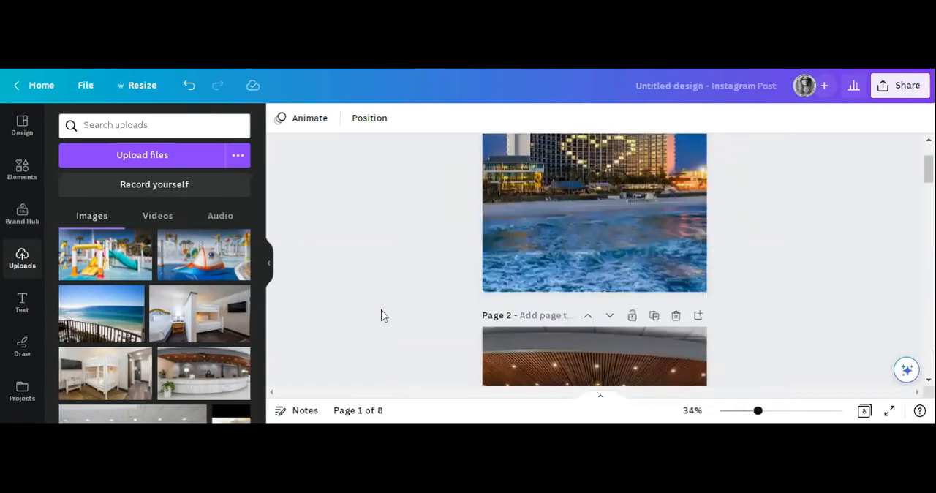
pyautogui.scroll(3, 444, 286)
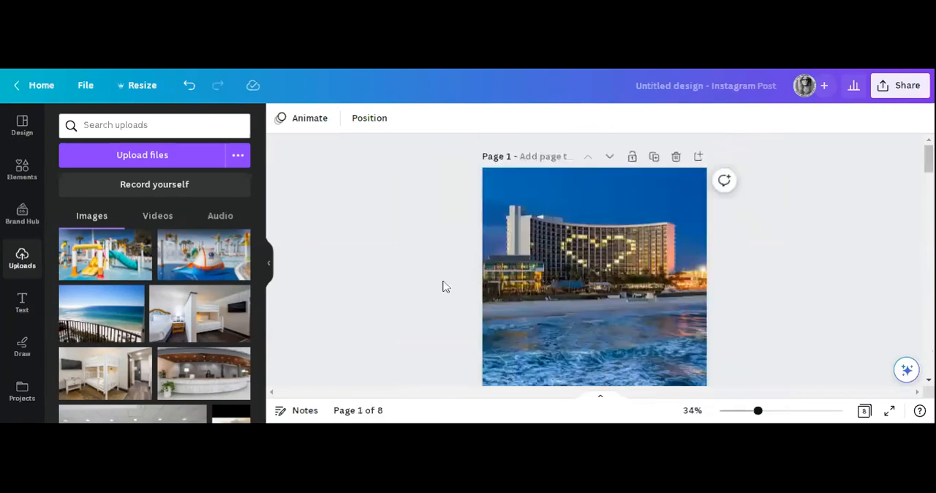
# Share the design on social to Instagram, using the option to schedule posts from desktop.
pyautogui.click(884, 88)
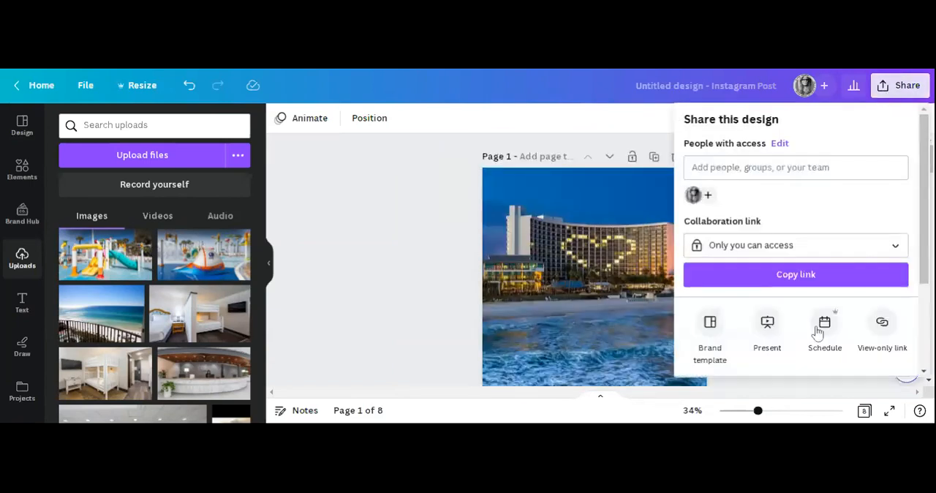
pyautogui.scroll(-3, 776, 376)
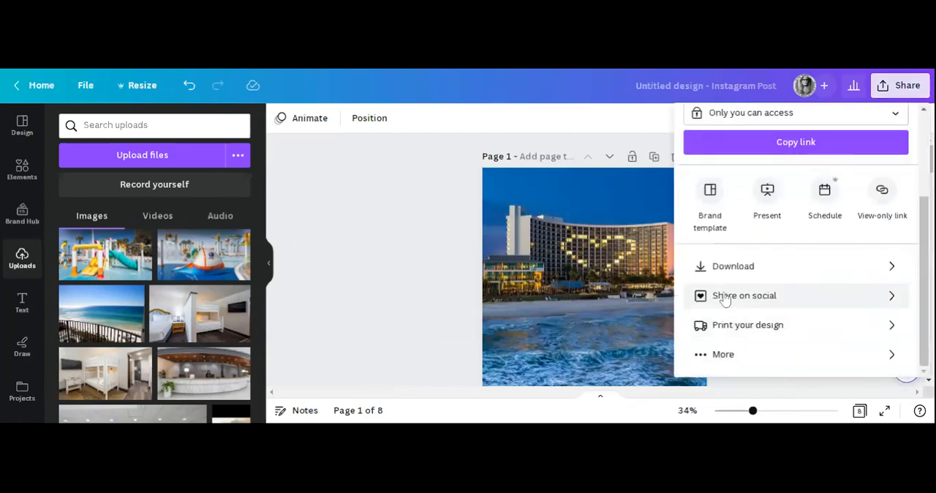
pyautogui.click(798, 302)
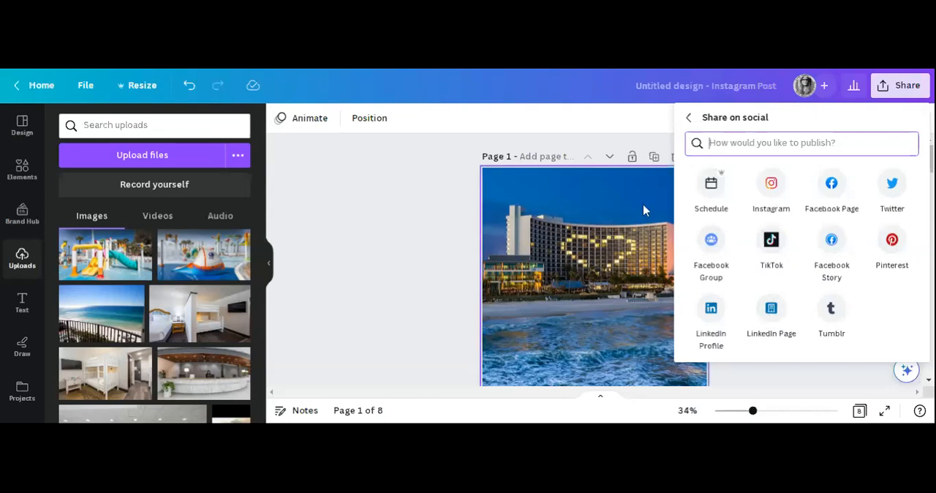
pyautogui.click(773, 196)
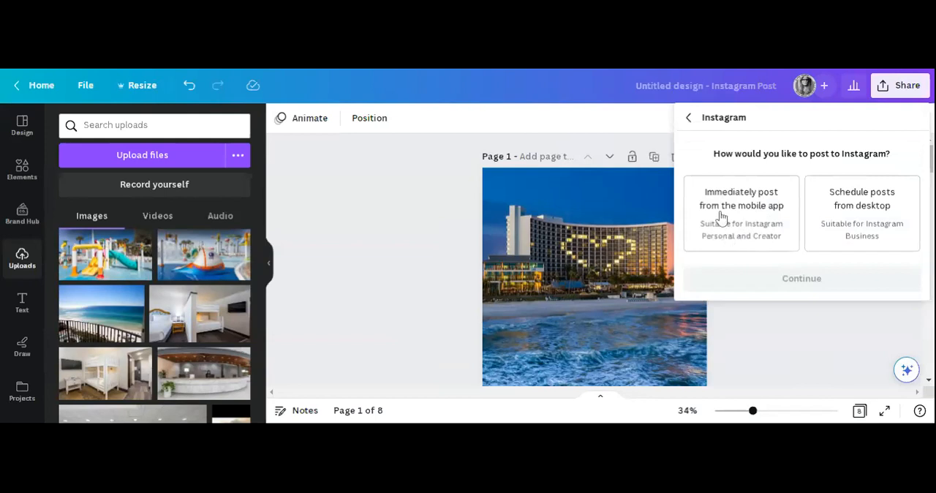
pyautogui.click(860, 227)
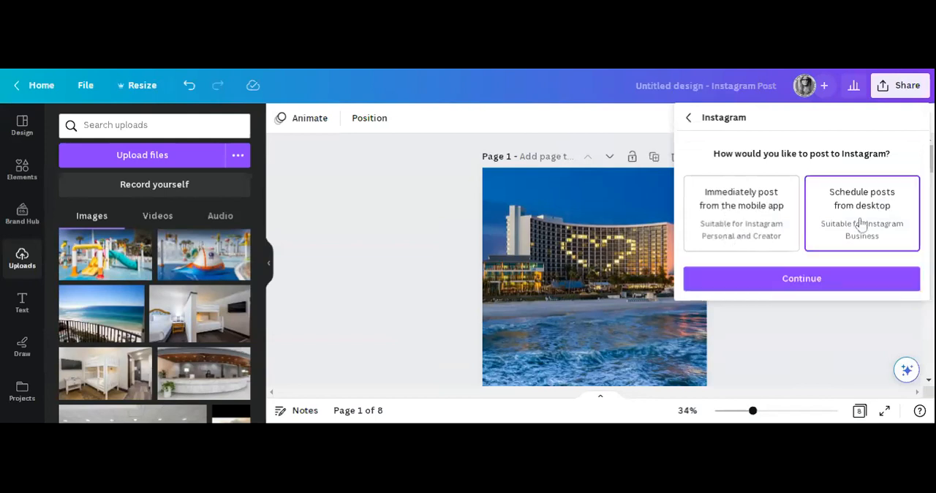
pyautogui.click(840, 279)
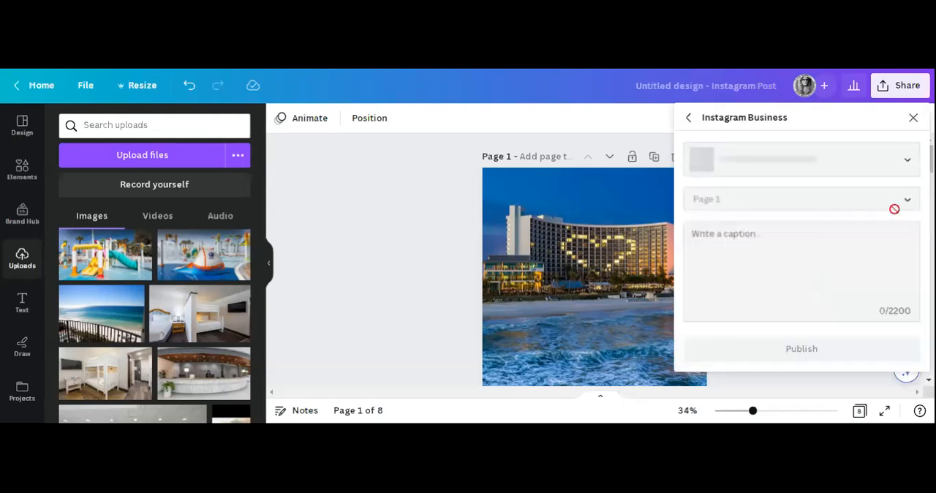
# Check the page choices for the Instagram Business post and keep Page 1 selected.
pyautogui.click(912, 203)
pyautogui.click(911, 202)
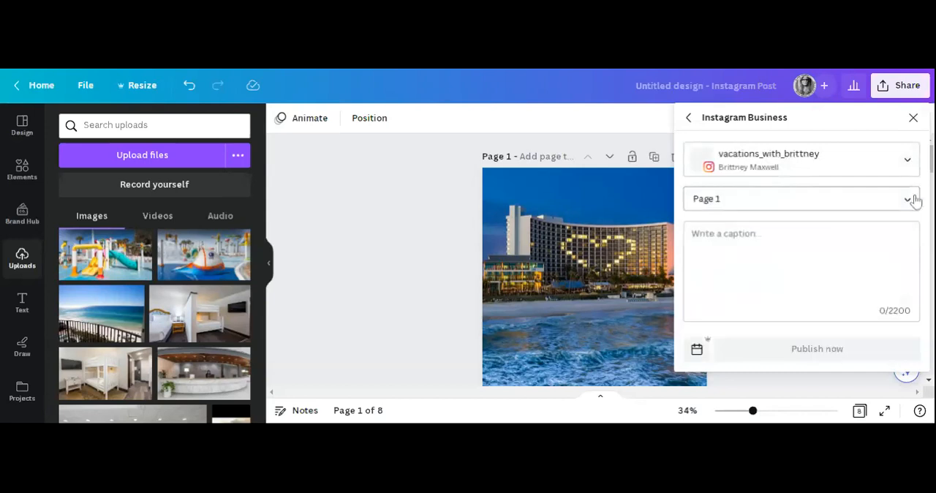
pyautogui.click(913, 200)
pyautogui.scroll(-2, 913, 211)
pyautogui.scroll(-3, 913, 211)
pyautogui.scroll(5, 912, 212)
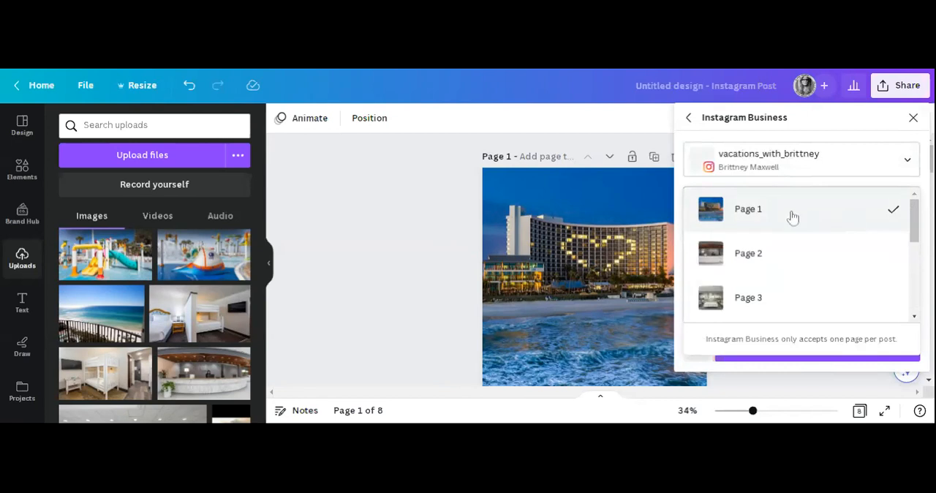
pyautogui.click(831, 218)
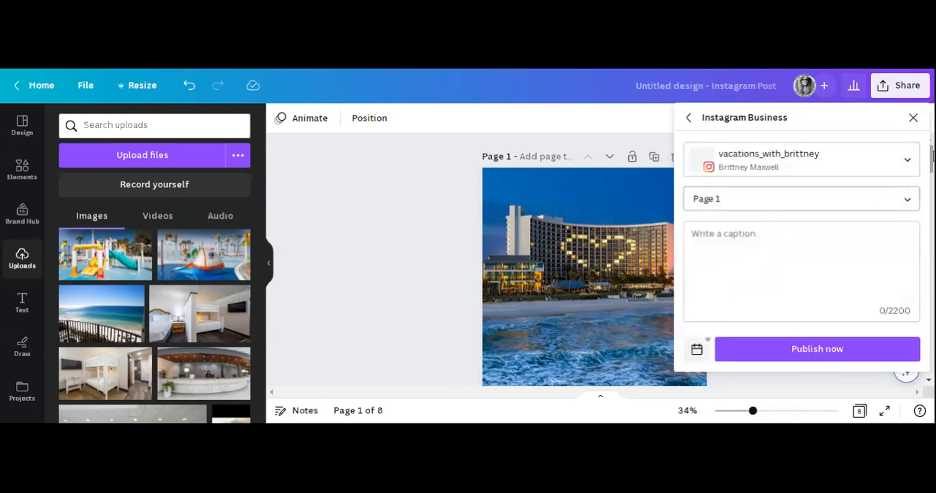
# Try a different account for the Instagram Business post, and return to the main sharing options.
pyautogui.click(906, 159)
pyautogui.click(788, 199)
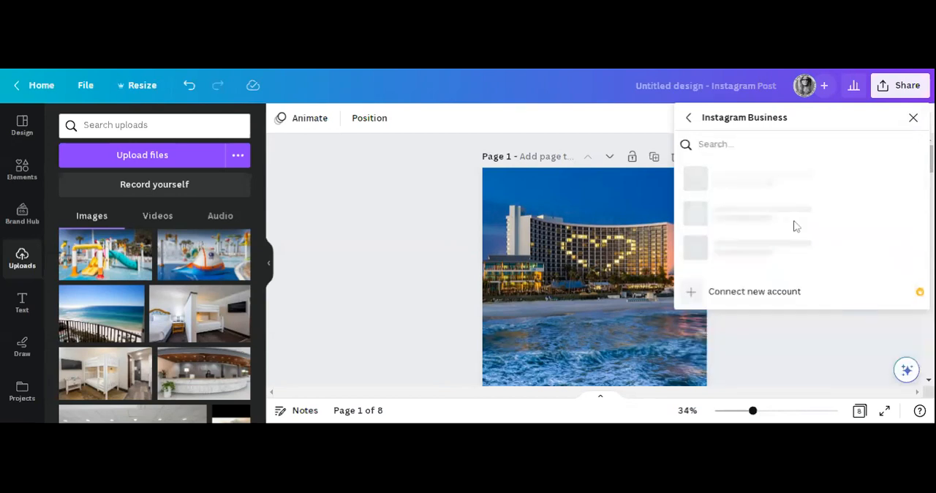
pyautogui.click(689, 117)
pyautogui.click(689, 117)
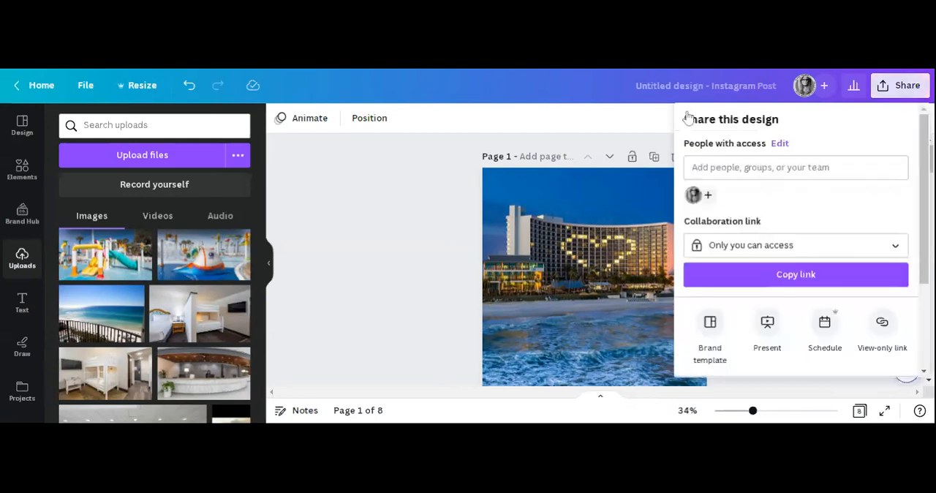
# Share the design on social to the agency's Facebook Page, with all eight pages included.
pyautogui.scroll(-3, 853, 295)
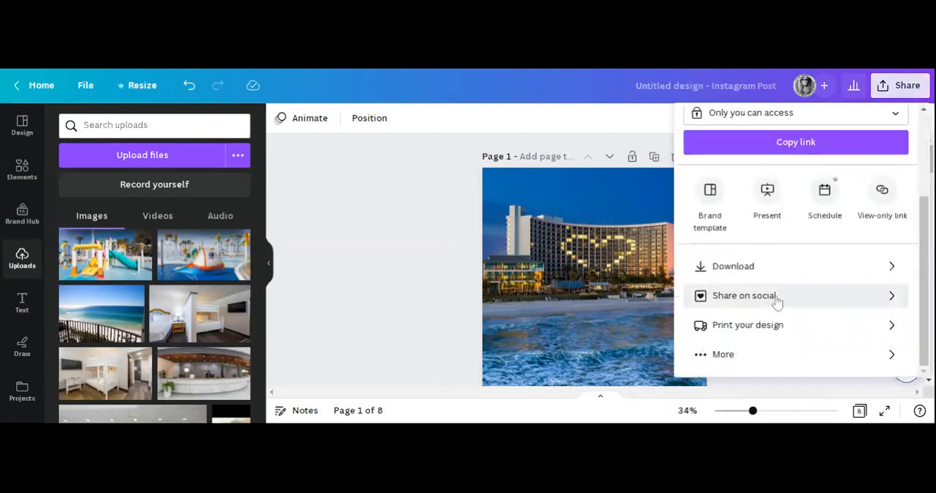
pyautogui.click(777, 298)
pyautogui.click(832, 185)
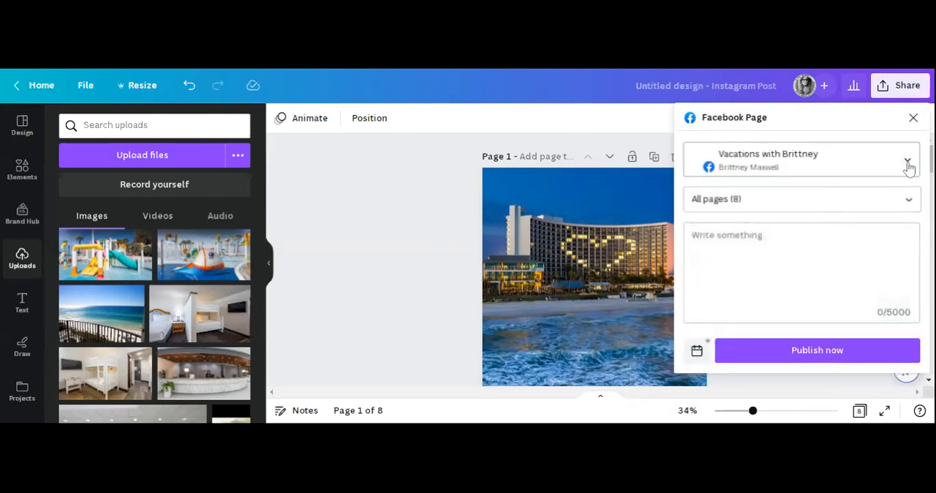
pyautogui.click(769, 244)
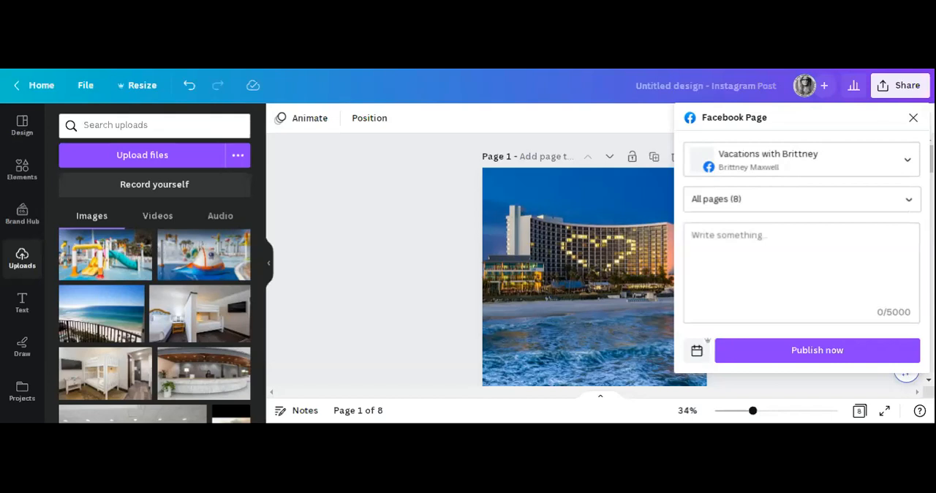
# Paste the copied "Panama City Beach Escape" quote summary into the Facebook post caption and read it through.
pyautogui.click(696, 240)
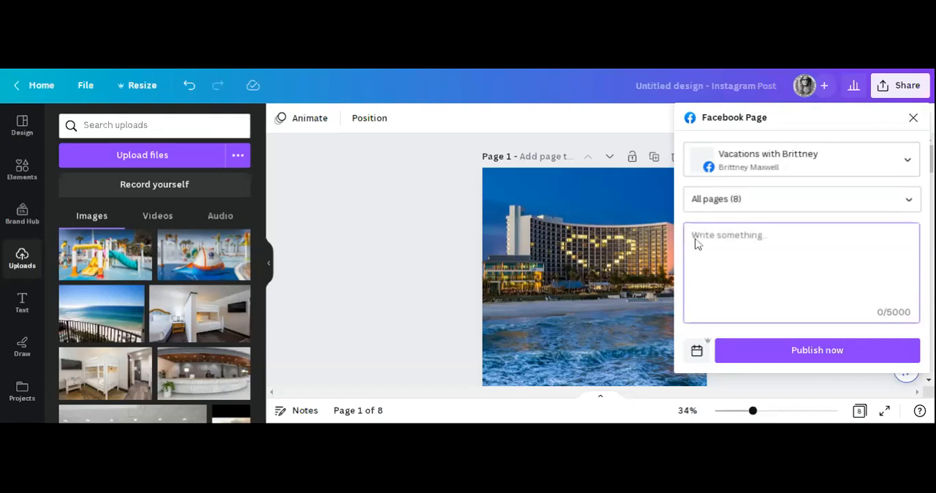
pyautogui.write('Panama City Beach Escape 5 Nights From $2322.15 5 Nights at 4 Star Resort Panama City Beach, an IHG Hotel  Enjoy Wonderful Panama City Beach  Great Value')
pyautogui.scroll(3, 801, 270)
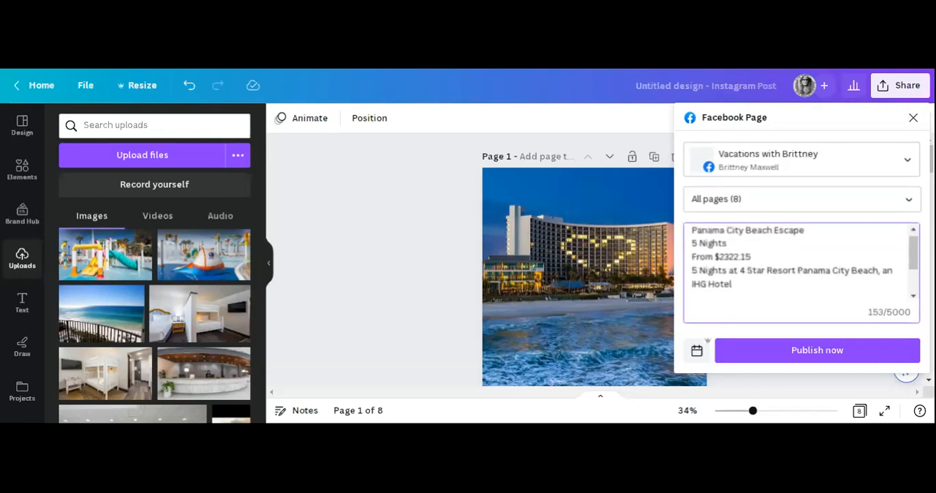
pyautogui.scroll(-2, 801, 262)
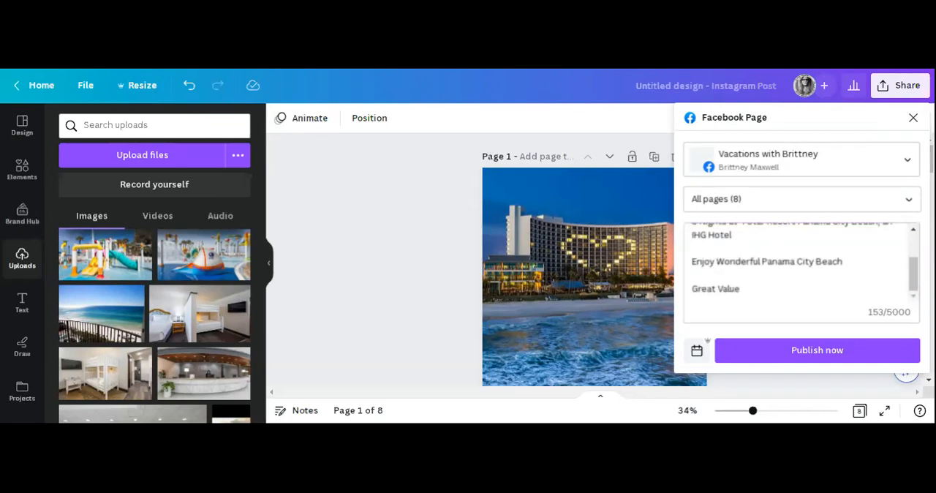
# Delete the "Great Value" line and the blank lines above it from the end of the caption.
pyautogui.click(742, 289)
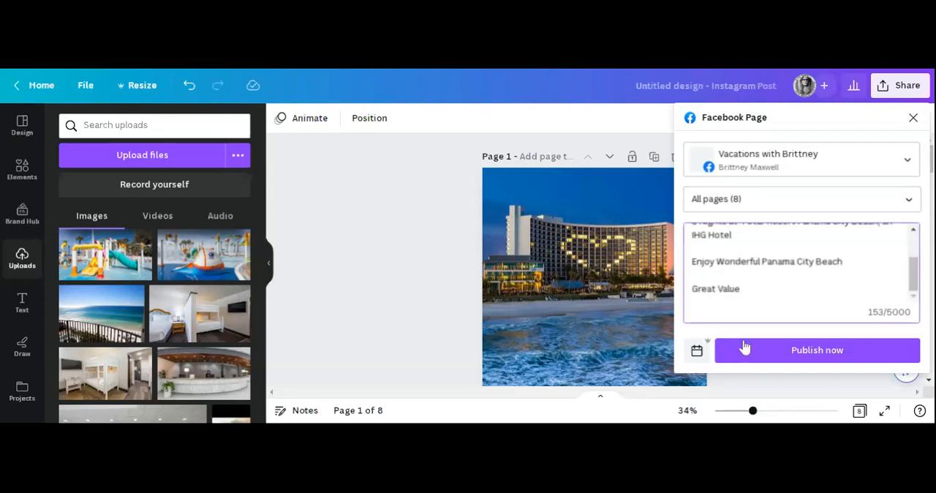
pyautogui.press('BackSpace')
pyautogui.press('BackSpace')
pyautogui.press('BackSpace')
pyautogui.press('BackSpace')
pyautogui.press('BackSpace')
pyautogui.press('BackSpace')
pyautogui.press('BackSpace')
pyautogui.press('BackSpace')
pyautogui.press('BackSpace')
pyautogui.press('BackSpace')
pyautogui.press('BackSpace')
pyautogui.press('BackSpace')
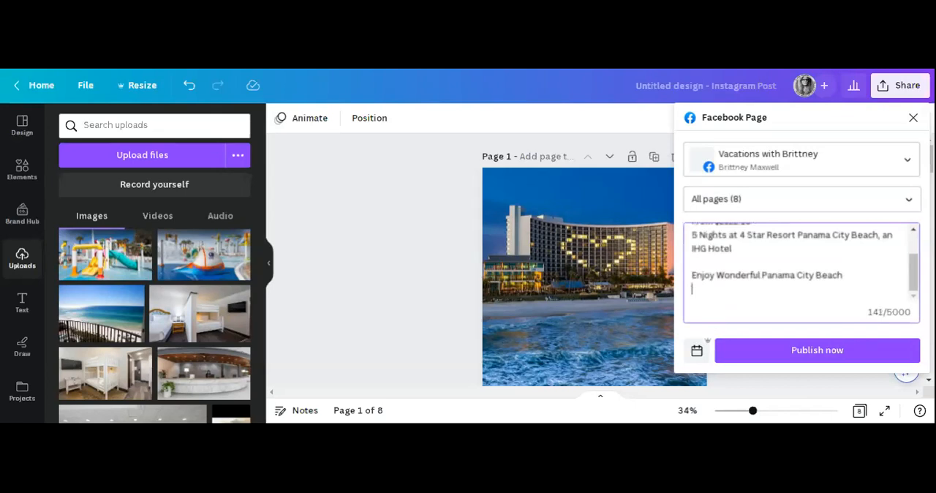
pyautogui.press('BackSpace')
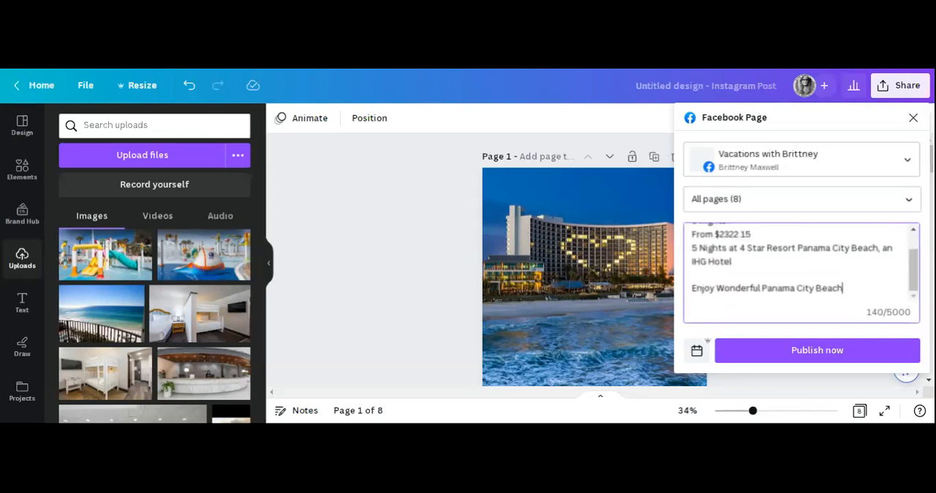
# Paste the copied room details above the "Enjoy Wonderful Panama City Beach" line and capitalize "Standard".
pyautogui.click(843, 288)
pyautogui.click(696, 274)
pyautogui.write('standard 1 queen bed and 1 bunk bed - Breakfast 1 Rooms, 2 Adults 2 Children Includes Breakfast Breakfast')
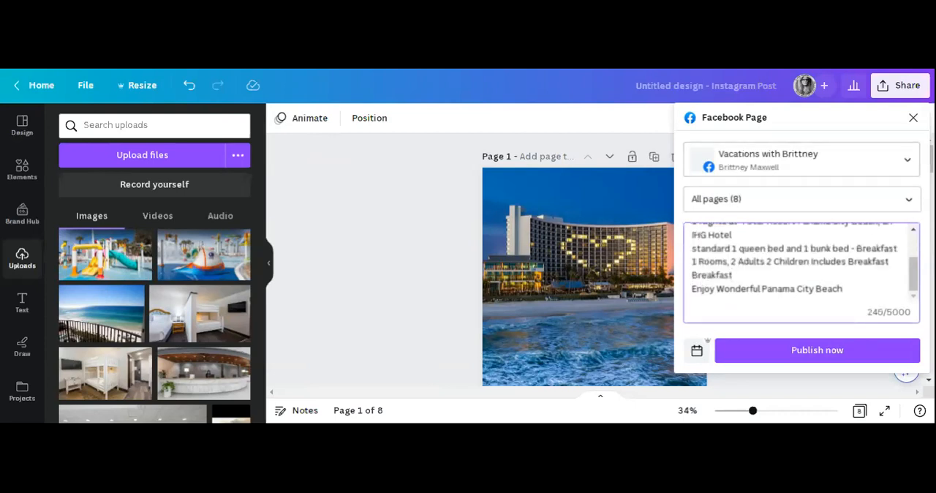
pyautogui.click(692, 249)
pyautogui.press('Right')
pyautogui.press('BackSpace')
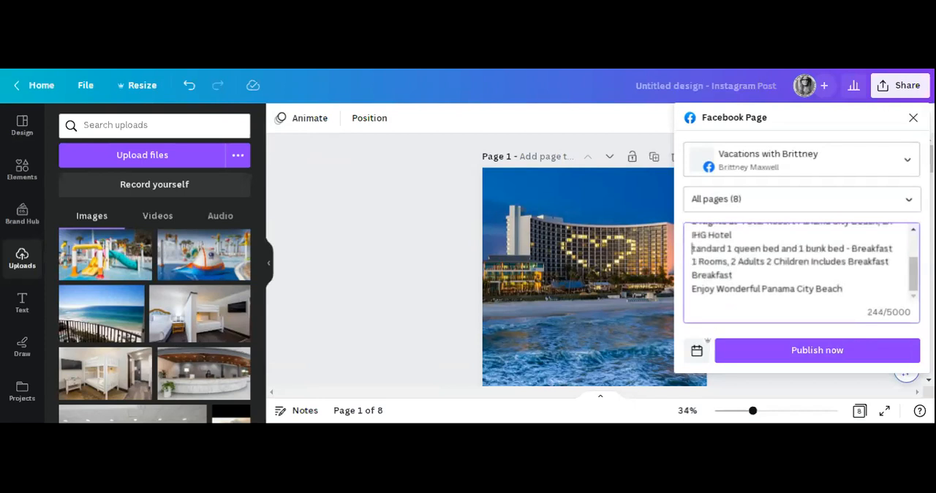
pyautogui.write('S')
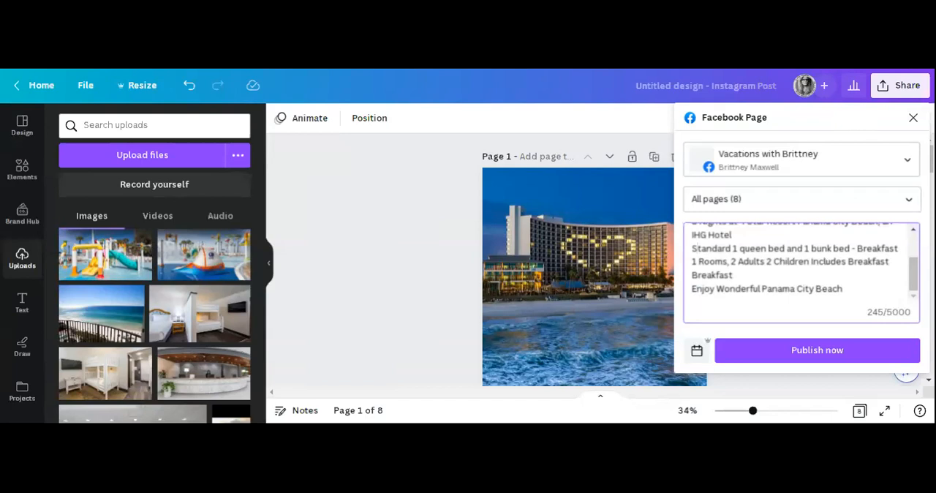
# Remove the separate "Breakfast" line and the "- Breakfast" ending of the bed description line.
pyautogui.moveTo(733, 276); pyautogui.dragTo(692, 276)
pyautogui.press('BackSpace')
pyautogui.moveTo(899, 248); pyautogui.dragTo(851, 248)
pyautogui.press('BackSpace')
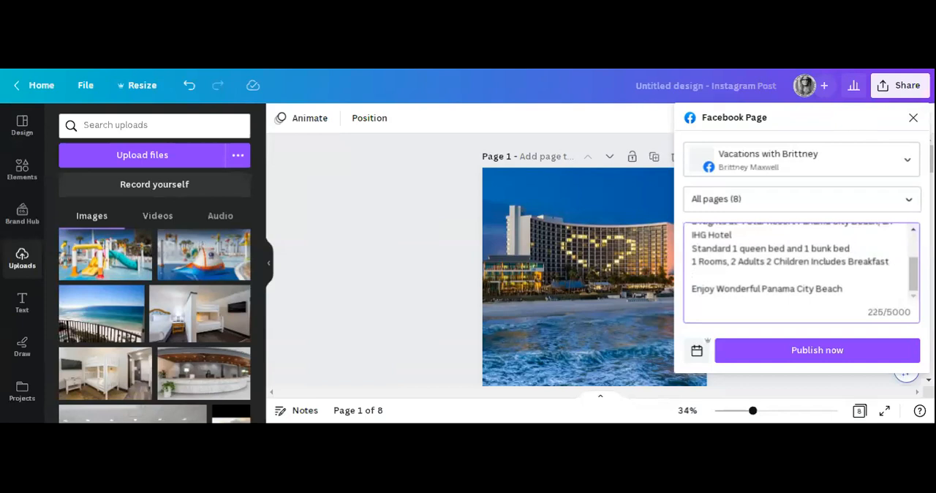
# Add a blank line below the room and guest details and paste the copied hotel location description there.
pyautogui.moveTo(811, 261); pyautogui.dragTo(692, 261)
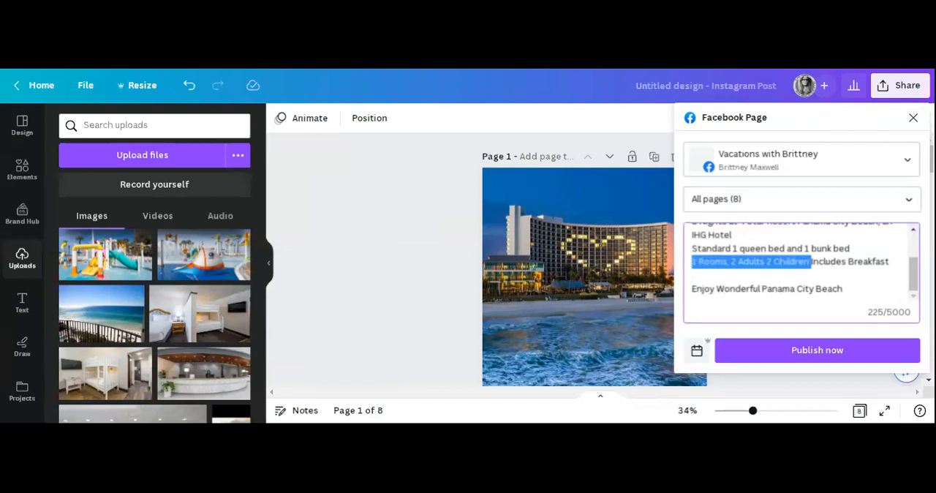
pyautogui.click(694, 275)
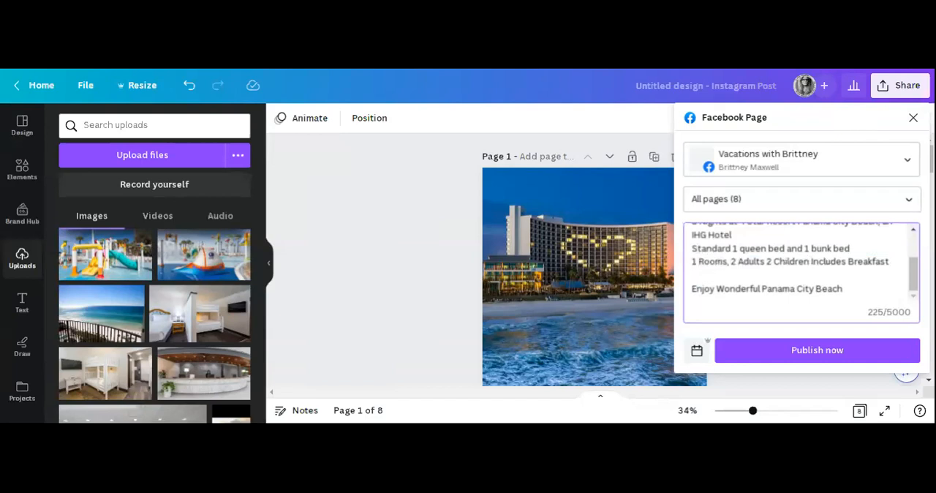
pyautogui.scroll(1, 799, 265)
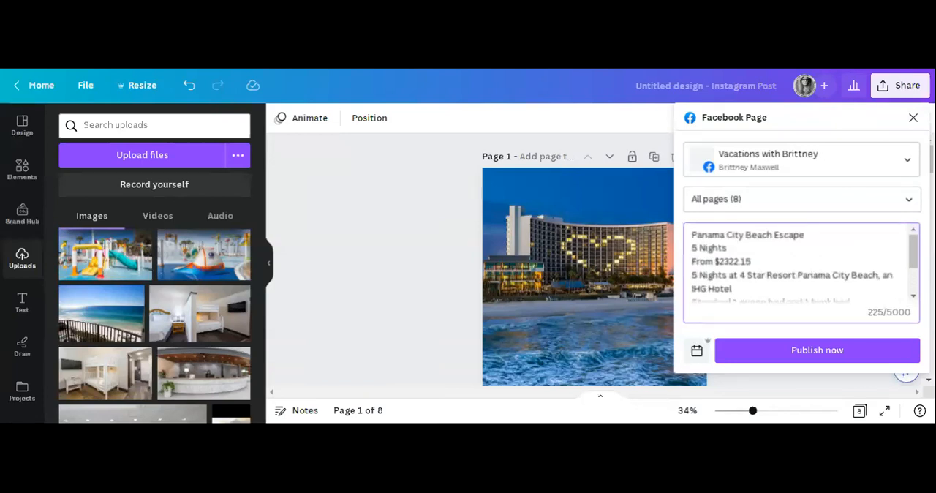
pyautogui.scroll(-2, 798, 265)
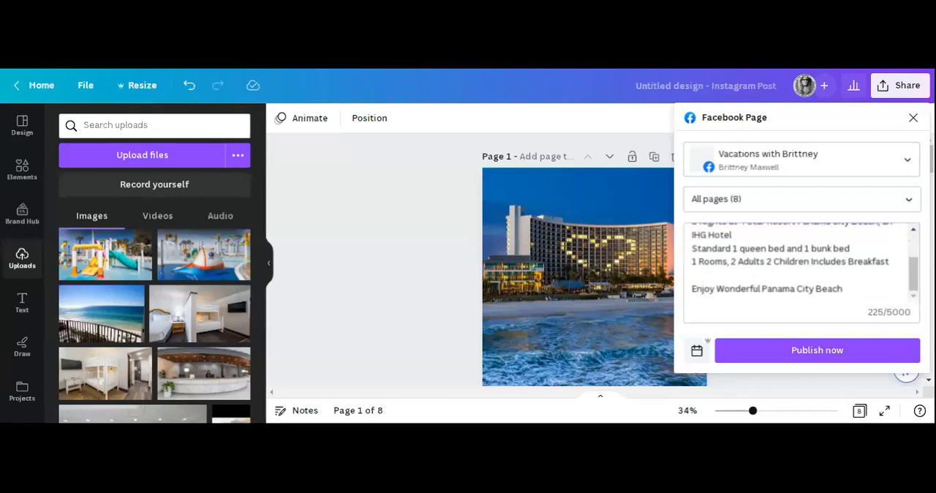
pyautogui.click(694, 275)
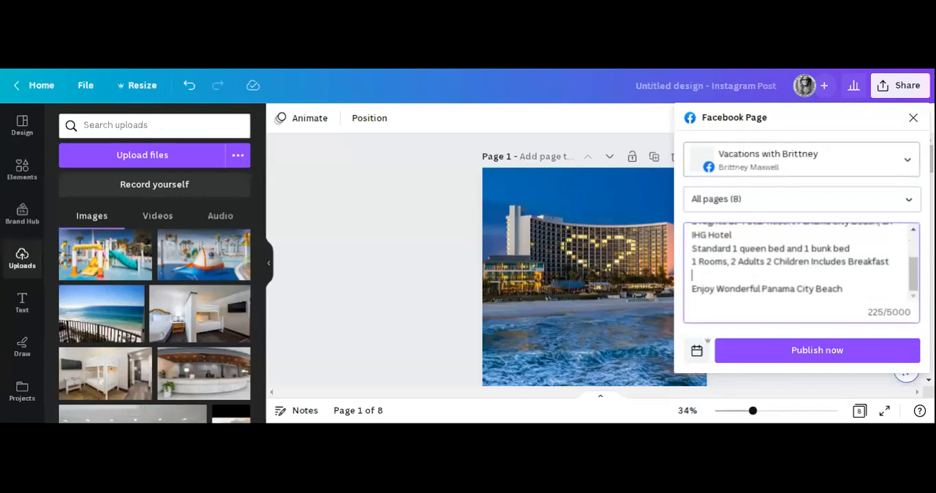
pyautogui.press('Return')
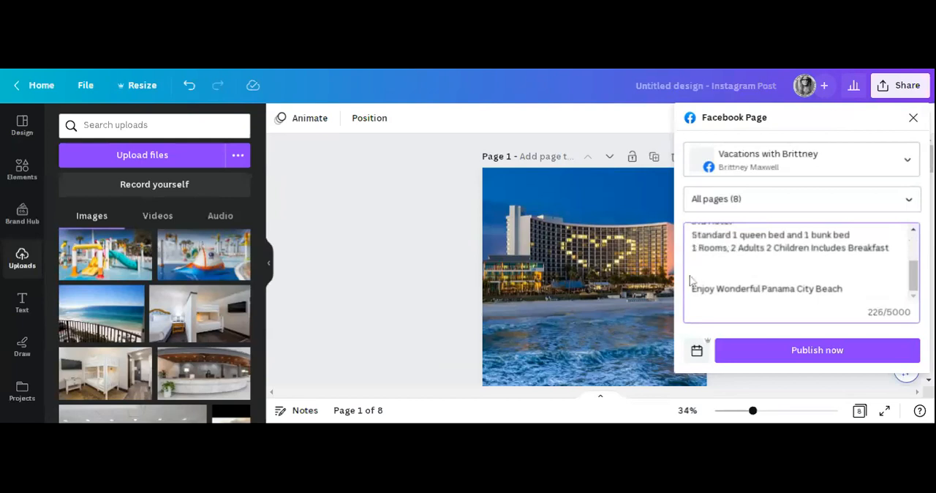
pyautogui.hotkey('ctrl', 'v')
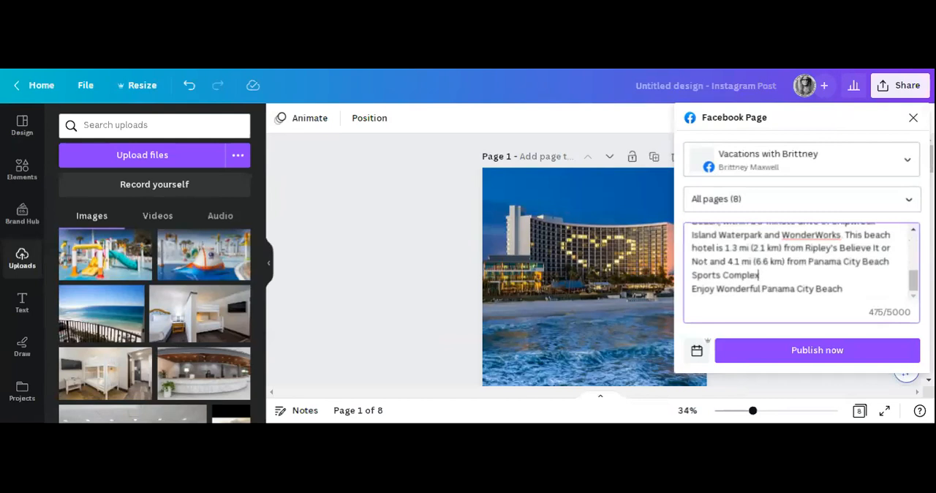
# Remove the extra space before "Hotel places you in the heart of Panama City Beach".
pyautogui.scroll(1, 801, 262)
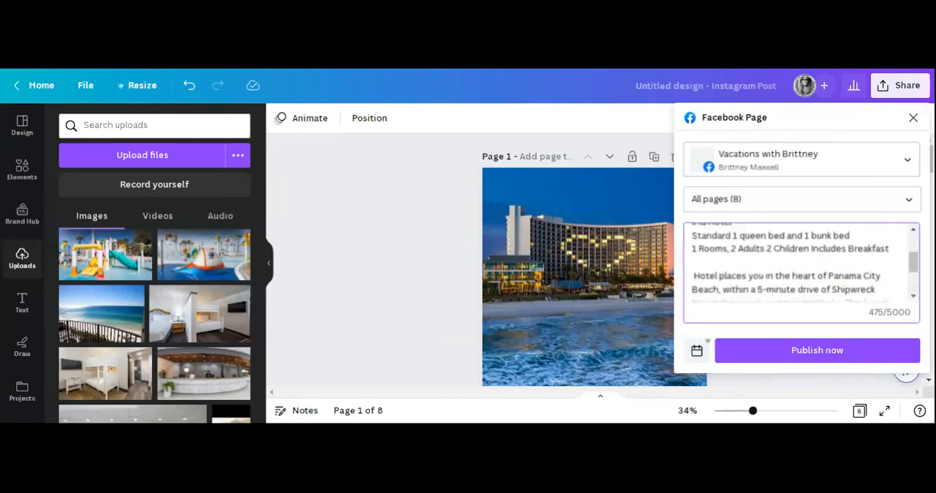
pyautogui.scroll(-1, 802, 262)
pyautogui.scroll(2, 802, 262)
pyautogui.press('BackSpace')
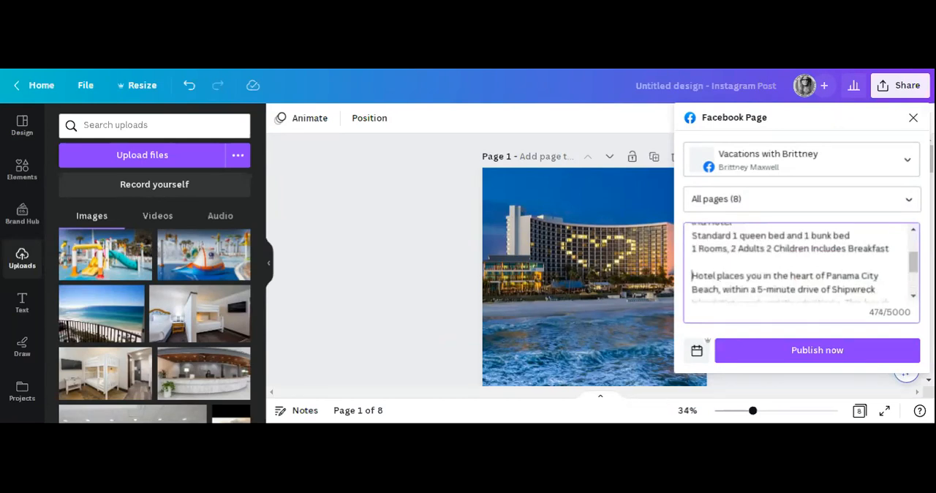
# Review the location description and the lines around it in the caption for wording that needs trimming.
pyautogui.scroll(-1, 802, 262)
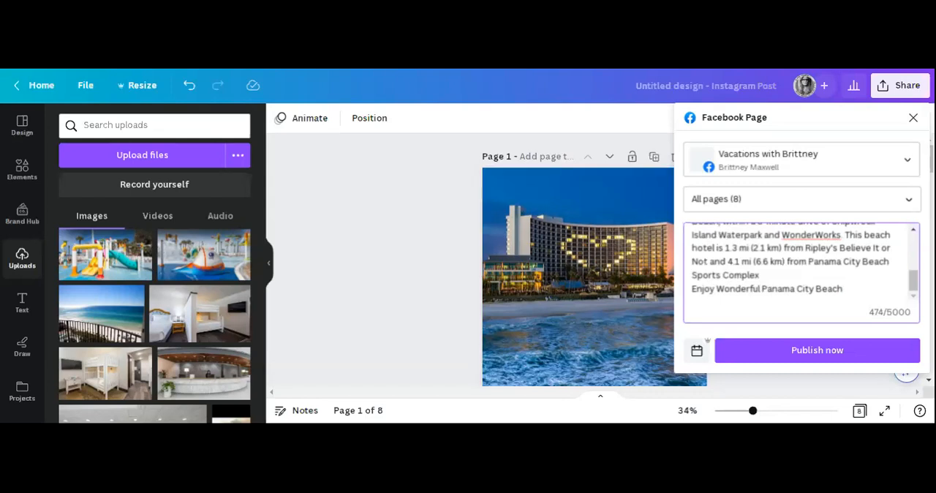
pyautogui.scroll(2, 802, 262)
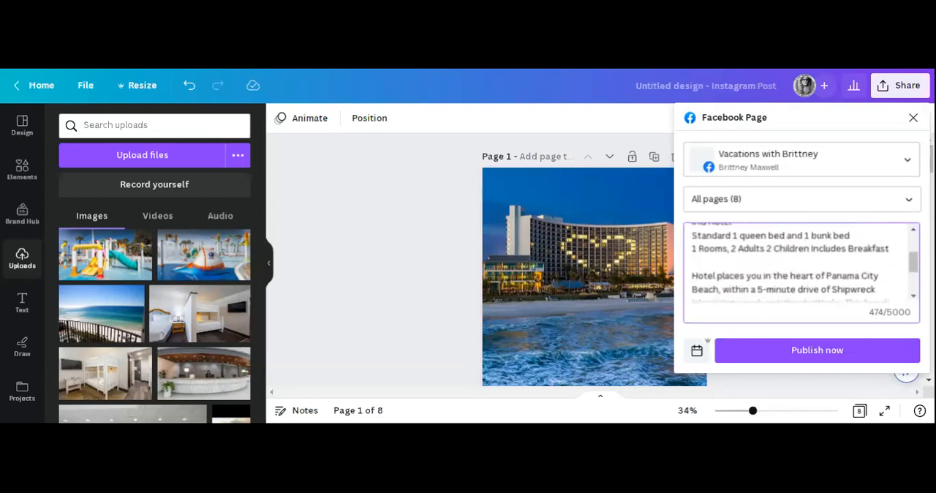
pyautogui.scroll(-1, 802, 262)
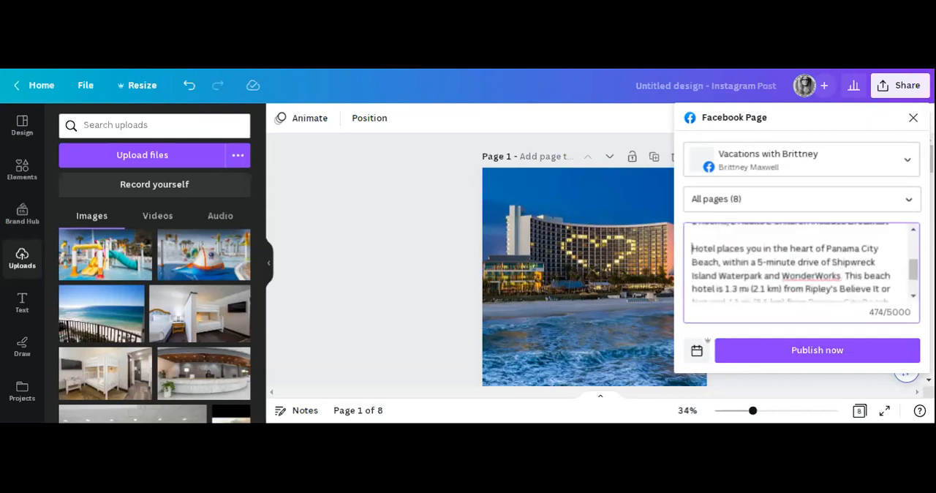
pyautogui.scroll(-1, 799, 264)
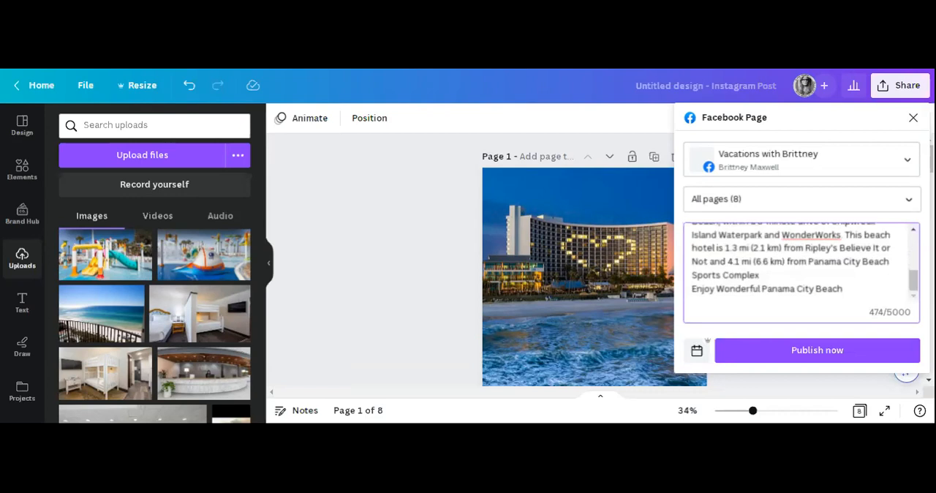
pyautogui.moveTo(784, 248); pyautogui.dragTo(694, 285)
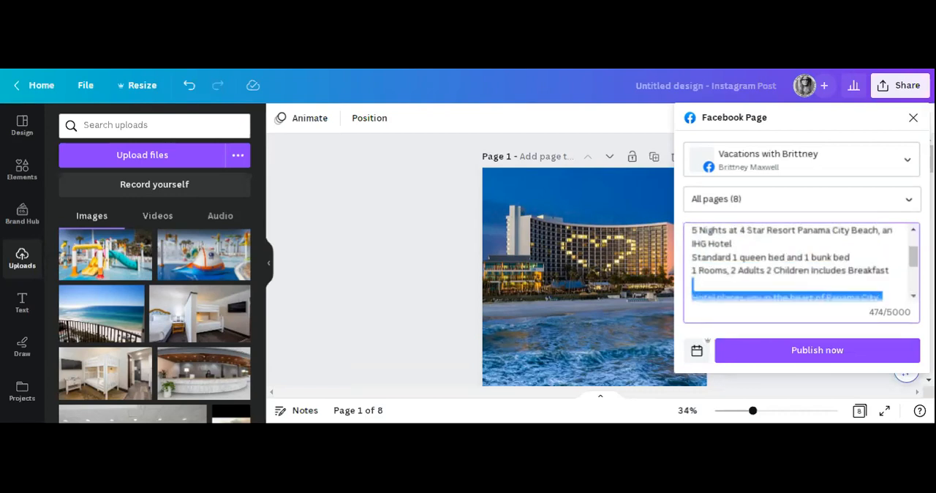
pyautogui.click(693, 284)
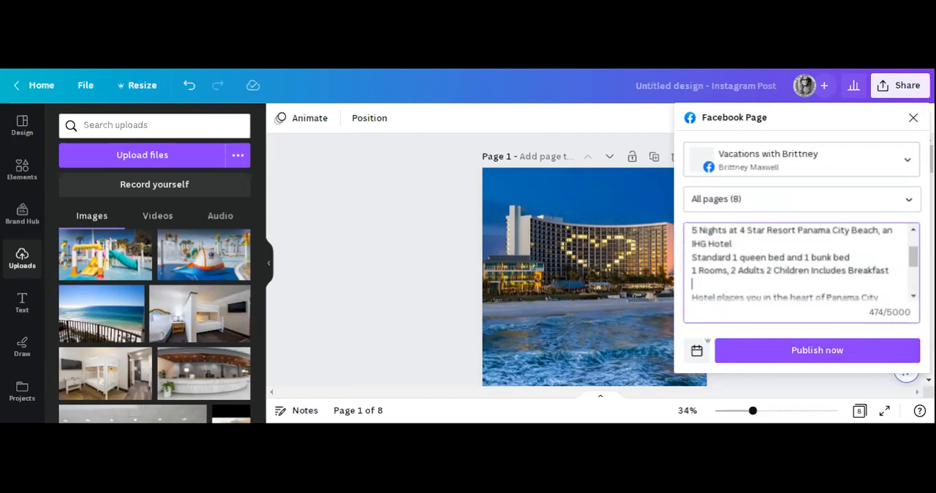
pyautogui.scroll(-2, 797, 263)
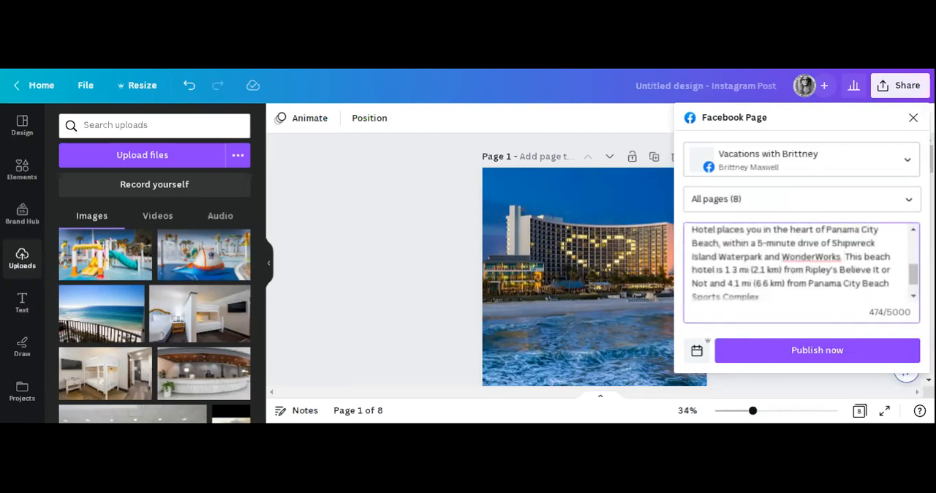
# Remove "This beach hotel is 1.3 mi (2.1 km) from" and "4.1 mi (6.6 km) from" from the location description.
pyautogui.moveTo(844, 257); pyautogui.dragTo(803, 269)
pyautogui.press('BackSpace')
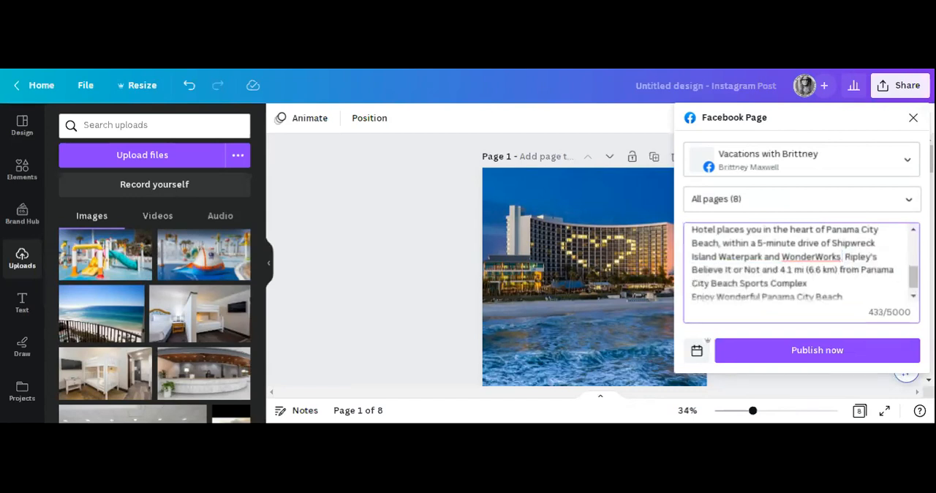
pyautogui.moveTo(838, 270); pyautogui.dragTo(777, 270)
pyautogui.press('BackSpace')
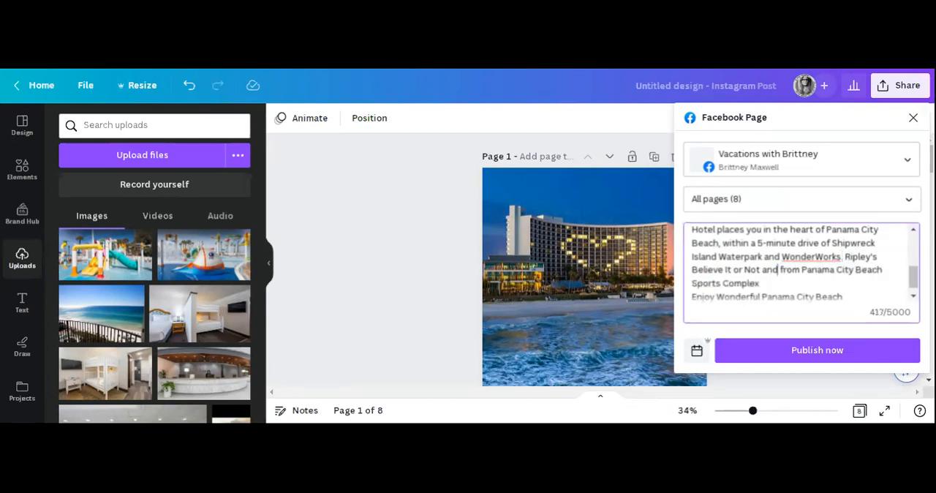
pyautogui.moveTo(803, 270); pyautogui.dragTo(778, 270)
pyautogui.press('BackSpace')
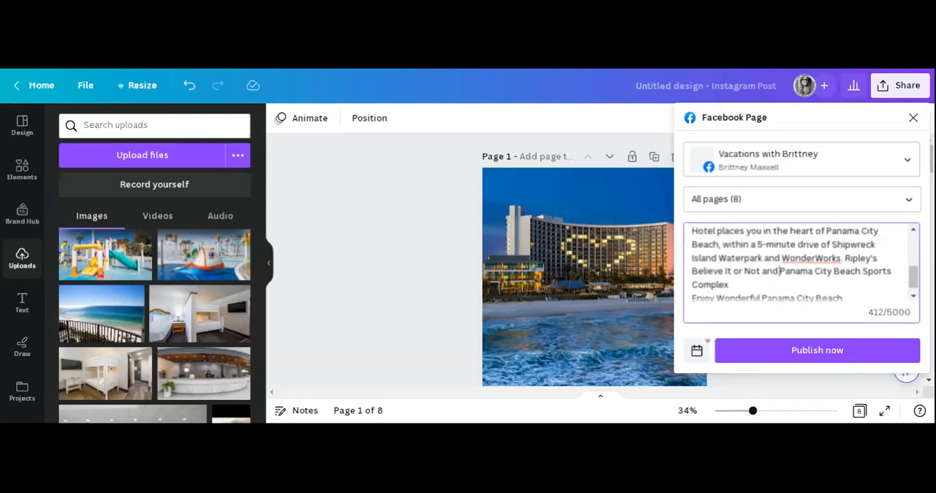
# Replace the period after "WonderWorks" with a comma in the location description.
pyautogui.scroll(1, 801, 263)
pyautogui.scroll(-1, 801, 263)
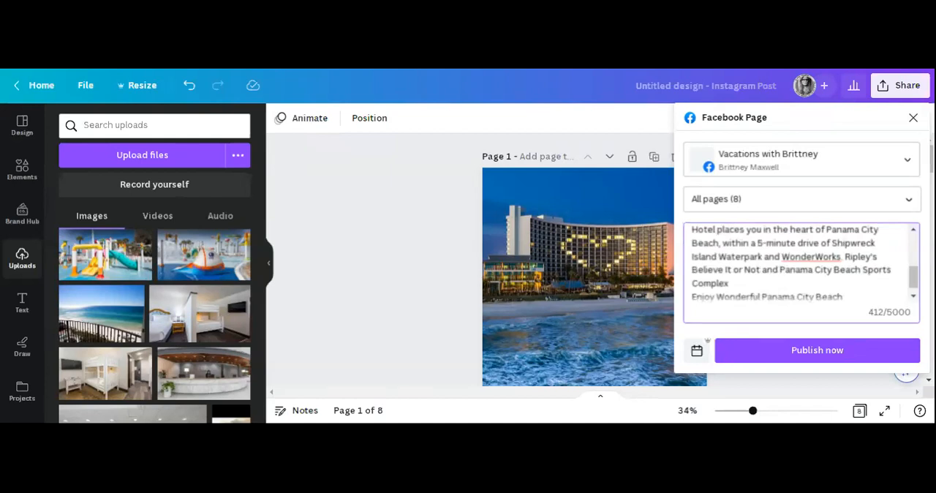
pyautogui.press('BackSpace')
pyautogui.press('BackSpace')
pyautogui.write(',')
# Remove the "From $2322.15" line and the duplicate "5 Nights" line beneath the "Panama City Beach Escape" heading.
pyautogui.scroll(3, 802, 263)
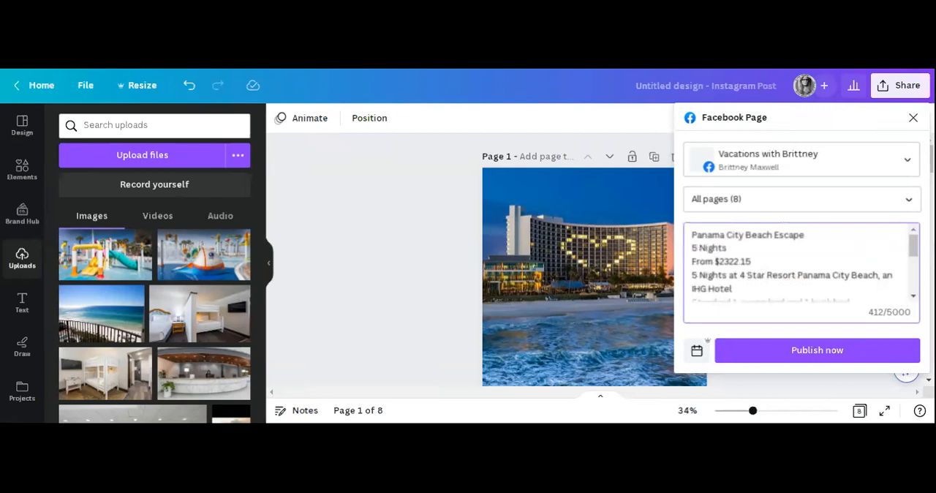
pyautogui.moveTo(692, 261); pyautogui.dragTo(752, 262)
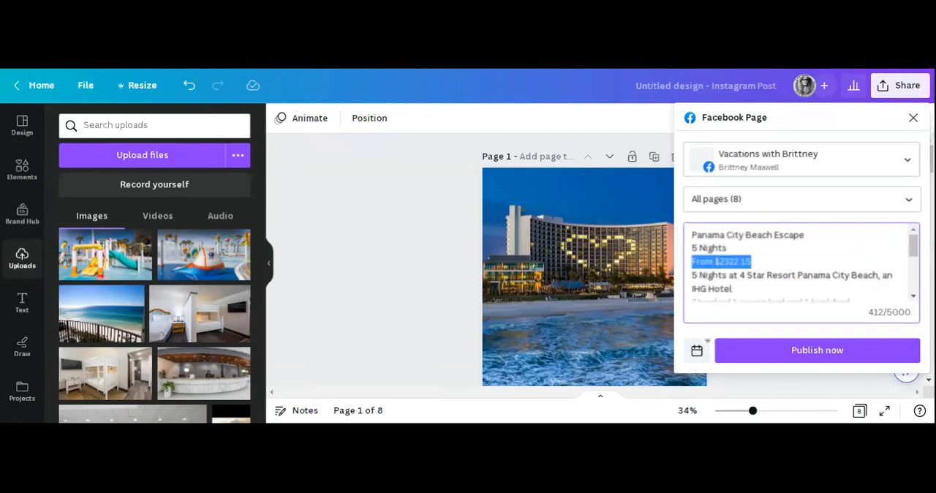
pyautogui.press('BackSpace')
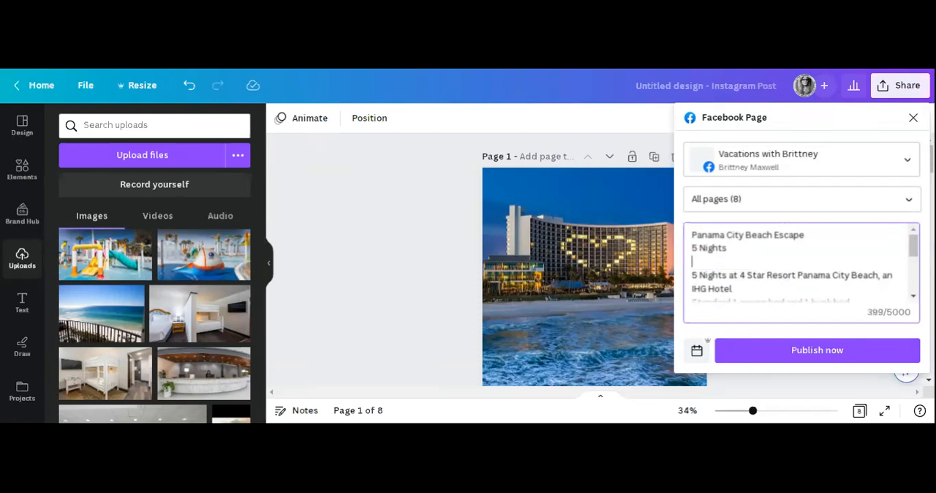
pyautogui.click(723, 275)
pyautogui.press('BackSpace')
pyautogui.press('BackSpace')
pyautogui.press('BackSpace')
pyautogui.press('BackSpace')
pyautogui.press('BackSpace')
pyautogui.press('BackSpace')
pyautogui.press('BackSpace')
pyautogui.press('BackSpace')
pyautogui.press('BackSpace')
pyautogui.press('BackSpace')
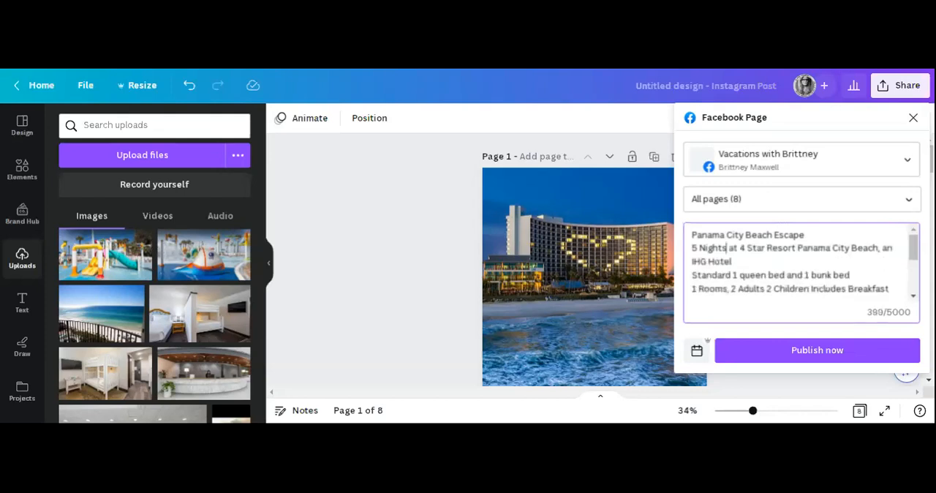
# Add the price line "From $2322.15" at the end of the caption, separated by a blank line.
pyautogui.scroll(-5, 801, 264)
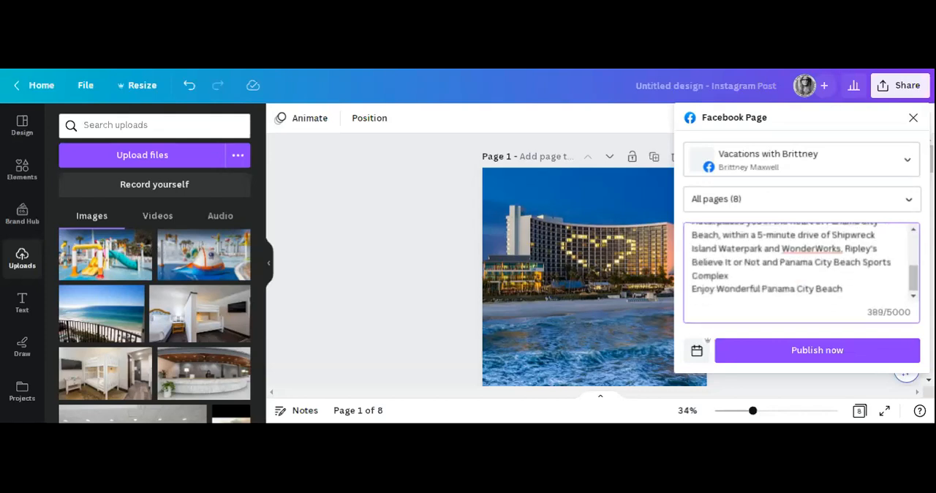
pyautogui.press('Return')
pyautogui.press('Return')
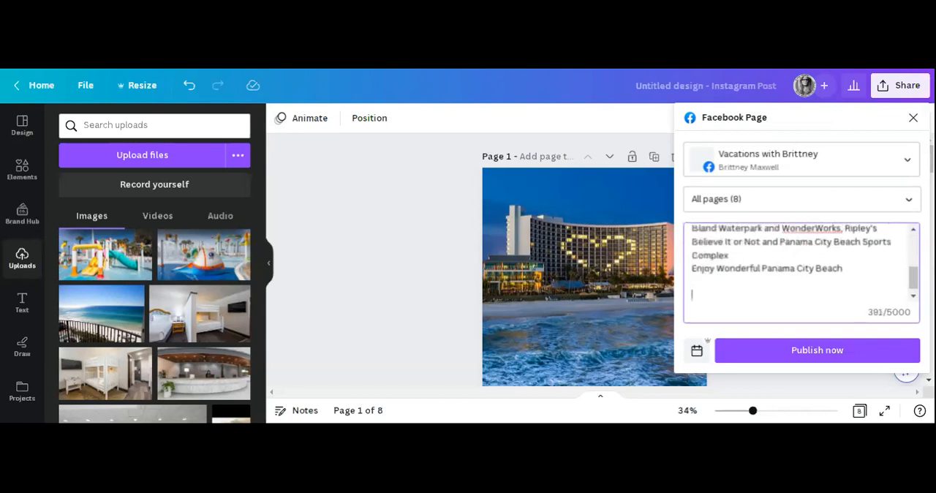
pyautogui.write('From $2322.15')
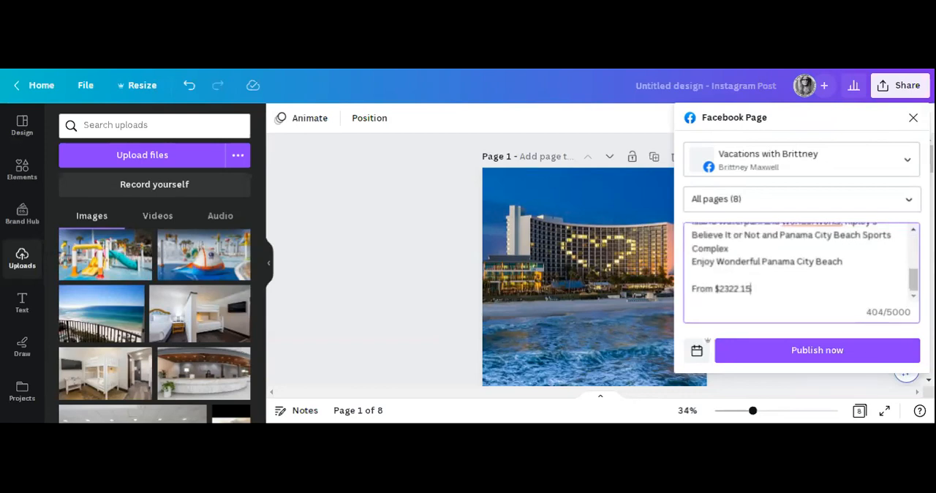
# Add a line beneath the price, after a blank line, telling readers to contact the agent at the agency.
pyautogui.press('Return')
pyautogui.press('Return')
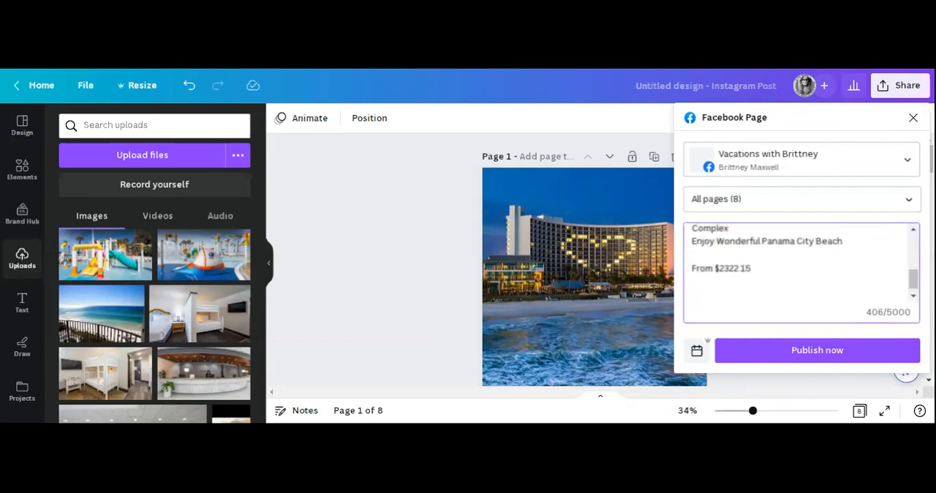
pyautogui.write('Contact Brittne')
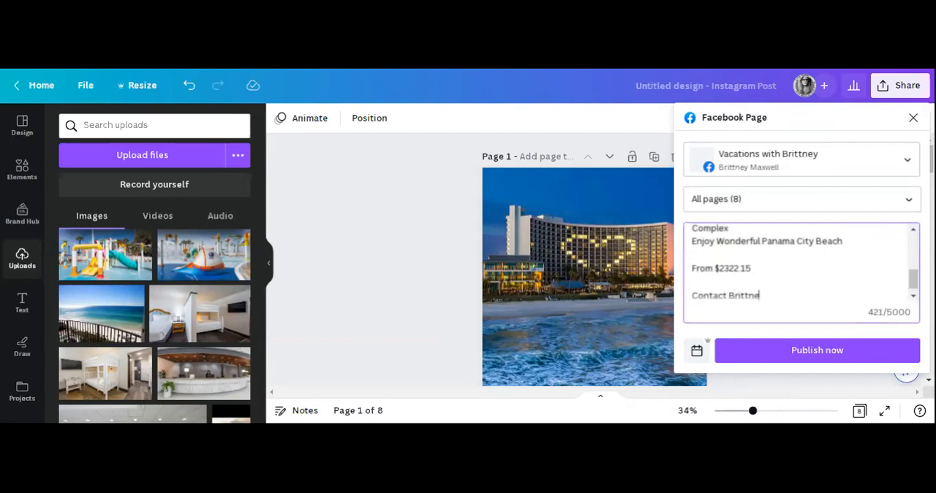
pyautogui.write('y at Vacations with')
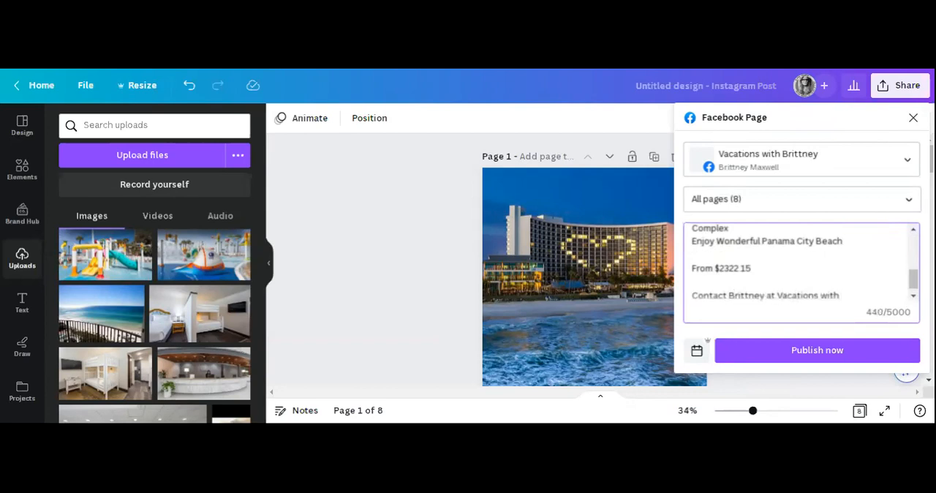
pyautogui.write(' Brittney')
# Add a line reading Text "Spring Break" followed by the agent's phone number beneath the contact line.
pyautogui.press('Return')
pyautogui.write('Text')
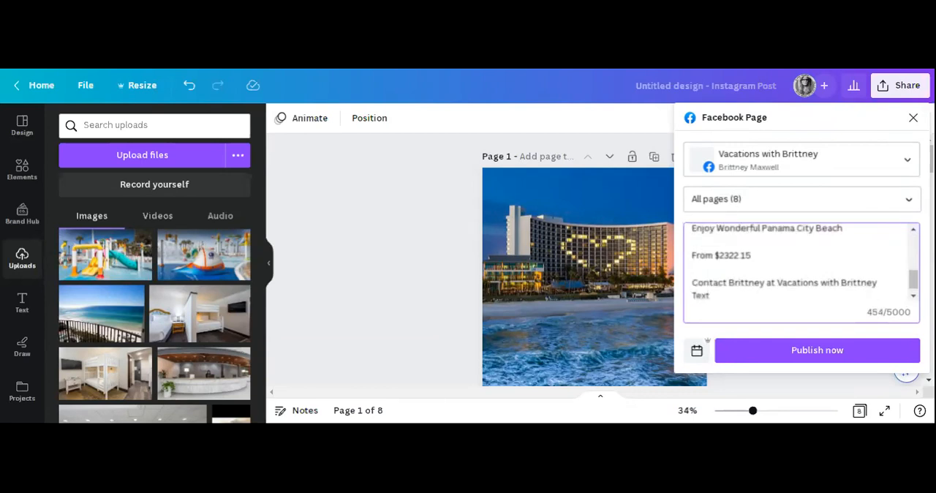
pyautogui.write('"Spring')
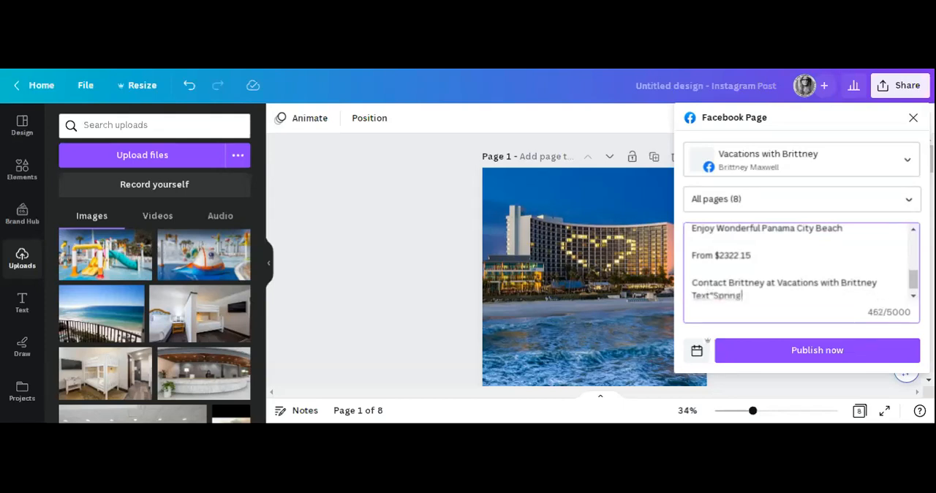
pyautogui.write(' Break"')
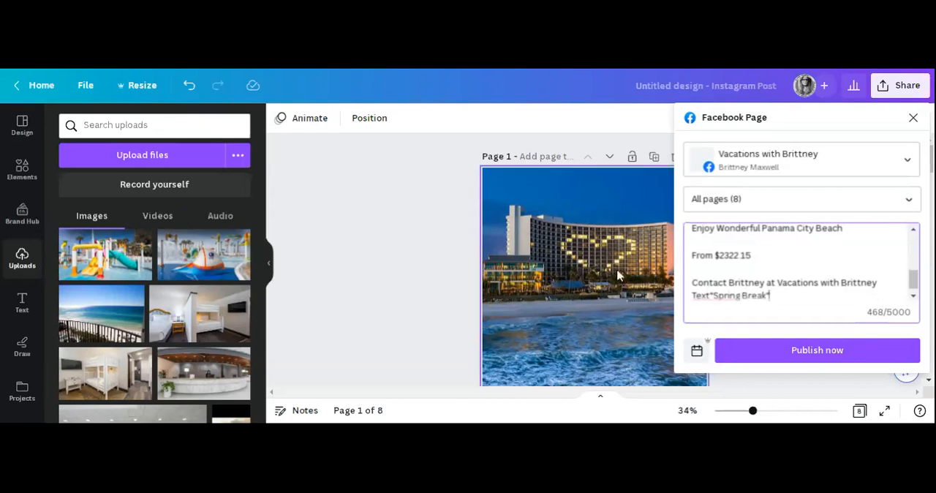
pyautogui.click(709, 296)
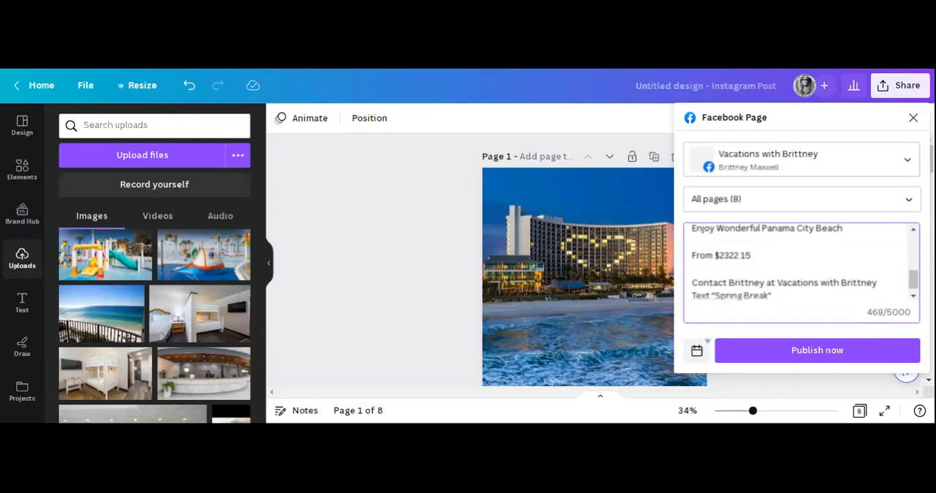
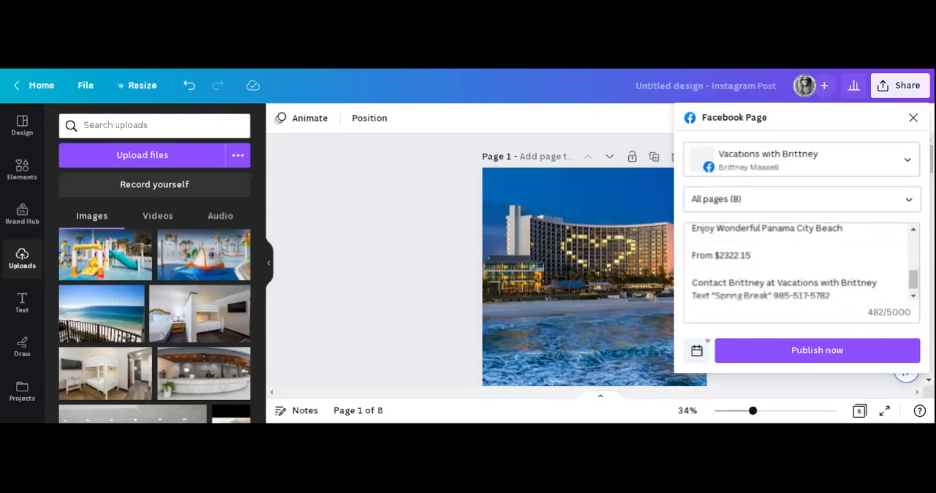
# Capitalize "With" in the agency name on the contact line.
pyautogui.click(831, 296)
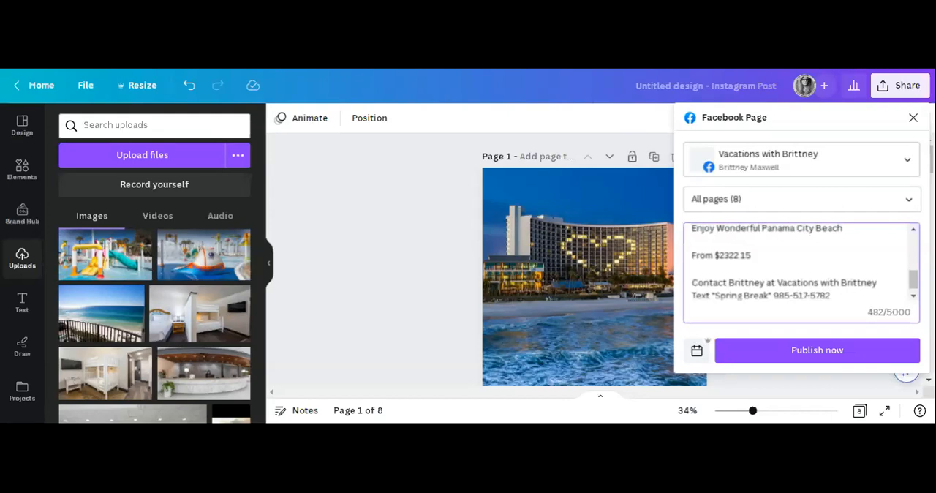
pyautogui.click(828, 283)
pyautogui.press('BackSpace')
pyautogui.write('W')
pyautogui.scroll(-1, 801, 262)
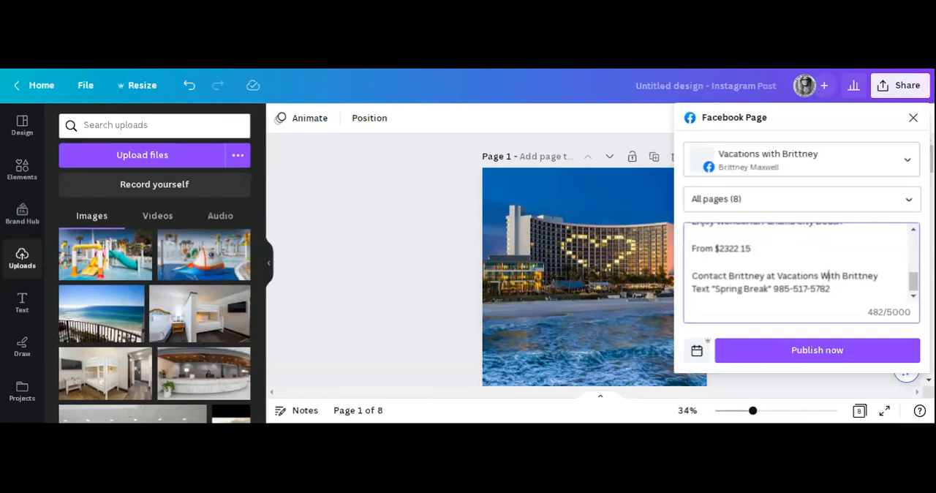
# Insert "to" before the phone number with single spacing, and append "for more info or Booking" after it.
pyautogui.click(774, 289)
pyautogui.write('to')
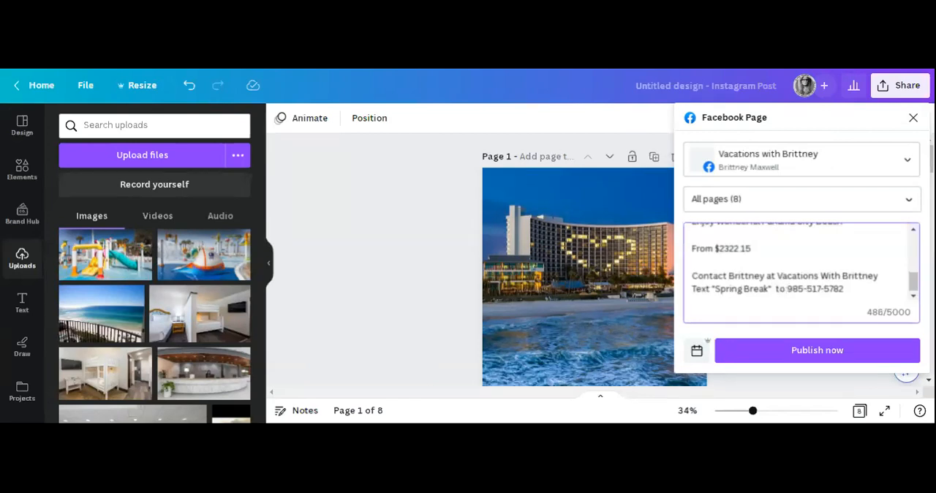
pyautogui.click(774, 288)
pyautogui.press('BackSpace')
pyautogui.click(842, 289)
pyautogui.write('for')
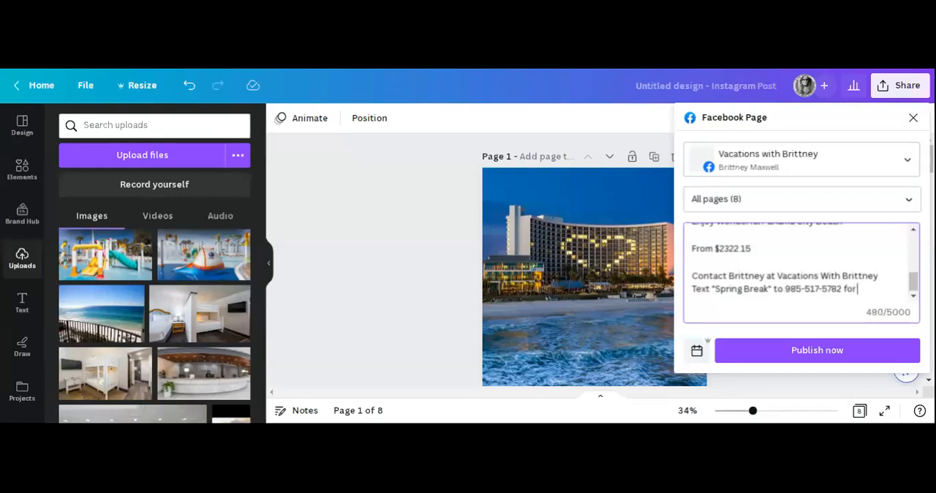
pyautogui.write(' more info or Booking!')
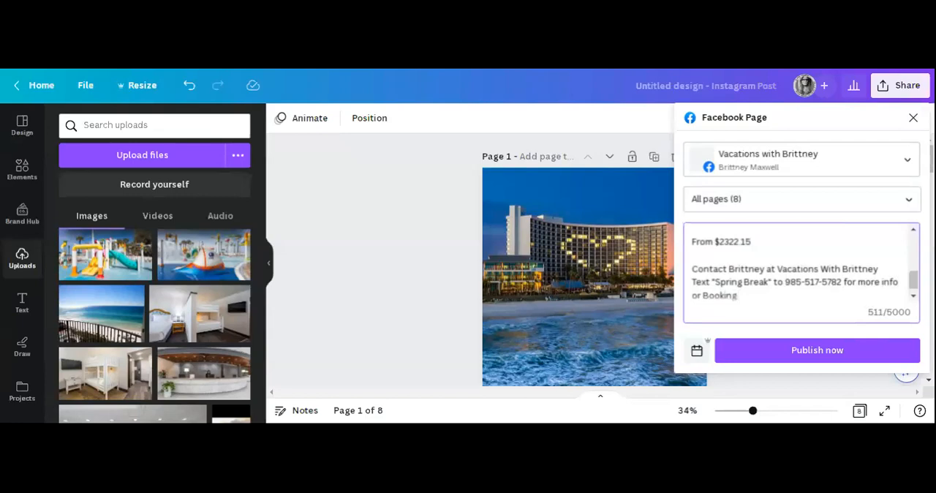
# Paste the Jotform quote-request link on a new line after "or Booking" at the end of the caption.
pyautogui.click(706, 69)
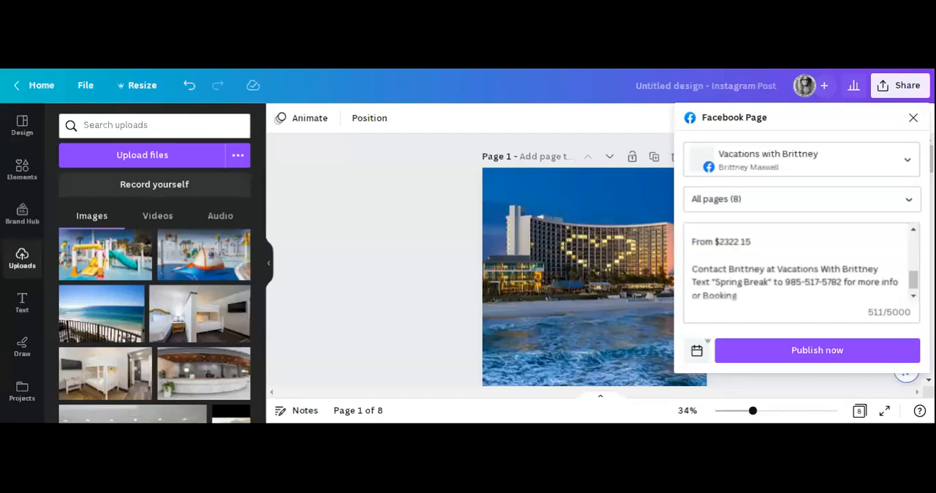
pyautogui.click(739, 296)
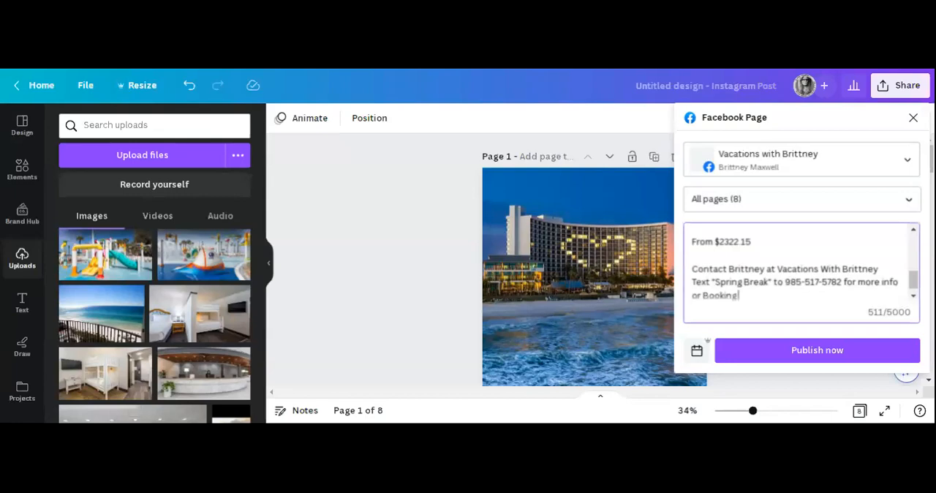
pyautogui.write('/')
pyautogui.press('BackSpace')
pyautogui.press('Return')
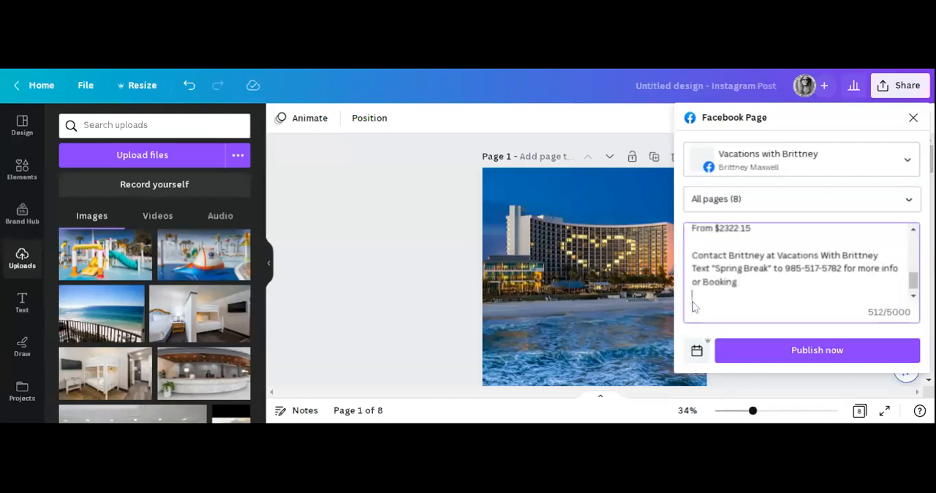
pyautogui.hotkey('ctrl', 'v')
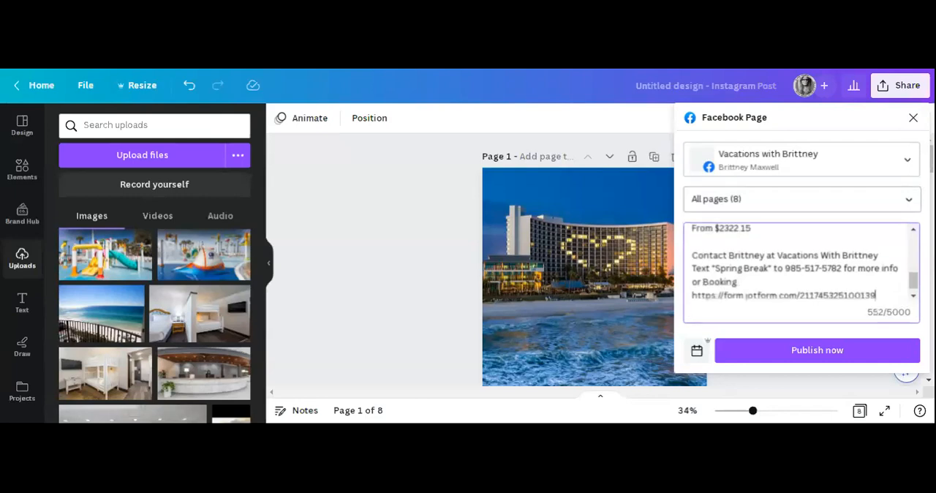
# Add the line "Request A Free Quote Today" directly above the Jotform link.
pyautogui.hotkey('ctrl', 'z')
pyautogui.write('Re')
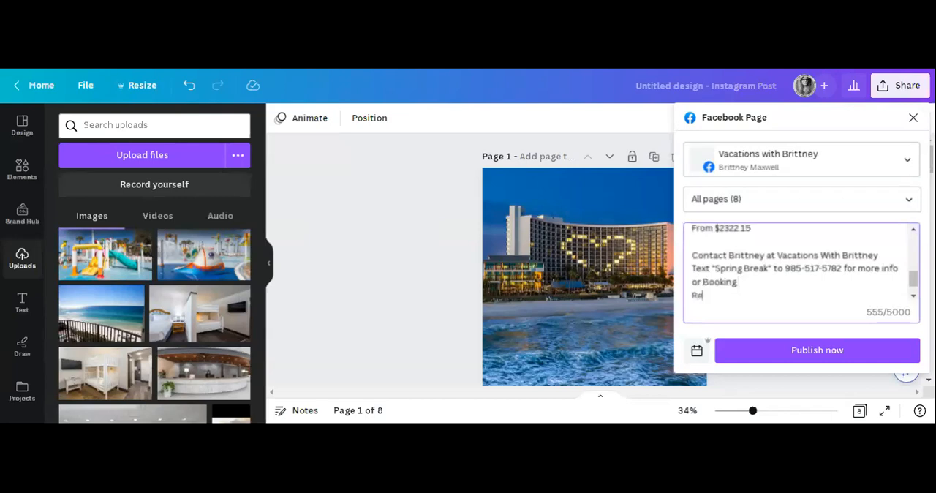
pyautogui.write('quest A Free Quo')
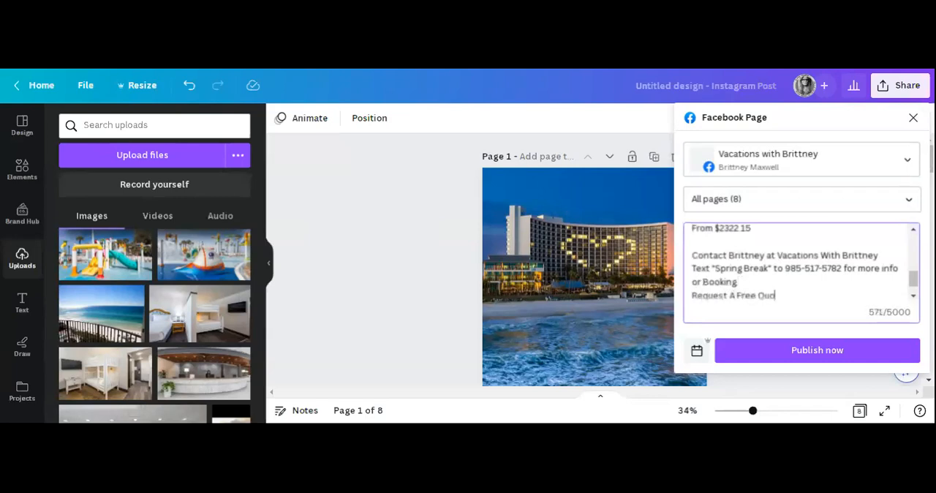
pyautogui.write('te Today')
pyautogui.scroll(-1, 802, 263)
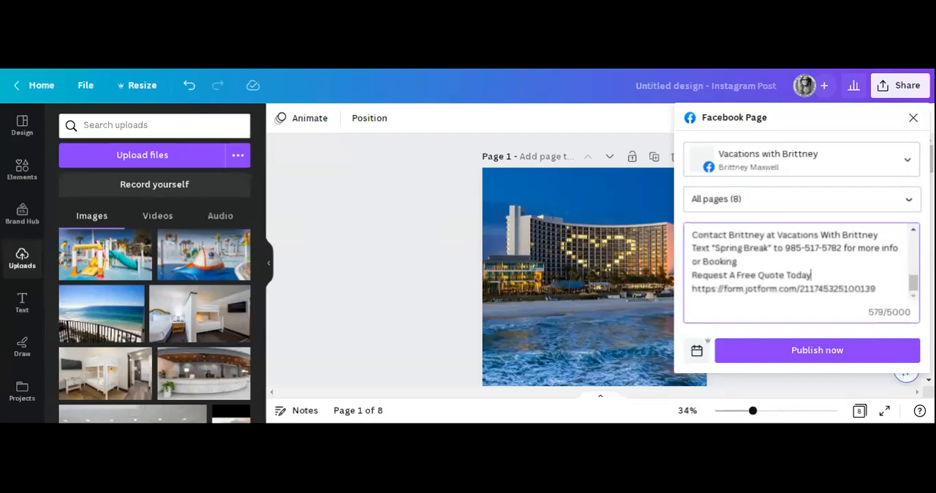
# Paste the paragraph starting "Treat yourself with massages, body treatments, and facials" on a new line after the sentence ending in "Sports Complex".
pyautogui.scroll(1, 802, 264)
pyautogui.moveTo(752, 276); pyautogui.dragTo(693, 232)
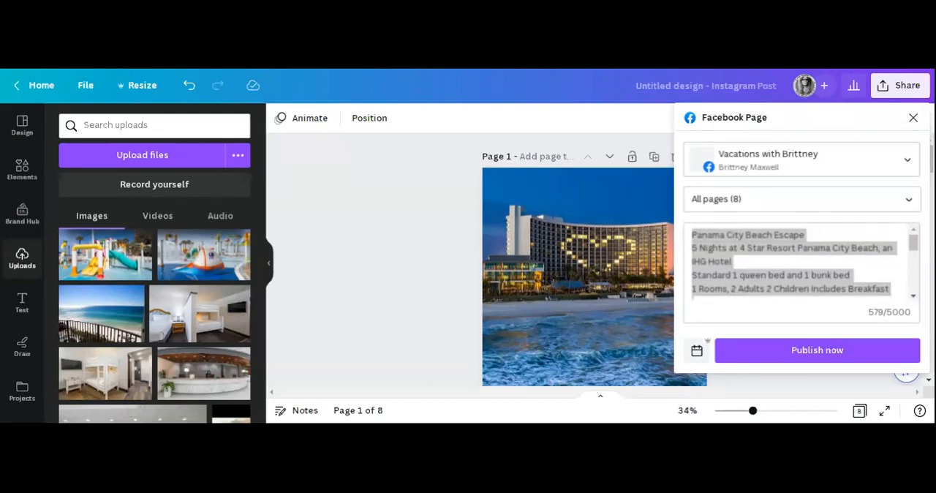
pyautogui.click(733, 262)
pyautogui.scroll(-2, 798, 264)
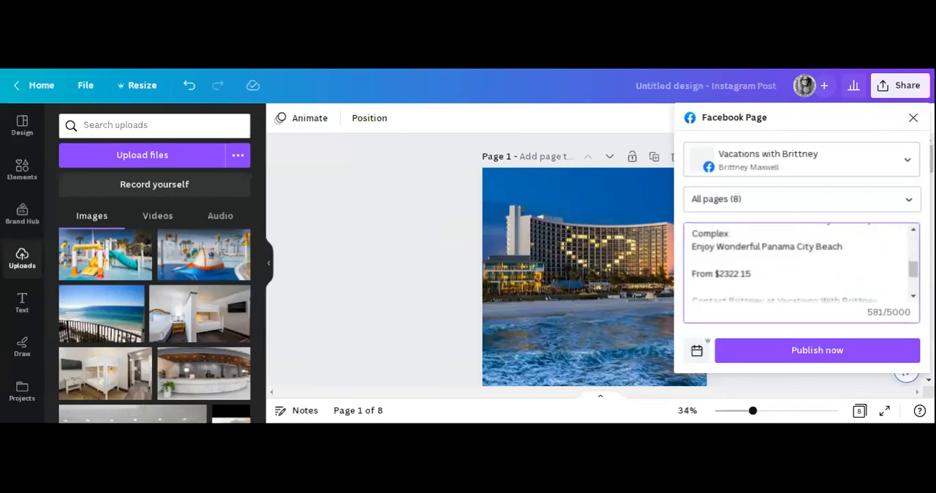
pyautogui.press('Return')
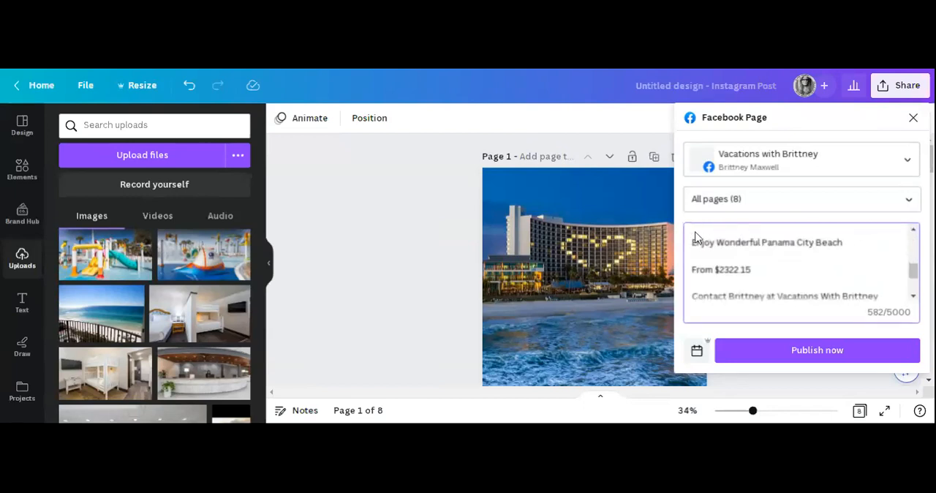
pyautogui.write('Treat yourself with massages, body treatments, and facials. After dipping into one of the 3 outdoor swimming pools, you can spend some time at the private beach.')
# Insert a blank line between the massage and pool paragraph and "Enjoy Wonderful Panama City Beach", and return to the caption's beginning.
pyautogui.scroll(2, 695, 236)
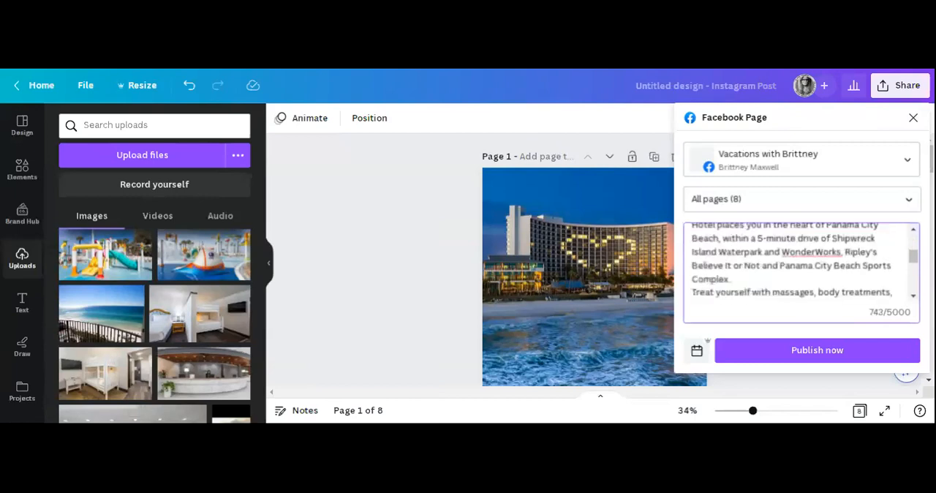
pyautogui.scroll(1, 800, 262)
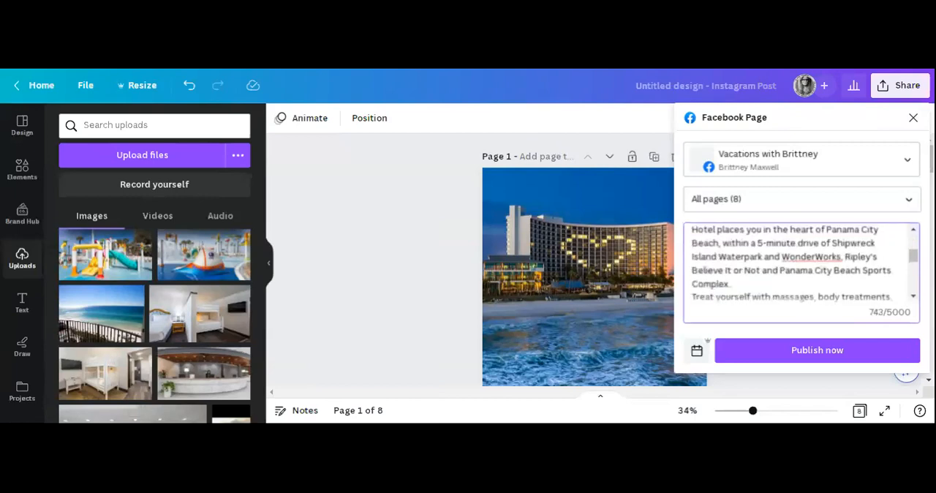
pyautogui.scroll(-5, 798, 263)
pyautogui.scroll(3, 797, 264)
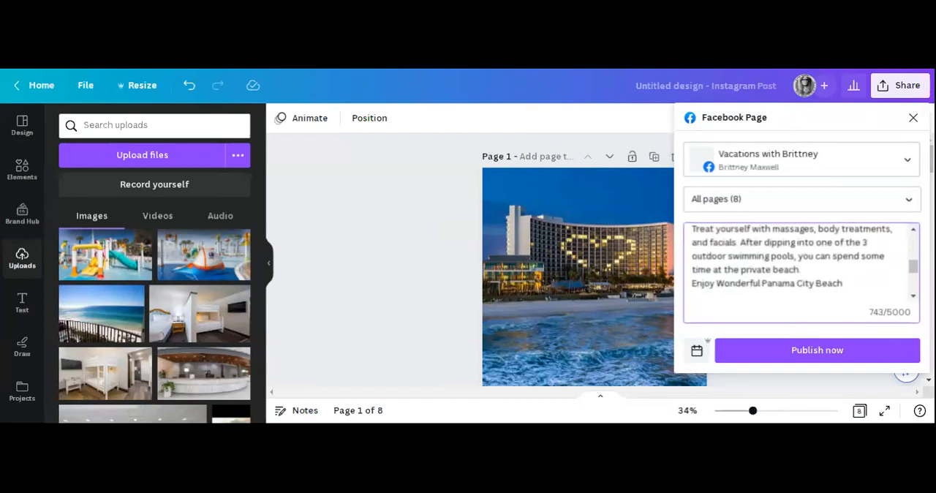
pyautogui.press('Return')
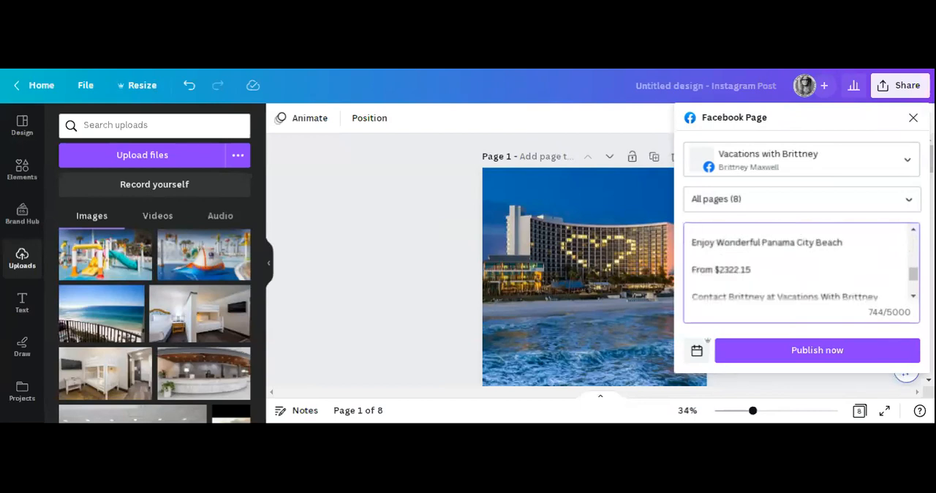
pyautogui.scroll(6, 801, 267)
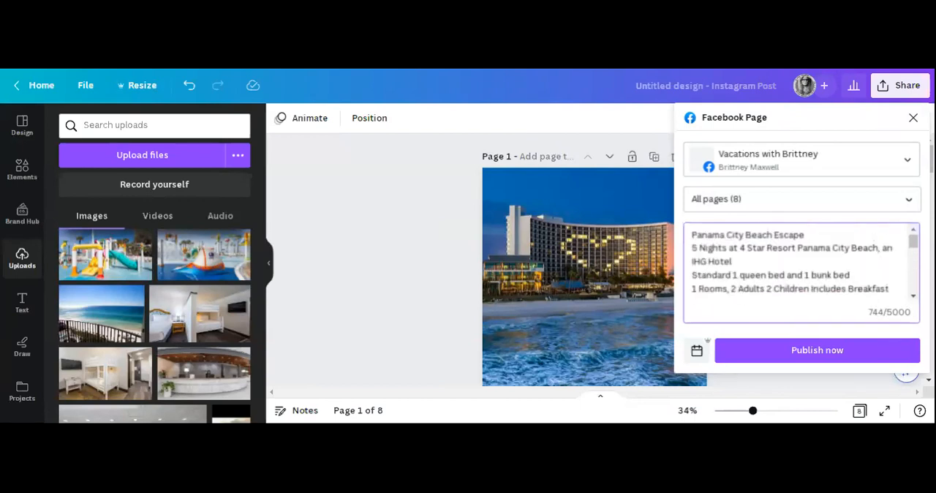
# Copy the caption from "Panama City Beach Escape" through the "From $2322.15" line and close the Facebook Page form.
pyautogui.moveTo(692, 235); pyautogui.dragTo(753, 264)
pyautogui.scroll(-5, 758, 256)
pyautogui.scroll(-1, 843, 296)
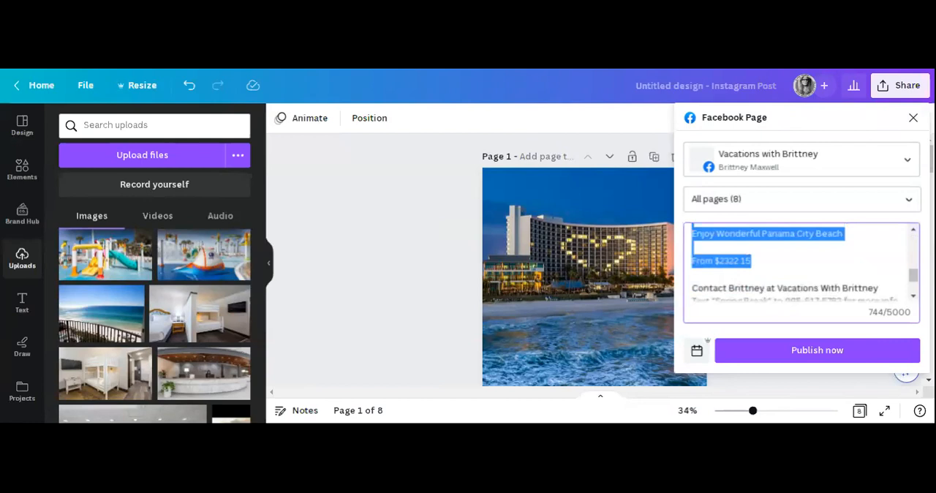
pyautogui.click(435, 236)
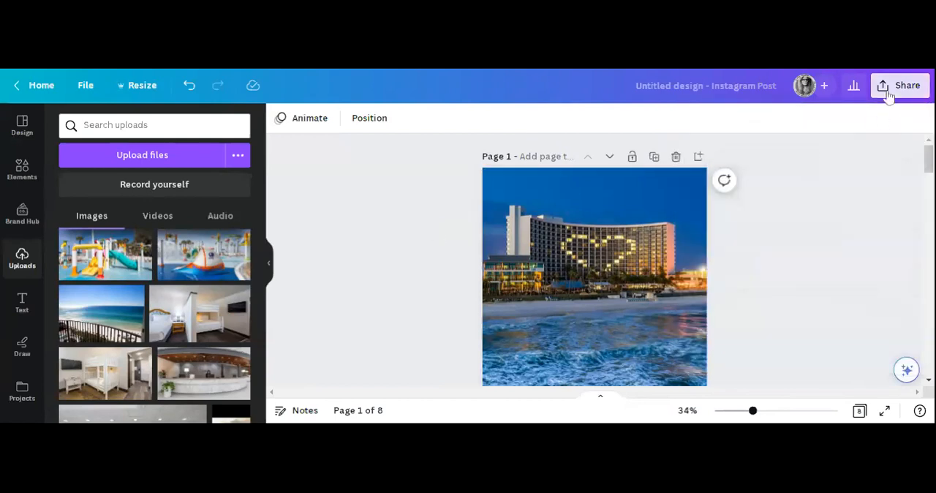
# Reopen social sharing to the Facebook Page and paste the copied caption as the post text.
pyautogui.click(888, 98)
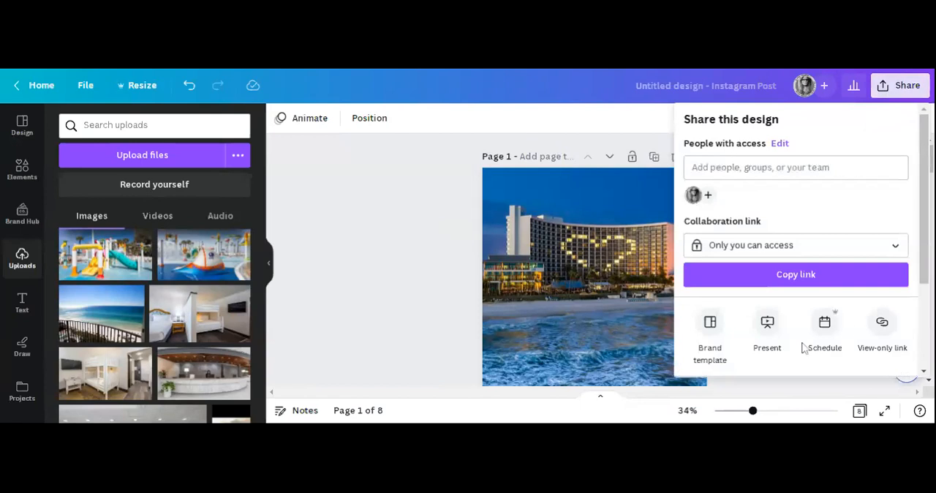
pyautogui.scroll(-1, 747, 338)
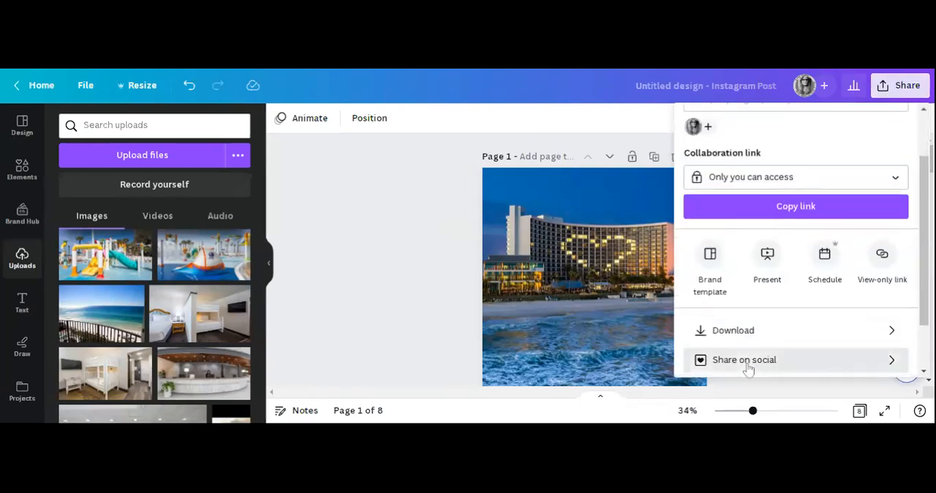
pyautogui.click(748, 368)
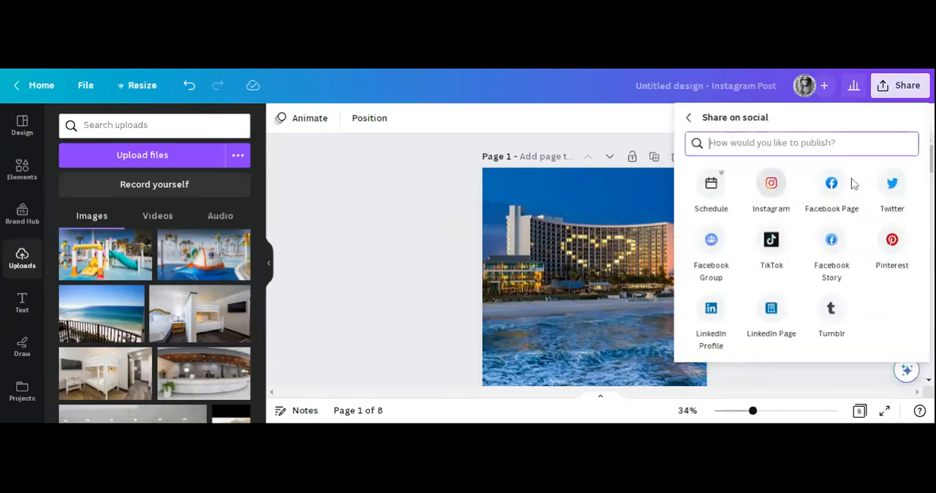
pyautogui.click(832, 192)
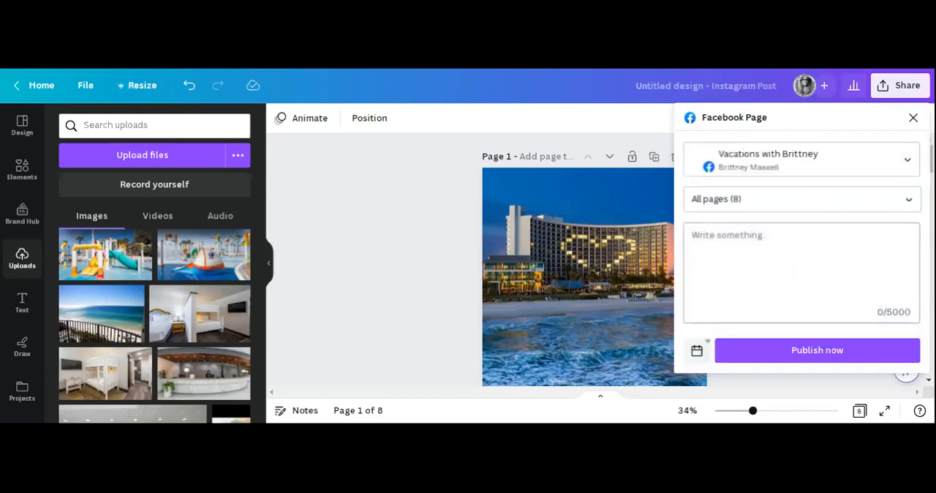
pyautogui.click(700, 247)
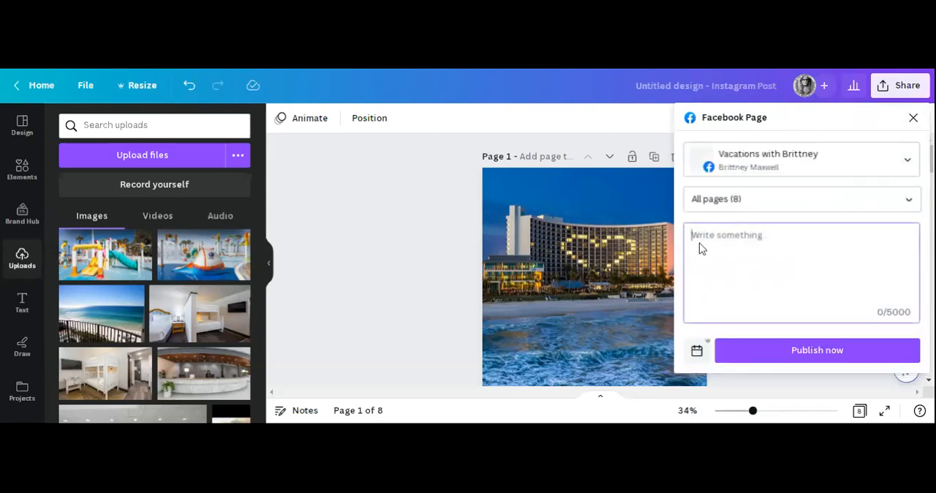
pyautogui.hotkey('ctrl', 'v')
pyautogui.scroll(-1, 782, 275)
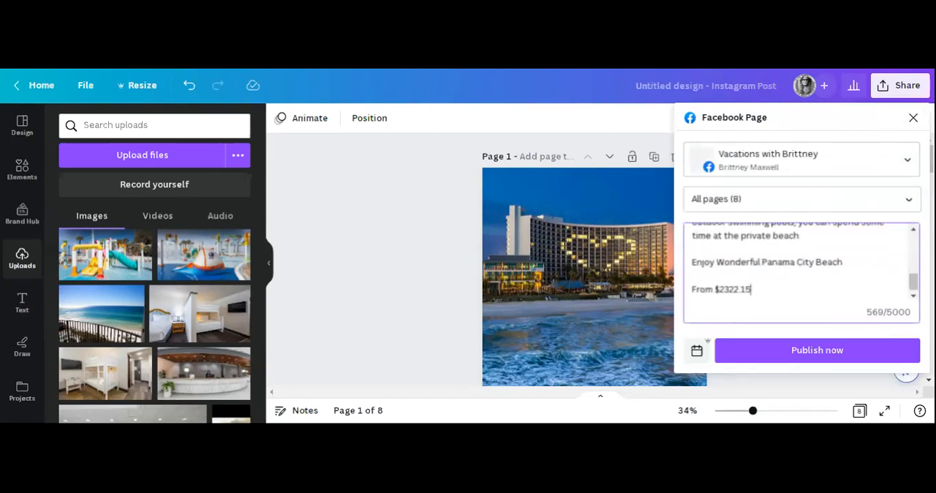
# Add a contact line with the agent's first name and travel business name after a blank line below the price.
pyautogui.press('Return')
pyautogui.press('Return')
pyautogui.write('C')
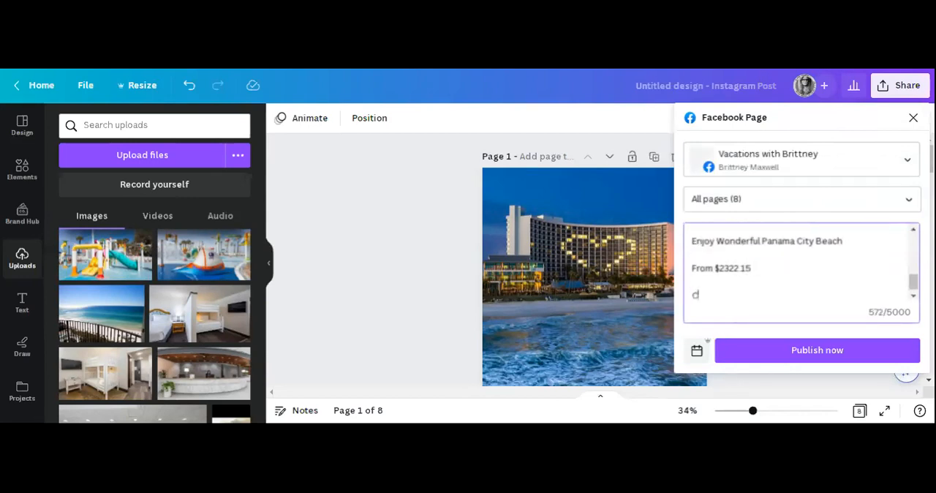
pyautogui.write('ontact Brittne')
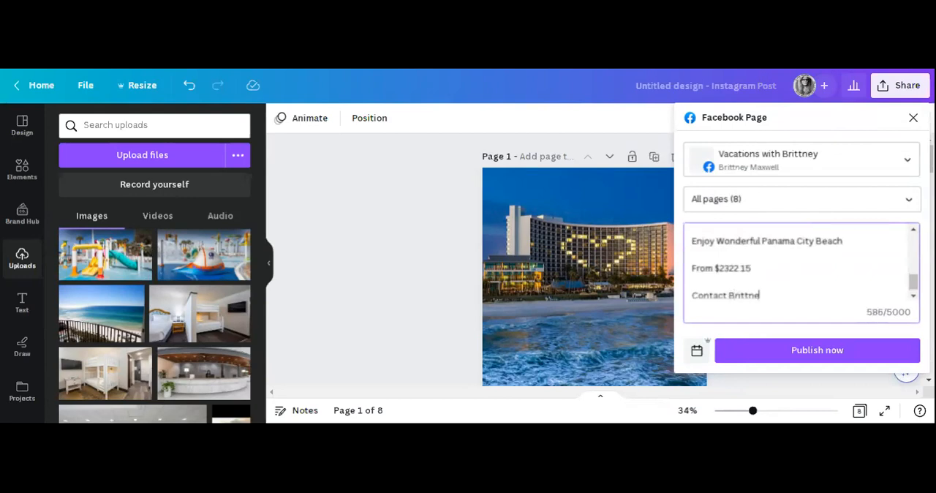
pyautogui.write('y at Vacations With Brittney')
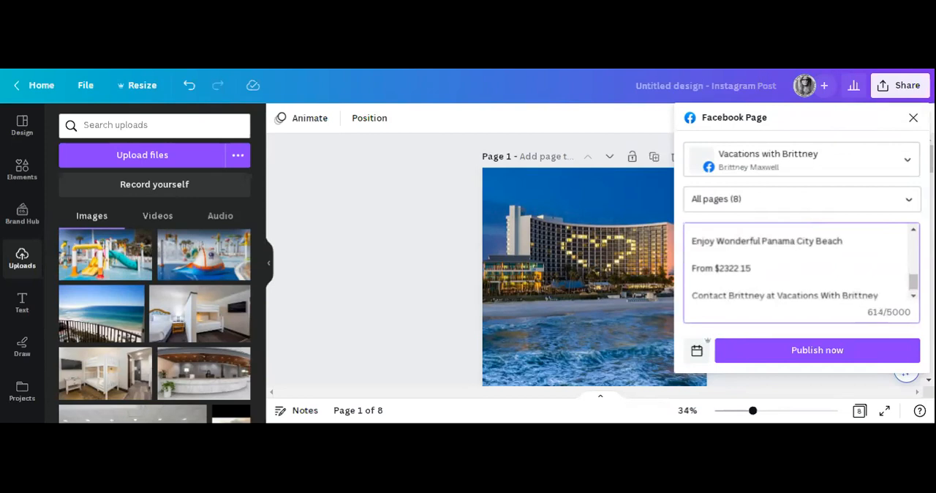
# Add a line inviting readers to text "Spring Break" to the agent's phone number below the contact line.
pyautogui.press('Return')
pyautogui.write('T')
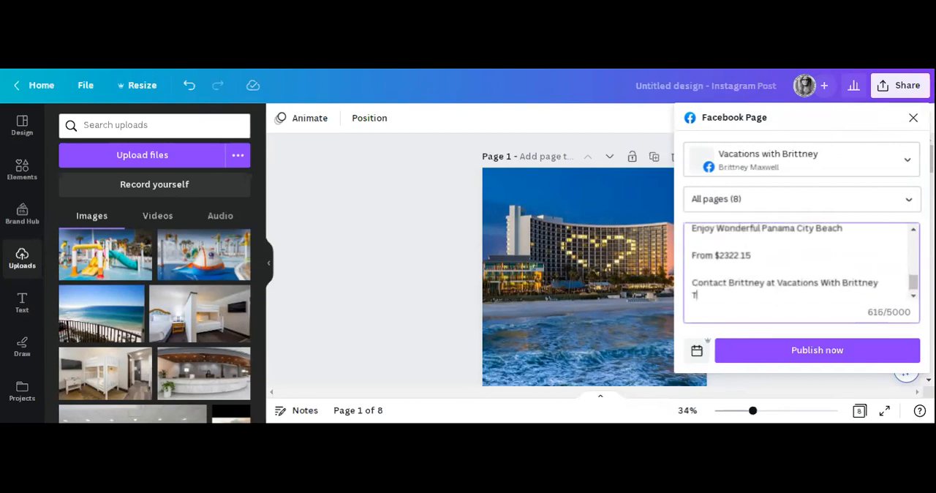
pyautogui.write('ext "spring 2bc')
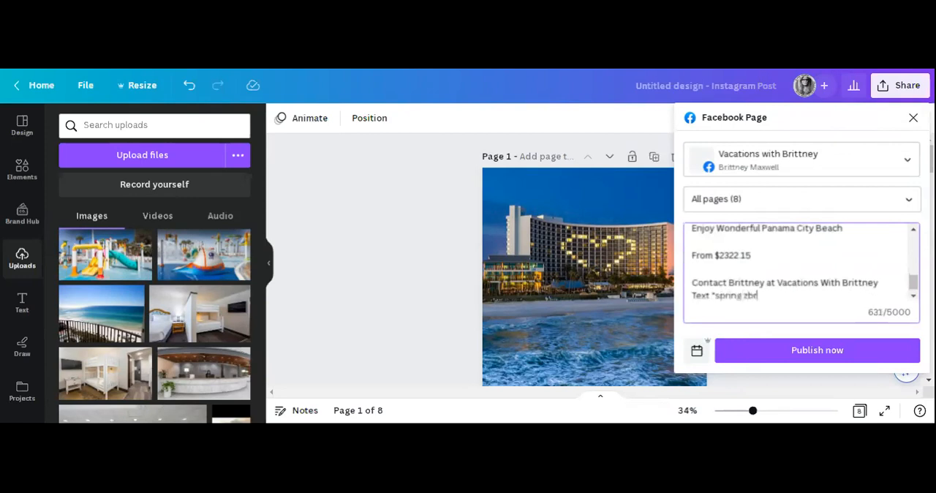
pyautogui.press('BackSpace')
pyautogui.press('BackSpace')
pyautogui.write('Break')
pyautogui.press('Left')
pyautogui.press('Left')
pyautogui.press('Left')
pyautogui.press('Left')
pyautogui.press('Left')
pyautogui.press('Left')
pyautogui.press('Left')
pyautogui.press('Left')
pyautogui.press('Left')
pyautogui.press('Left')
pyautogui.press('Left')
pyautogui.press('BackSpace')
pyautogui.write('S')
pyautogui.press('Right')
pyautogui.press('Right')
pyautogui.press('Right')
pyautogui.press('Right')
pyautogui.press('Right')
pyautogui.press('Right')
pyautogui.press('Right')
pyautogui.press('Right')
pyautogui.press('Right')
pyautogui.press('Right')
pyautogui.press('Right')
pyautogui.write('" to')
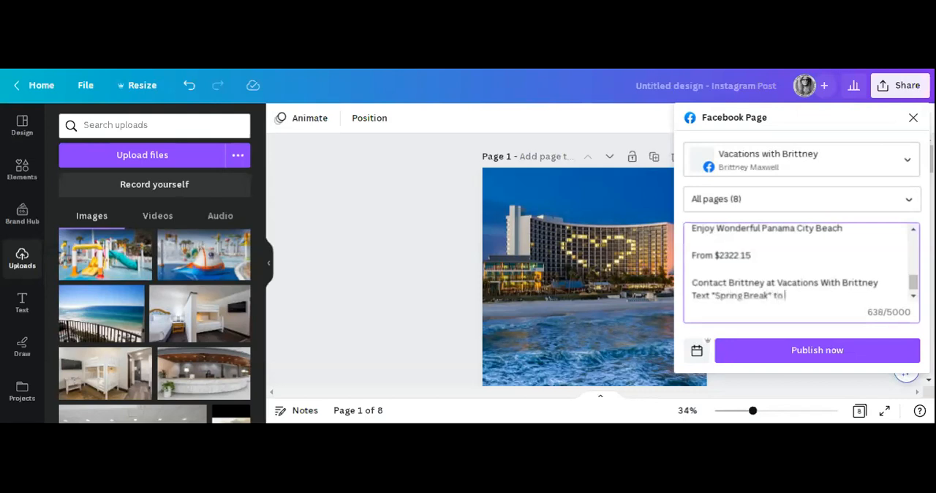
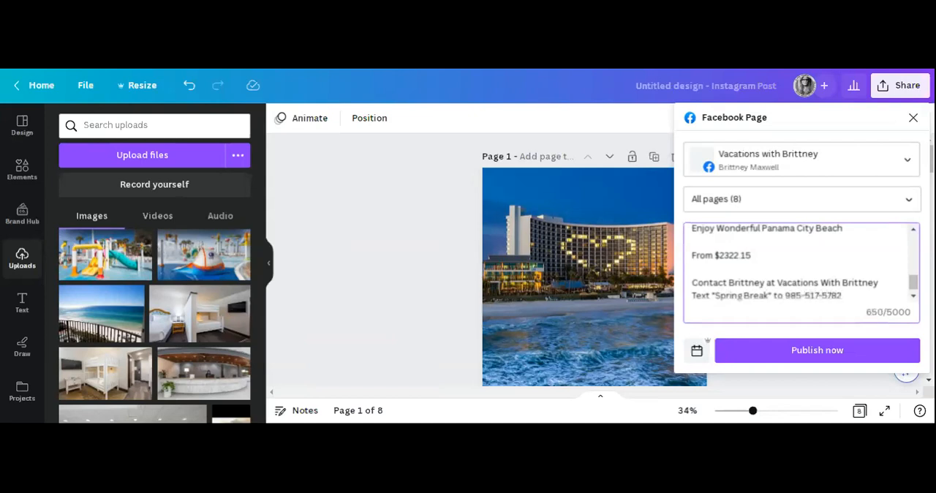
# Paste the Jotform quote-request link at the end of the caption, leaving one empty line above it.
pyautogui.press('Return')
pyautogui.press('Return')
pyautogui.hotkey('alt', 'Tab')
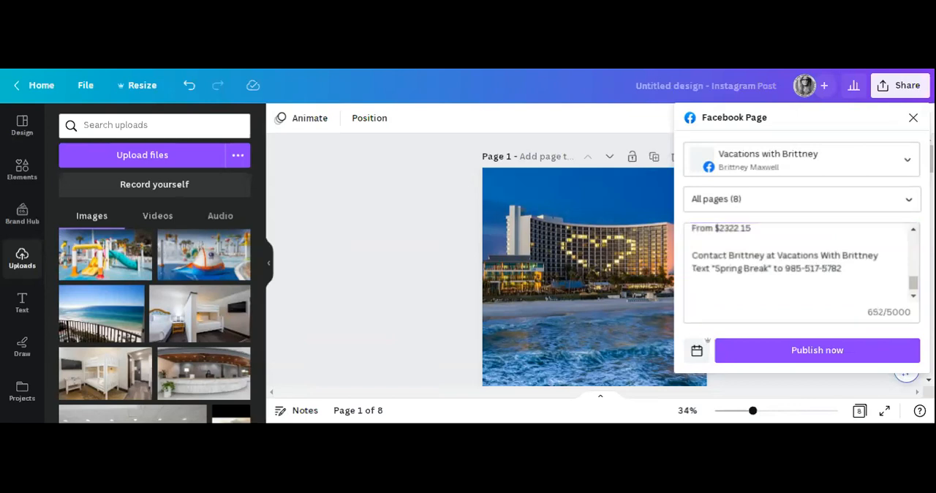
pyautogui.hotkey('alt', 'Tab')
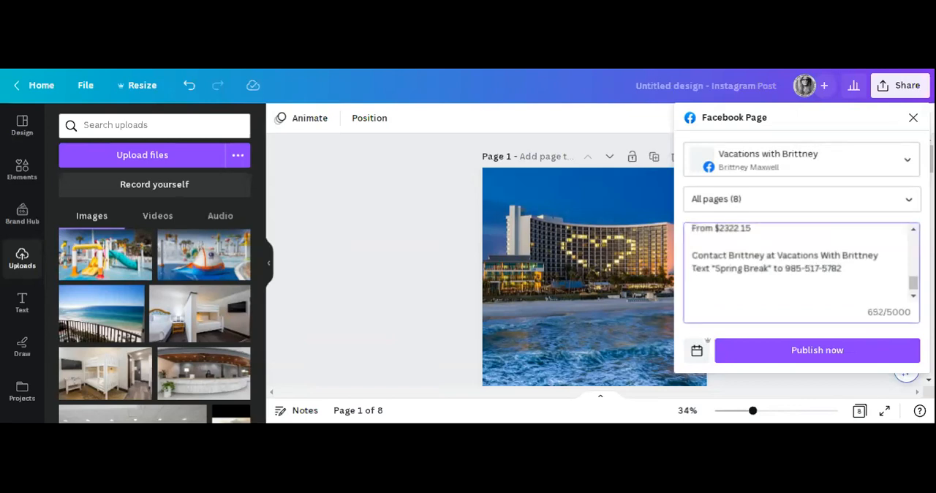
pyautogui.hotkey('ctrl', 'v')
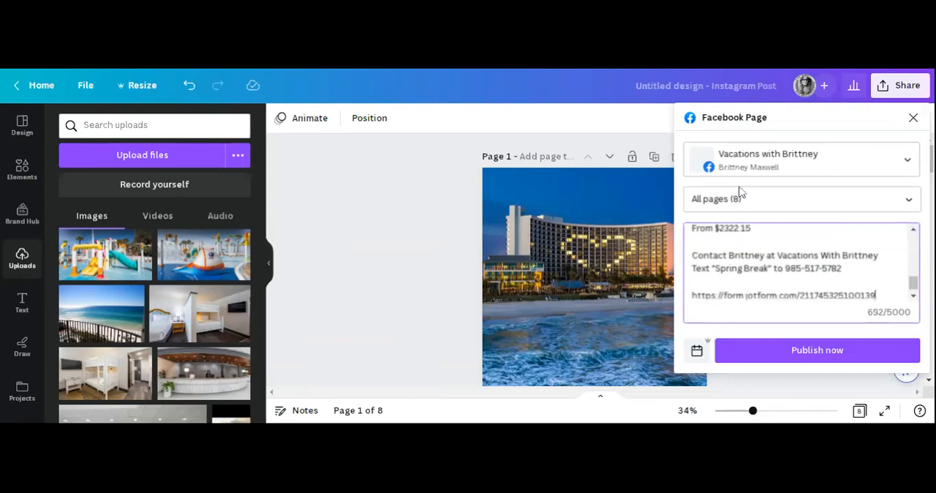
# Enter "Request your free Quote today" on the empty line above the Jotform link.
pyautogui.click(693, 283)
pyautogui.write('Request your free Quote today')
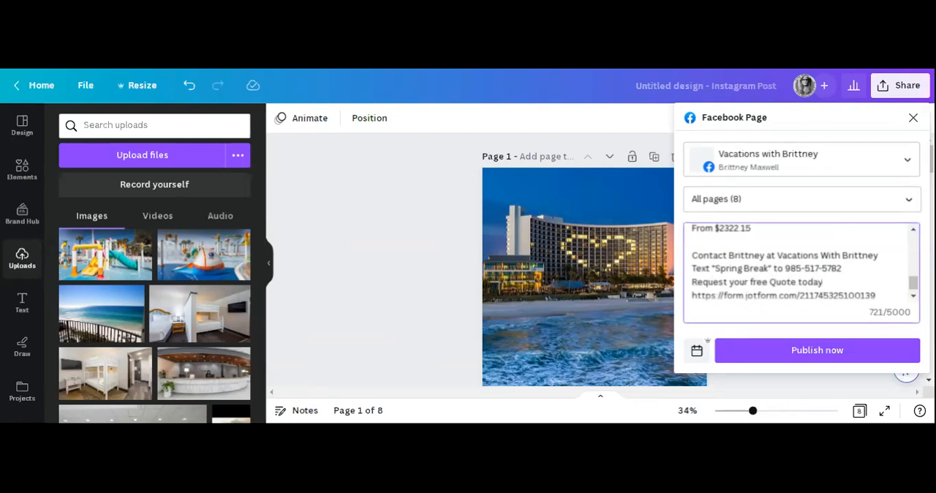
pyautogui.press('Return')
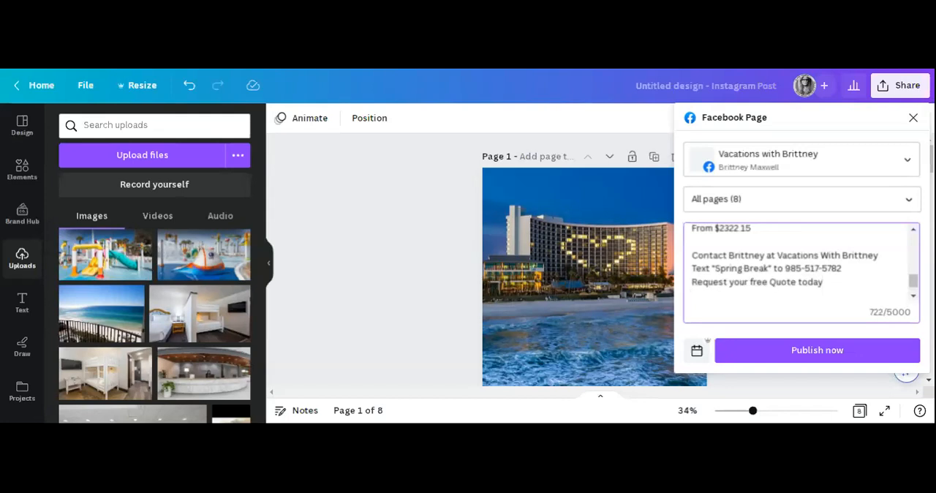
pyautogui.press('BackSpace')
# Insert a blank line between the phone number line and "Request your free Quote today".
pyautogui.click(842, 268)
pyautogui.press('BackSpace')
pyautogui.write('2')
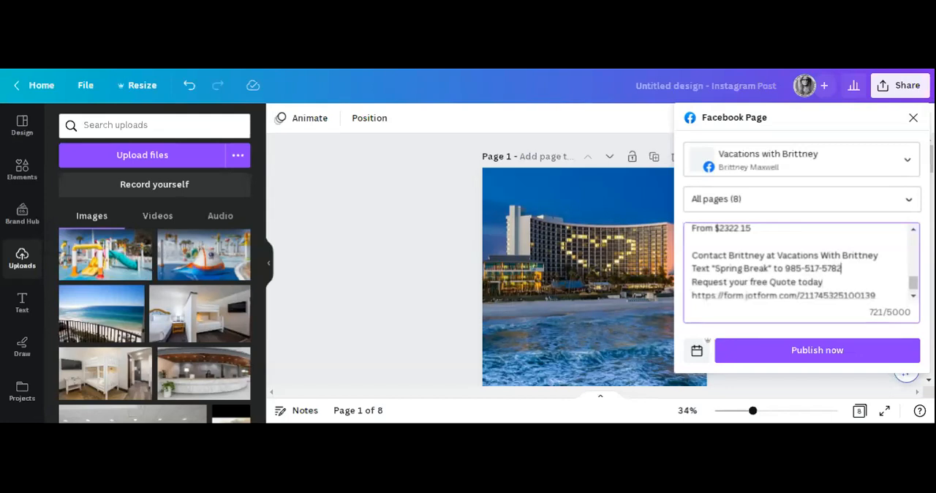
pyautogui.press('Return')
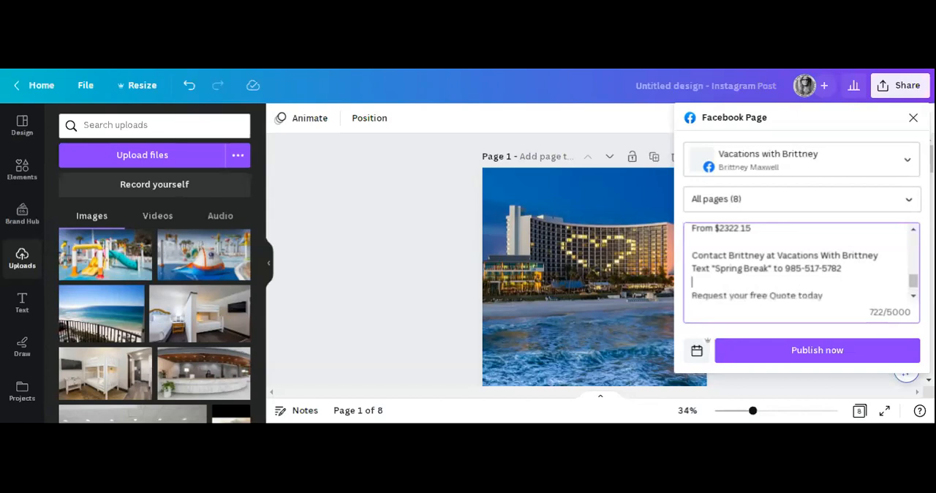
# Copy the caption above the quote request line, publish all pages to the Facebook Page and dismiss the confirmation.
pyautogui.moveTo(693, 282); pyautogui.dragTo(688, 225)
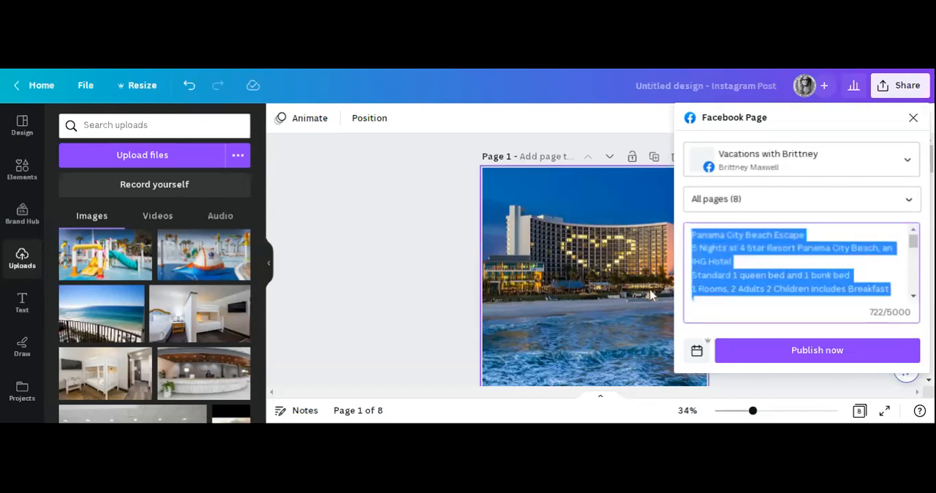
pyautogui.click(817, 351)
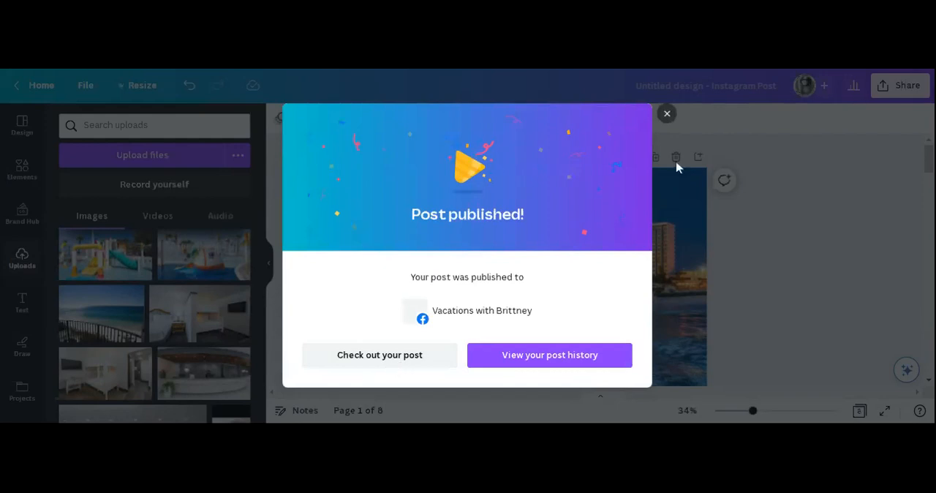
pyautogui.click(667, 114)
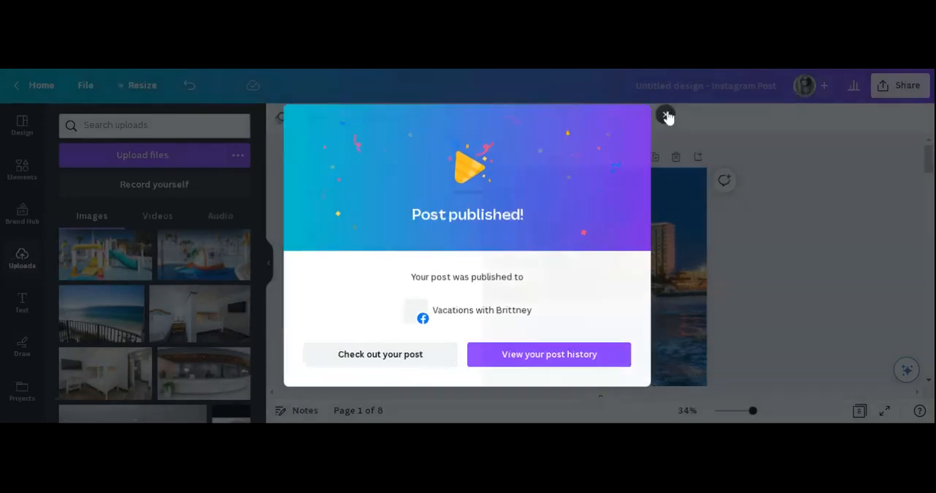
# Add a new blank page after page 8, the one with the bunk bed room photo.
pyautogui.scroll(-15, 776, 296)
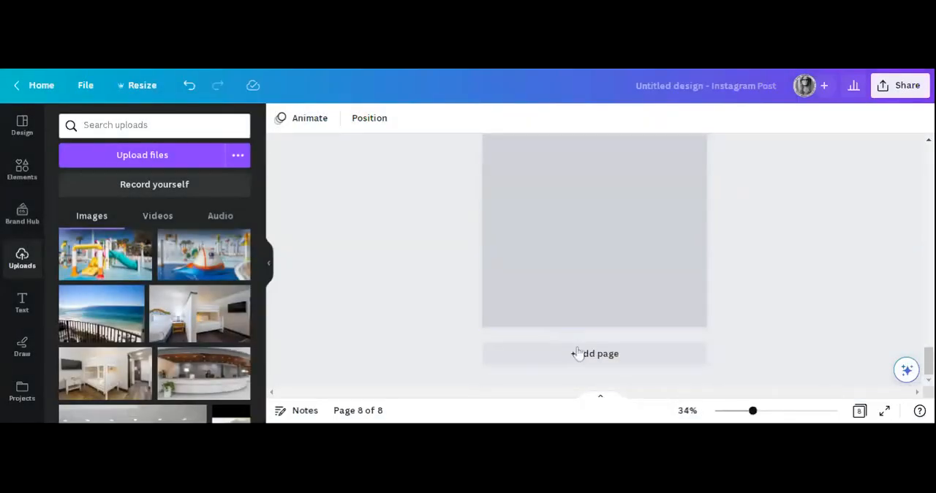
pyautogui.scroll(3, 607, 217)
pyautogui.scroll(-4, 608, 223)
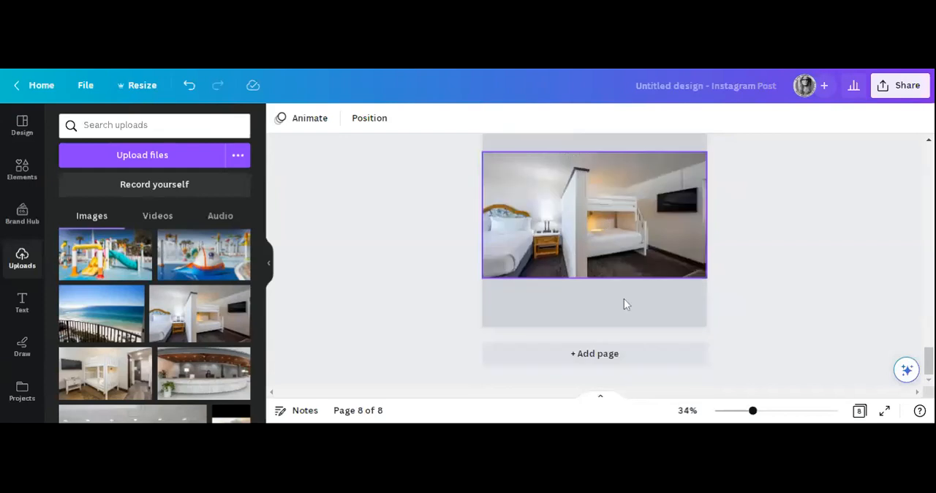
pyautogui.click(605, 362)
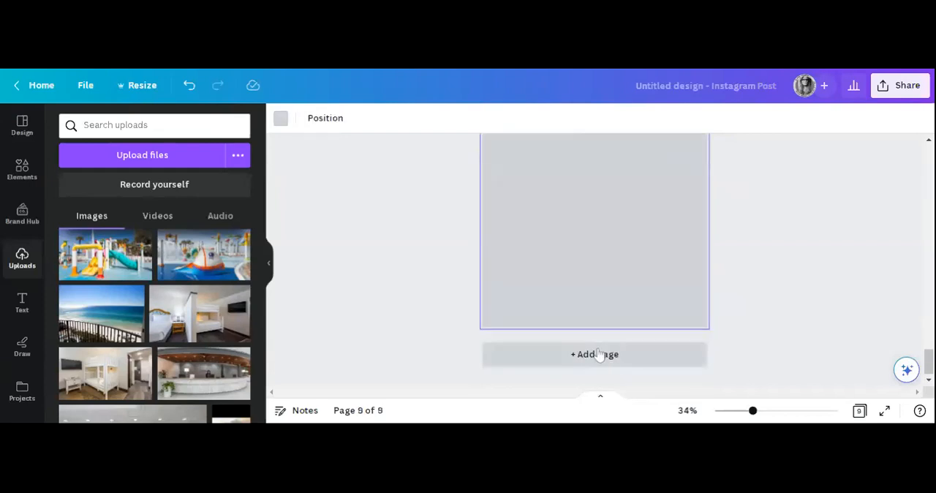
# Place a subheading text box on page 9 and replace its placeholder with the copied caption.
pyautogui.click(22, 304)
pyautogui.moveTo(354, 239); pyautogui.dragTo(502, 213)
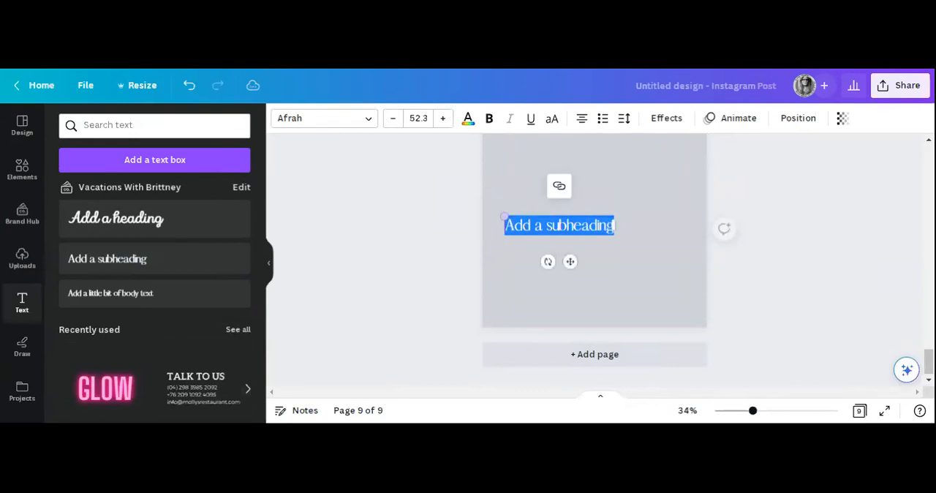
pyautogui.hotkey('ctrl', 'v')
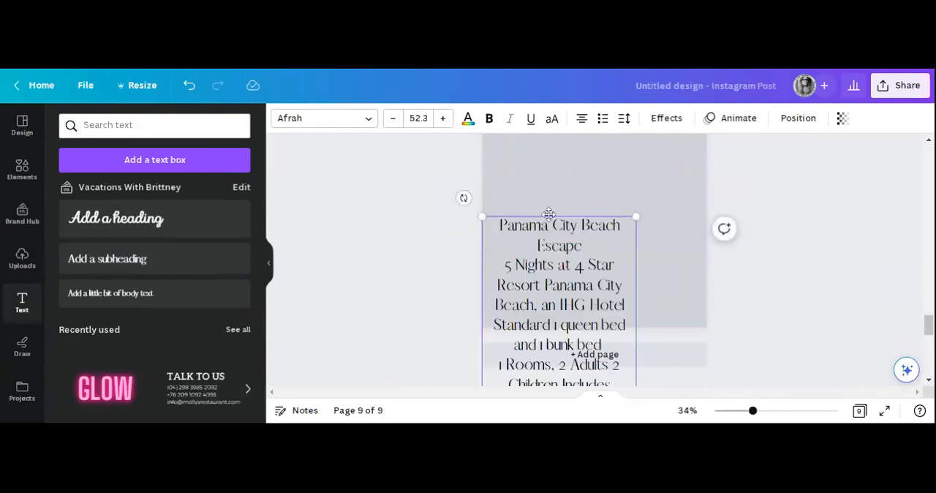
# Scale the caption text box down to font size 46.1 and move it to the top centre of page 9.
pyautogui.moveTo(637, 344)
pyautogui.mouseDown()
pyautogui.moveTo(671, 260)
pyautogui.moveTo(663, 250)
pyautogui.moveTo(644, 334)
pyautogui.mouseUp()
pyautogui.scroll(2, 675, 255)
pyautogui.moveTo(577, 333); pyautogui.dragTo(597, 241)
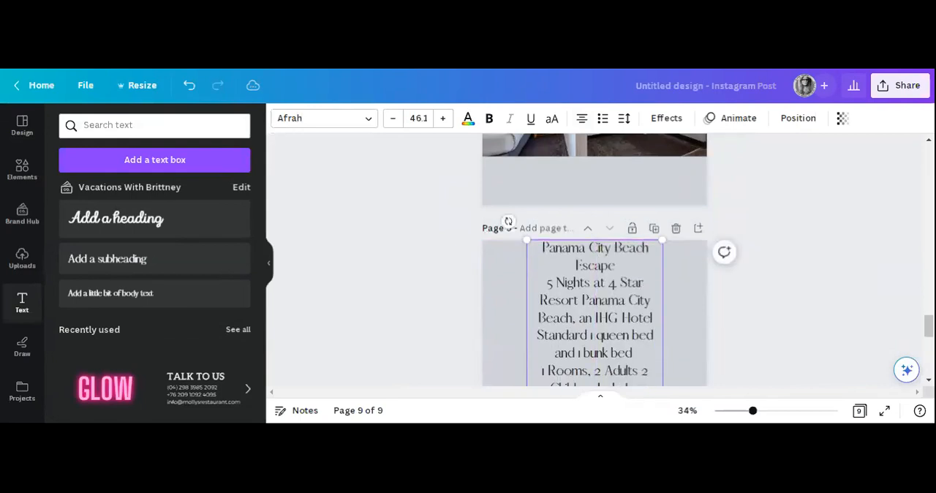
# Widen the caption text box to the full page width and reduce the "Panama City Beach Escape" line to font size 35.1.
pyautogui.scroll(-3, 597, 247)
pyautogui.scroll(3, 597, 247)
pyautogui.click(393, 118)
pyautogui.click(393, 118)
pyautogui.click(392, 119)
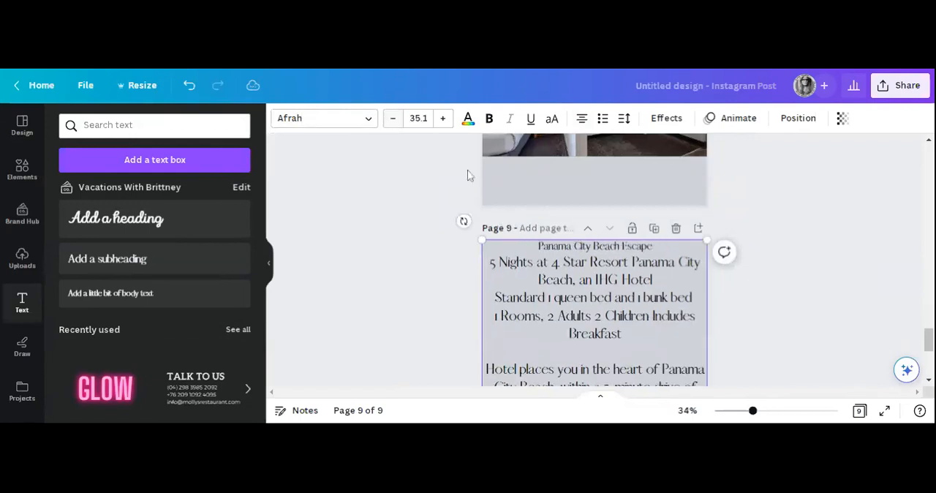
# Set all the caption text on page 9 to font size 21, narrow its text box and move it towards the page centre.
pyautogui.scroll(-4, 596, 292)
pyautogui.moveTo(635, 369); pyautogui.dragTo(495, 188)
pyautogui.scroll(1, 517, 139)
pyautogui.scroll(2, 495, 188)
pyautogui.moveTo(495, 323); pyautogui.dragTo(538, 200)
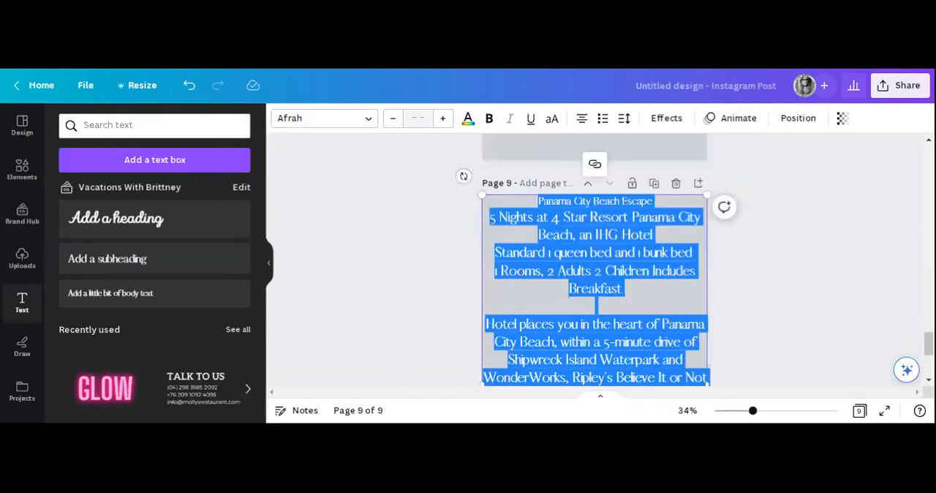
pyautogui.click(417, 118)
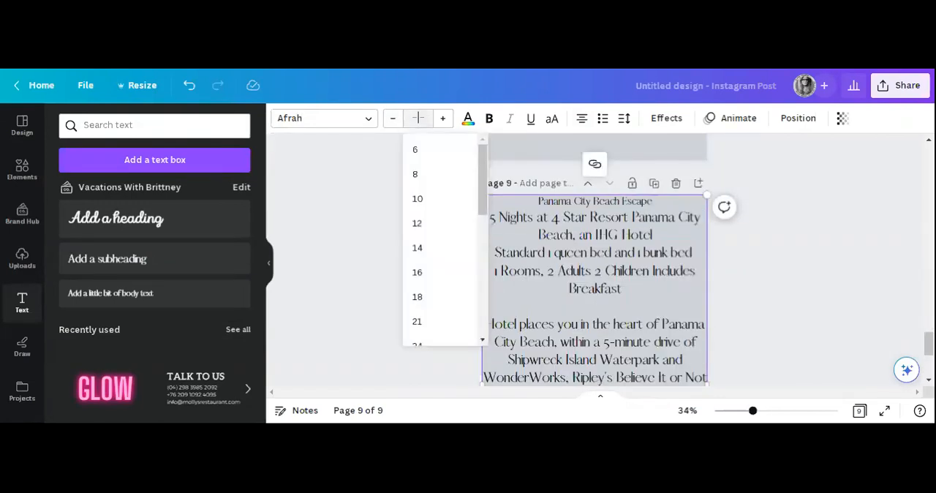
pyautogui.click(417, 321)
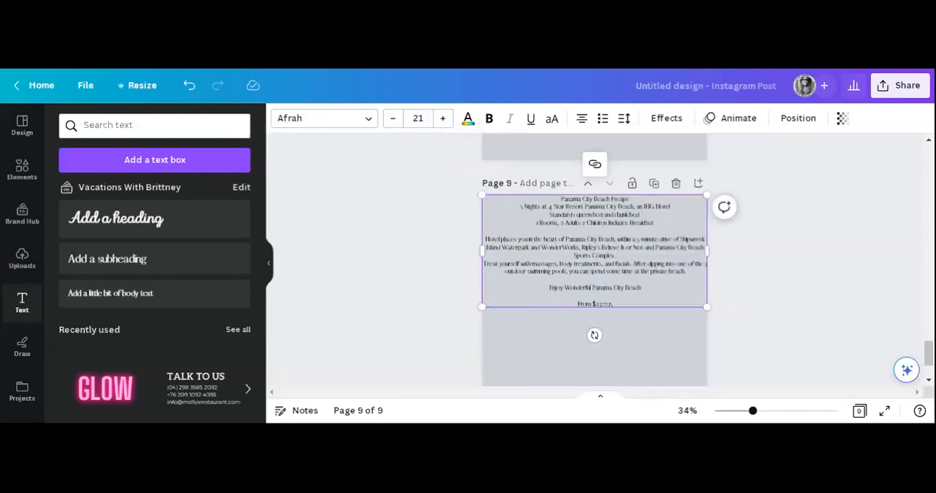
pyautogui.moveTo(706, 250); pyautogui.dragTo(666, 252)
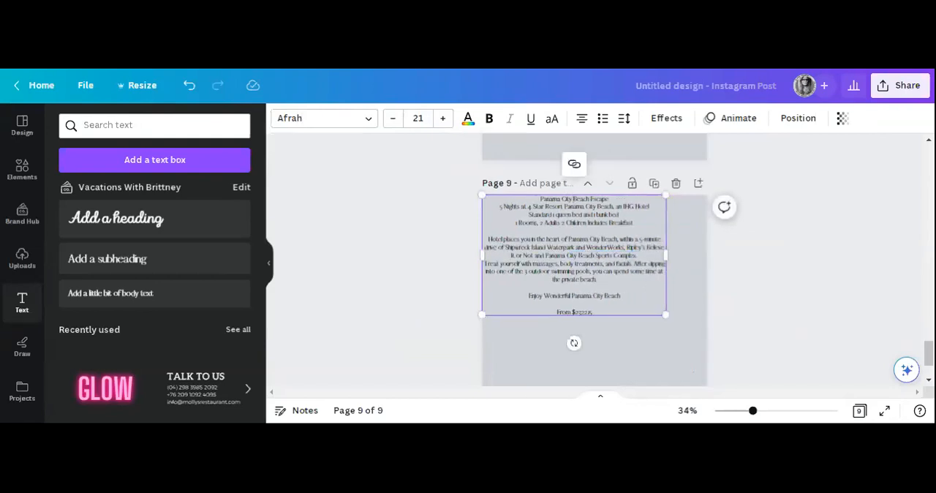
pyautogui.moveTo(572, 195); pyautogui.dragTo(591, 216)
# Enlarge the whole caption on page 9 step by step until its body text is font size 29.
pyautogui.click(443, 118)
pyautogui.click(443, 118)
pyautogui.click(442, 118)
pyautogui.moveTo(613, 336); pyautogui.dragTo(550, 219)
pyautogui.click(443, 117)
pyautogui.click(442, 118)
pyautogui.click(442, 122)
pyautogui.scroll(-1, 404, 257)
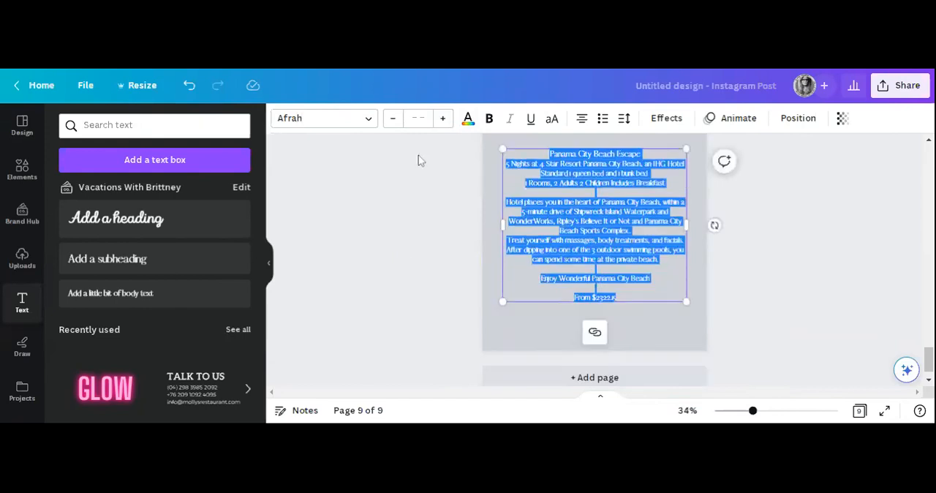
pyautogui.click(443, 119)
pyautogui.click(443, 120)
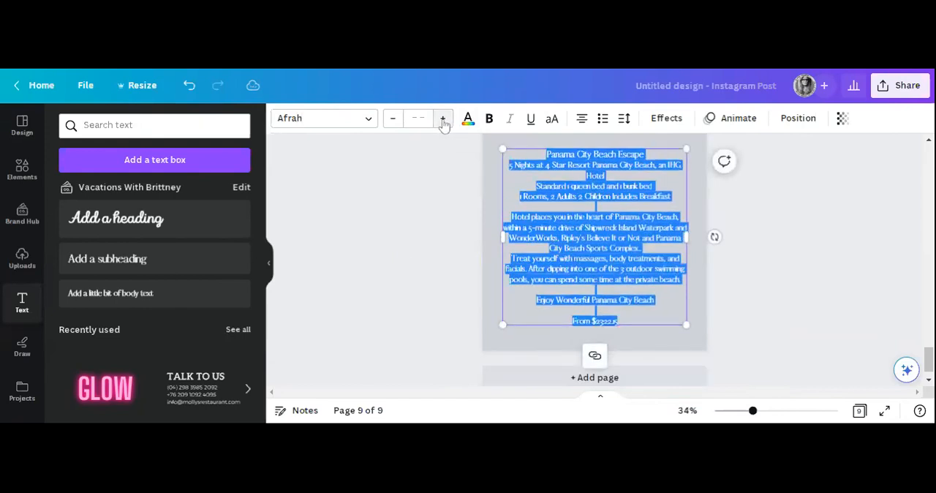
pyautogui.click(443, 120)
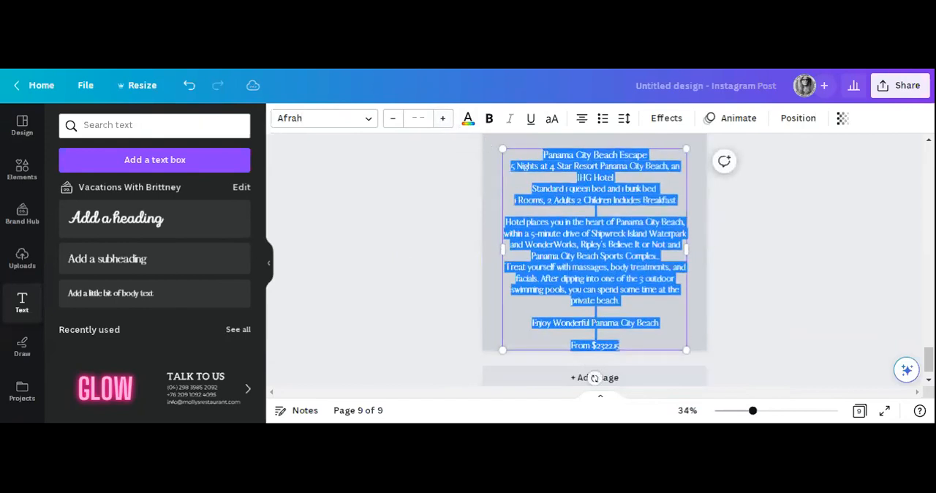
# Move the caption text box slightly up so it has a margin above the lower edge of page 9.
pyautogui.scroll(3, 813, 297)
pyautogui.click(812, 296)
pyautogui.scroll(-2, 834, 301)
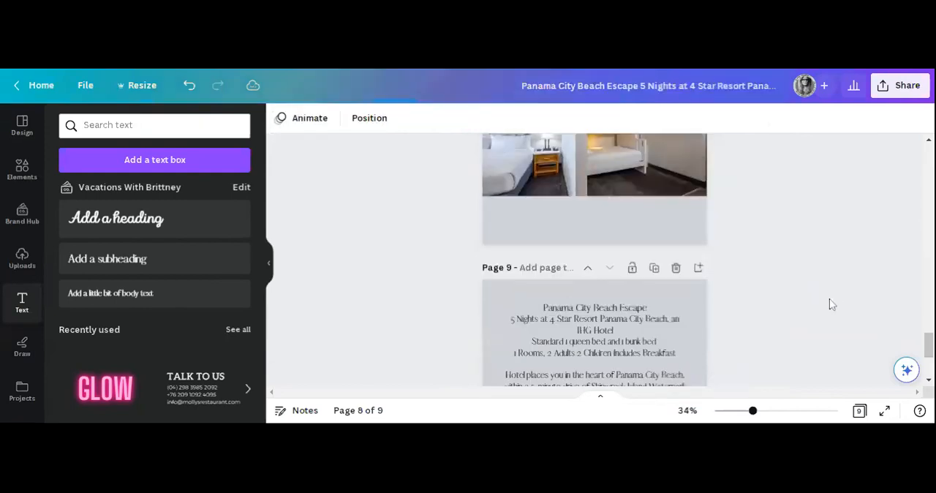
pyautogui.scroll(-2, 768, 251)
pyautogui.click(601, 224)
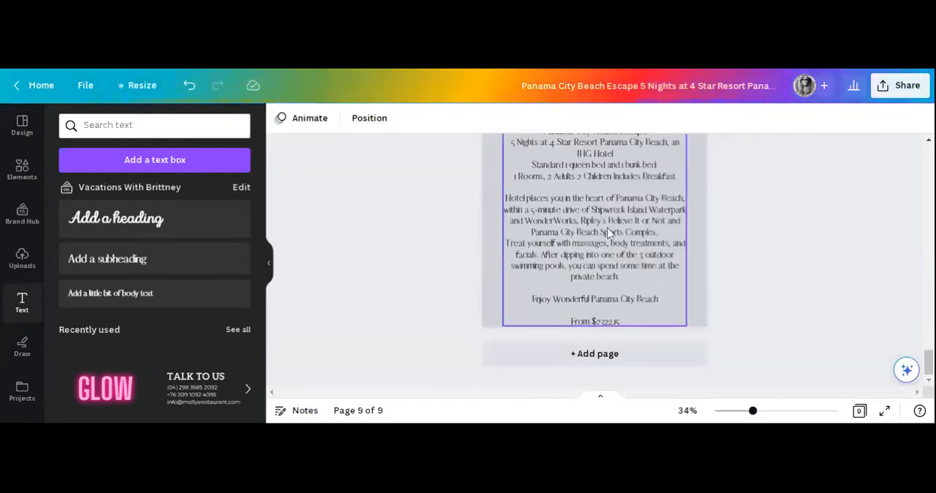
pyautogui.moveTo(601, 224); pyautogui.dragTo(601, 217)
pyautogui.click(807, 299)
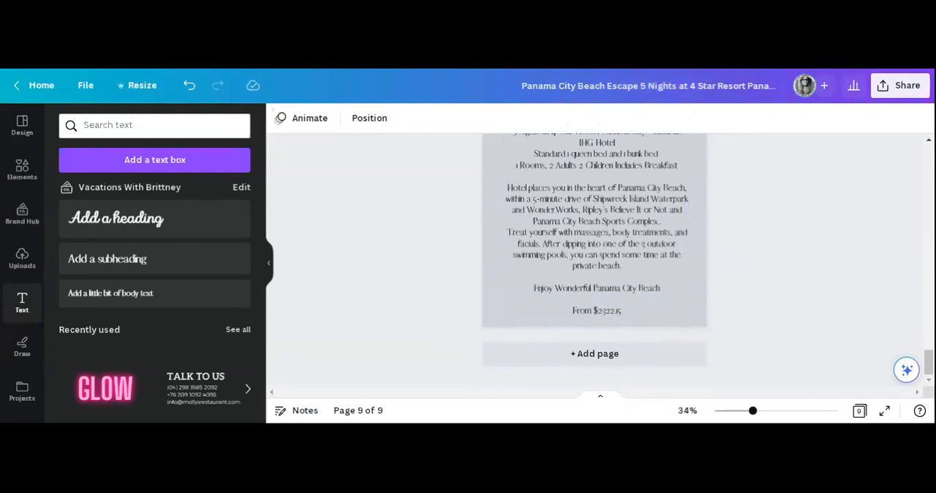
# Review the caption text on page 9 and look back through the design's photo pages.
pyautogui.scroll(3, 783, 280)
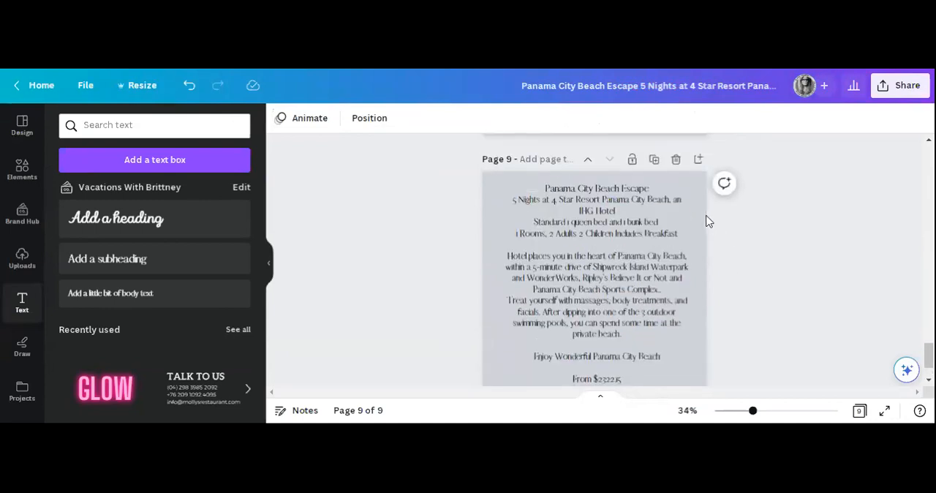
pyautogui.click(692, 221)
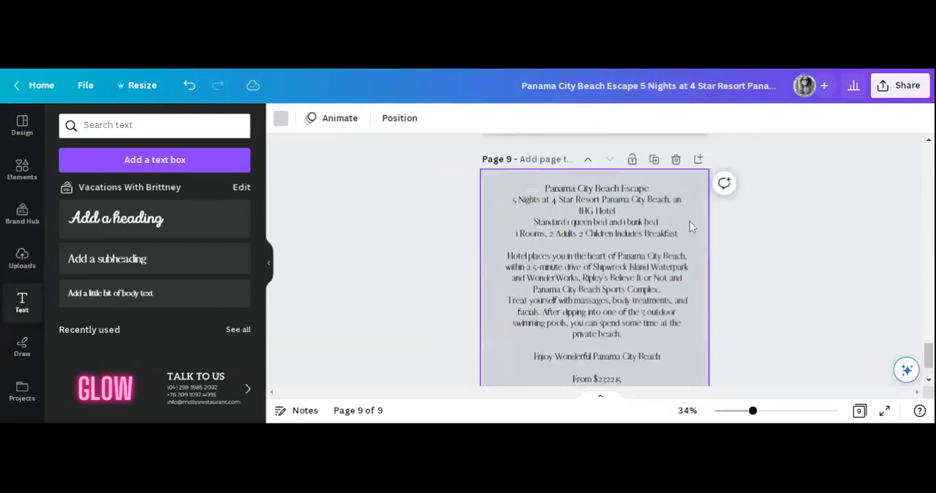
pyautogui.click(654, 270)
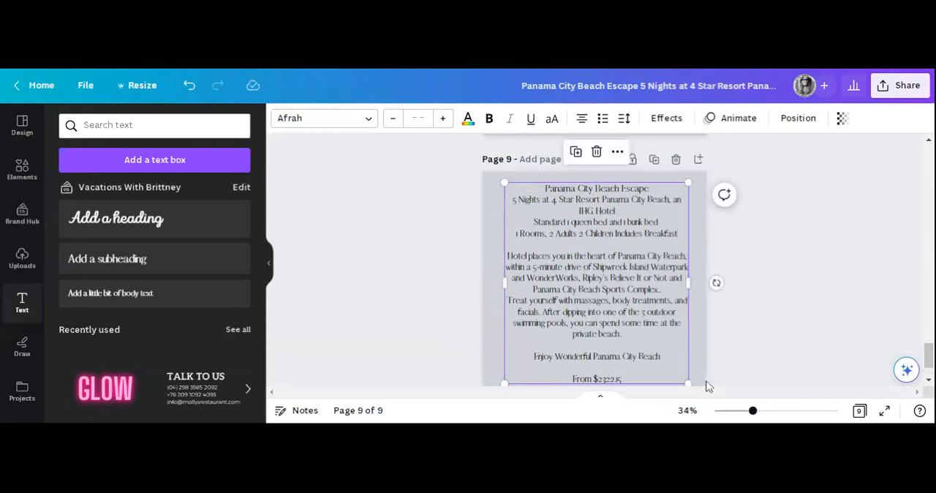
pyautogui.click(627, 380)
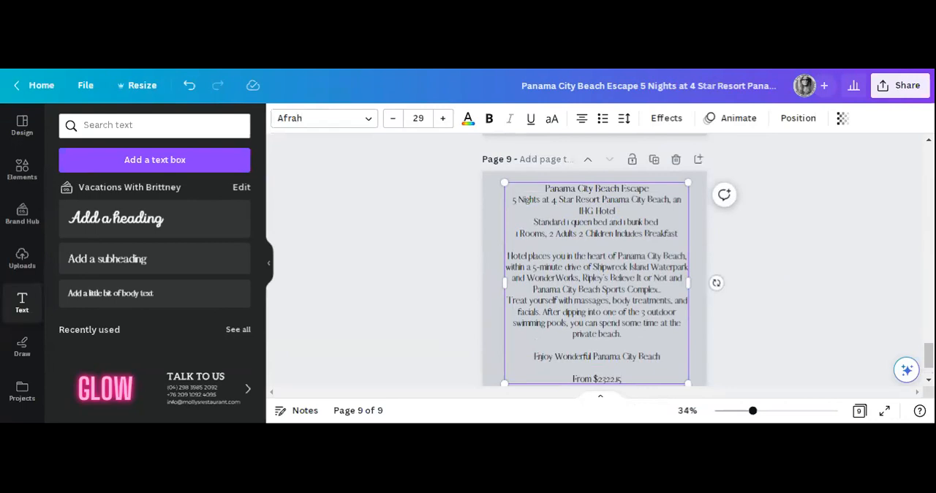
pyautogui.scroll(-1, 661, 343)
pyautogui.click(661, 344)
pyautogui.click(633, 342)
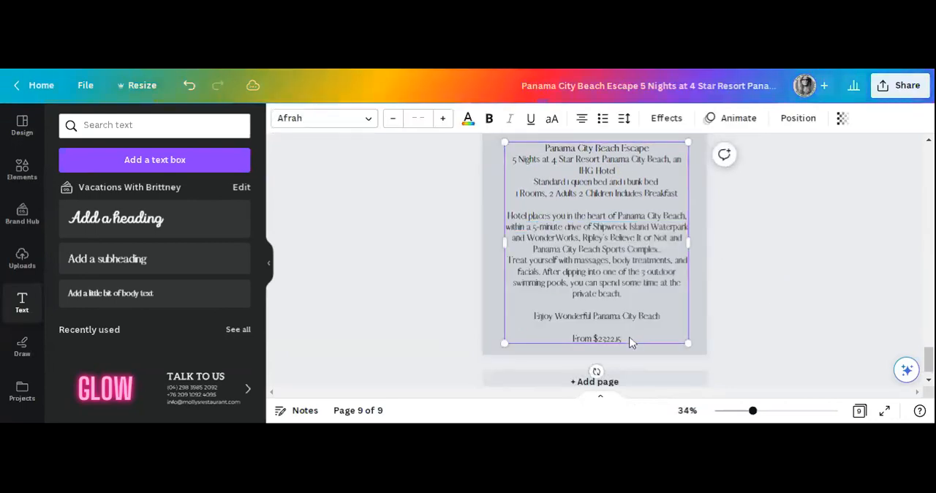
pyautogui.click(633, 342)
pyautogui.moveTo(633, 341); pyautogui.dragTo(545, 147)
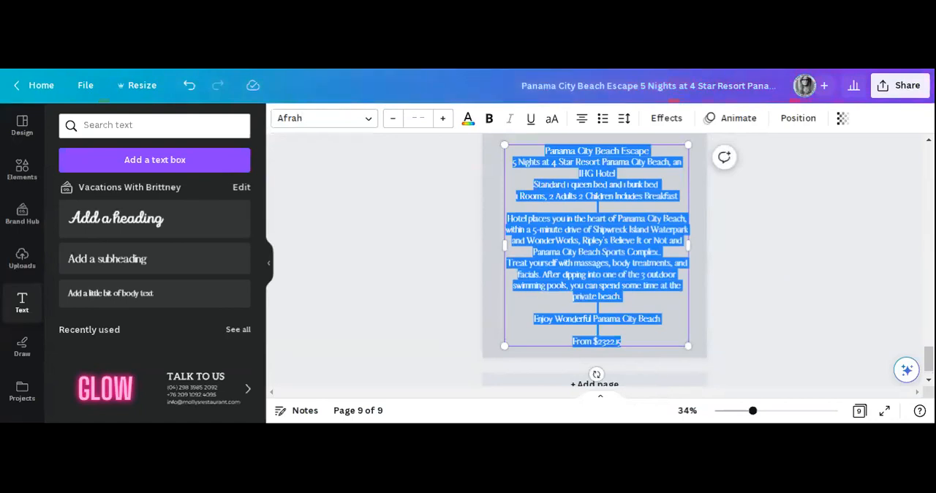
pyautogui.click(754, 245)
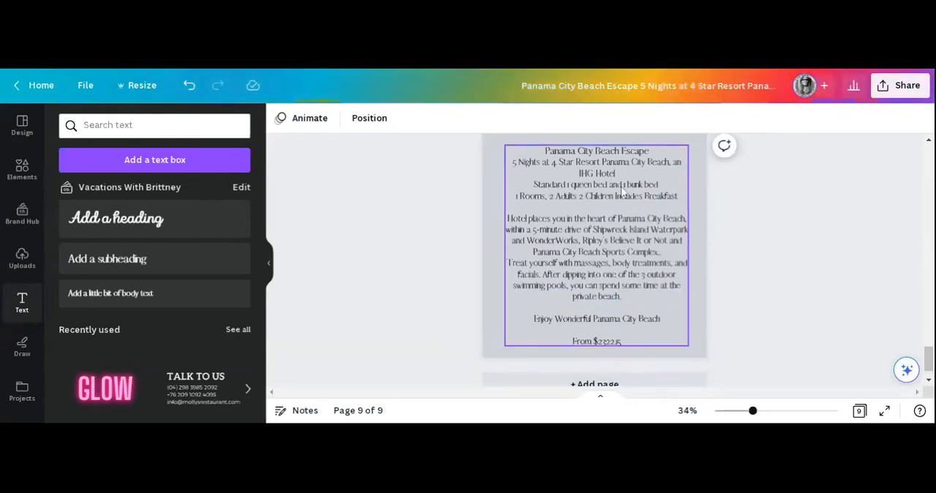
pyautogui.scroll(2, 821, 296)
pyautogui.scroll(3, 820, 296)
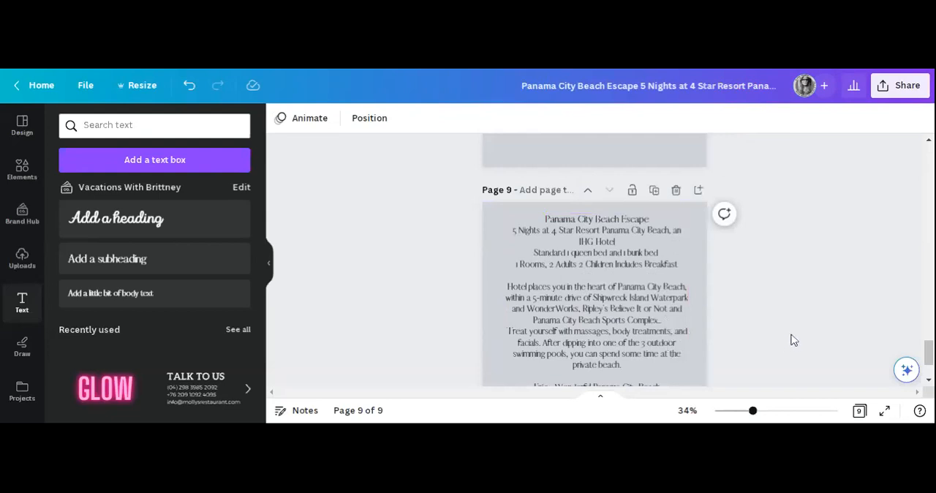
pyautogui.scroll(1, 785, 342)
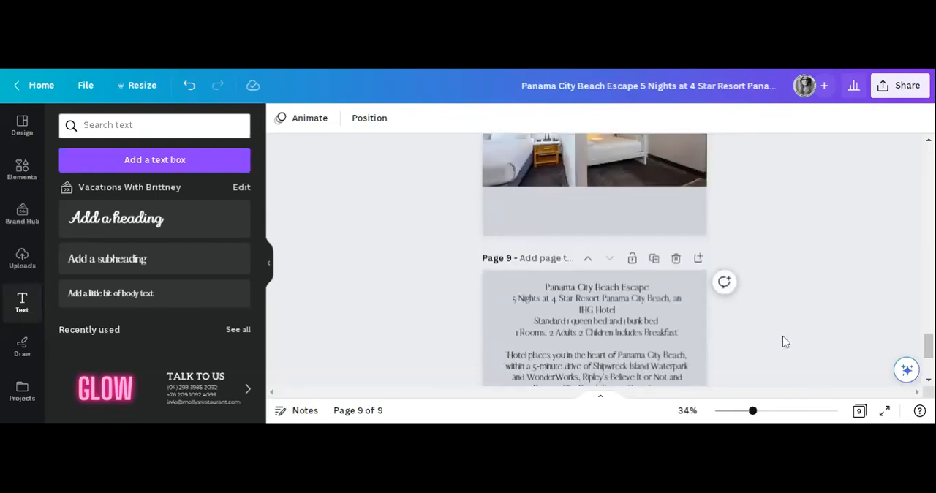
pyautogui.scroll(8, 785, 342)
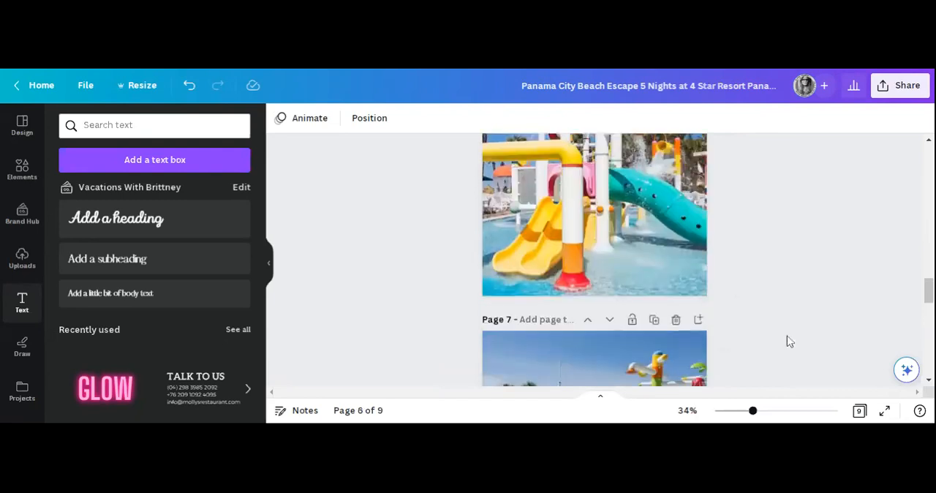
pyautogui.scroll(10, 790, 342)
pyautogui.scroll(5, 794, 336)
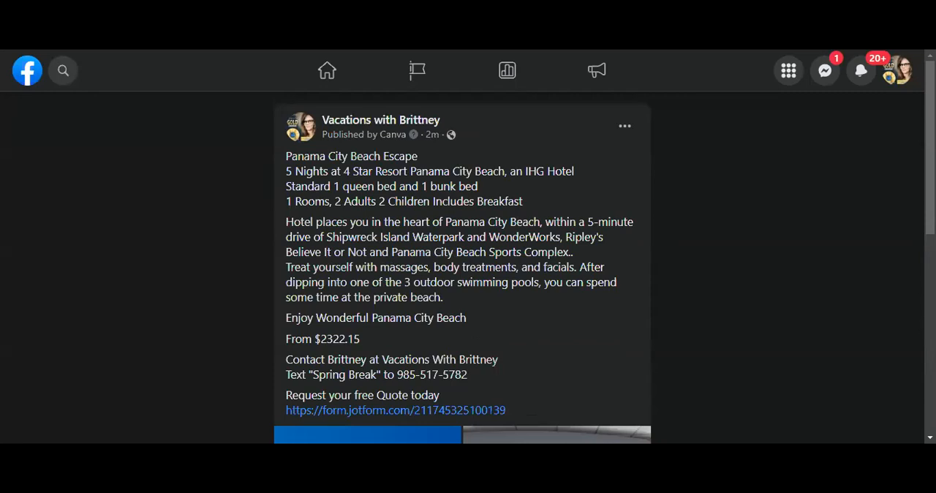
# Switch to Facebook and read through the published Panama City Beach Escape post's caption down to its photos.
pyautogui.scroll(-1, 463, 263)
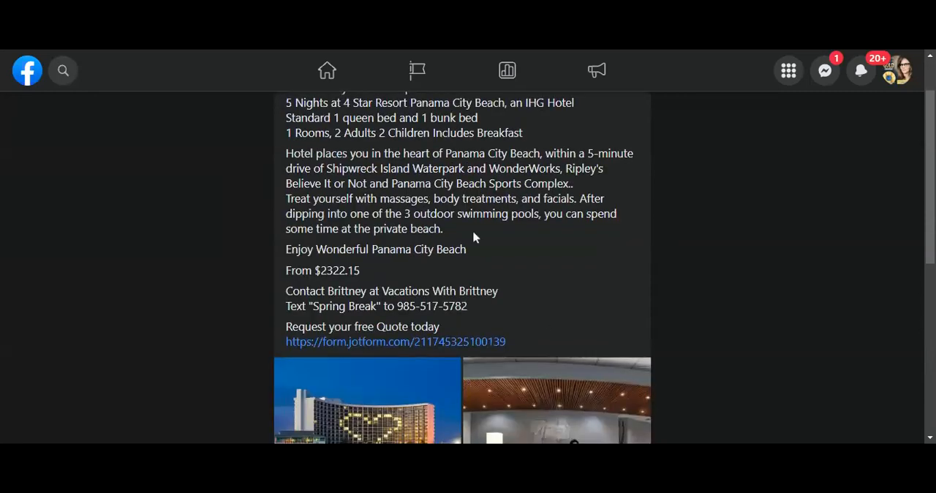
pyautogui.scroll(1, 472, 230)
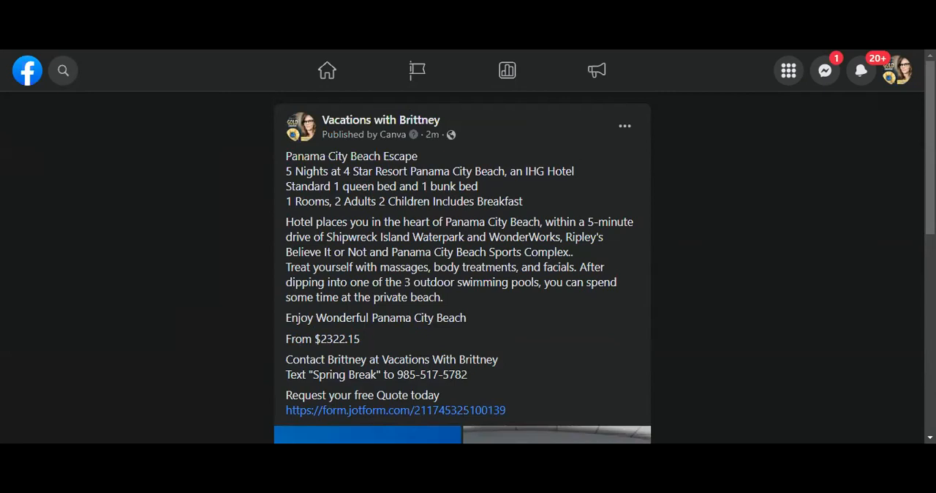
pyautogui.scroll(-1, 385, 264)
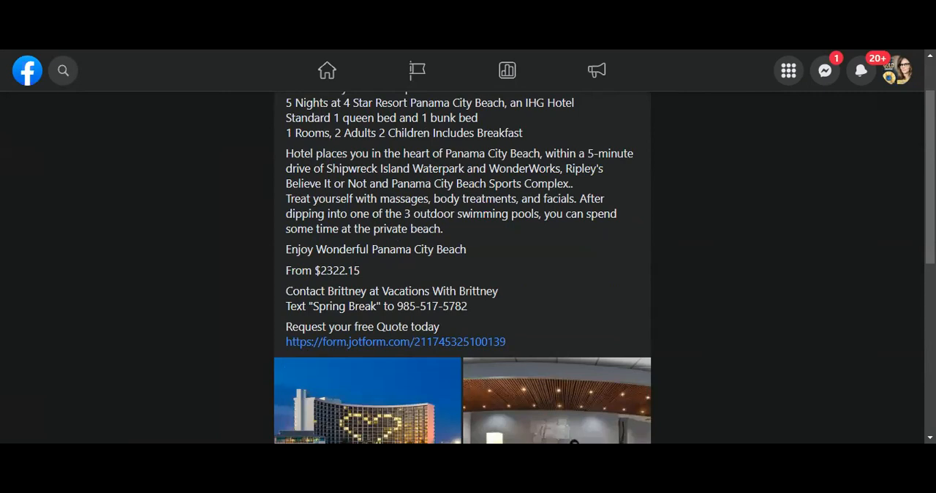
pyautogui.scroll(-2, 485, 274)
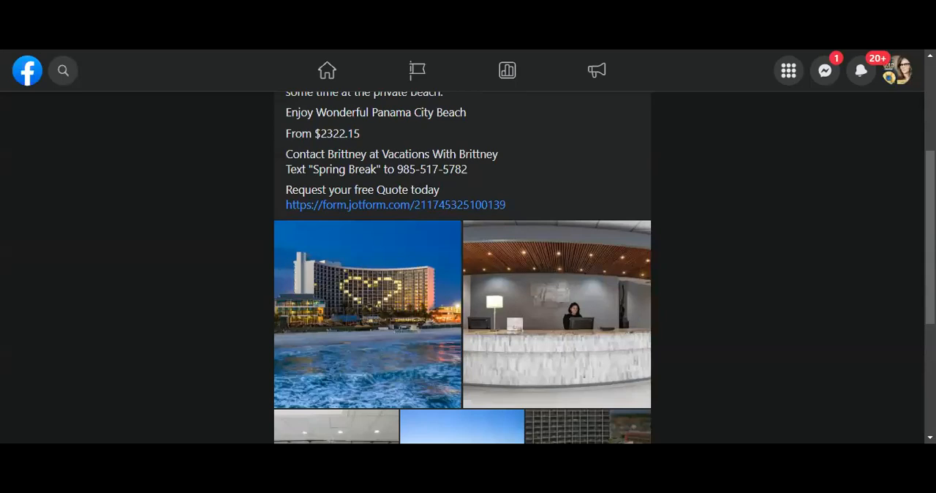
# View the post's hotel photos at full size one after another, starting with the beachfront exterior, and return to the post.
pyautogui.click(419, 315)
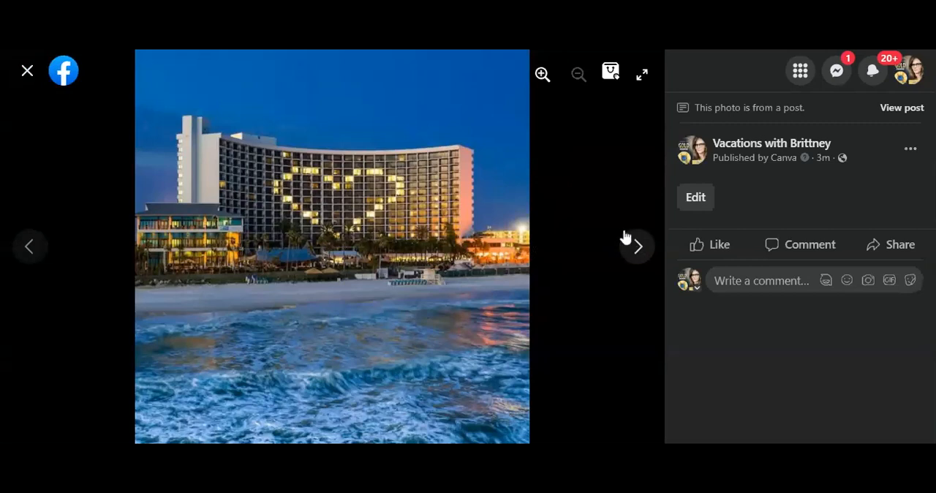
pyautogui.click(637, 247)
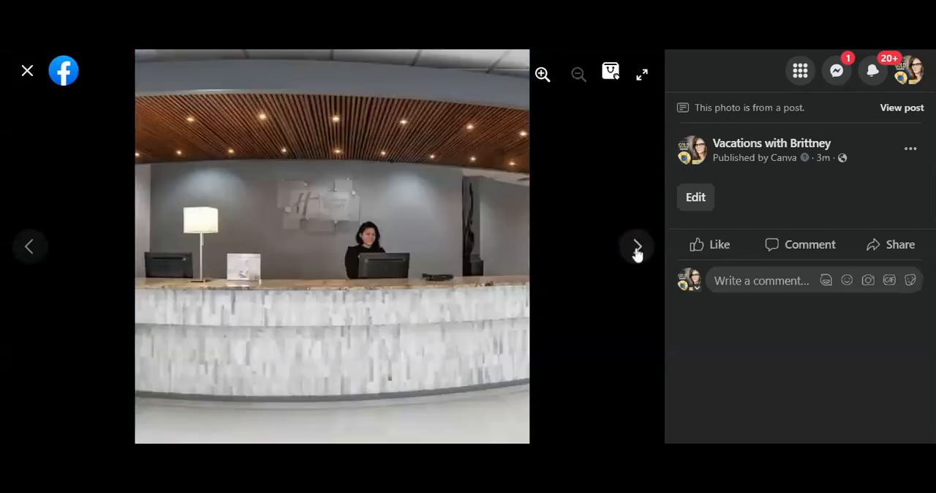
pyautogui.click(637, 249)
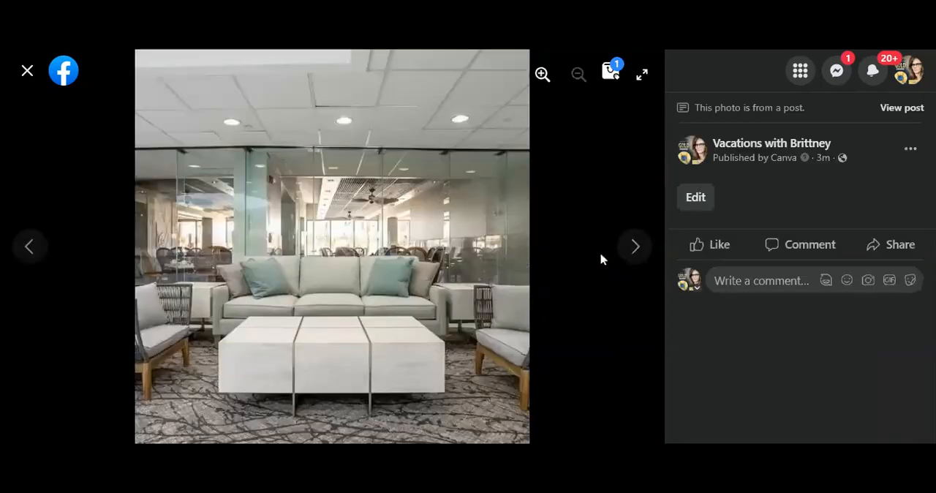
pyautogui.click(637, 249)
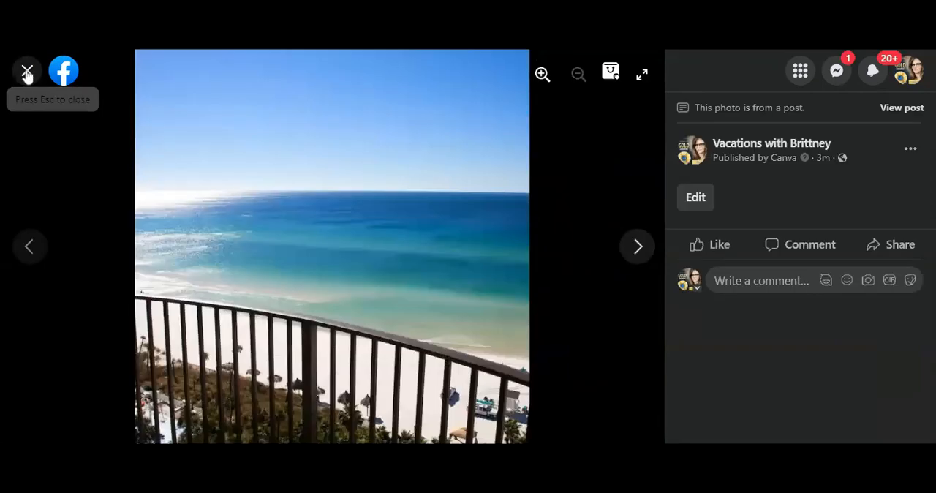
pyautogui.click(27, 73)
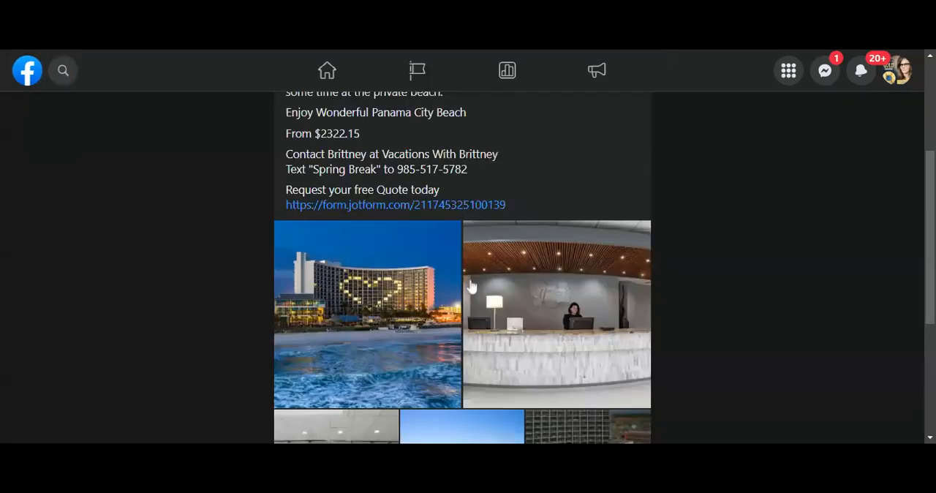
# Examine the post's photo grid and comment area, and return to the start of the caption.
pyautogui.scroll(-3, 537, 270)
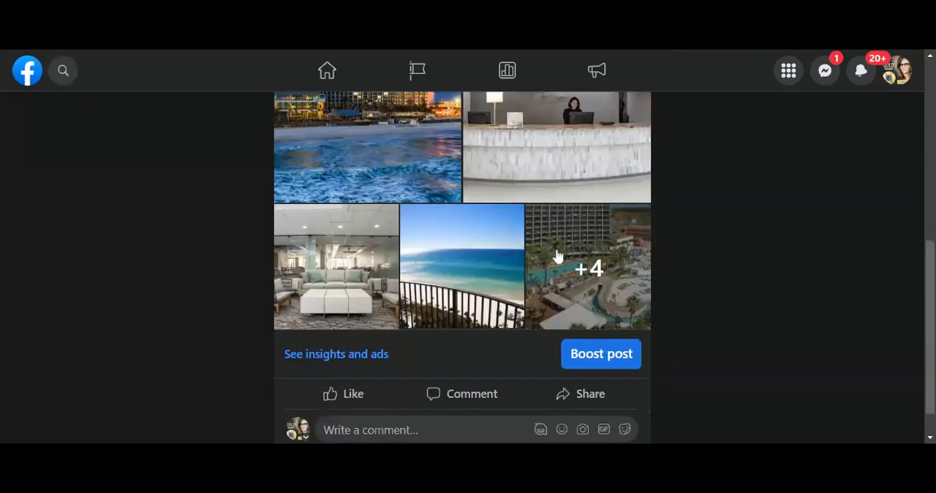
pyautogui.scroll(-1, 325, 357)
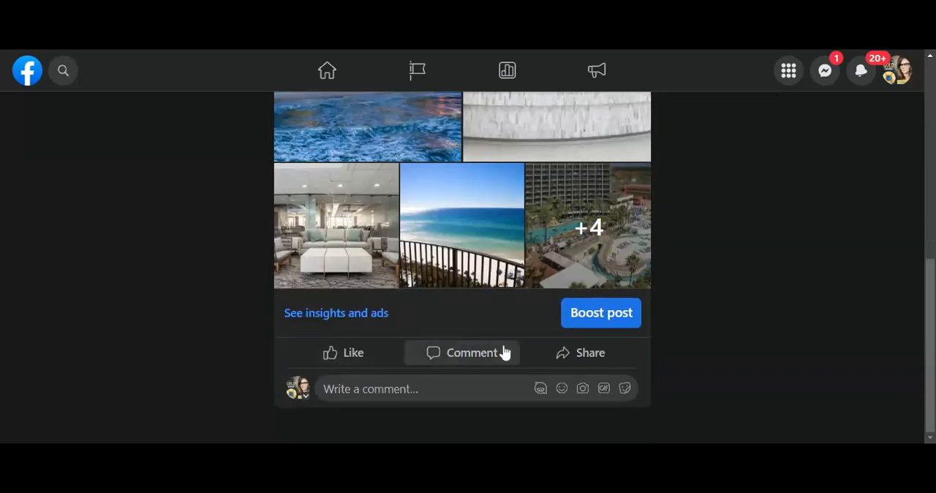
pyautogui.scroll(1, 466, 268)
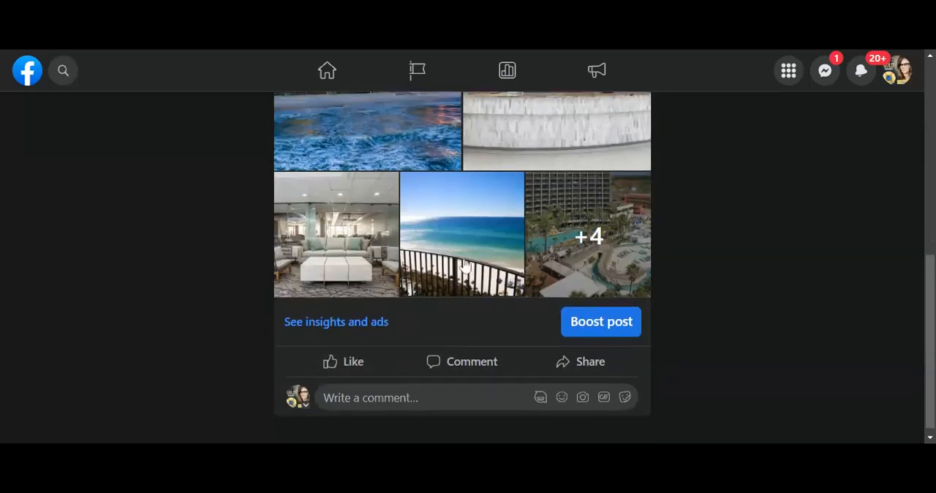
pyautogui.scroll(5, 466, 267)
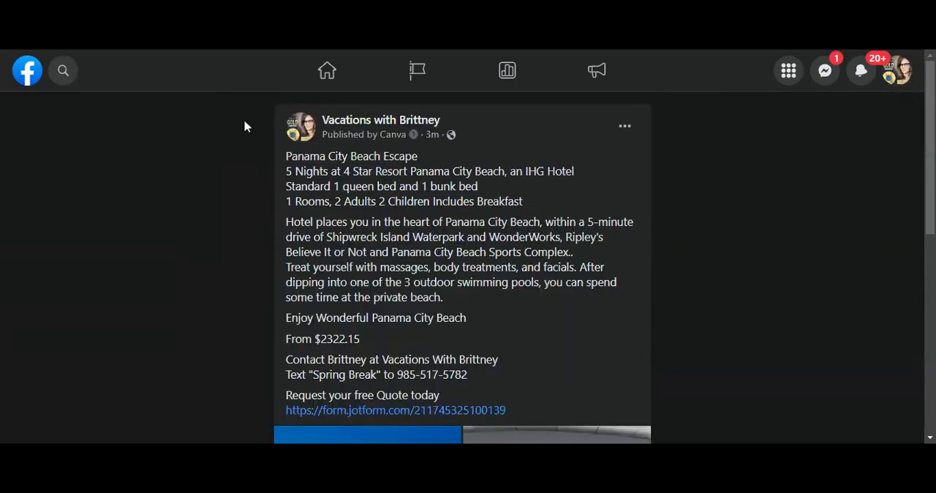
# Switch from the Vacations with Brittney page to the personal Facebook profile and dismiss the profile-switch notice.
pyautogui.click(899, 80)
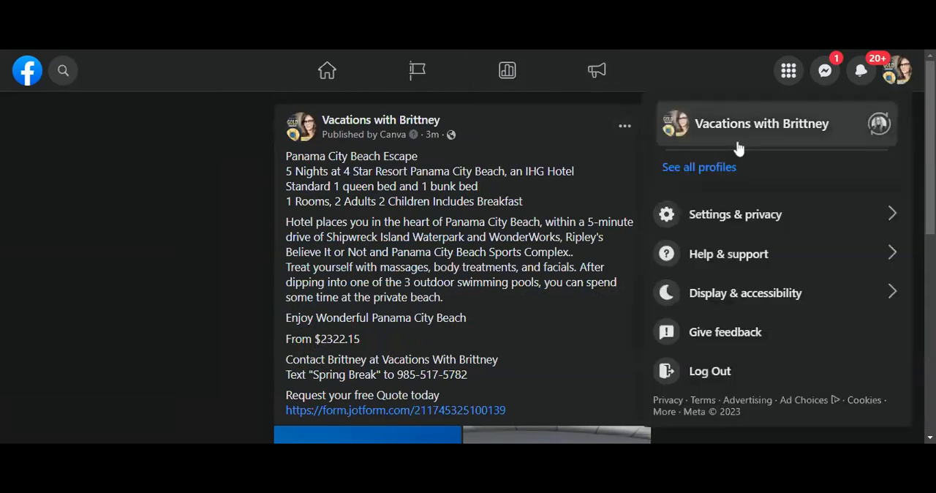
pyautogui.click(882, 130)
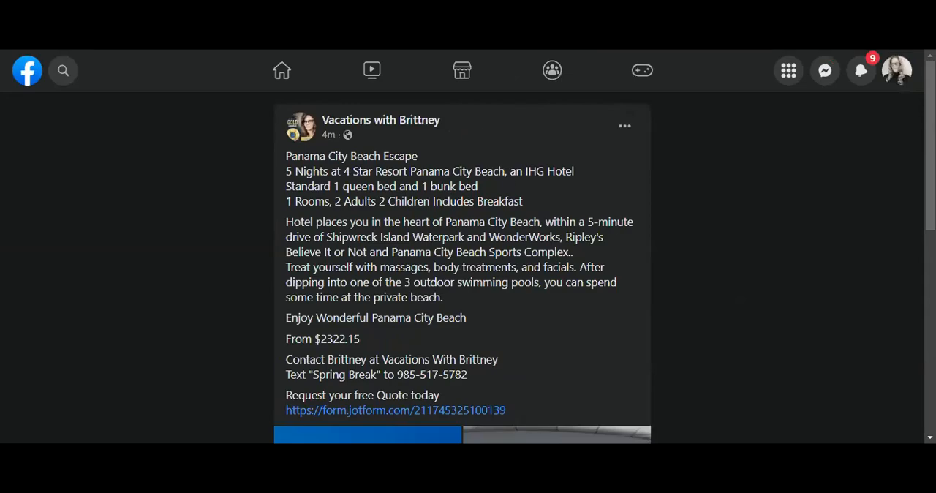
pyautogui.scroll(-2, 736, 322)
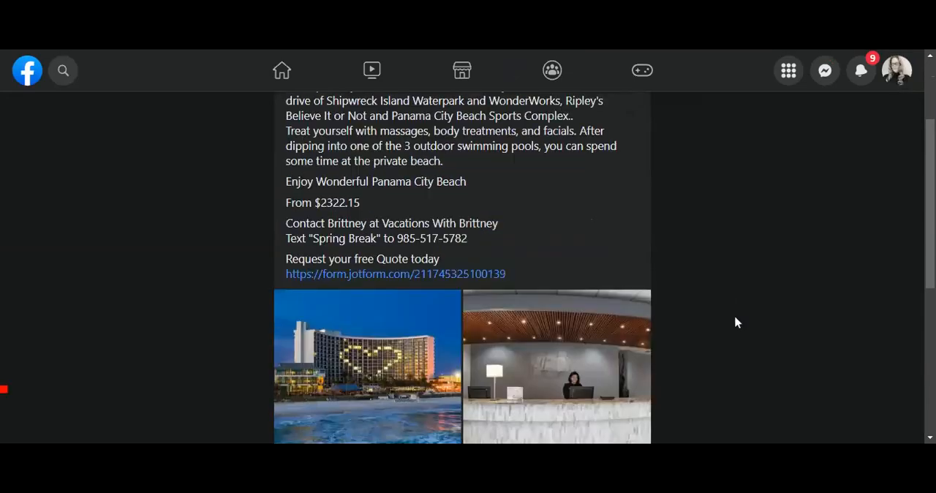
pyautogui.scroll(-2, 763, 322)
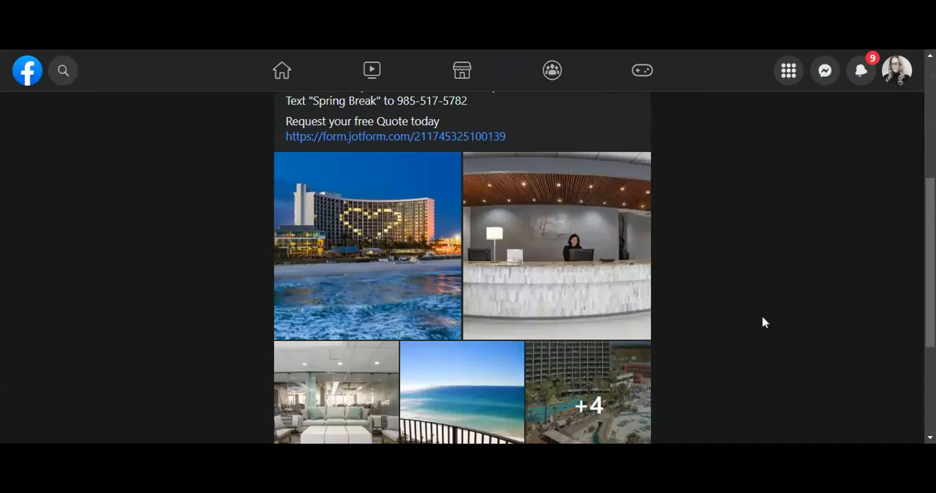
pyautogui.scroll(-1, 754, 324)
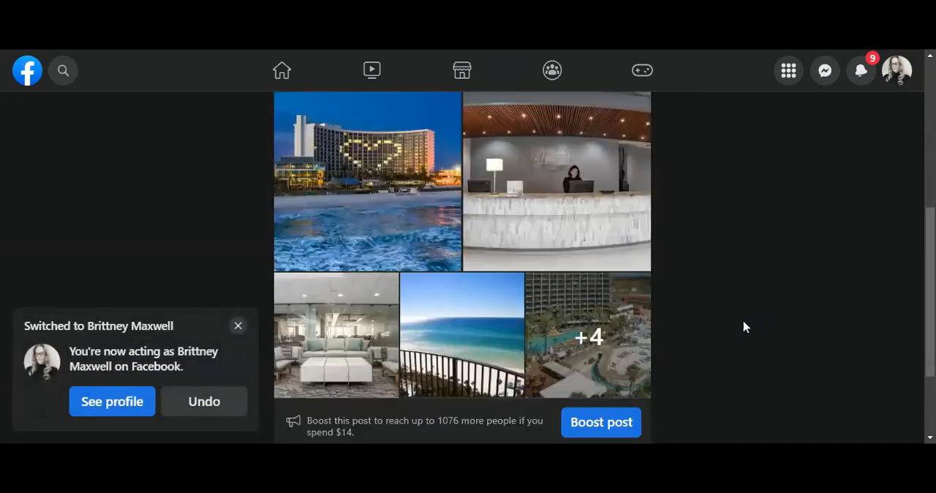
pyautogui.click(238, 327)
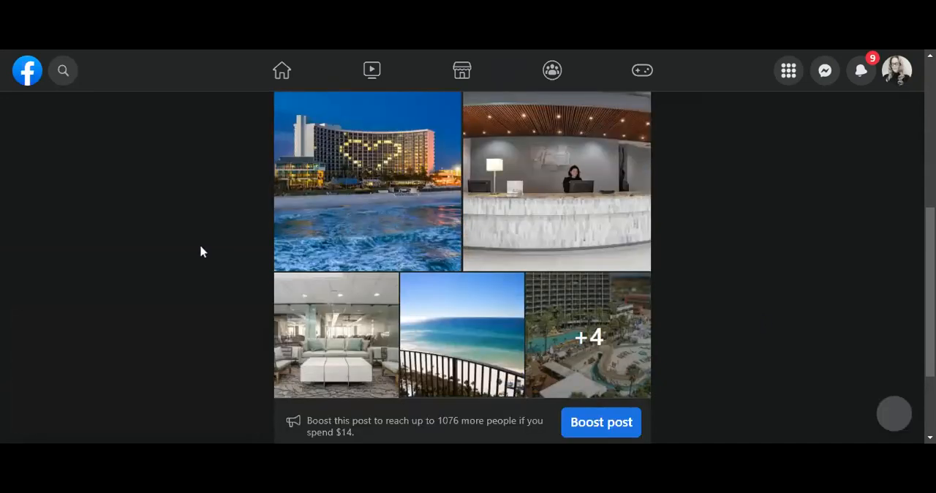
# Share the Panama City Beach Escape post immediately as a public share from the personal profile.
pyautogui.scroll(-2, 184, 305)
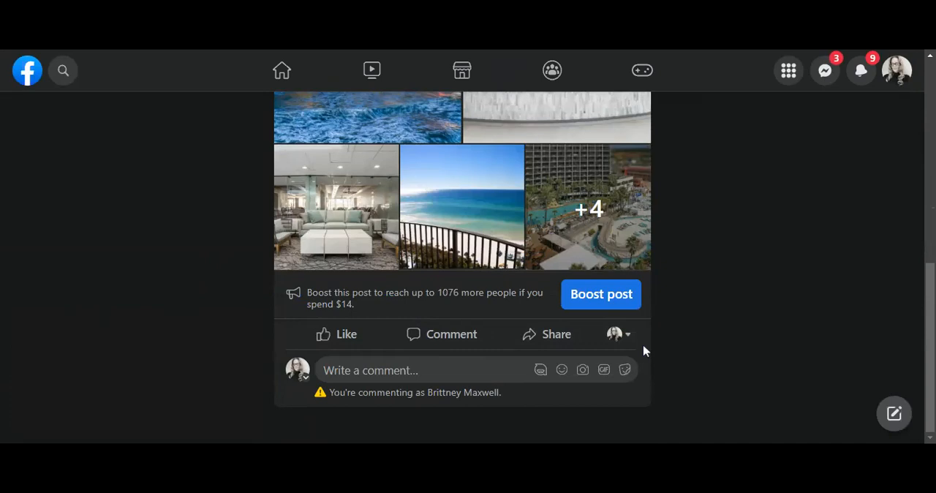
pyautogui.click(553, 340)
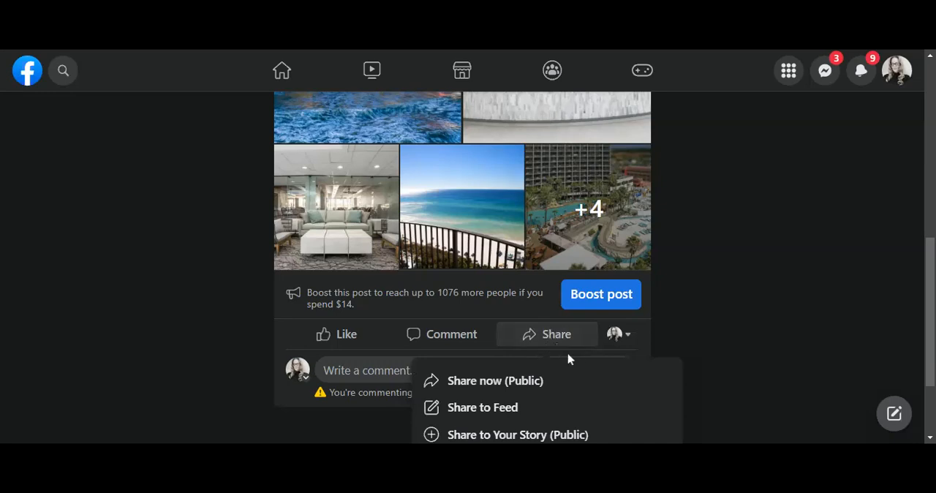
pyautogui.scroll(-1, 569, 358)
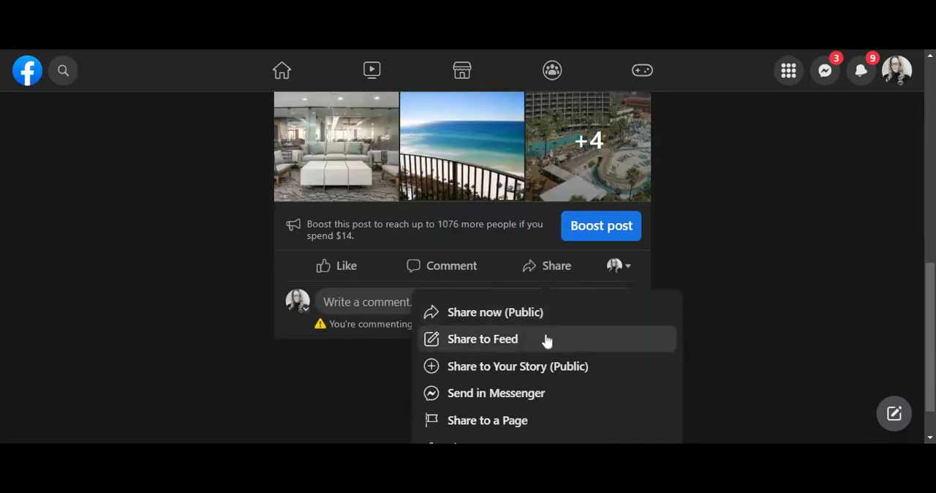
pyautogui.click(532, 320)
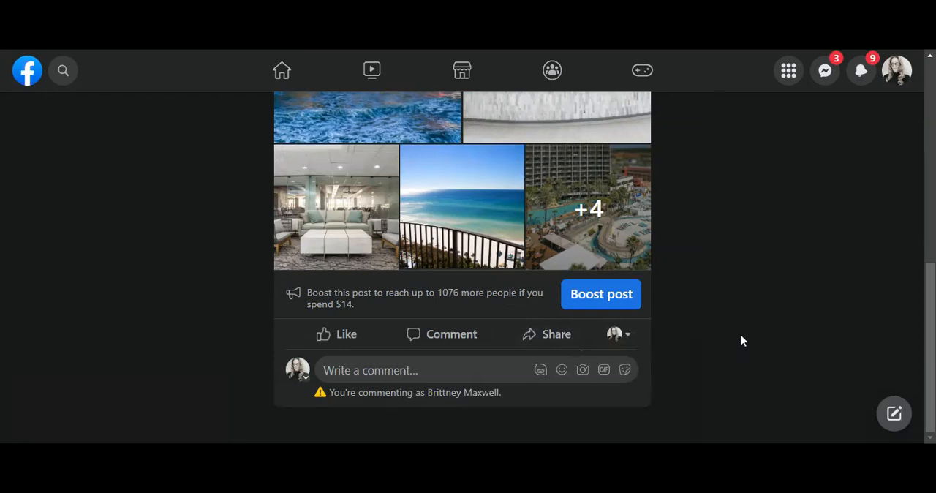
pyautogui.click(550, 340)
pyautogui.scroll(-2, 570, 366)
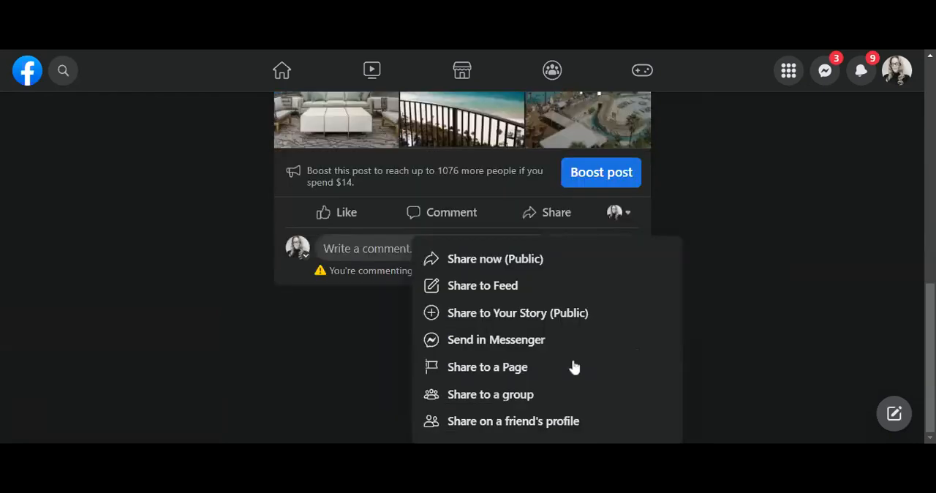
pyautogui.click(508, 396)
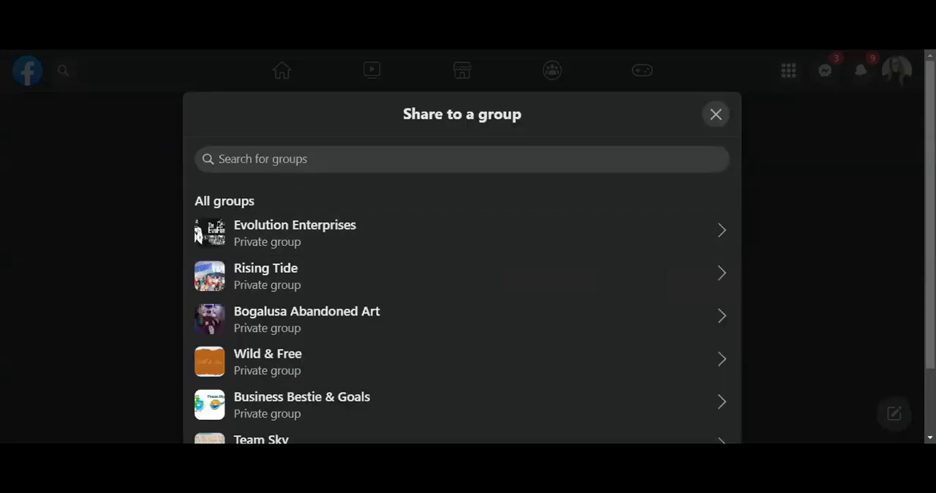
pyautogui.write('New Orleans')
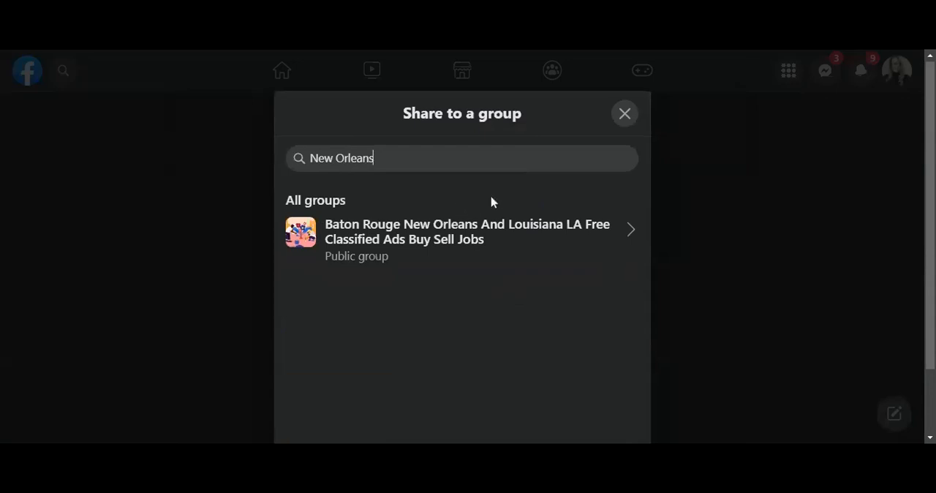
pyautogui.scroll(-2, 491, 203)
pyautogui.scroll(2, 485, 200)
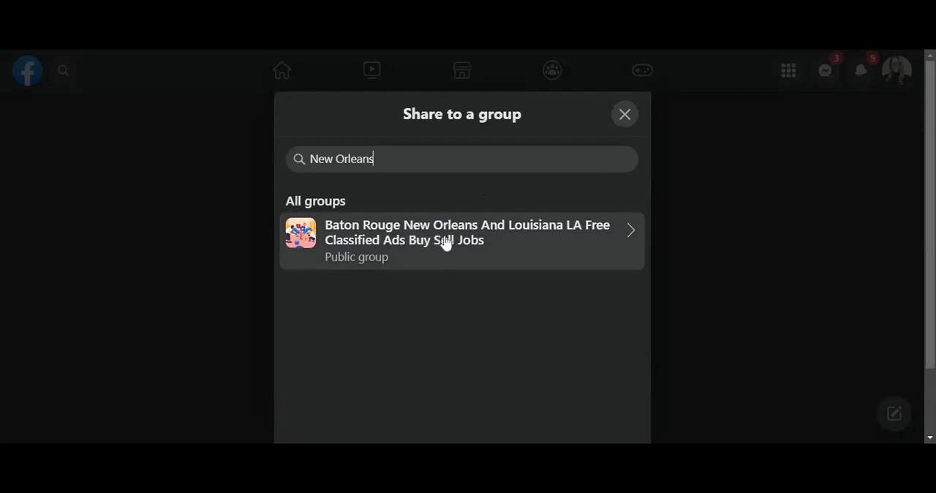
pyautogui.click(477, 240)
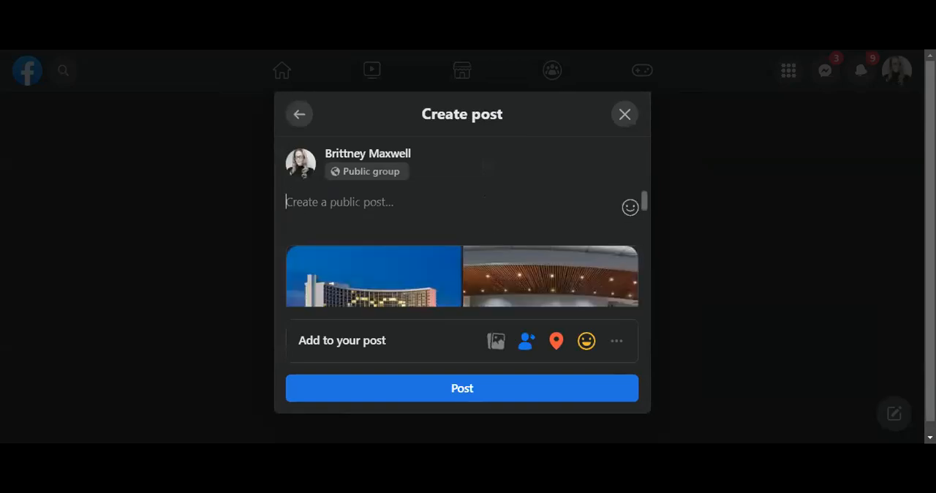
pyautogui.hotkey('ctrl', 'v')
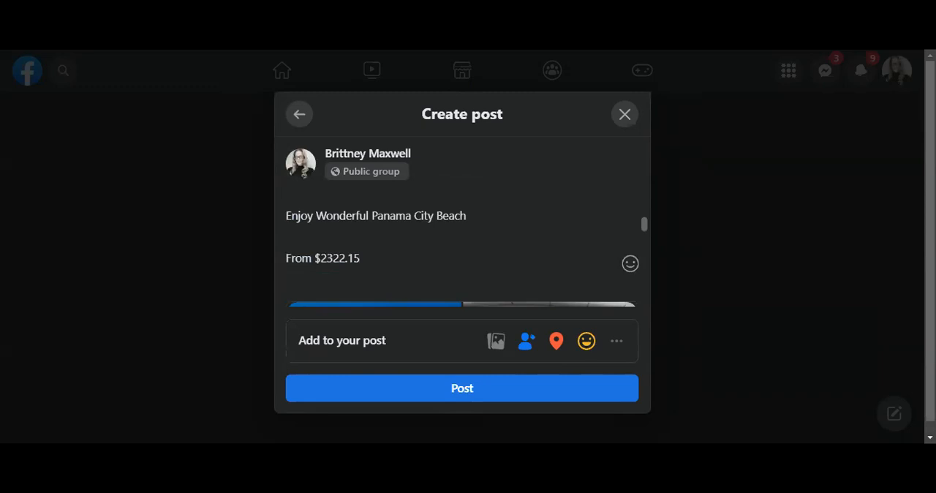
pyautogui.click(627, 116)
# Copy the published post's entire caption, from the "Panama City Beach Escape" title through the quote request link.
pyautogui.scroll(4, 541, 189)
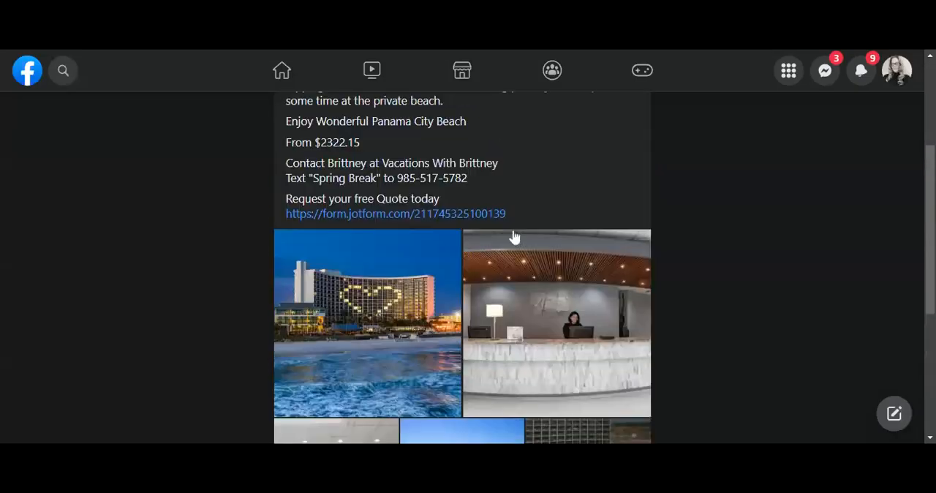
pyautogui.moveTo(548, 206); pyautogui.dragTo(286, 160)
pyautogui.scroll(2, 277, 181)
pyautogui.scroll(1, 282, 127)
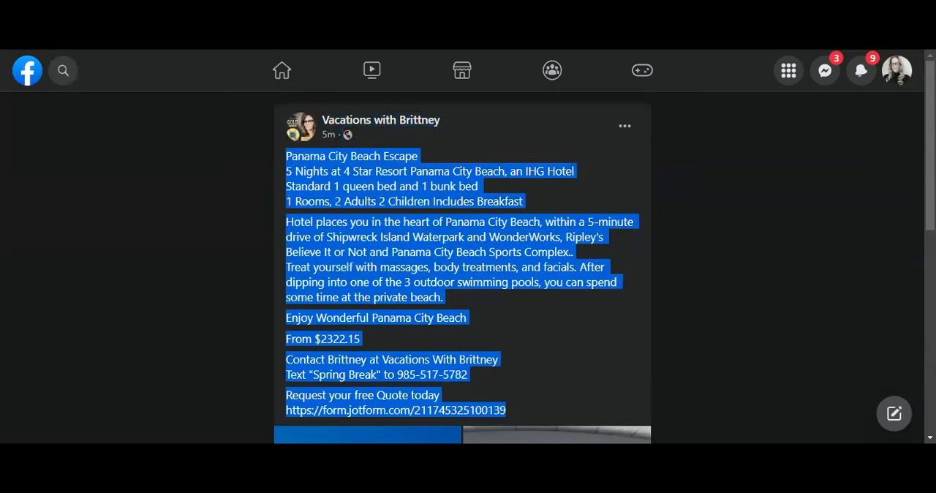
# Start sharing the post to a group, searching for "New Orleans" and choosing the Baton Rouge New Orleans And Louisiana classified ads group.
pyautogui.scroll(-1, 704, 303)
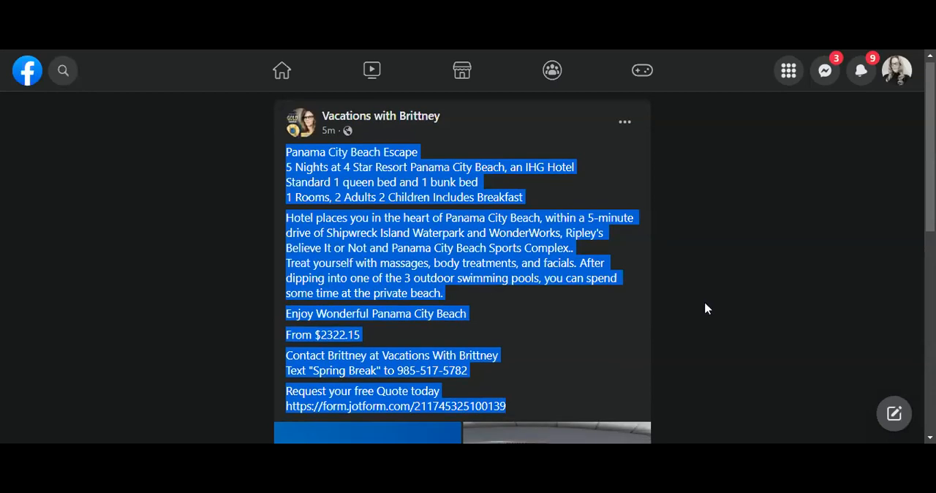
pyautogui.scroll(-6, 704, 309)
pyautogui.click(556, 335)
pyautogui.scroll(-3, 524, 388)
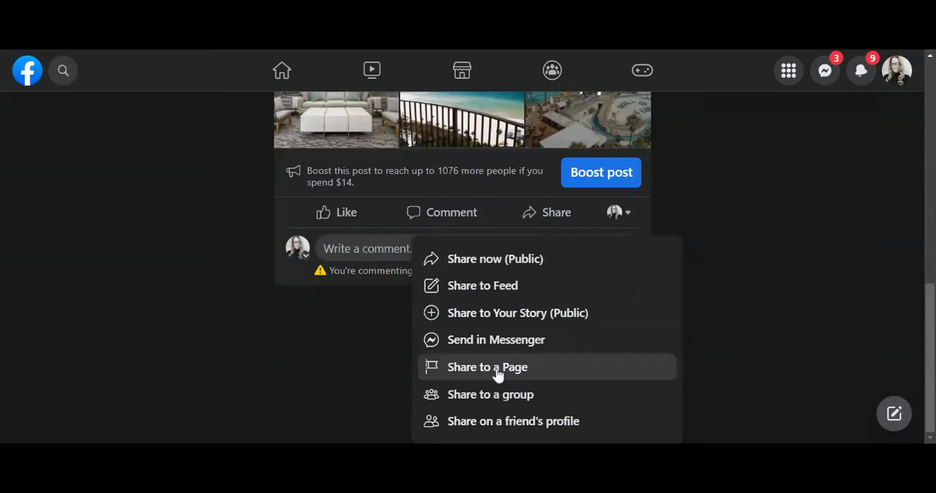
pyautogui.click(529, 396)
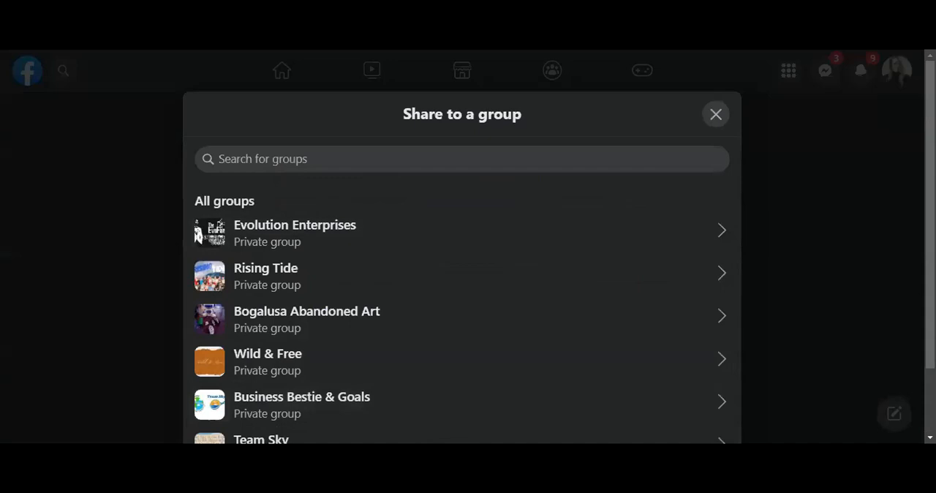
pyautogui.write('New Ore')
pyautogui.press('BackSpace')
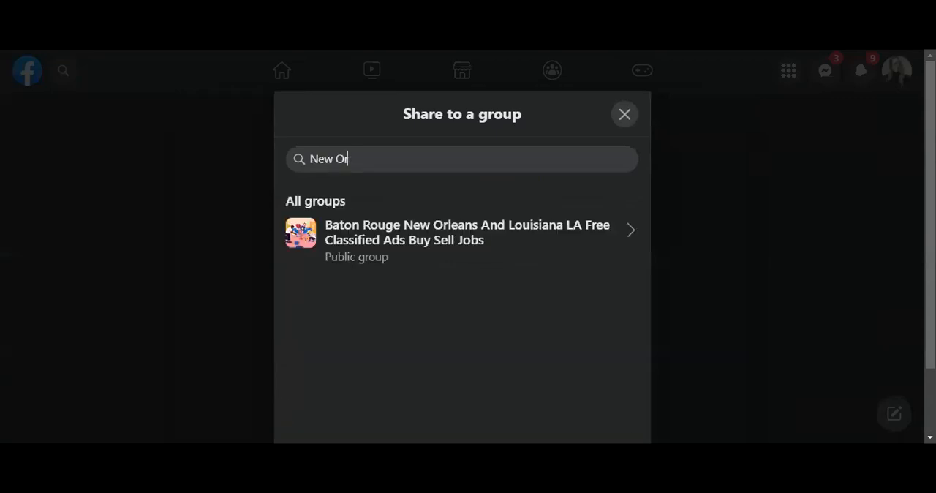
pyautogui.write('leans')
pyautogui.click(407, 252)
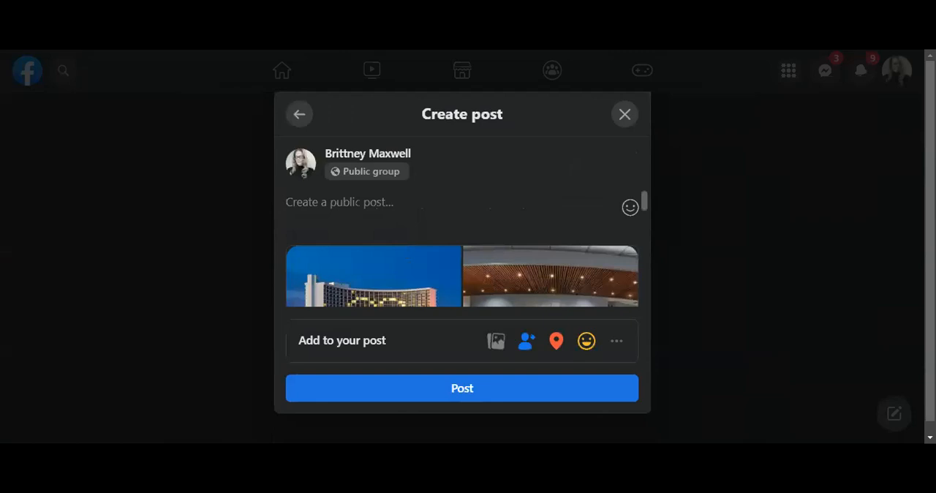
# Paste the copied caption into the group post, check its text and attached photos, and publish it to the group.
pyautogui.hotkey('ctrl', 'v')
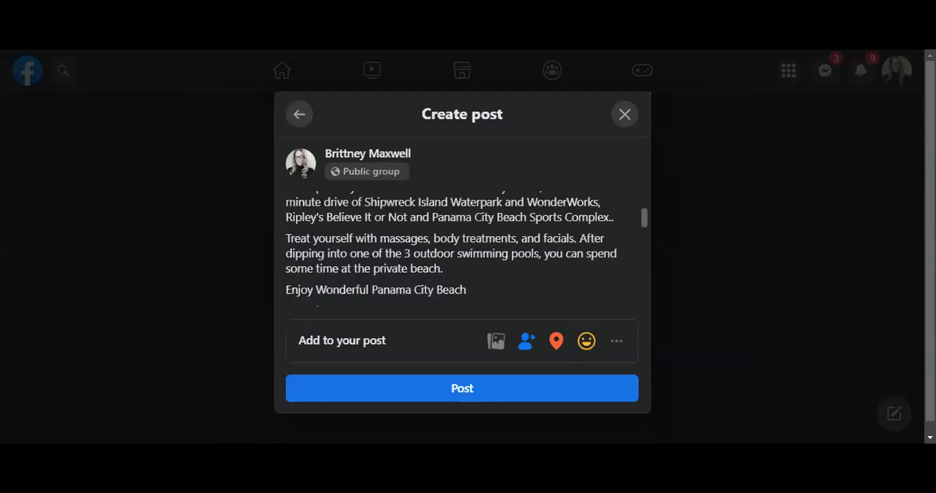
pyautogui.scroll(-3, 512, 271)
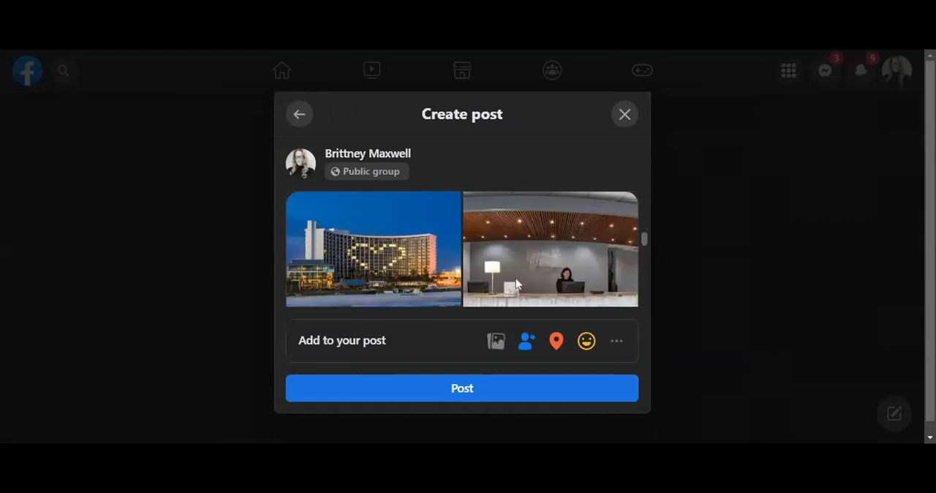
pyautogui.scroll(3, 513, 271)
pyautogui.scroll(1, 490, 250)
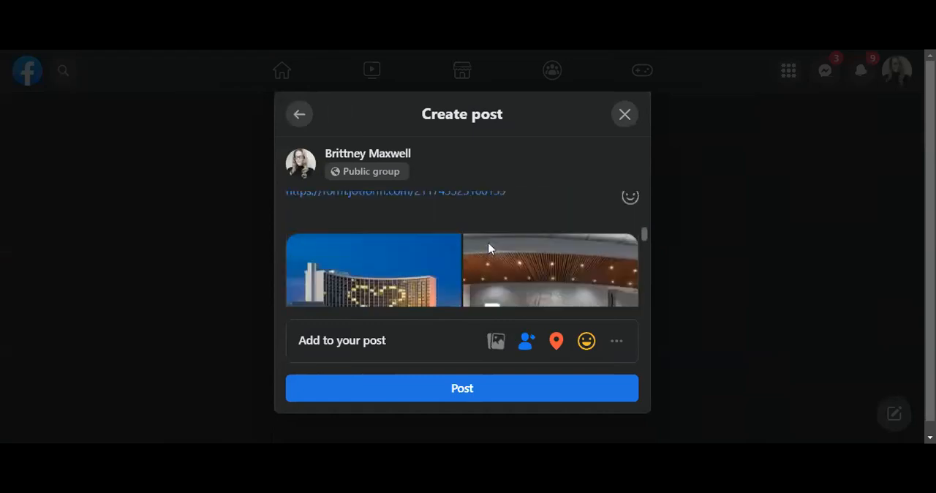
pyautogui.scroll(2, 490, 250)
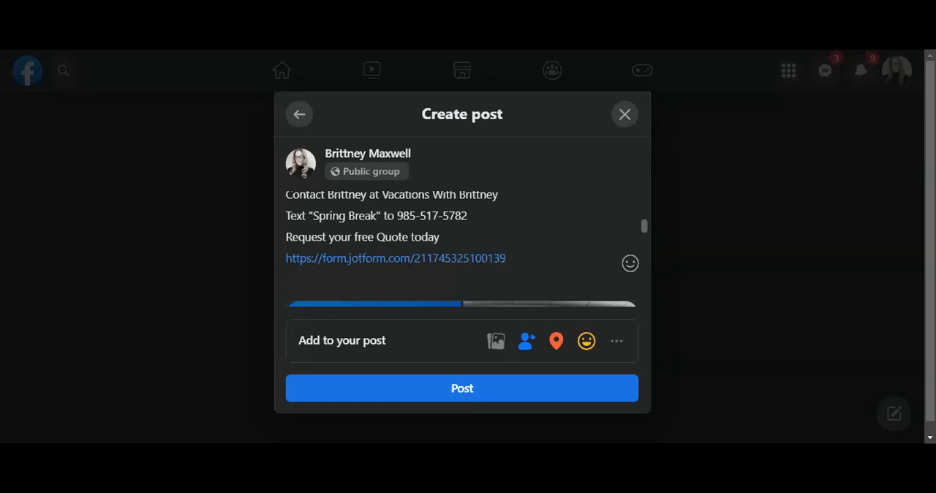
pyautogui.scroll(-4, 565, 229)
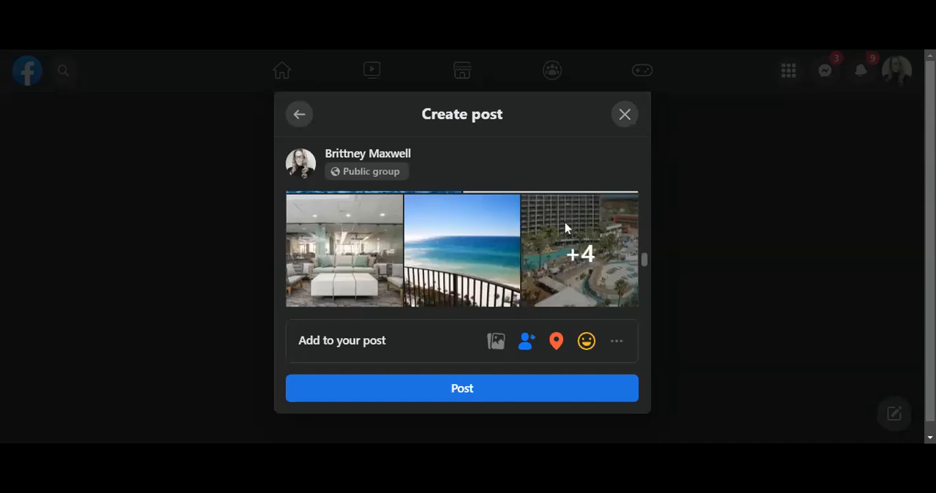
pyautogui.scroll(-3, 565, 228)
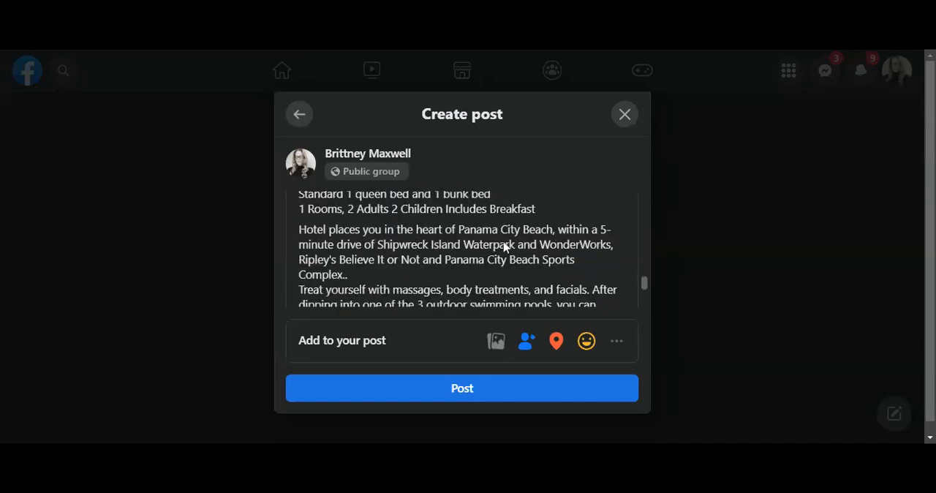
pyautogui.scroll(-4, 501, 260)
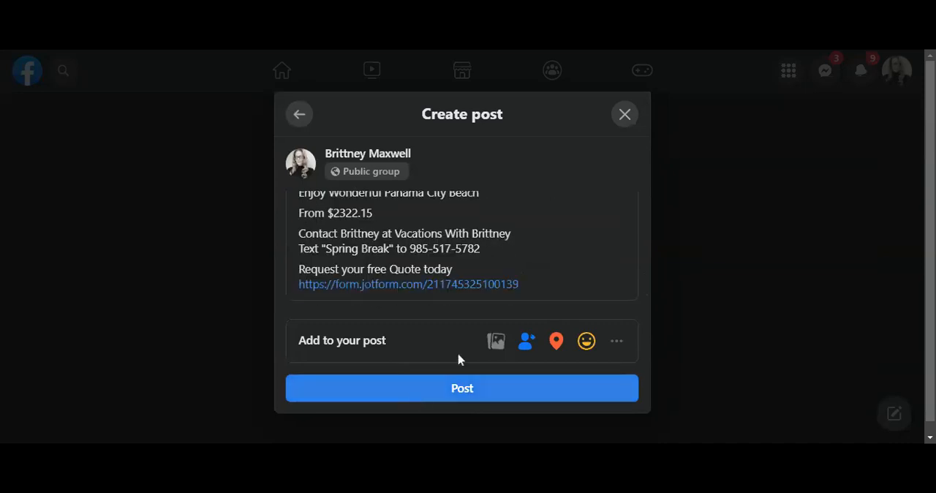
pyautogui.click(462, 386)
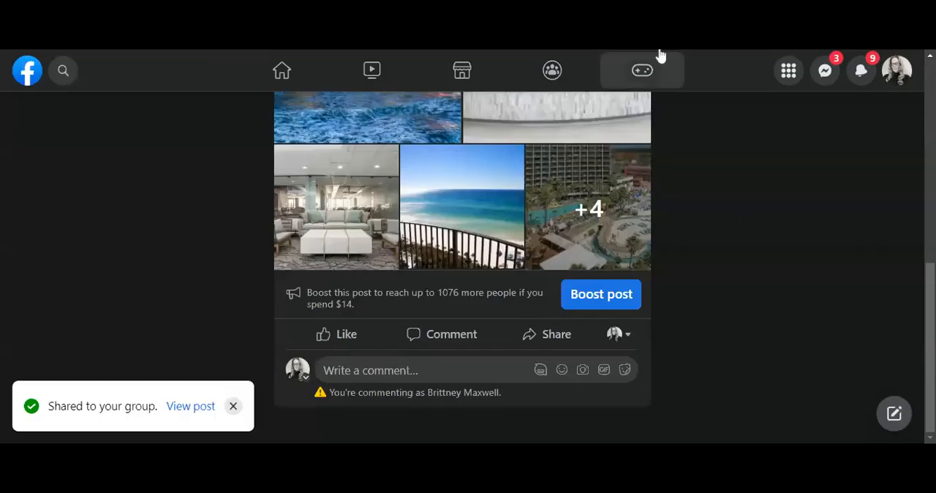
# Look back up the Facebook post, then return to the Canva design and view the pages around caption page 9.
pyautogui.scroll(3, 754, 252)
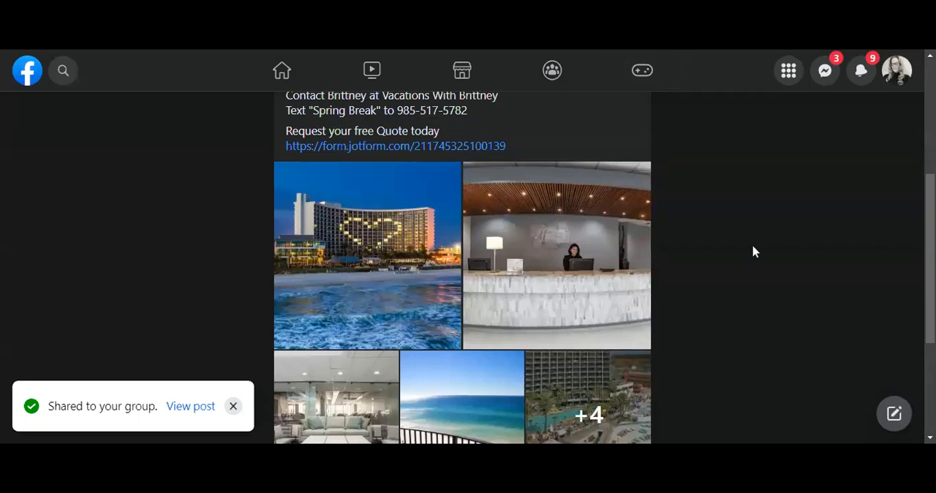
pyautogui.scroll(3, 754, 251)
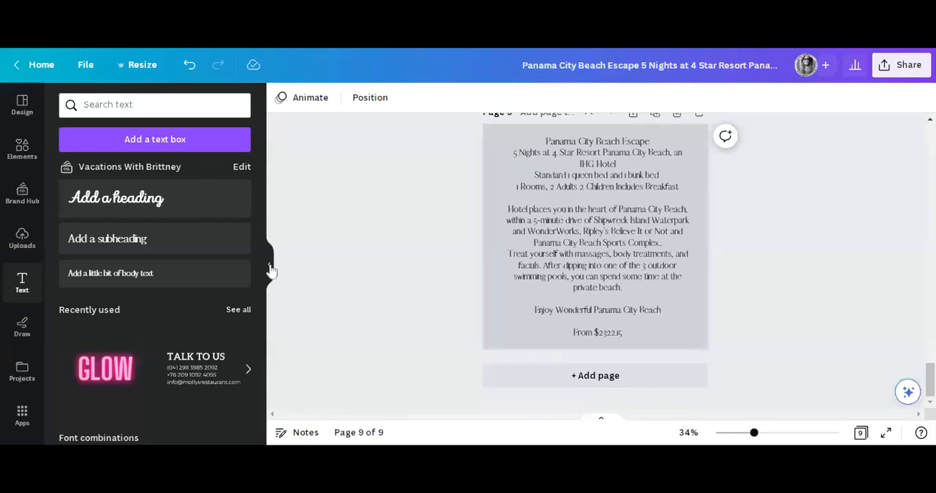
pyautogui.click(269, 269)
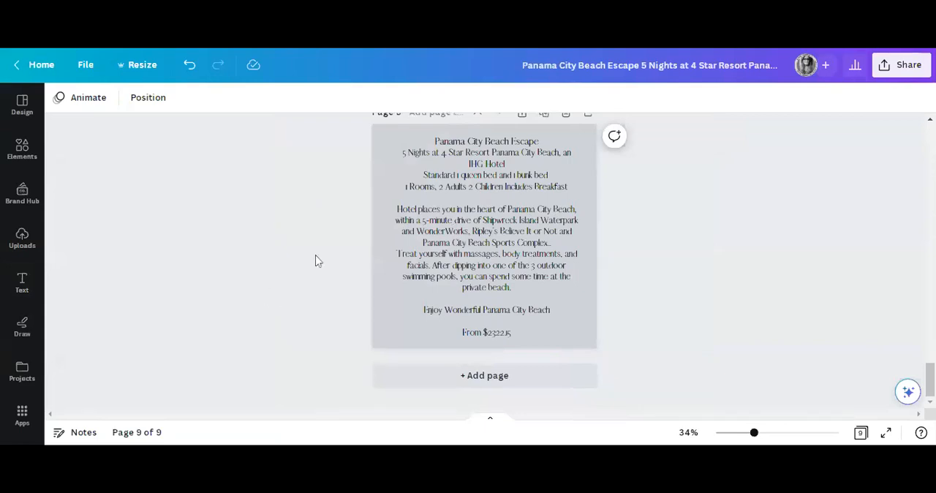
pyautogui.scroll(15, 316, 261)
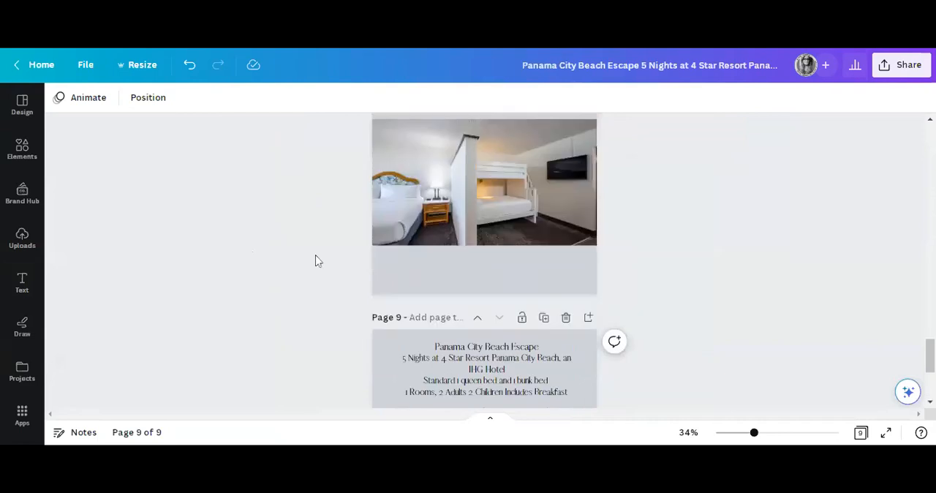
# Make a copy of the Panama City Beach Escape design.
pyautogui.scroll(1, 316, 261)
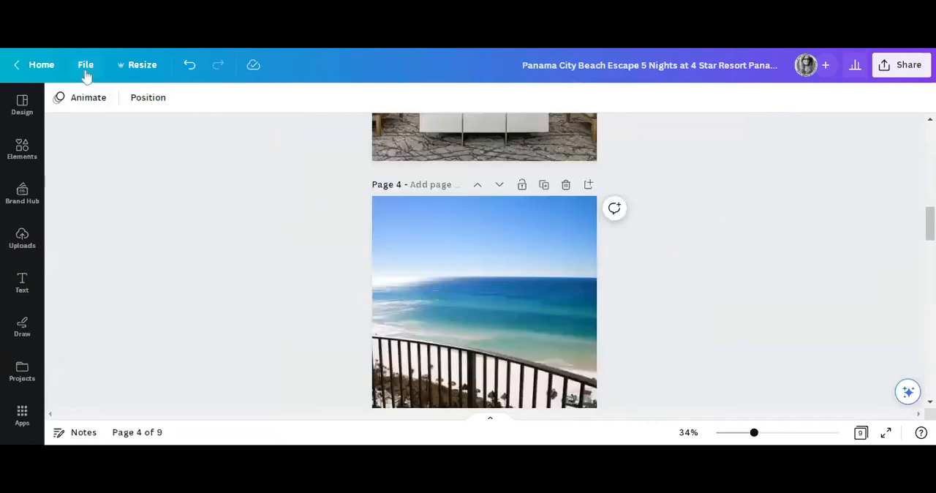
pyautogui.scroll(10, 164, 227)
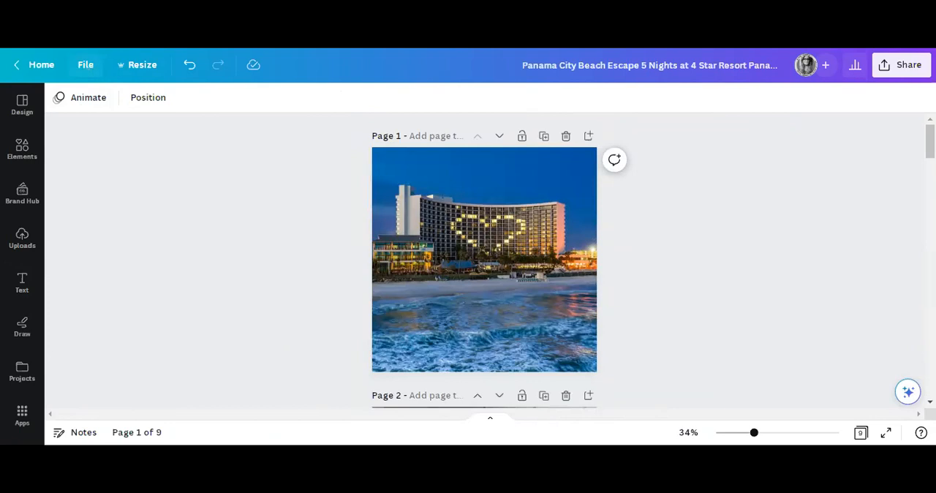
pyautogui.click(86, 67)
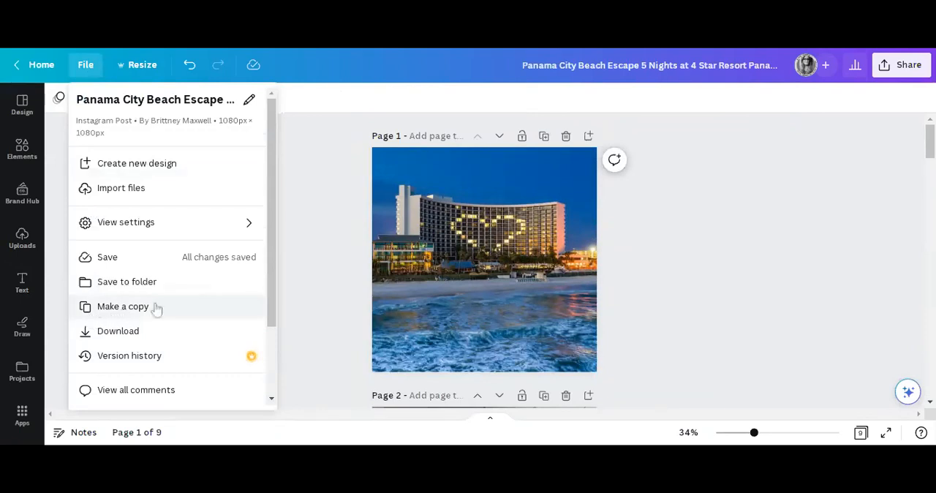
pyautogui.click(339, 229)
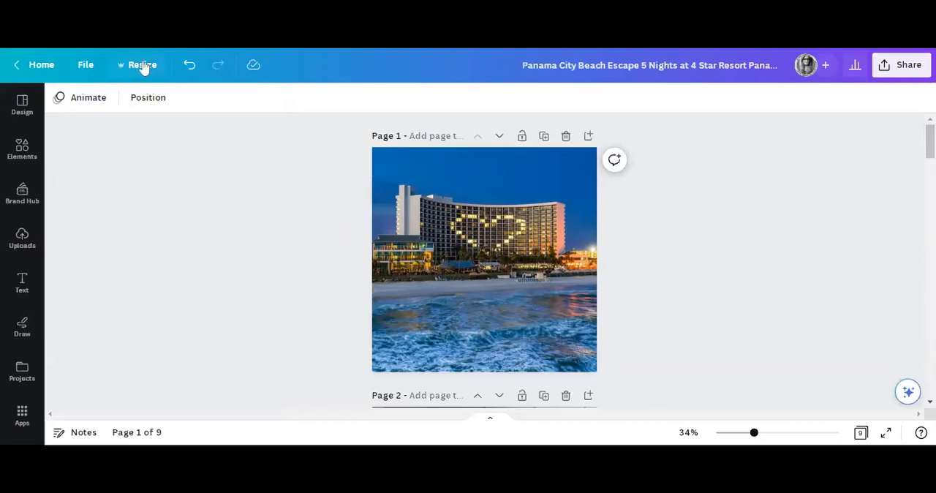
pyautogui.click(84, 65)
pyautogui.click(117, 308)
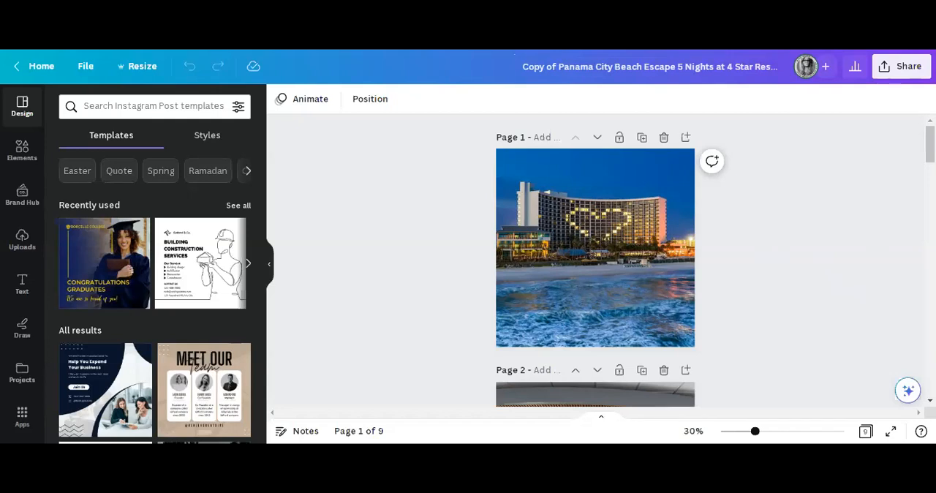
# Set the copied design's collaboration link to anyone with the link, can edit, and copy the link.
pyautogui.click(885, 72)
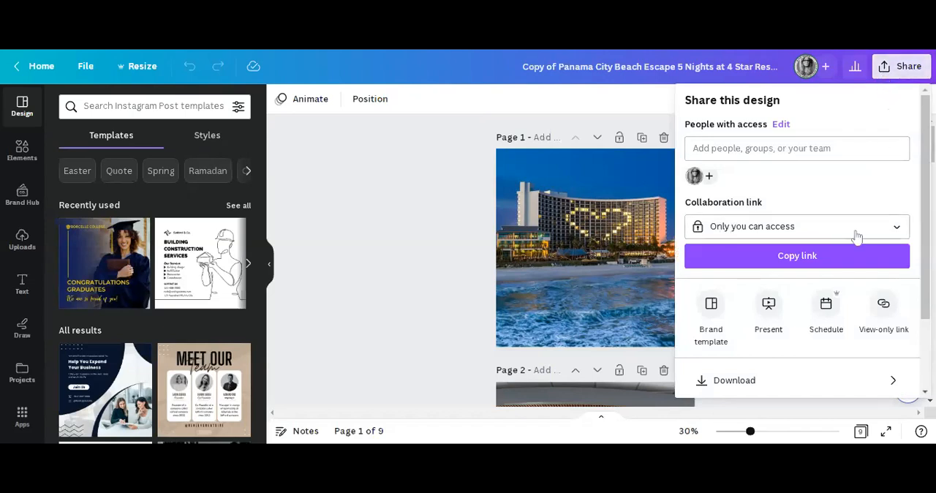
pyautogui.click(898, 227)
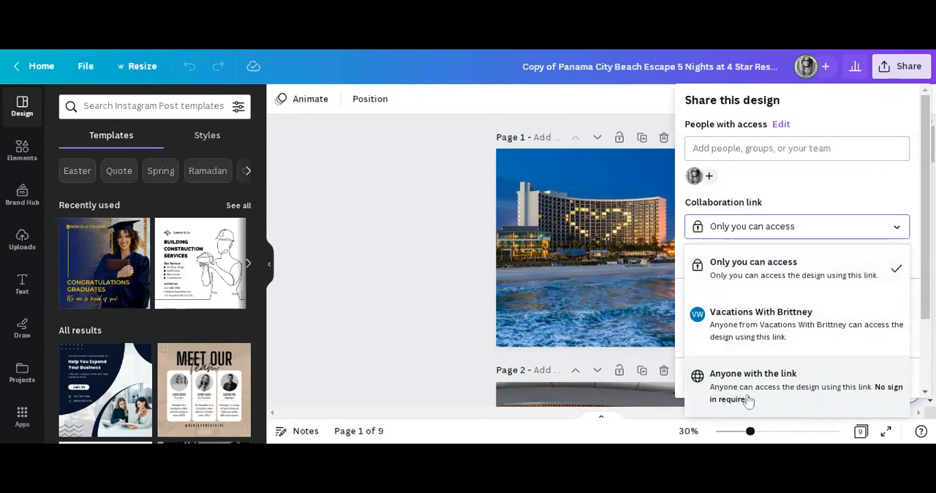
pyautogui.click(778, 395)
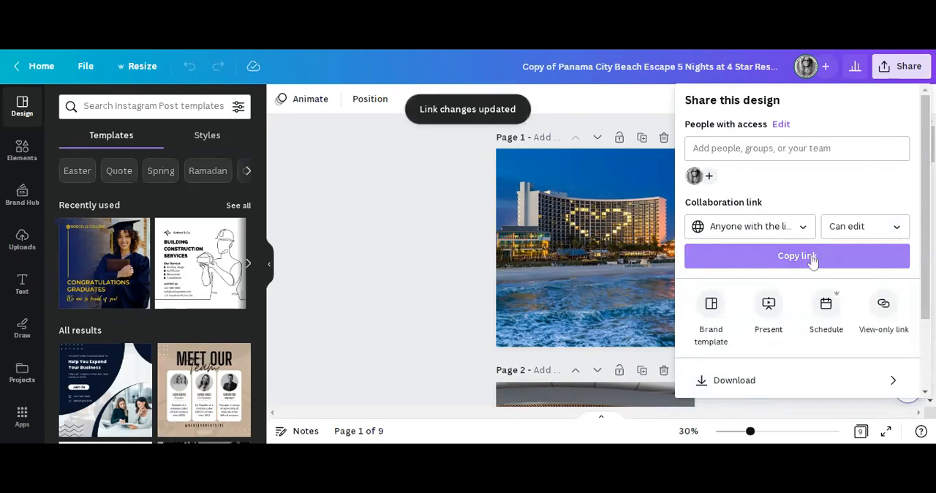
pyautogui.click(899, 228)
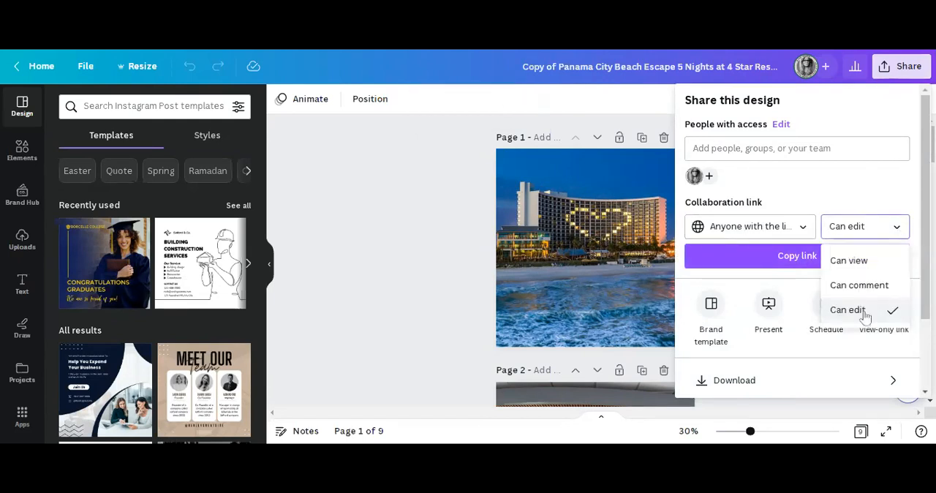
pyautogui.click(863, 313)
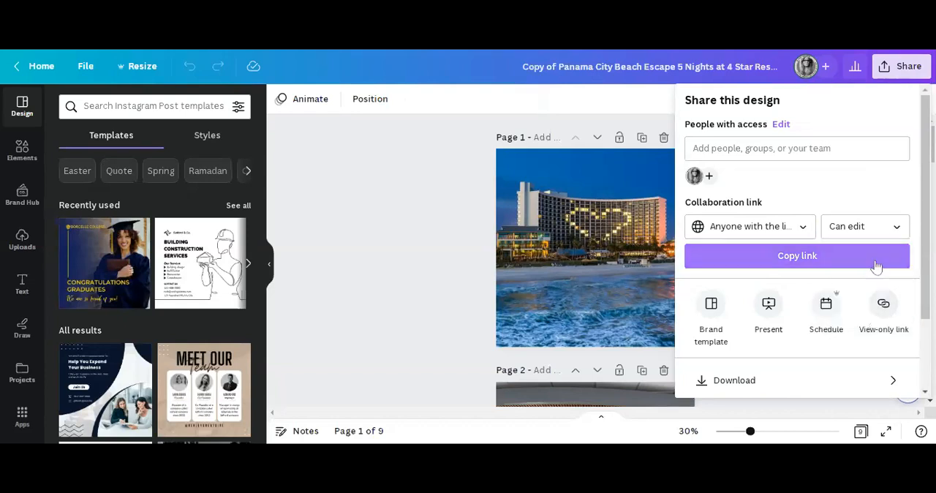
pyautogui.click(808, 260)
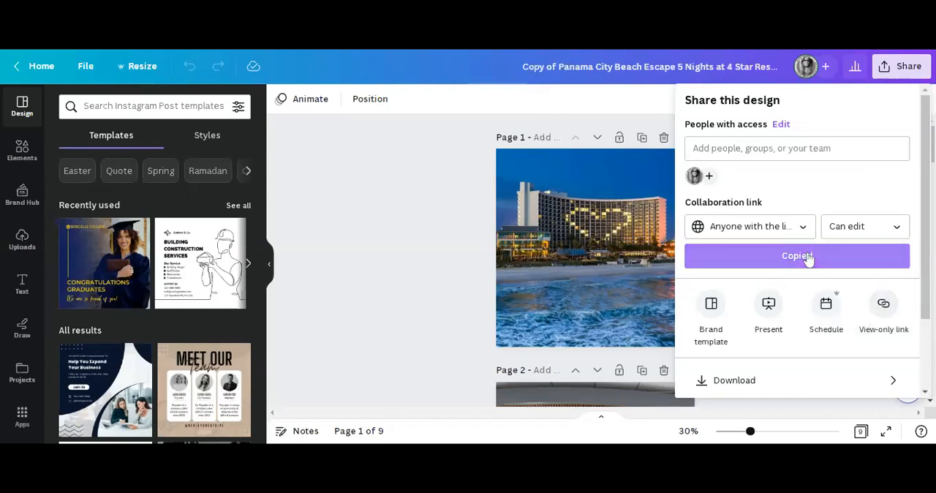